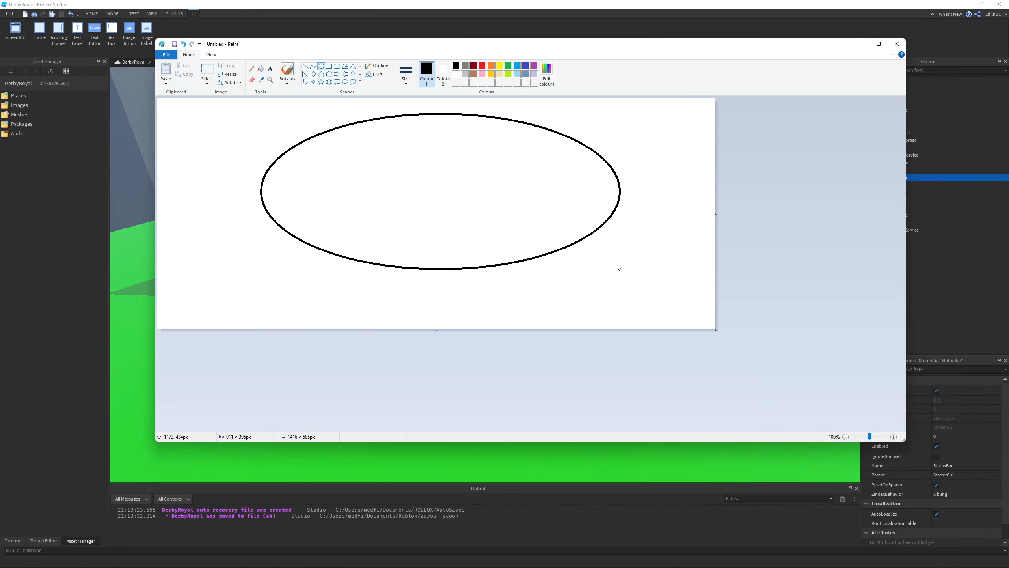
- Move the ellipse up and stretch it into a flat, wide oval about 1153 px wide along the canvas's upper edge
{"action": "left_click_drag", "start_coordinate": [524, 219], "coordinate": [546, 206]}
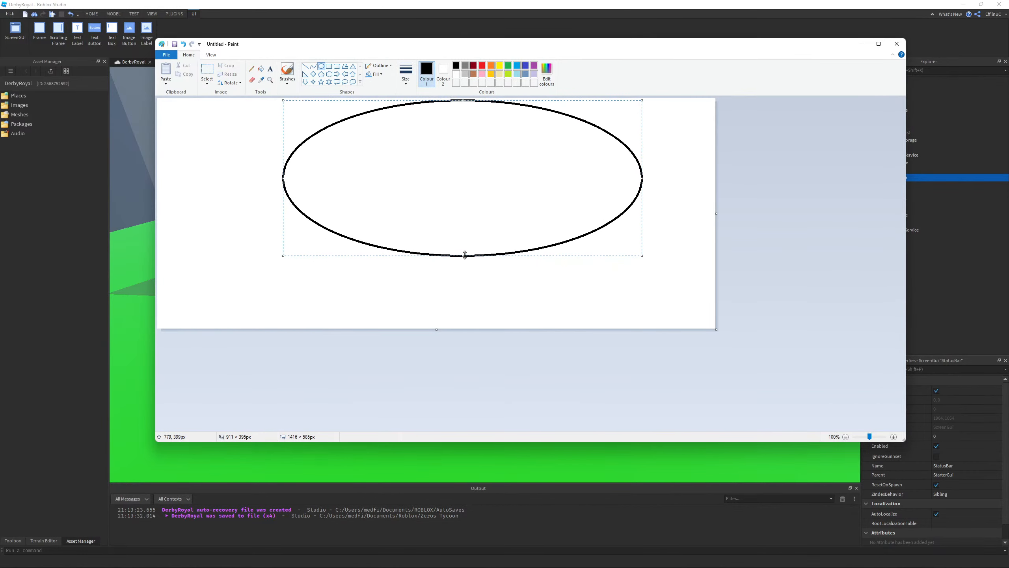
{"action": "left_click_drag", "start_coordinate": [463, 256], "coordinate": [493, 163]}
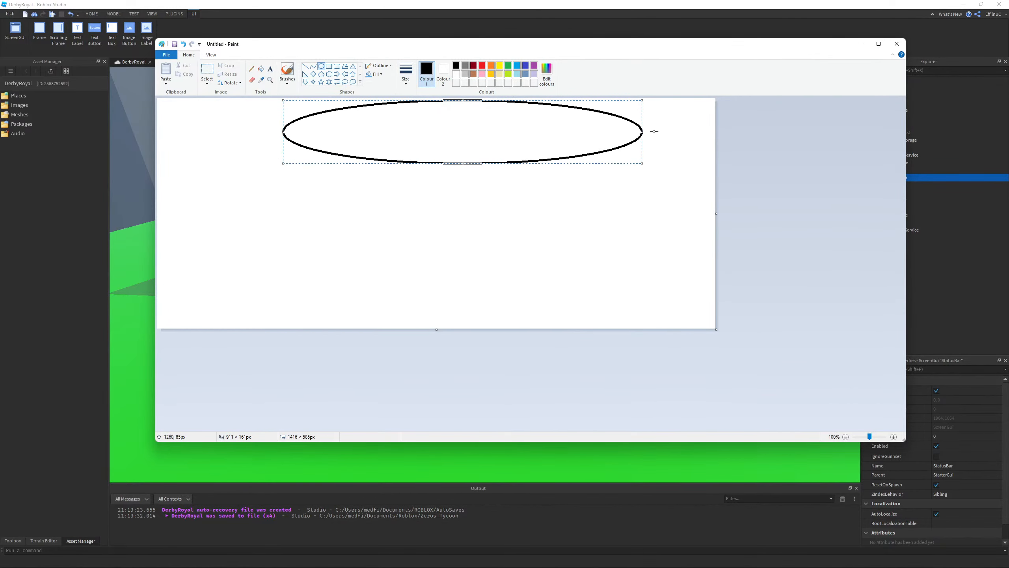
{"action": "left_click_drag", "start_coordinate": [643, 133], "coordinate": [663, 135]}
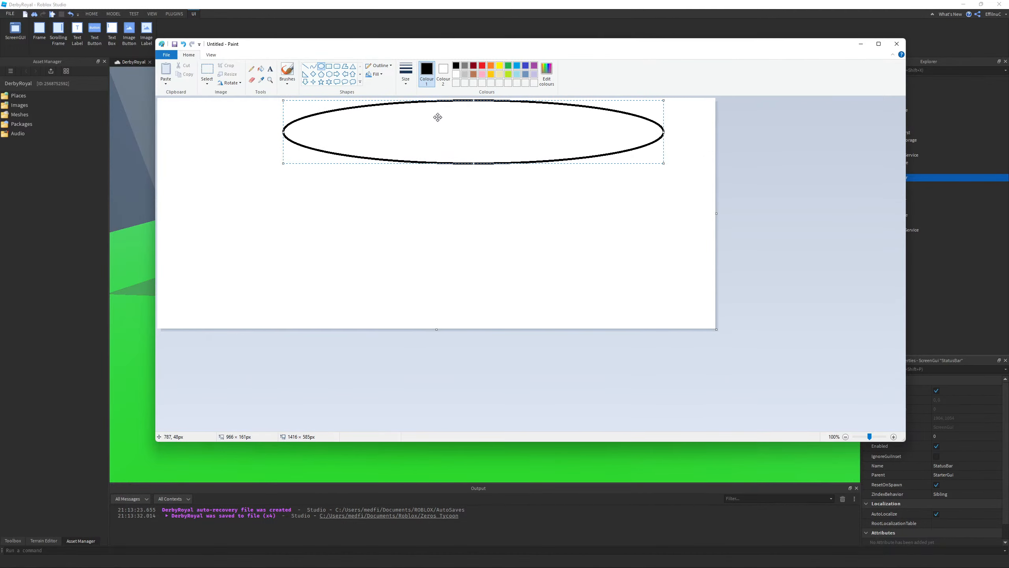
{"action": "left_click_drag", "start_coordinate": [284, 135], "coordinate": [210, 135]}
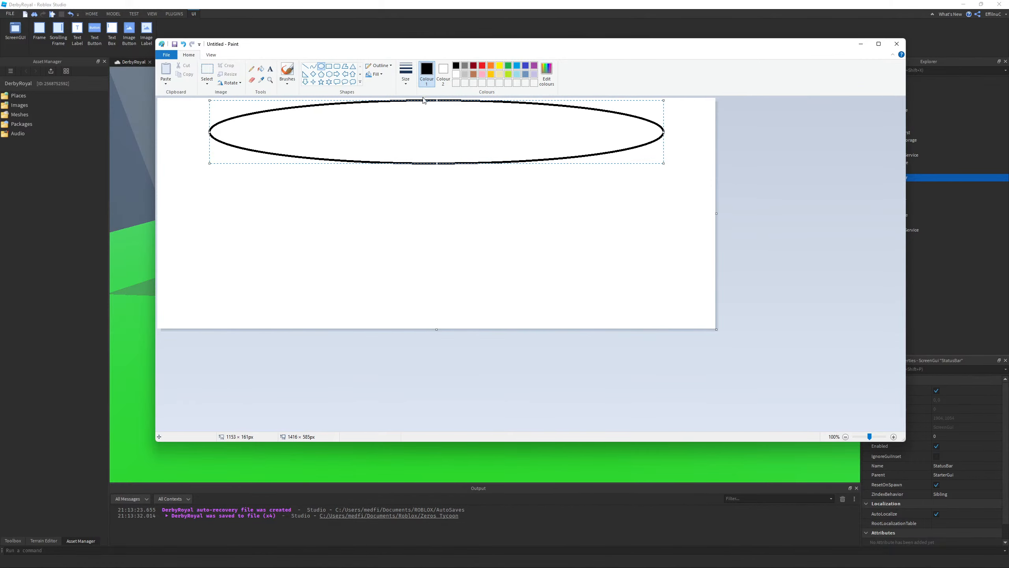
{"action": "left_click_drag", "start_coordinate": [435, 100], "coordinate": [434, 98]}
{"action": "left_click", "coordinate": [447, 164]}
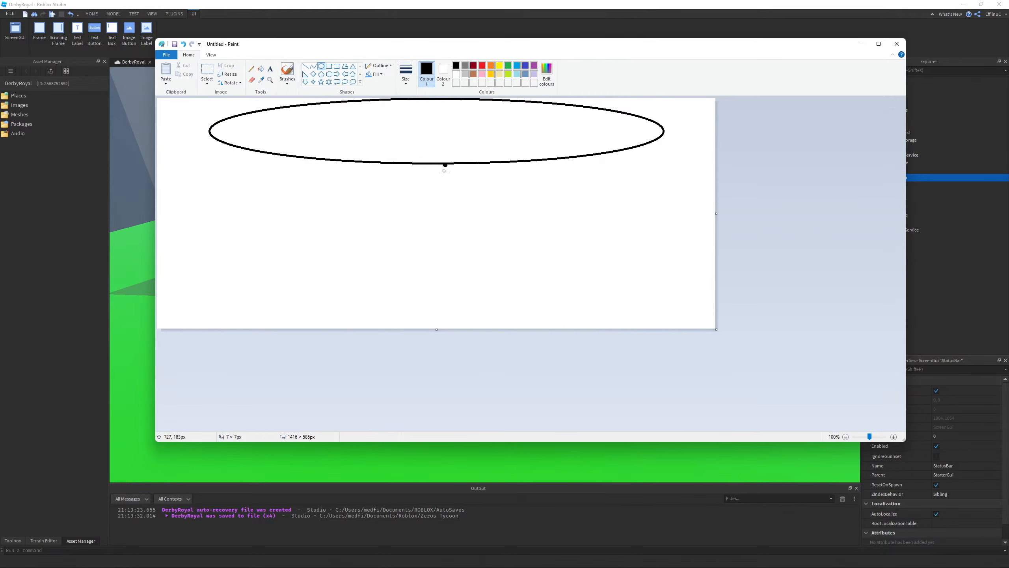
{"action": "left_click", "coordinate": [444, 172]}
{"action": "key", "text": "ctrl+z"}
{"action": "key", "text": "ctrl+z"}
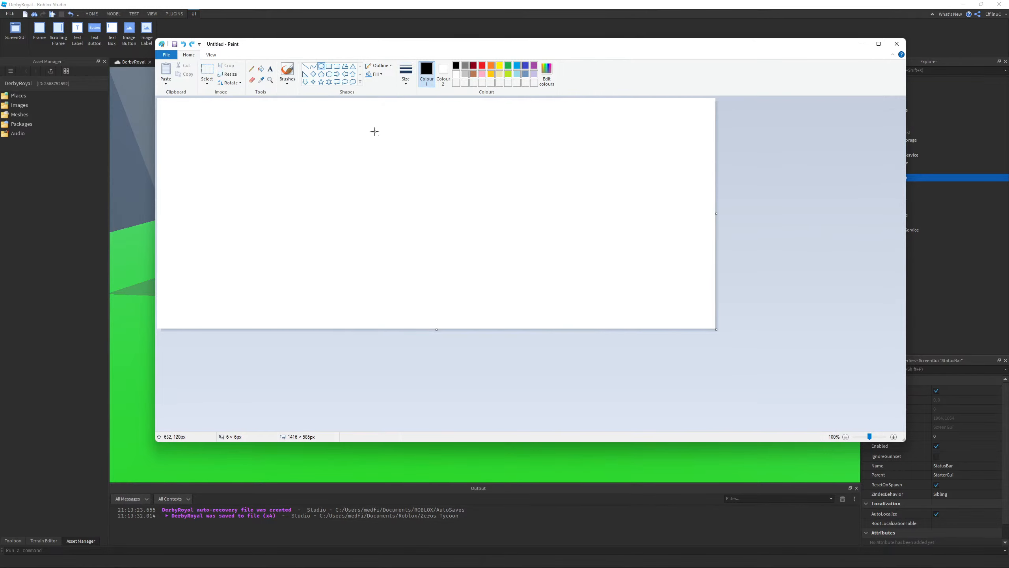
{"action": "left_click", "coordinate": [192, 44]}
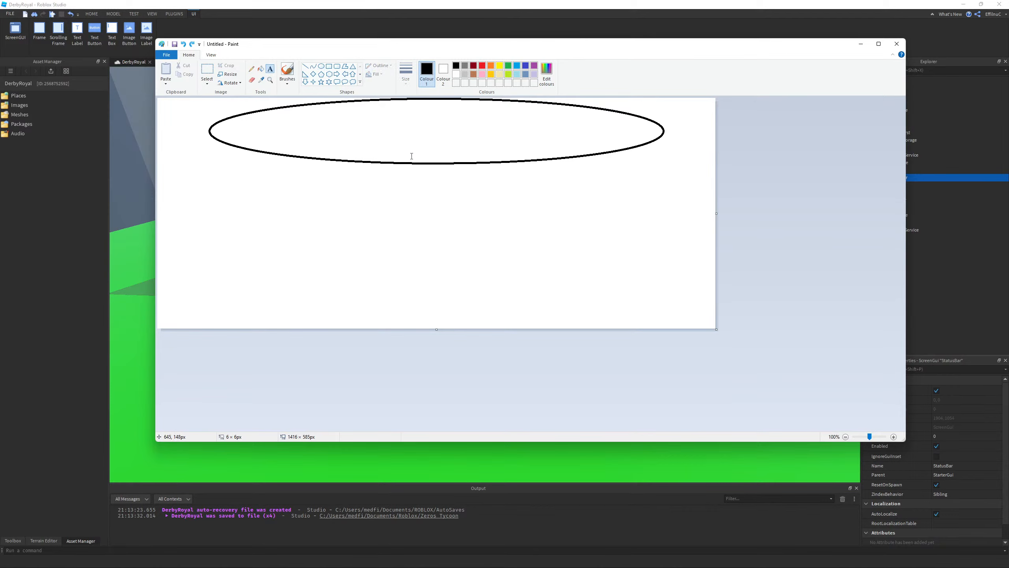
{"action": "left_click", "coordinate": [433, 128]}
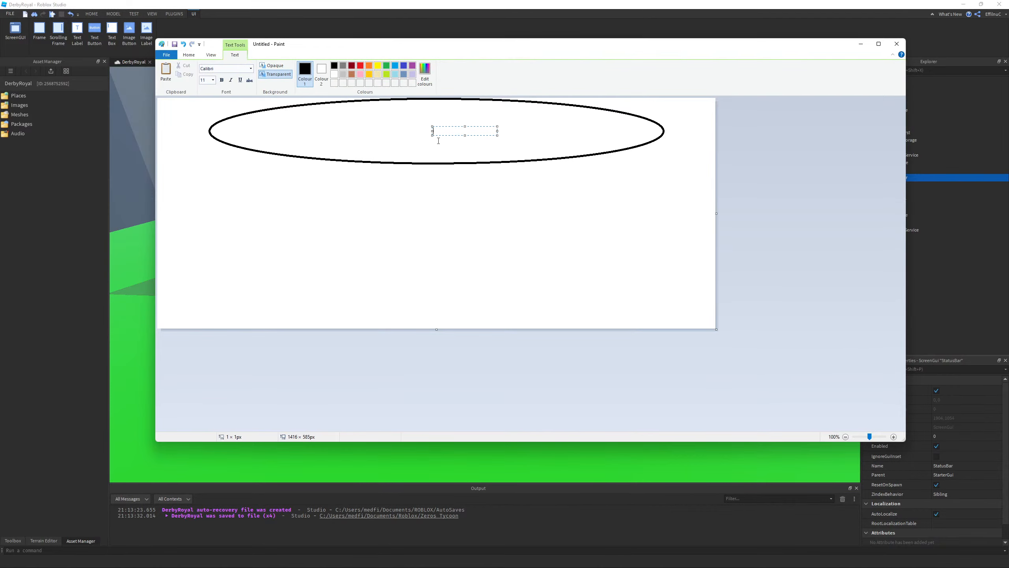
{"action": "mouse_move", "coordinate": [442, 127]}
{"action": "left_mouse_down"}
{"action": "mouse_move", "coordinate": [377, 132]}
{"action": "mouse_move", "coordinate": [360, 107]}
{"action": "left_mouse_up"}
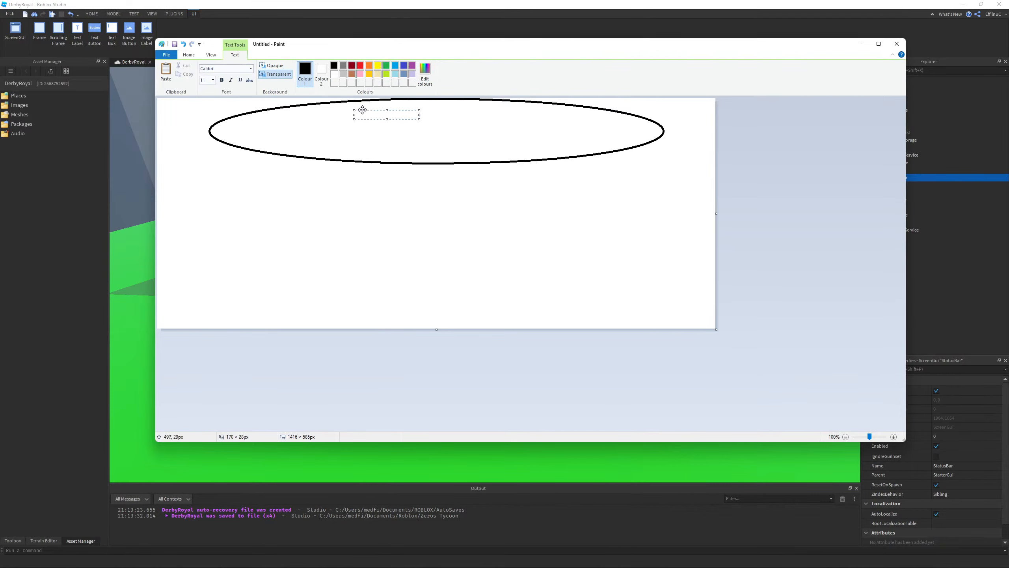
{"action": "left_click", "coordinate": [364, 180]}
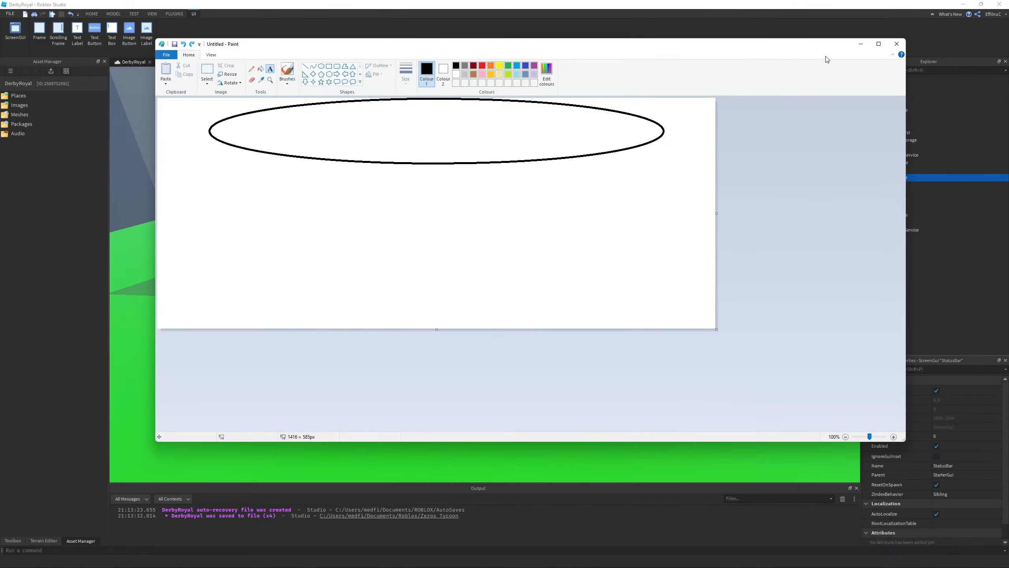
- Close the Paint drawing and return to the DerbyRoyal place in Roblox Studio
{"action": "left_click", "coordinate": [897, 44]}
{"action": "left_click", "coordinate": [538, 246]}
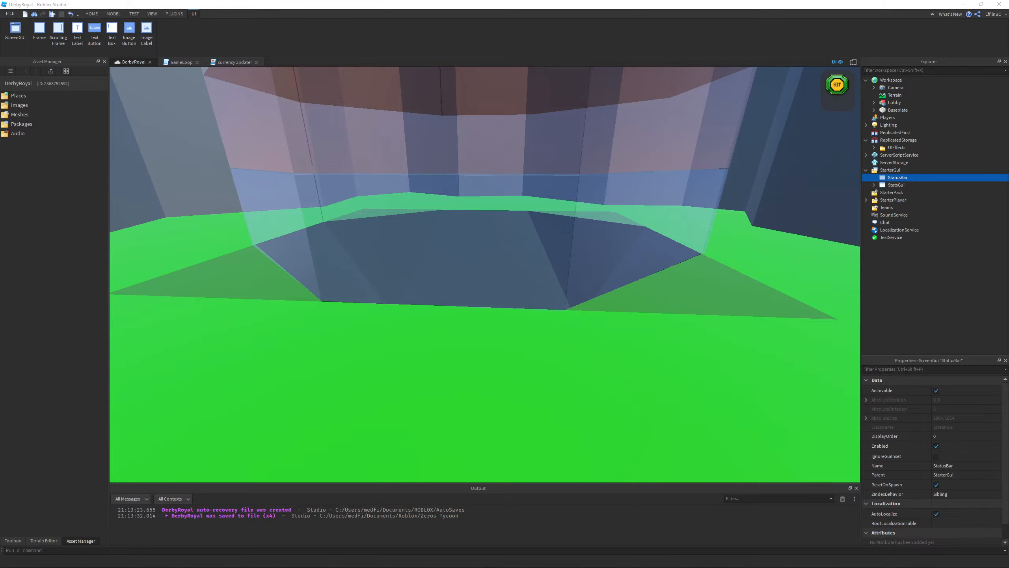
- Add a Frame to the StatusBar ScreenGui and rename it StatusFrame
{"action": "left_click", "coordinate": [912, 185]}
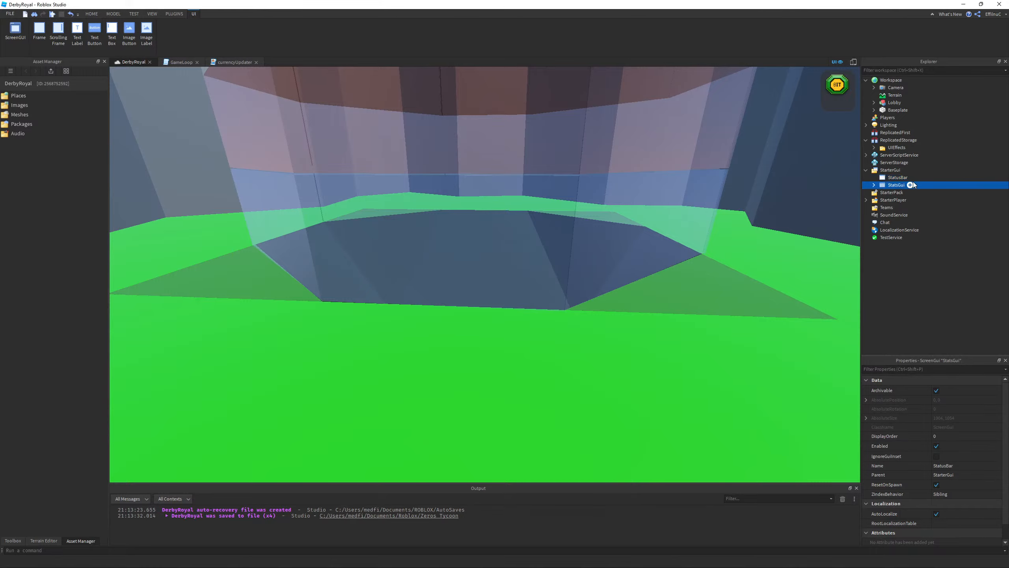
{"action": "left_click", "coordinate": [914, 178]}
{"action": "left_click", "coordinate": [879, 217]}
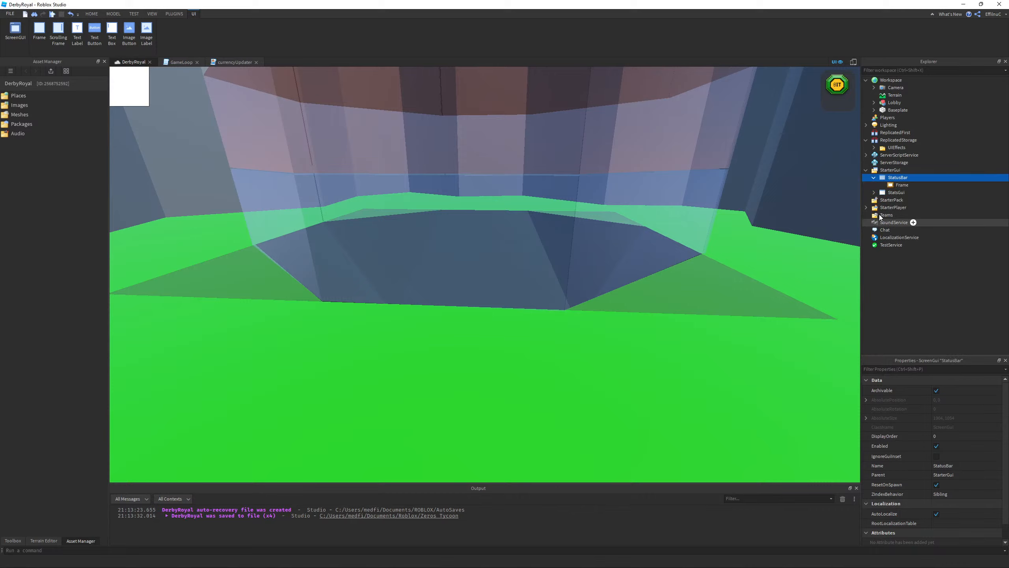
{"action": "left_click", "coordinate": [901, 185]}
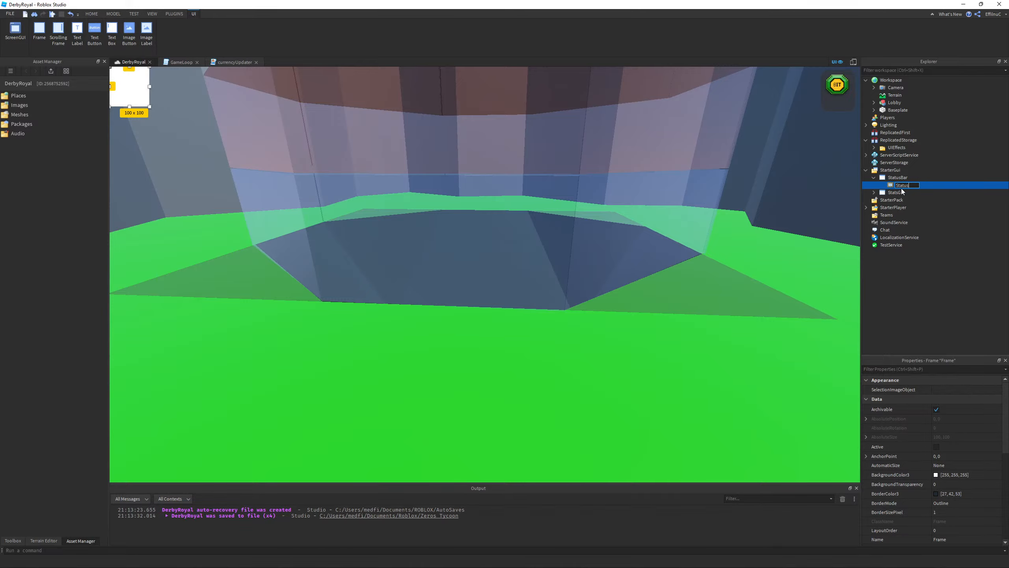
{"action": "type", "text": "e"}
{"action": "key", "text": "Return"}
{"action": "scroll", "coordinate": [931, 516], "scroll_direction": "down", "scroll_amount": 1}
{"action": "scroll", "coordinate": [960, 471], "scroll_direction": "down", "scroll_amount": 5}
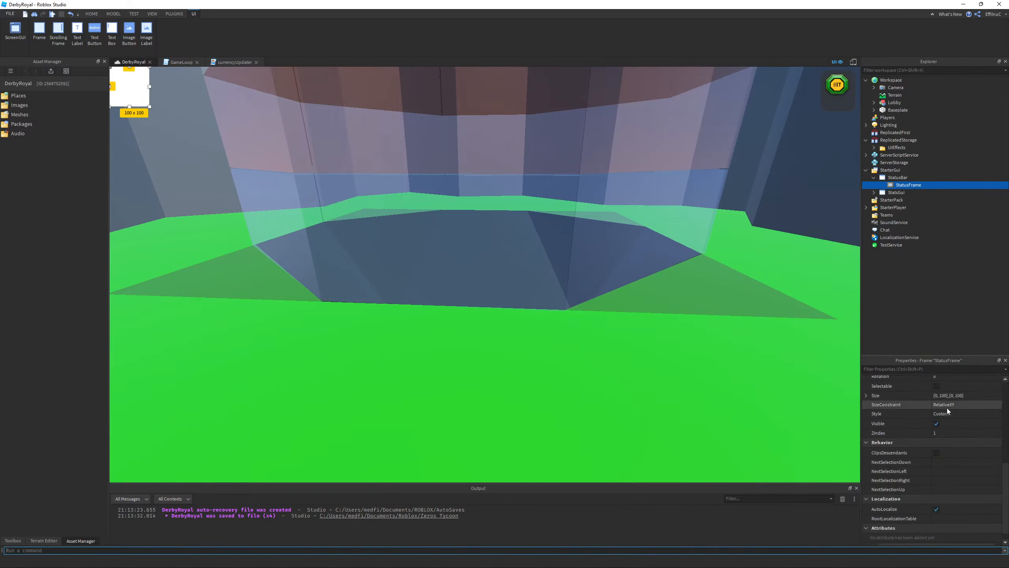
{"action": "left_click", "coordinate": [952, 395]}
{"action": "key", "text": "BackSpace"}
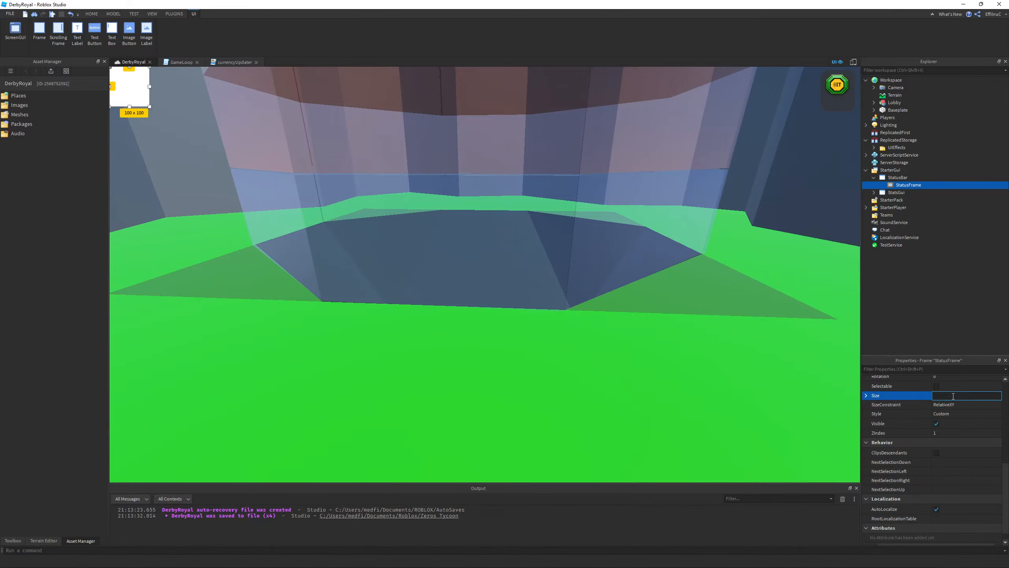
{"action": "key", "text": "Escape"}
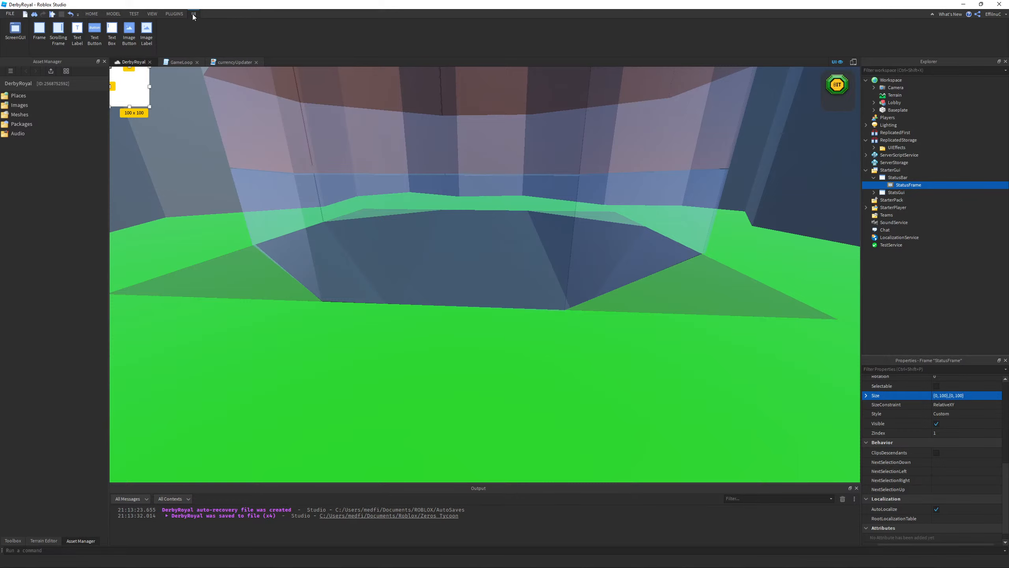
- Convert StatusFrame's size to Scale units with the Unit Conversion plugin
{"action": "left_click", "coordinate": [174, 13]}
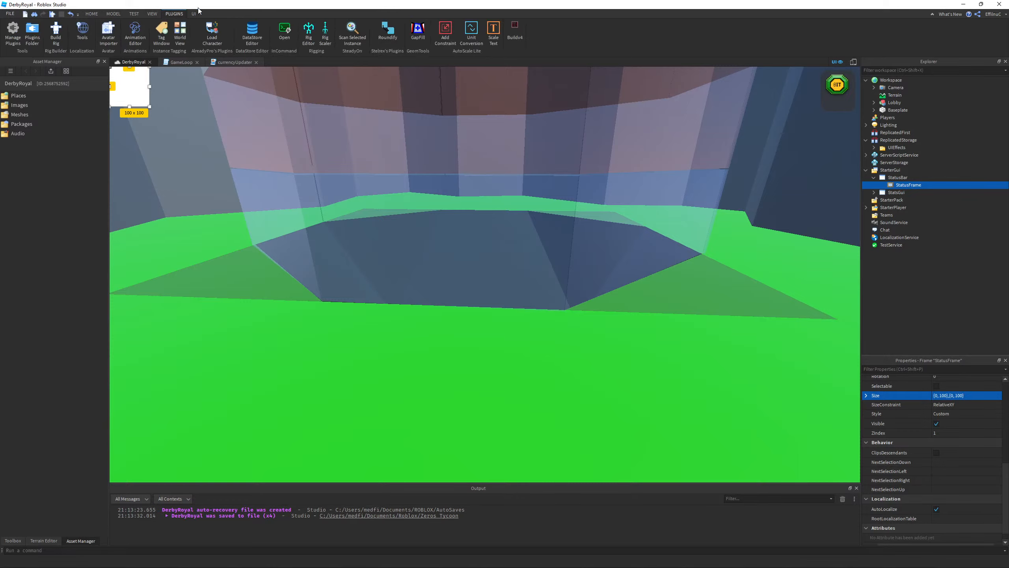
{"action": "left_click", "coordinate": [471, 31]}
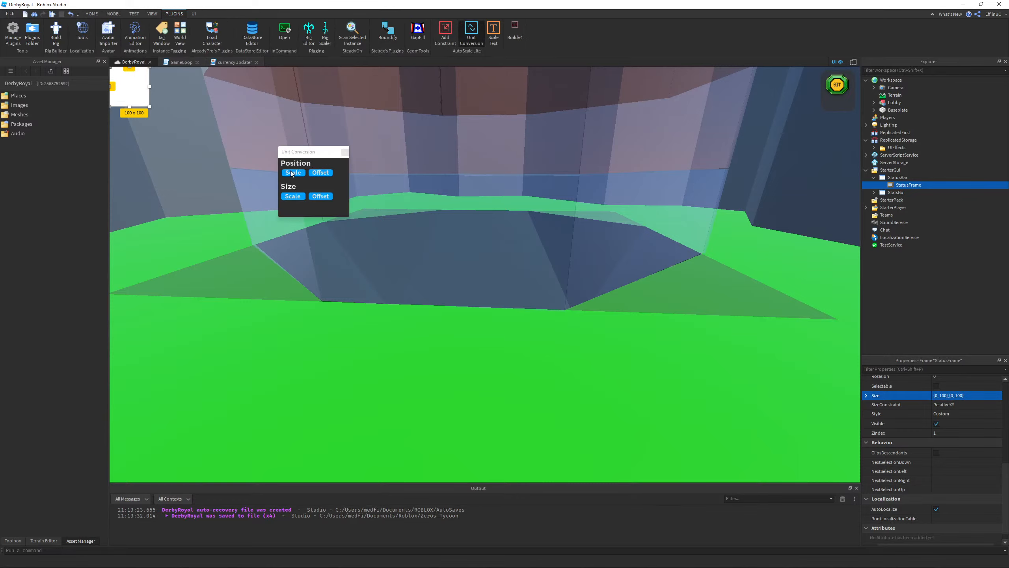
{"action": "left_click", "coordinate": [294, 196]}
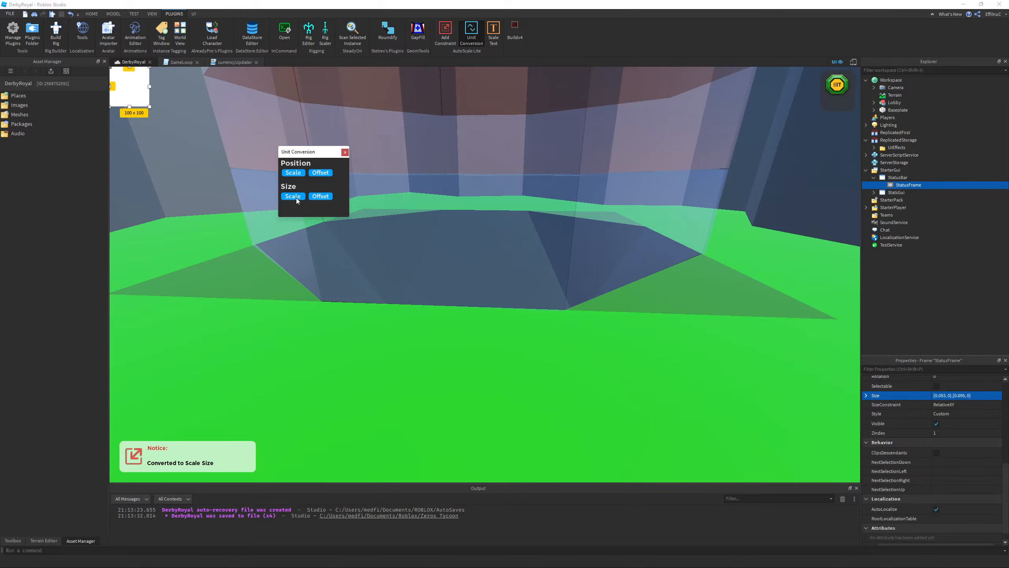
{"action": "left_click", "coordinate": [345, 152]}
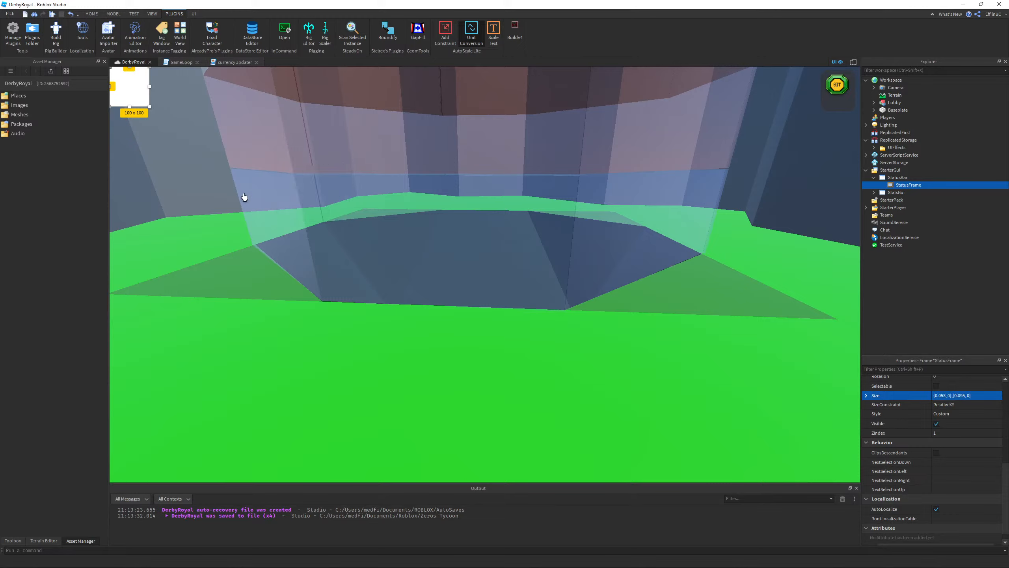
- Widen StatusFrame to about 430 x 100 px and centre it horizontally along the viewport's upper edge
{"action": "left_click_drag", "start_coordinate": [140, 96], "coordinate": [333, 87]}
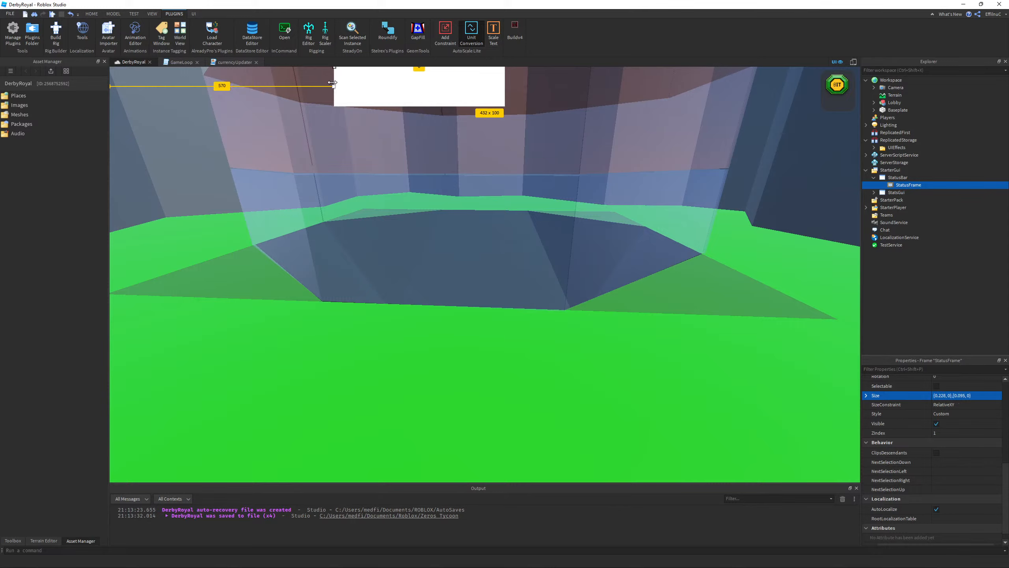
{"action": "left_click_drag", "start_coordinate": [451, 84], "coordinate": [514, 87]}
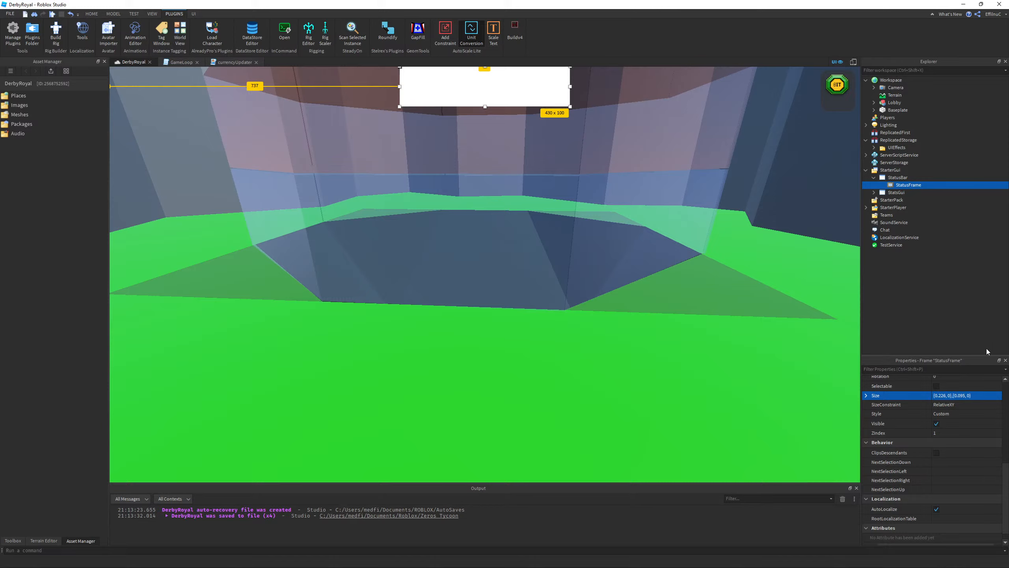
- Set StatusFrame's BackgroundColor3 to dark grey (48, 48, 48)
{"action": "scroll", "coordinate": [916, 407], "scroll_direction": "up", "scroll_amount": 10}
{"action": "left_click", "coordinate": [936, 475]}
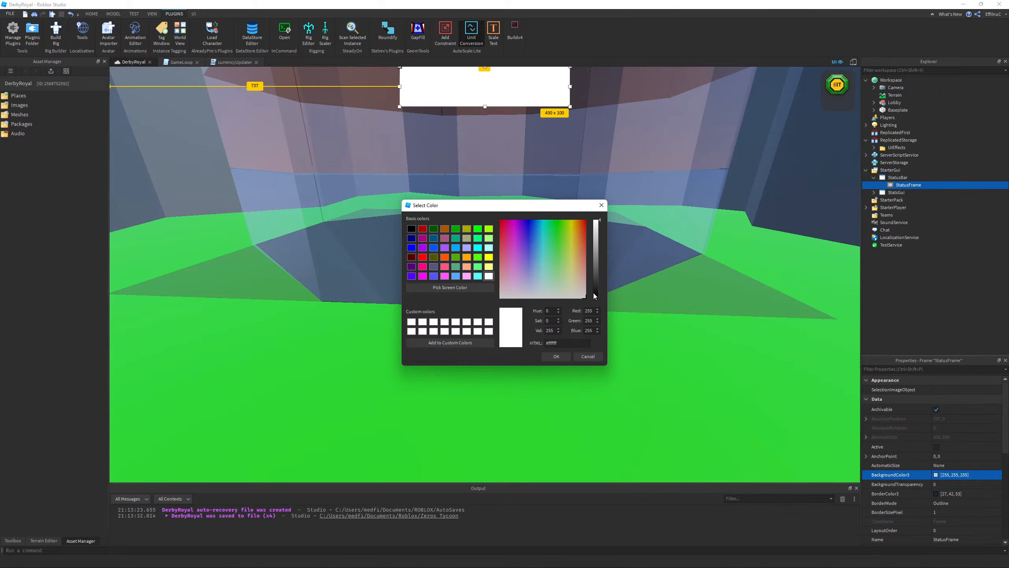
{"action": "left_click", "coordinate": [611, 281]}
{"action": "mouse_move", "coordinate": [592, 279]}
{"action": "left_mouse_down"}
{"action": "mouse_move", "coordinate": [603, 277]}
{"action": "mouse_move", "coordinate": [601, 292]}
{"action": "mouse_move", "coordinate": [605, 284]}
{"action": "left_mouse_up"}
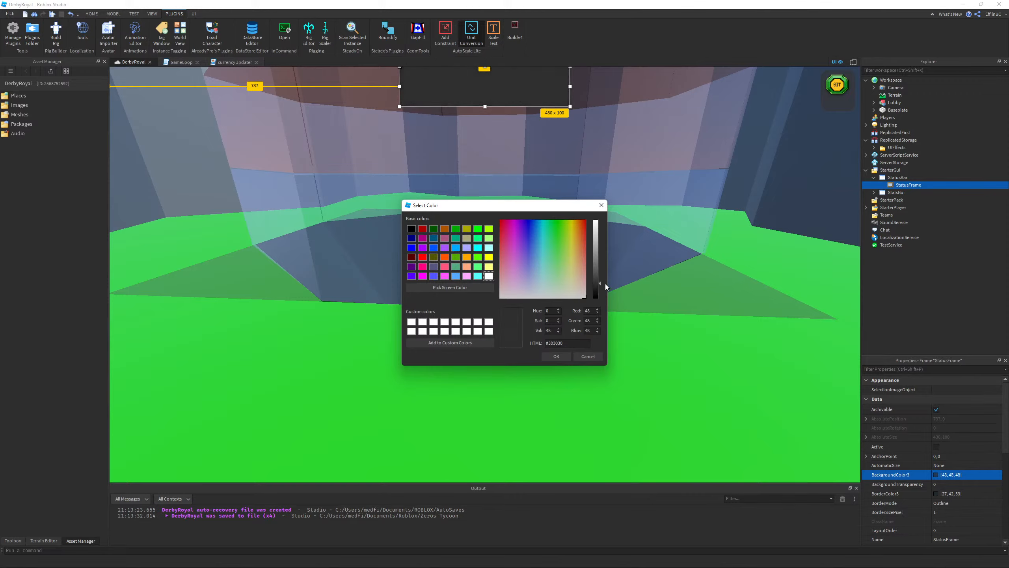
{"action": "left_click", "coordinate": [560, 358]}
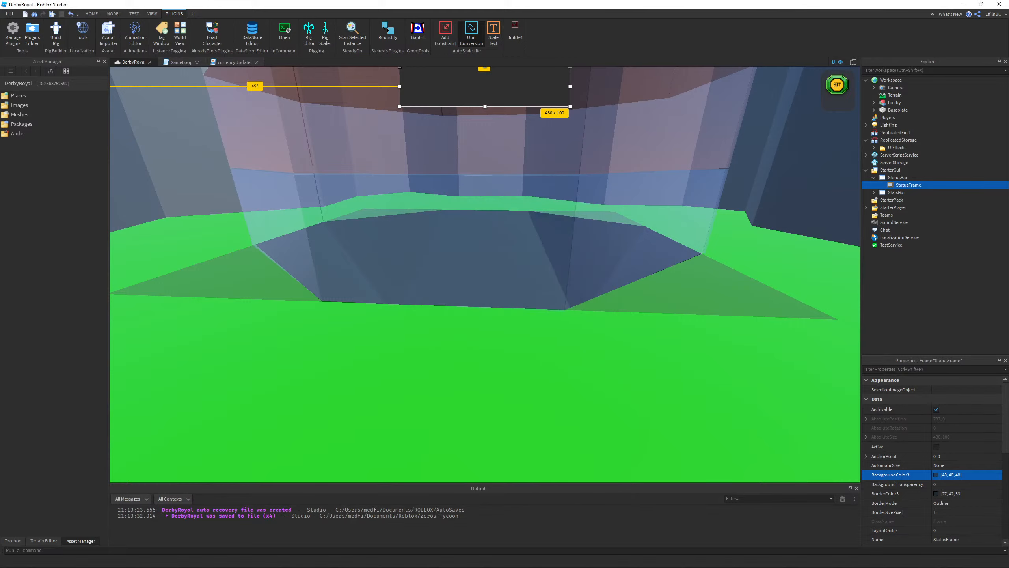
- Set StatusFrame's BackgroundTransparency to 0.7
{"action": "left_click", "coordinate": [948, 503]}
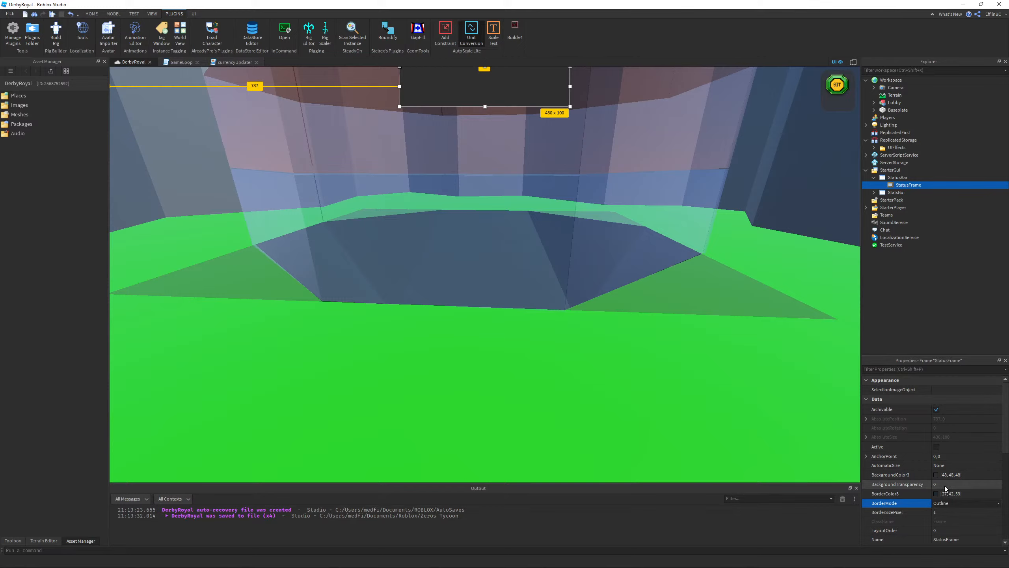
{"action": "left_click", "coordinate": [944, 485]}
{"action": "type", "text": "0."}
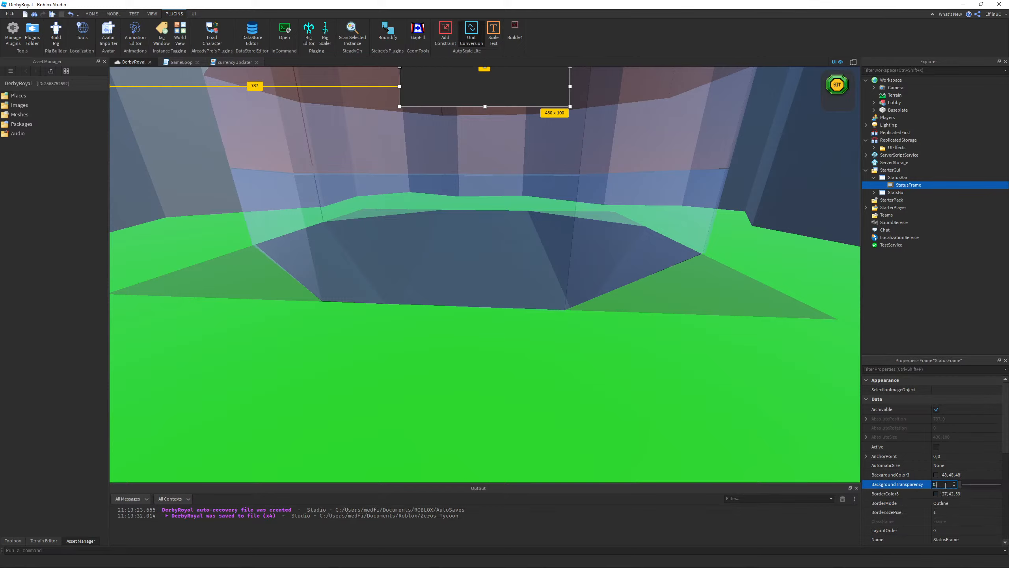
{"action": "type", "text": "7"}
{"action": "key", "text": "Return"}
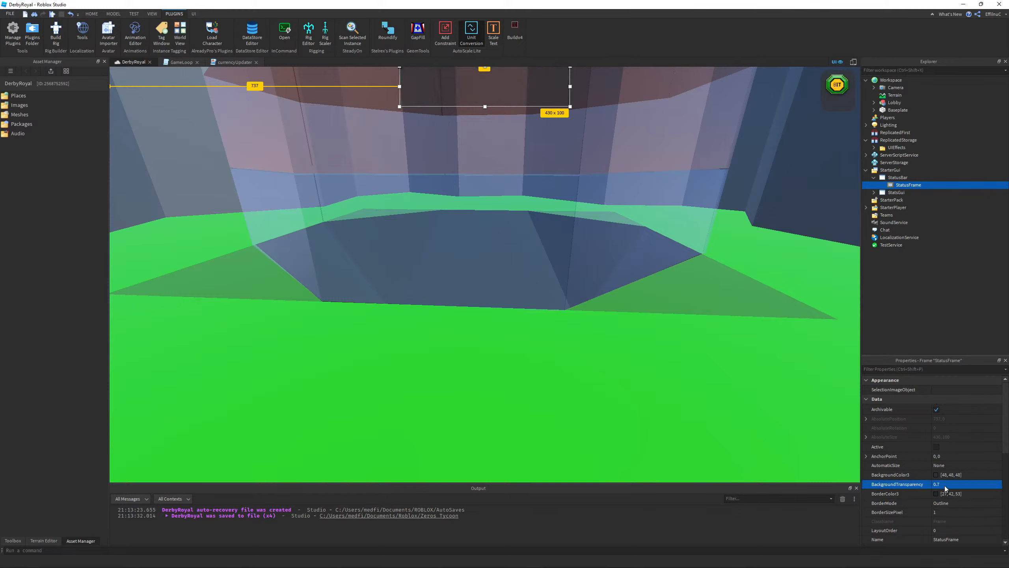
- Try rounding StatusFrame's corners with a UICorner and its CornerRadius, and delete the UICorner
{"action": "left_click", "coordinate": [927, 184]}
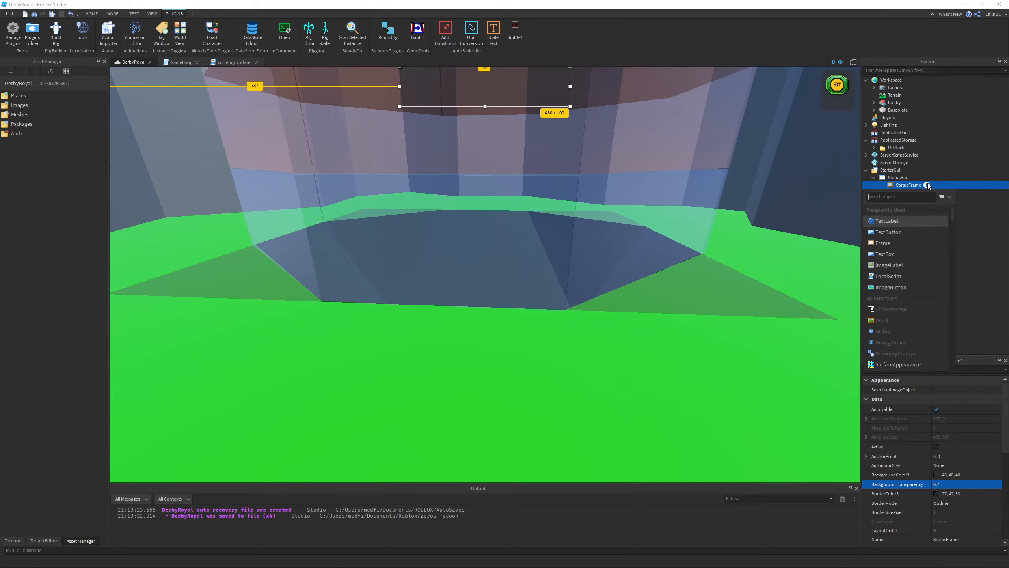
{"action": "type", "text": "ui"}
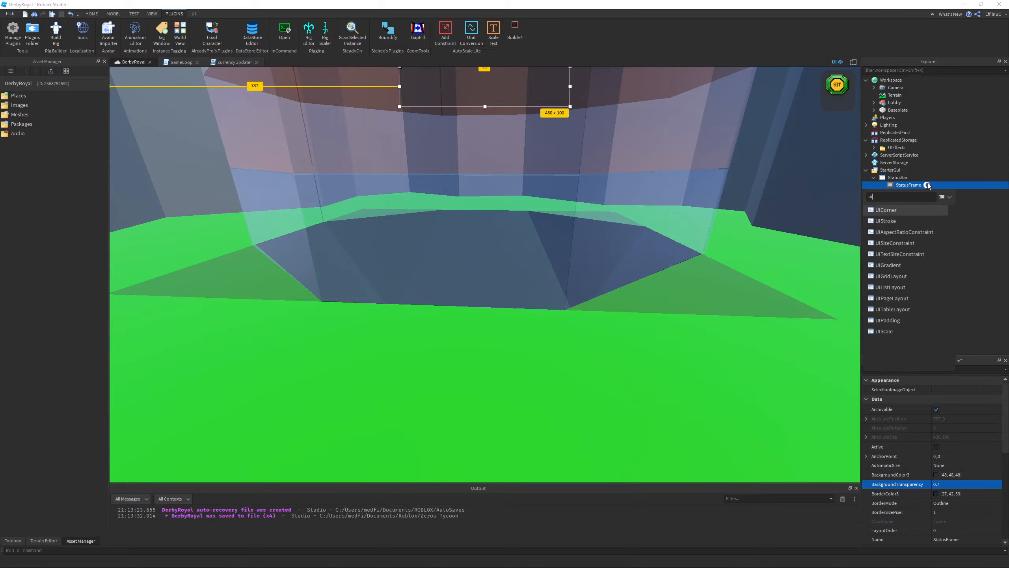
{"action": "left_click", "coordinate": [886, 209]}
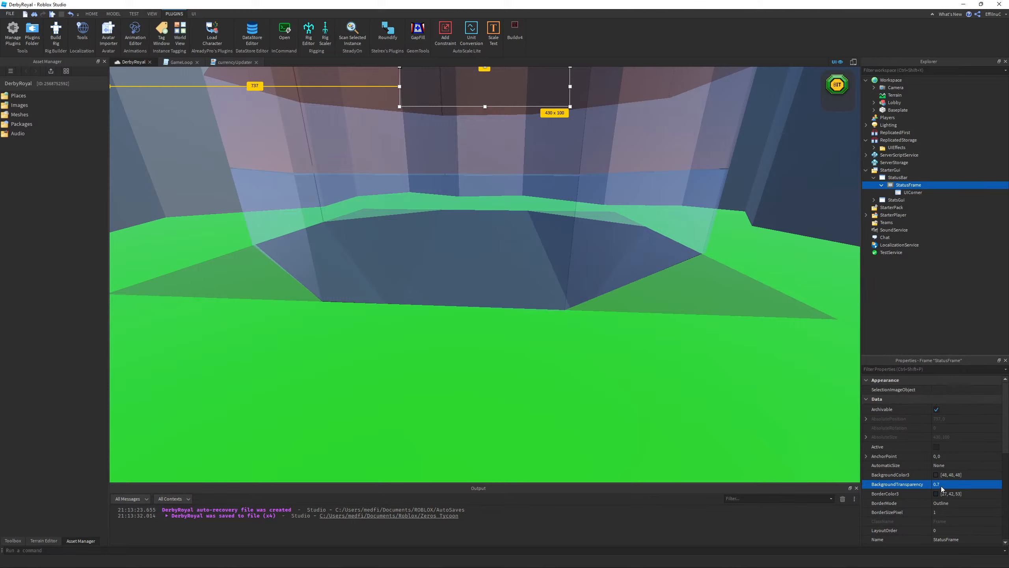
{"action": "left_click", "coordinate": [914, 192]}
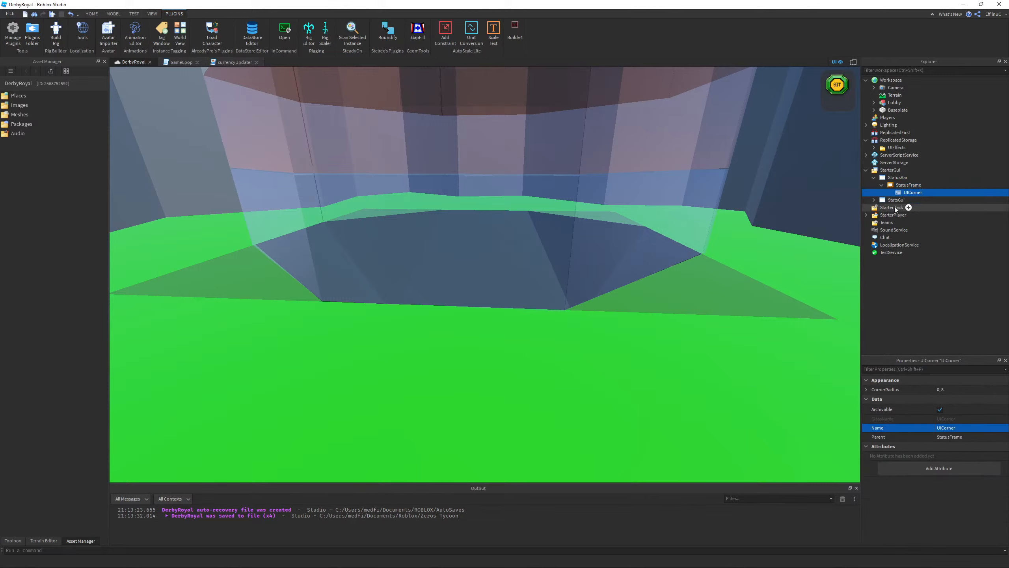
{"action": "left_click", "coordinate": [950, 389]}
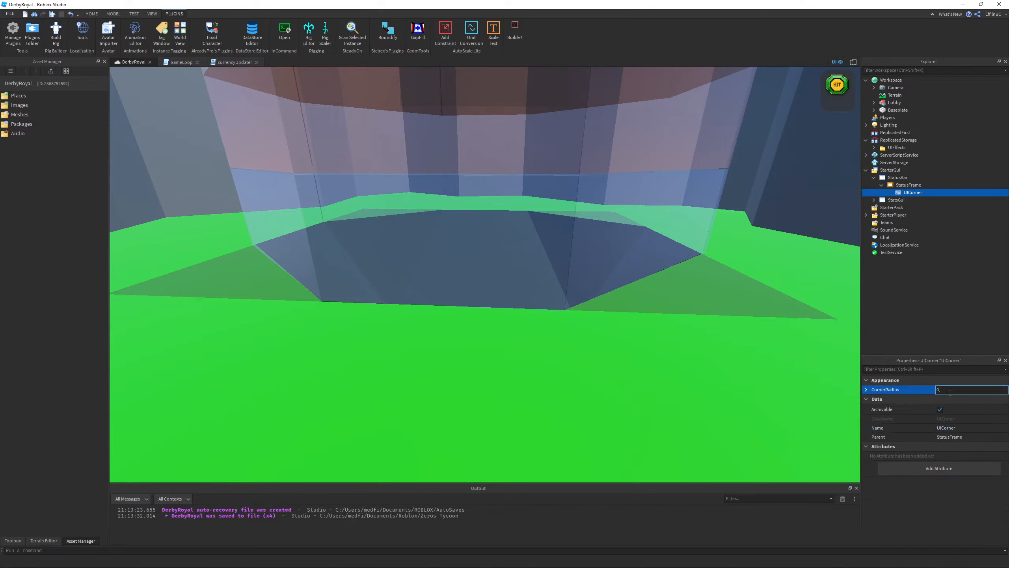
{"action": "key", "text": "Return"}
{"action": "left_click", "coordinate": [949, 393]}
{"action": "key", "text": "Return"}
{"action": "key", "text": "Delete"}
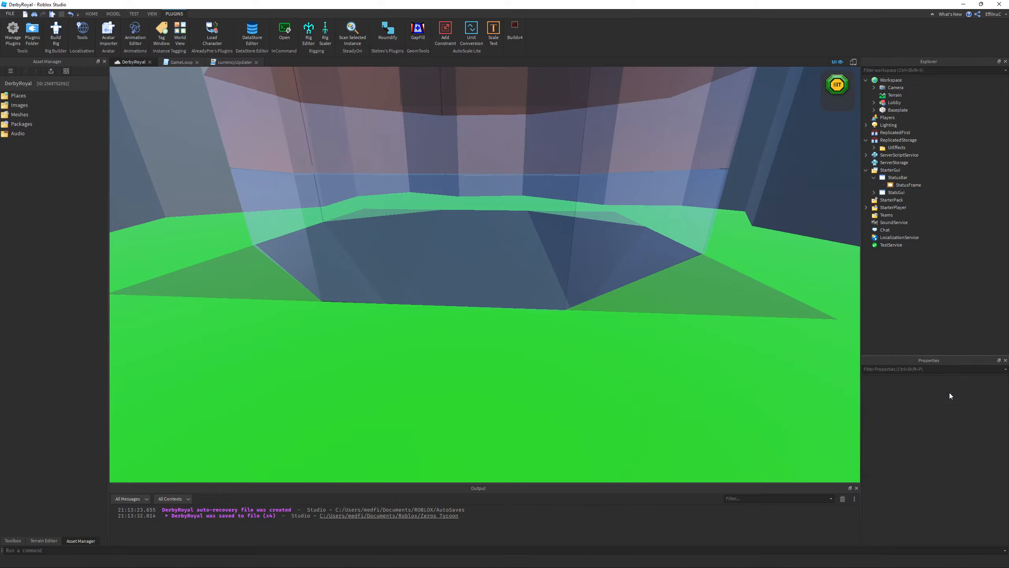
- Restore StatusFrame's deleted UICorner and set its CornerRadius to 20, 0
{"action": "key", "text": "ctrl+z"}
{"action": "left_click", "coordinate": [949, 393]}
{"action": "key", "text": "BackSpace"}
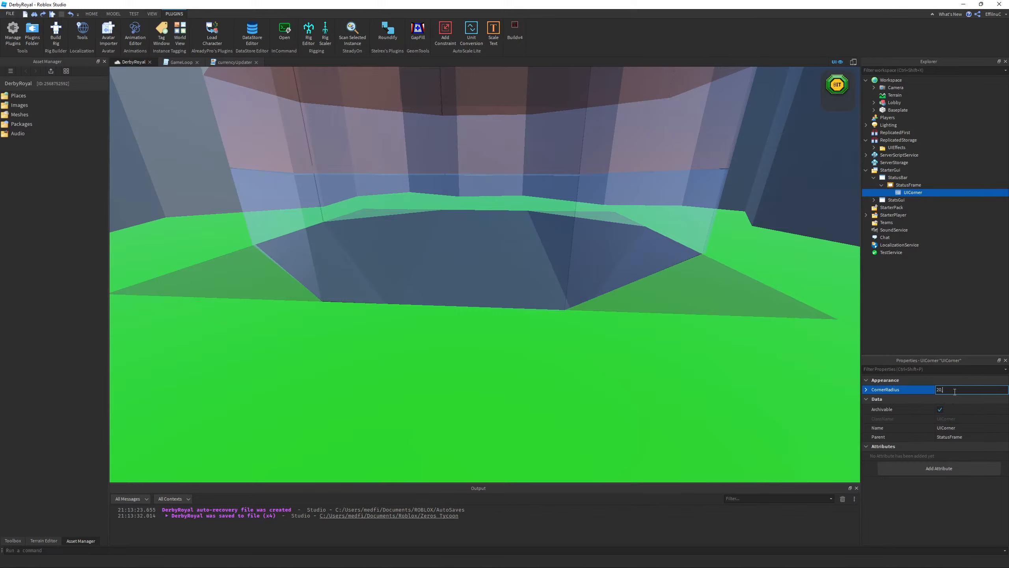
{"action": "key", "text": "Return"}
{"action": "left_click", "coordinate": [911, 186]}
{"action": "left_click", "coordinate": [906, 193]}
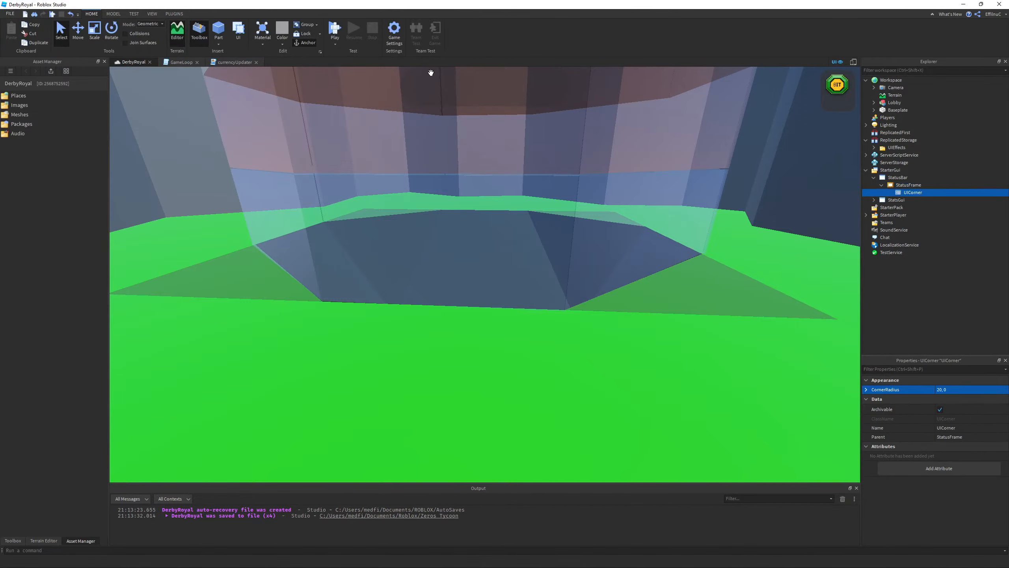
- Set StatusFrame's BorderColor3 to black (0, 0, 0)
{"action": "left_click", "coordinate": [908, 185]}
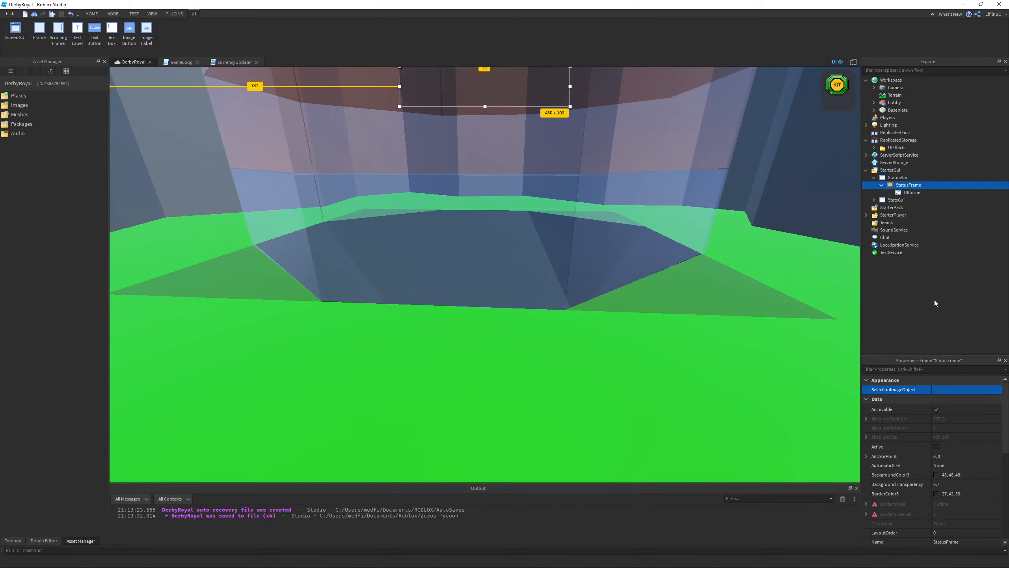
{"action": "scroll", "coordinate": [925, 444], "scroll_direction": "down", "scroll_amount": 5}
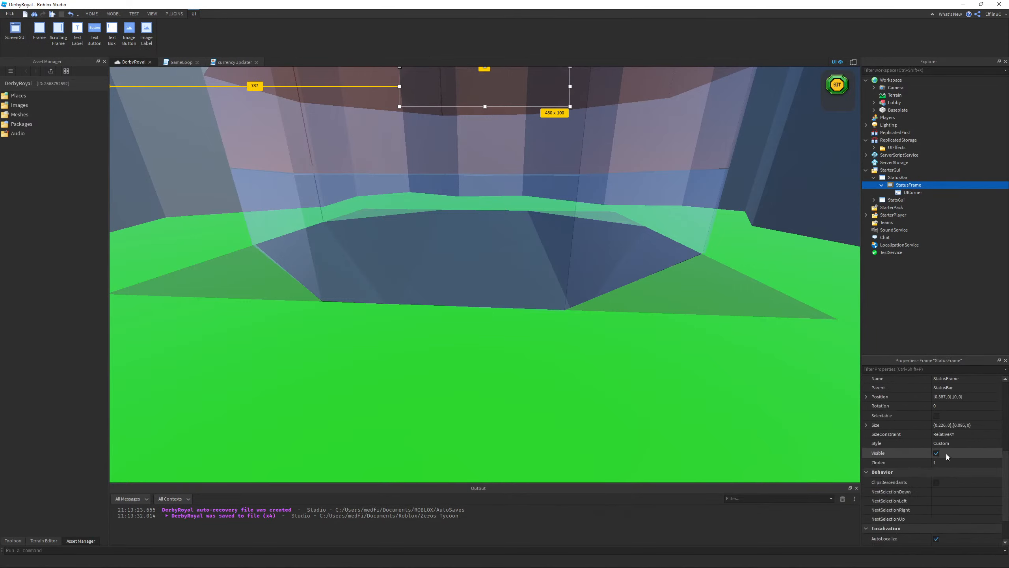
{"action": "scroll", "coordinate": [950, 451], "scroll_direction": "up", "scroll_amount": 3}
{"action": "scroll", "coordinate": [950, 442], "scroll_direction": "up", "scroll_amount": 2}
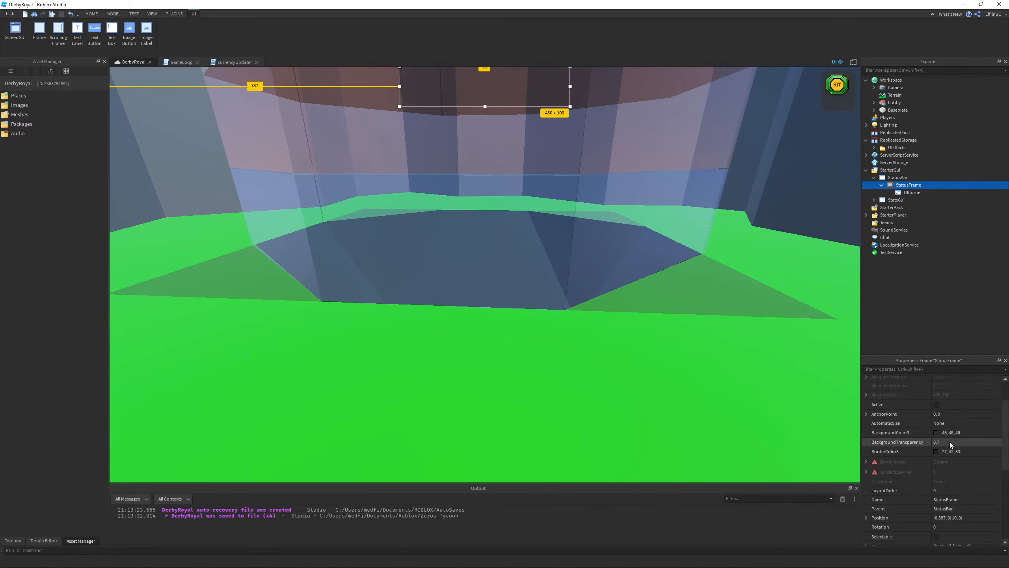
{"action": "left_click", "coordinate": [937, 453]}
{"action": "left_click_drag", "start_coordinate": [596, 288], "coordinate": [596, 299]}
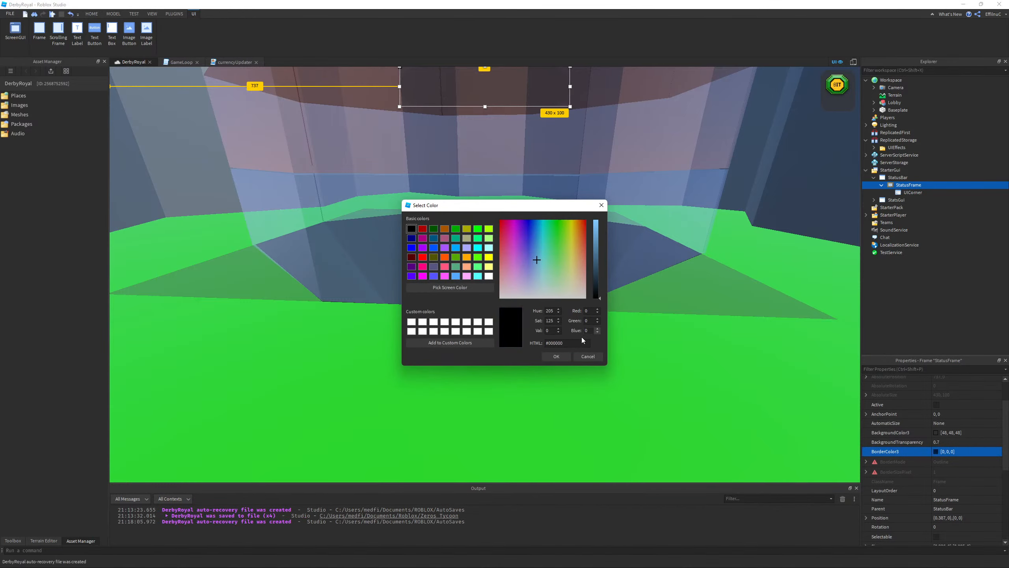
{"action": "left_click", "coordinate": [556, 356]}
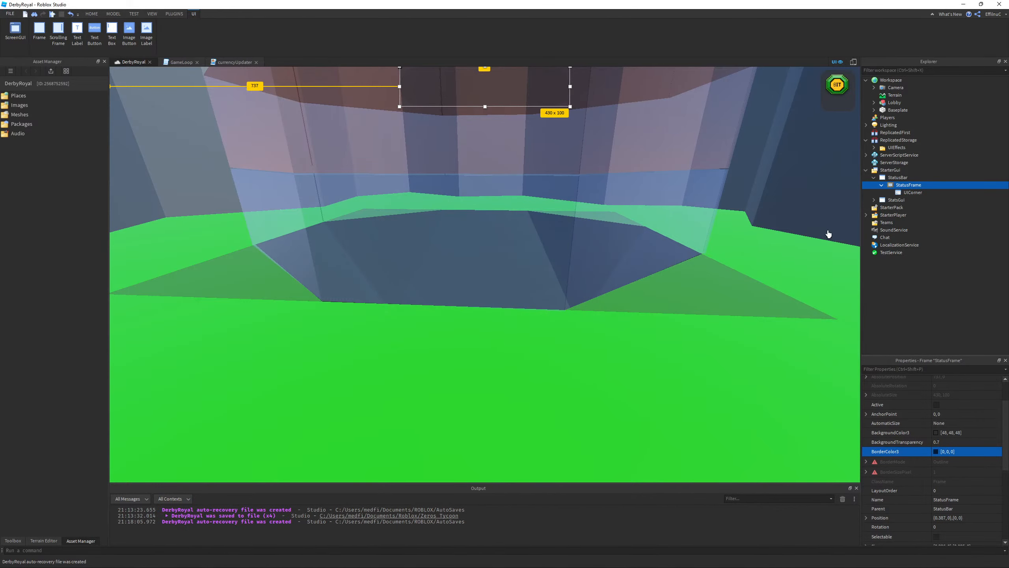
- Add a UIStroke to StatusFrame and select it
{"action": "left_click", "coordinate": [926, 185]}
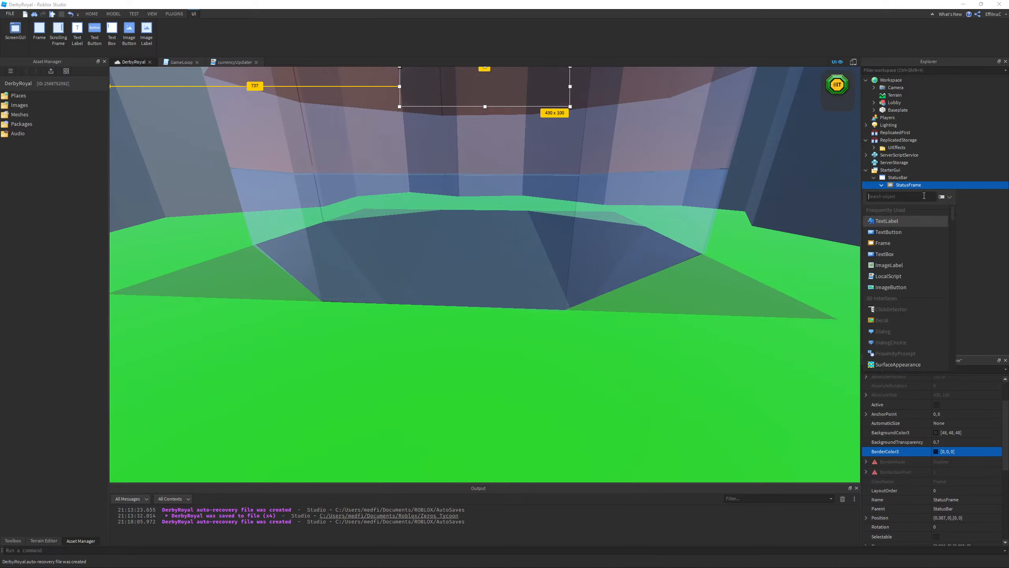
{"action": "type", "text": "uic"}
{"action": "key", "text": "Return"}
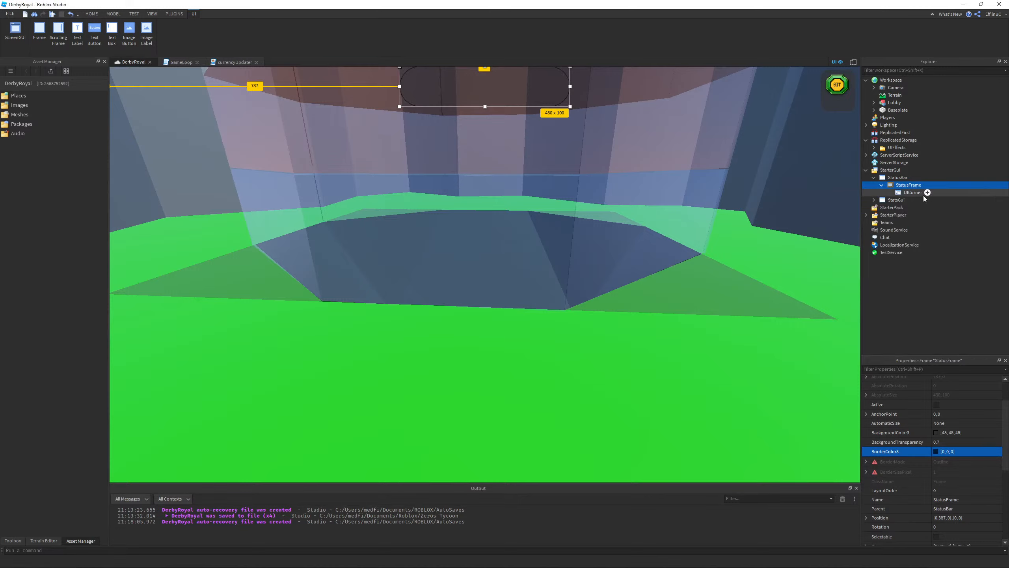
{"action": "left_click", "coordinate": [914, 201]}
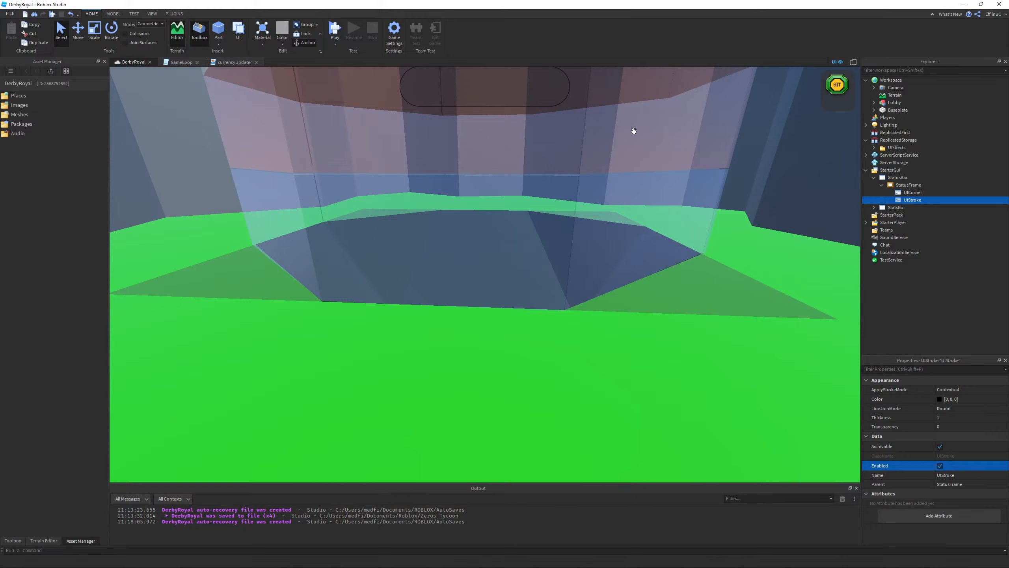
- Move StatusFrame slightly down to Position {0.387, 0}, {0.009, 0}, and reselect its UIStroke
{"action": "left_click_drag", "start_coordinate": [516, 94], "coordinate": [514, 94]}
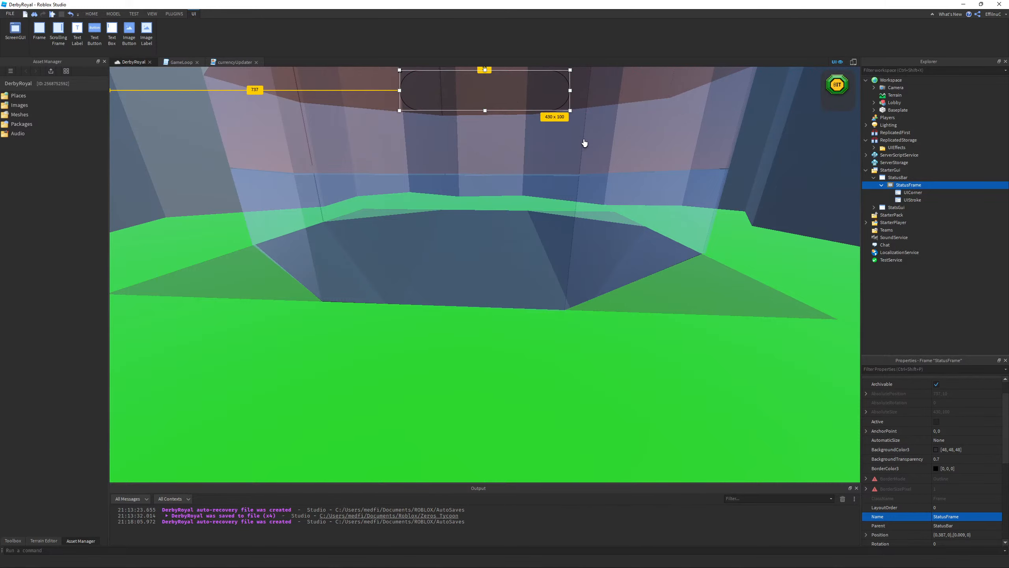
{"action": "left_click", "coordinate": [581, 162]}
{"action": "left_click", "coordinate": [541, 89]}
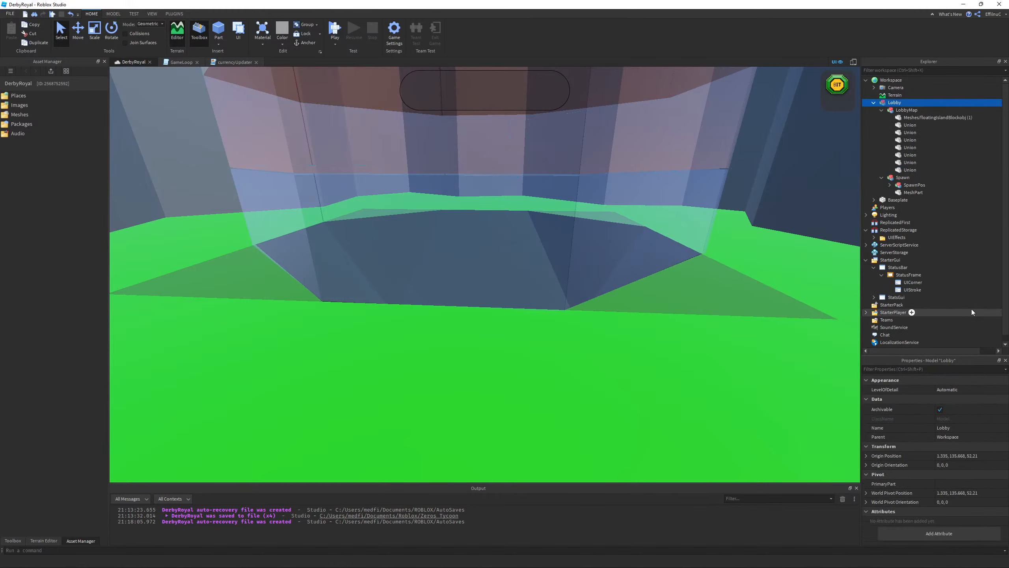
{"action": "scroll", "coordinate": [909, 187], "scroll_direction": "down", "scroll_amount": 1}
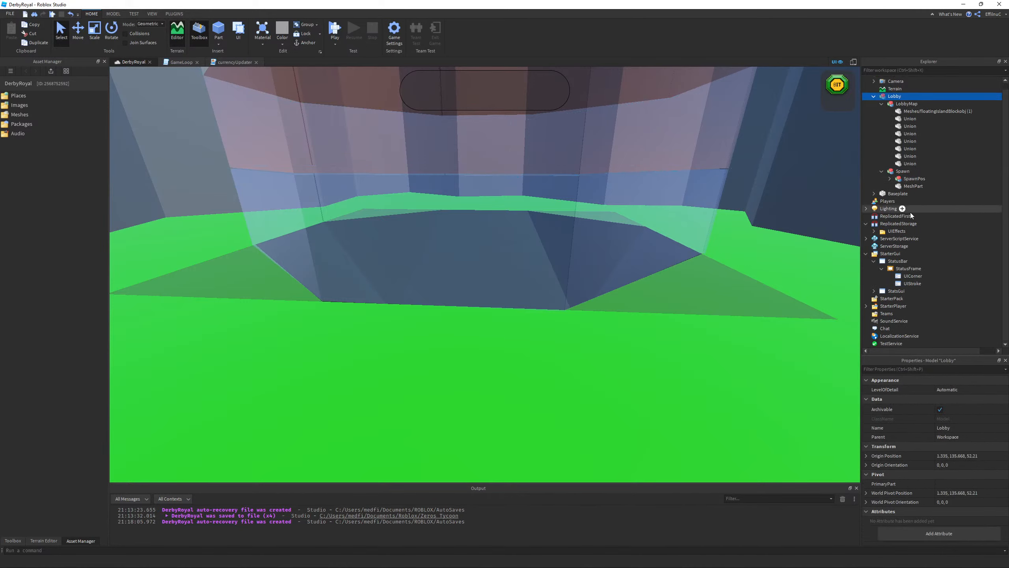
{"action": "left_click", "coordinate": [911, 283]}
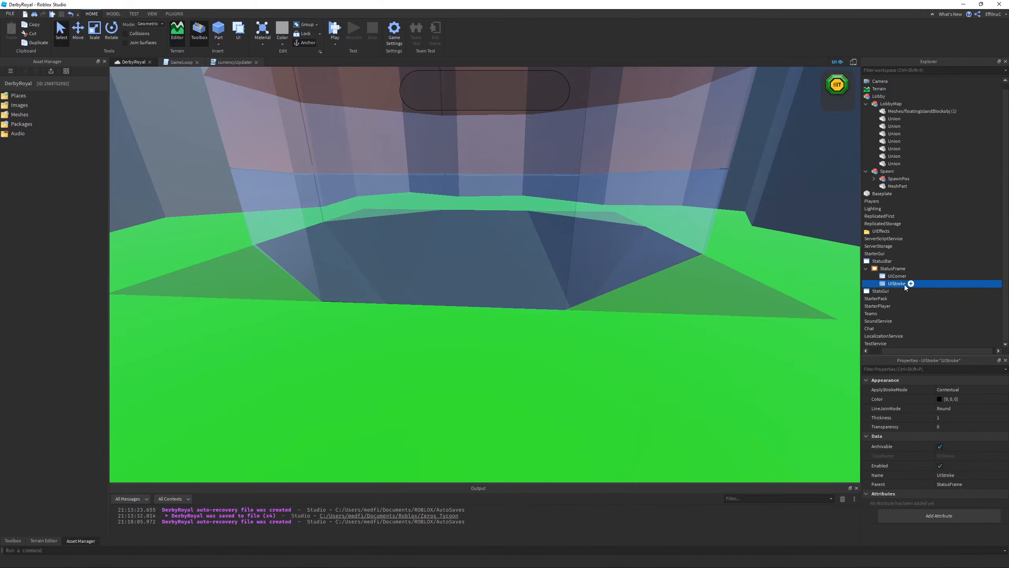
- Try the Bevel and Miter LineJoinMode options on the UIStroke, and return it to Round
{"action": "left_click", "coordinate": [951, 412]}
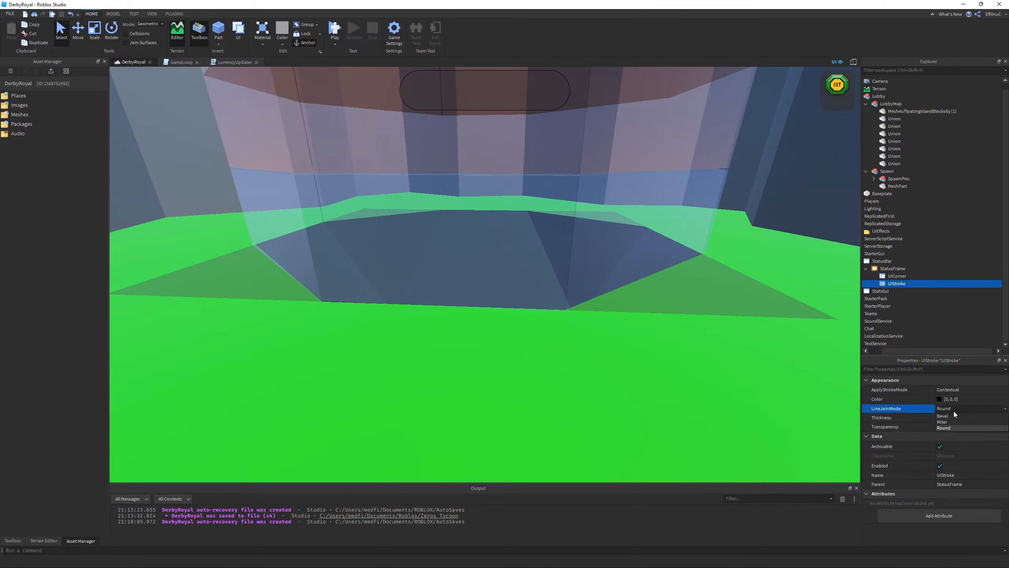
{"action": "left_click", "coordinate": [946, 416]}
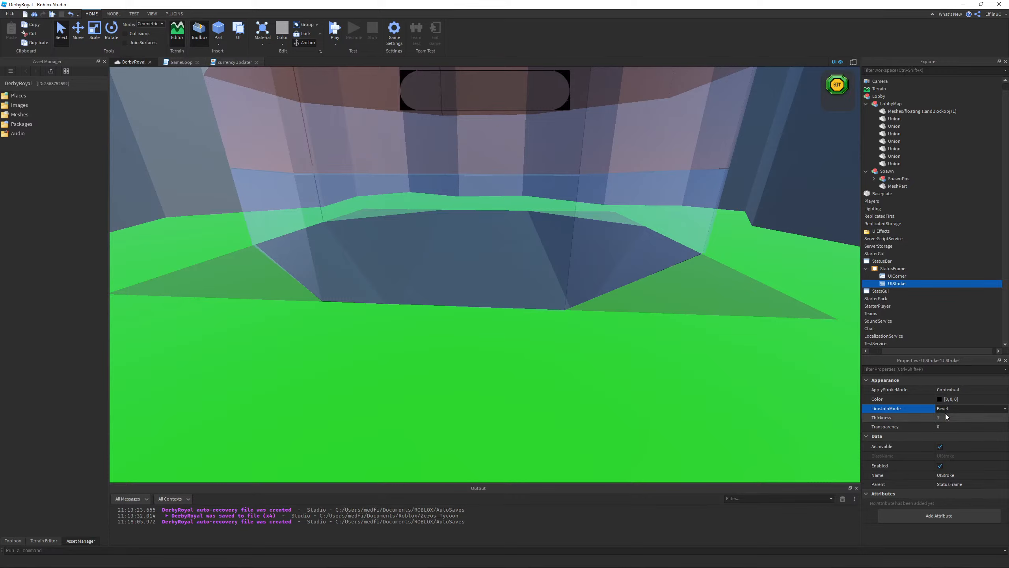
{"action": "left_click", "coordinate": [946, 412]}
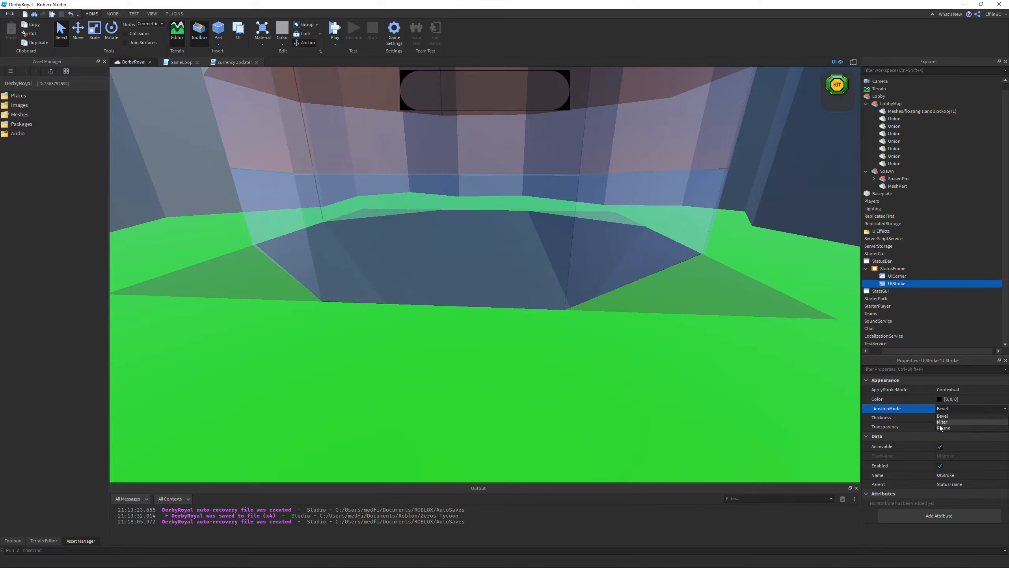
{"action": "left_click", "coordinate": [941, 424]}
{"action": "left_click", "coordinate": [956, 412]}
{"action": "left_click", "coordinate": [948, 429]}
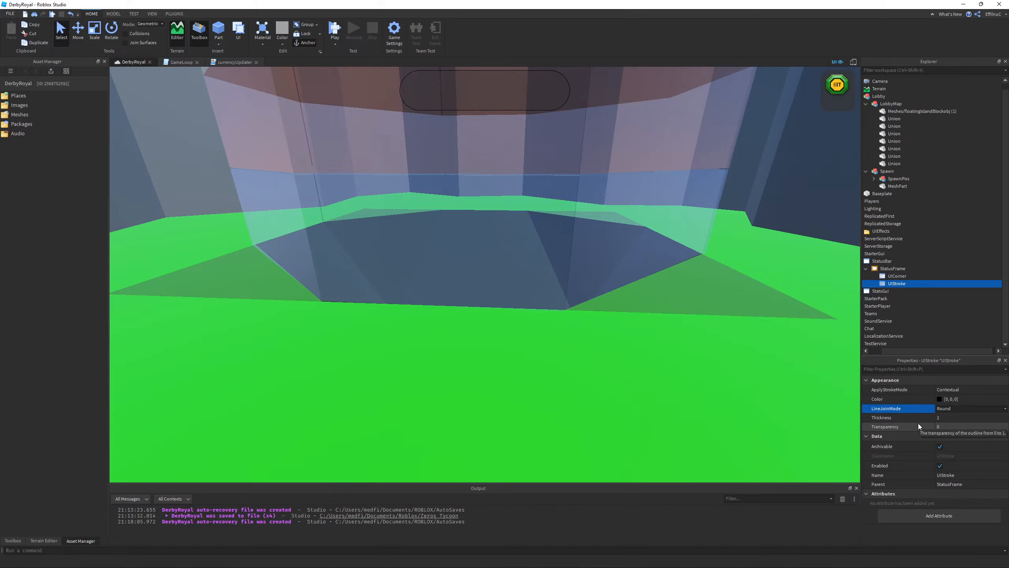
- Try a Thickness of 1.3 on StatusFrame's UIStroke
{"action": "left_click", "coordinate": [946, 419]}
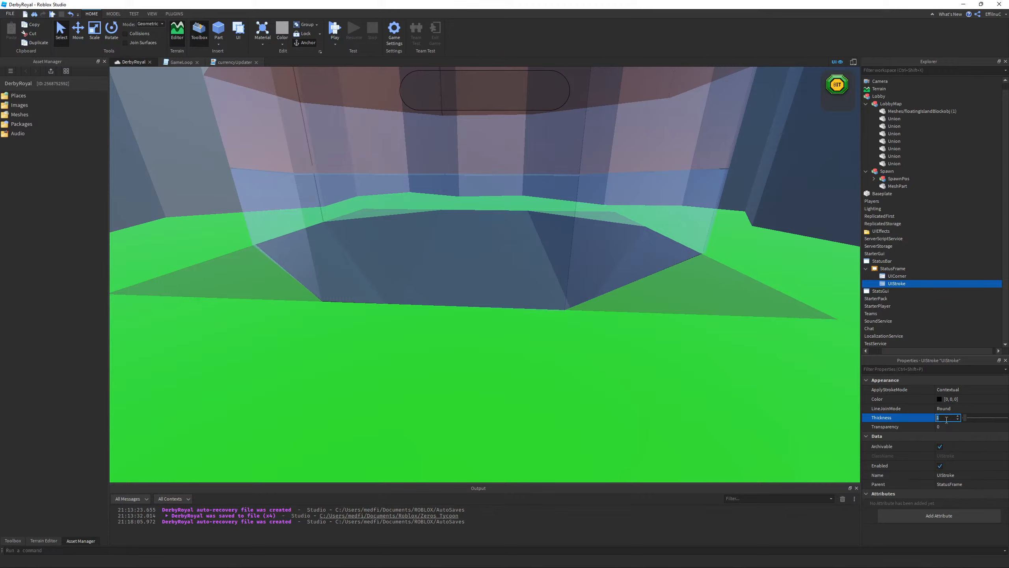
{"action": "type", "text": "1.3"}
{"action": "key", "text": "Return"}
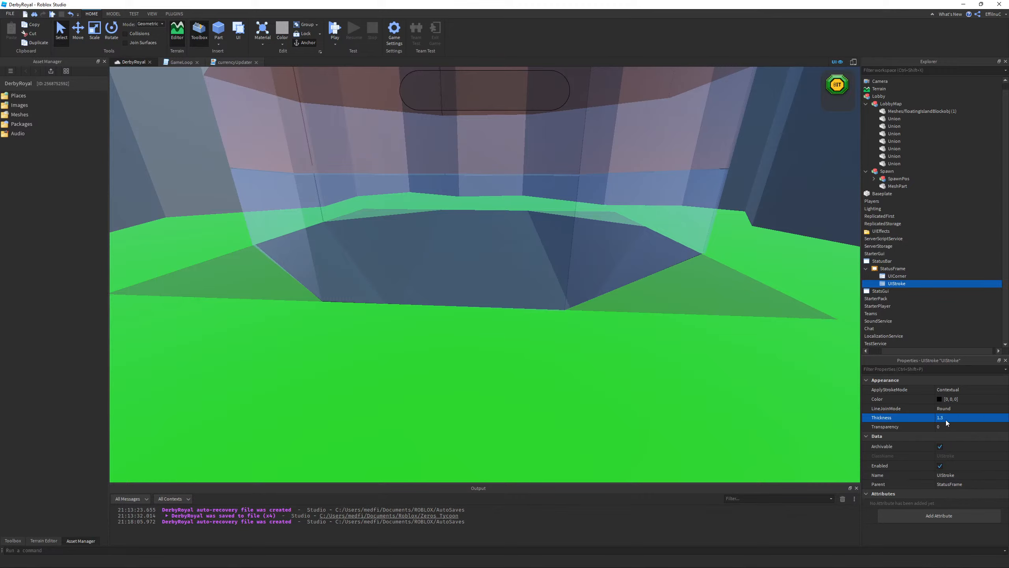
- Set the Thickness of StatusFrame's UIStroke to 3
{"action": "left_click", "coordinate": [947, 419]}
{"action": "type", "text": "1"}
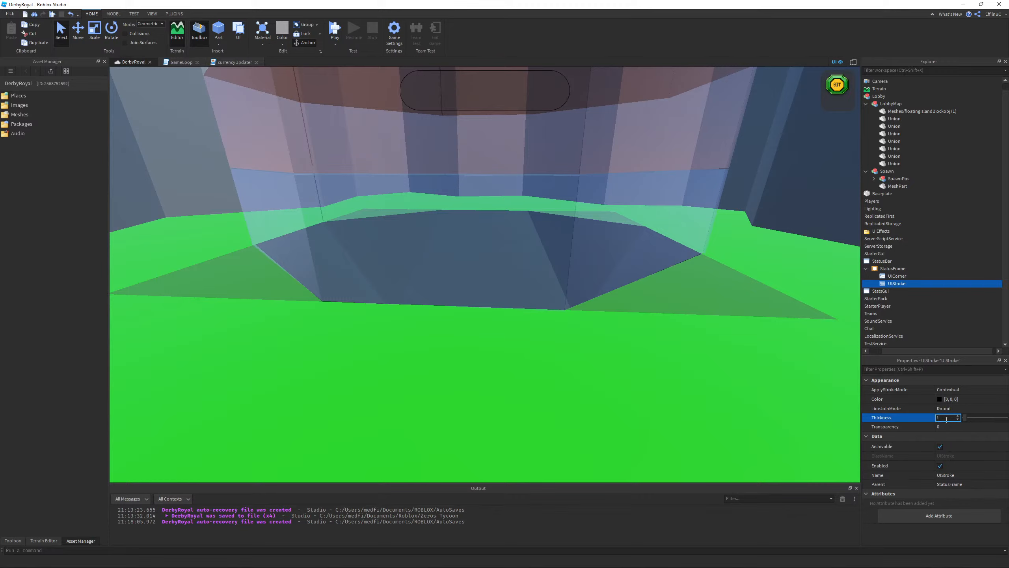
{"action": "type", "text": "5"}
{"action": "key", "text": "BackSpace"}
{"action": "type", "text": ".5"}
{"action": "key", "text": "BackSpace"}
{"action": "type", "text": "2"}
{"action": "key", "text": "BackSpace"}
{"action": "type", "text": "3"}
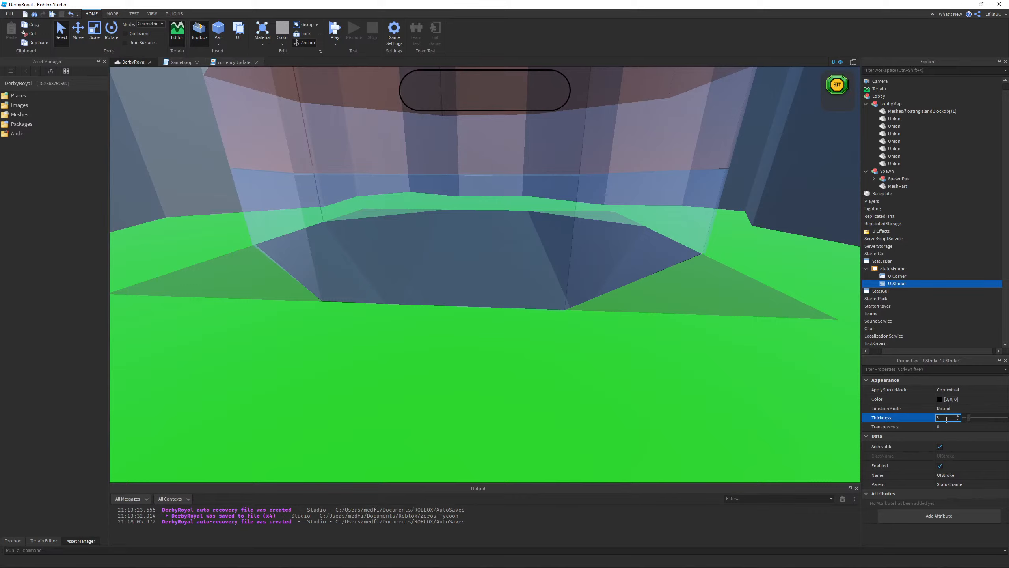
{"action": "key", "text": "Return"}
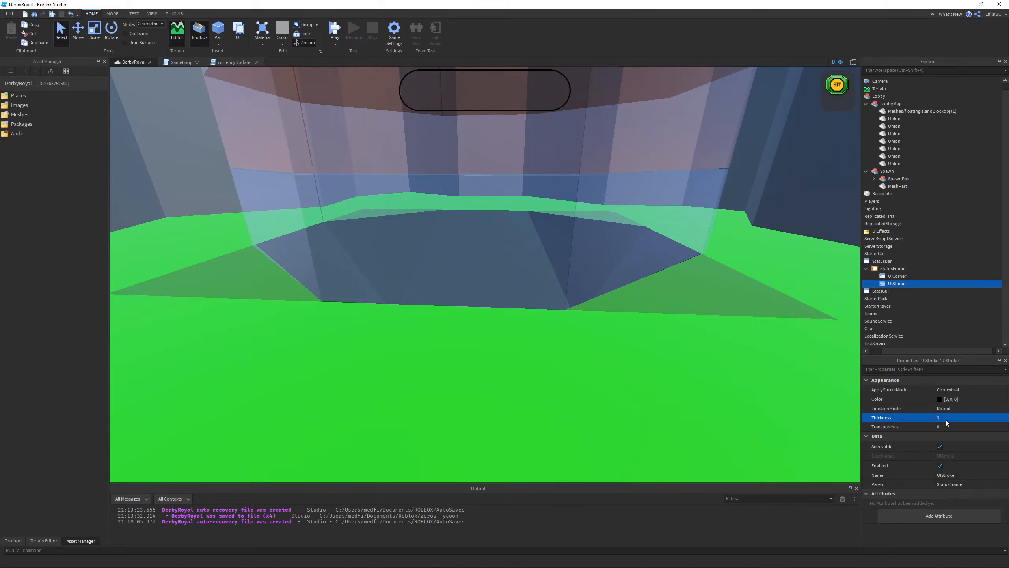
- Set the UIStroke's Transparency to 0.7
{"action": "left_click", "coordinate": [945, 427]}
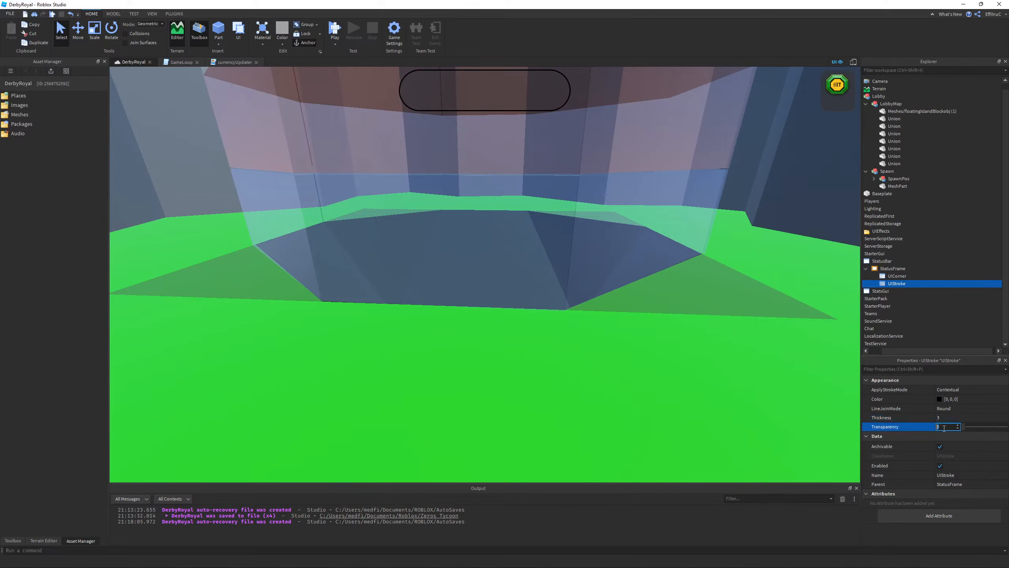
{"action": "type", "text": "0.7"}
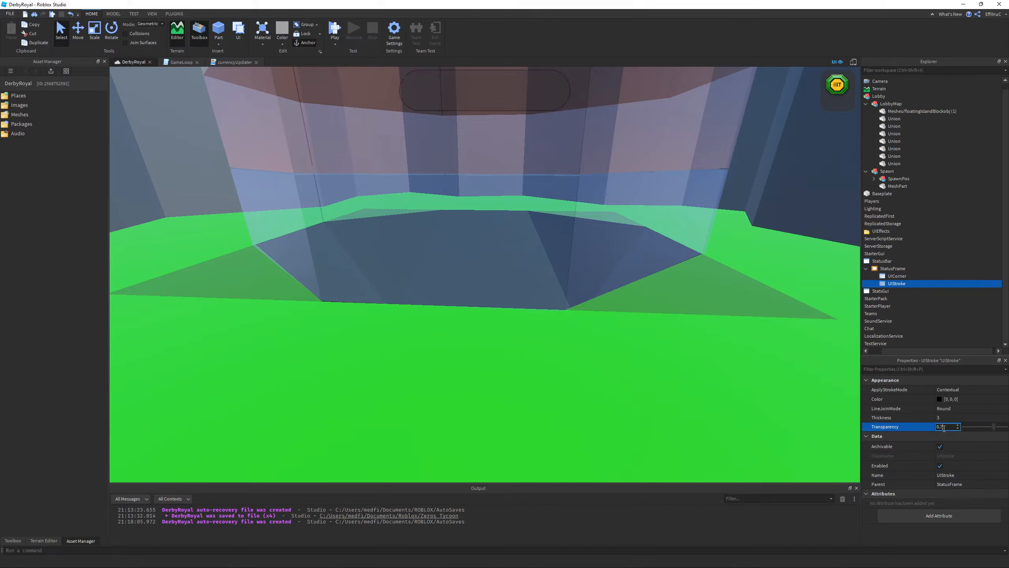
{"action": "key", "text": "Return"}
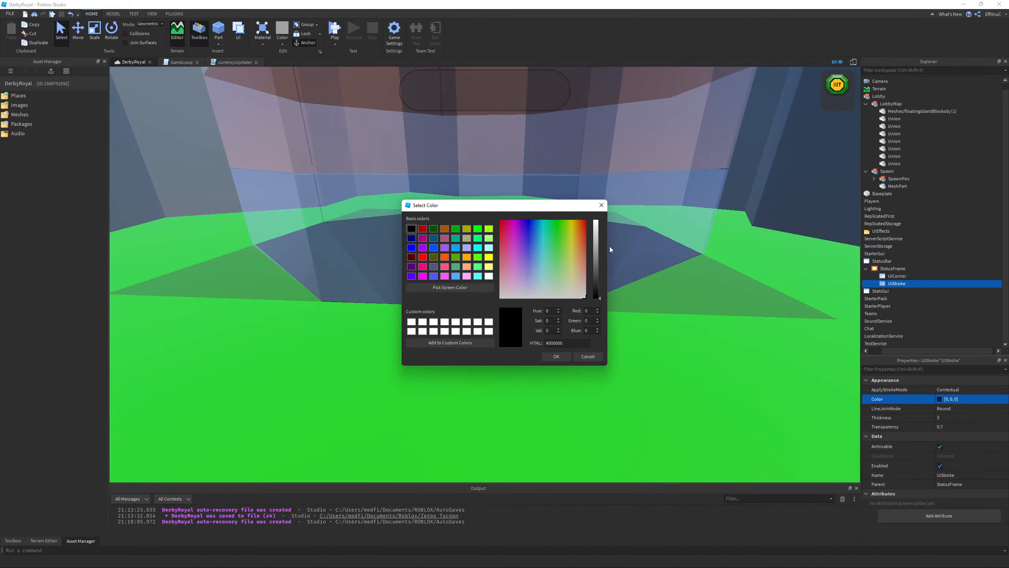
- Change the UIStroke's Color to pure red (255, 0, 0)
{"action": "left_click", "coordinate": [586, 224]}
{"action": "mouse_move", "coordinate": [597, 224]}
{"action": "left_mouse_down"}
{"action": "mouse_move", "coordinate": [596, 233]}
{"action": "mouse_move", "coordinate": [599, 213]}
{"action": "left_mouse_up"}
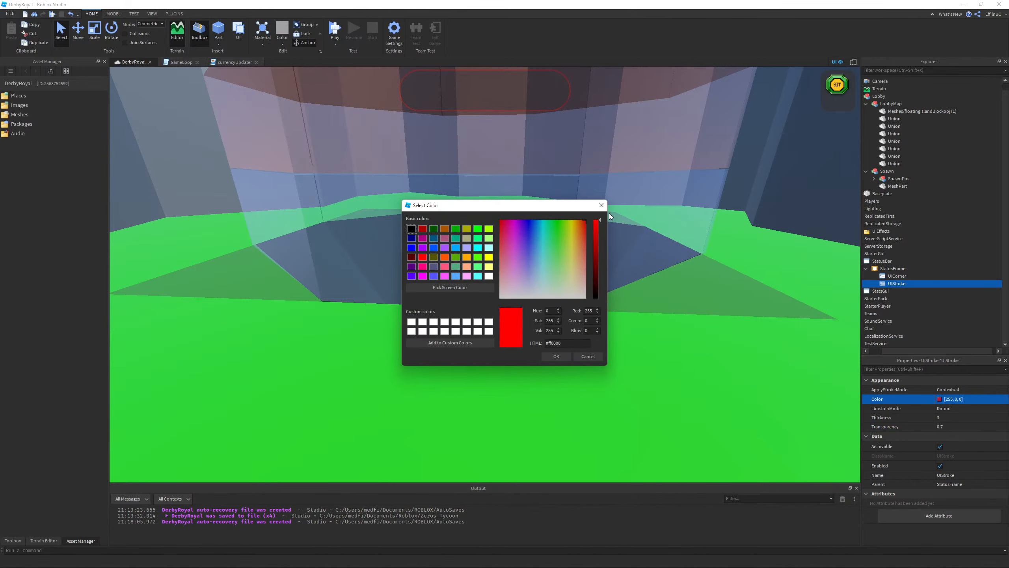
{"action": "left_click", "coordinate": [555, 356]}
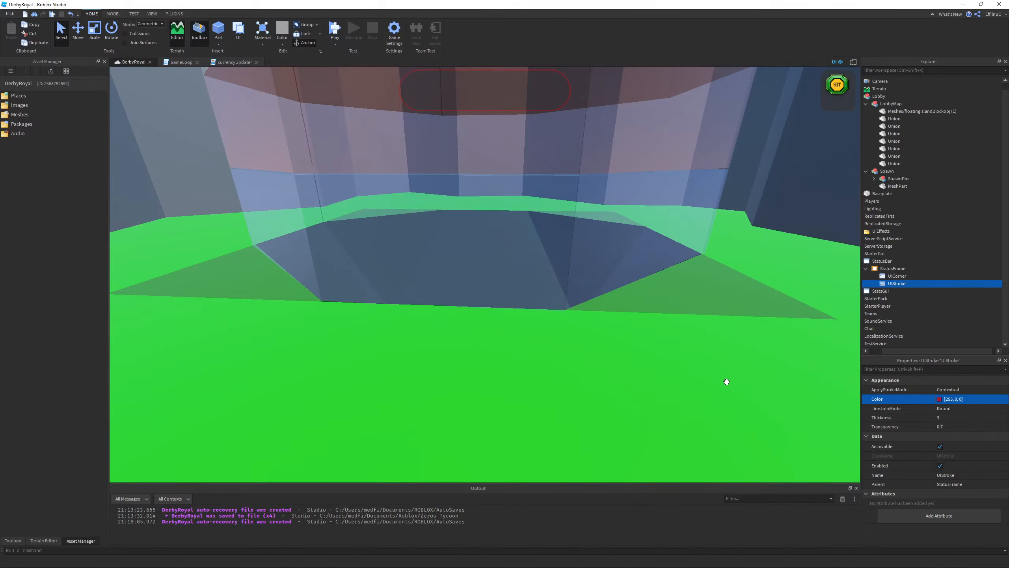
- Duplicate StatusFrame's UIStroke and set the copy's Color to yellow (255, 255, 7)
{"action": "left_click", "coordinate": [895, 283]}
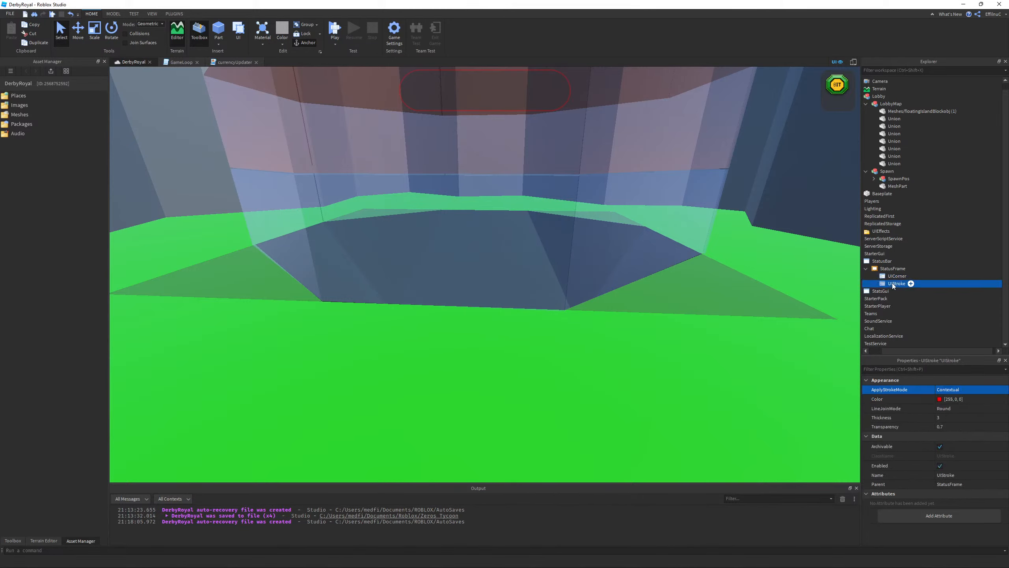
{"action": "key", "text": "ctrl+d"}
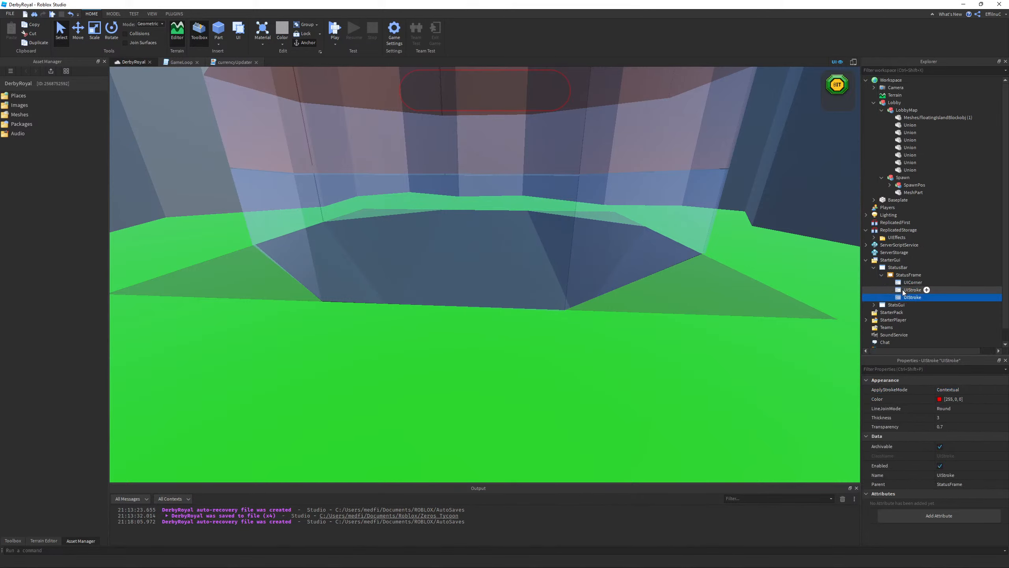
{"action": "left_click", "coordinate": [940, 398]}
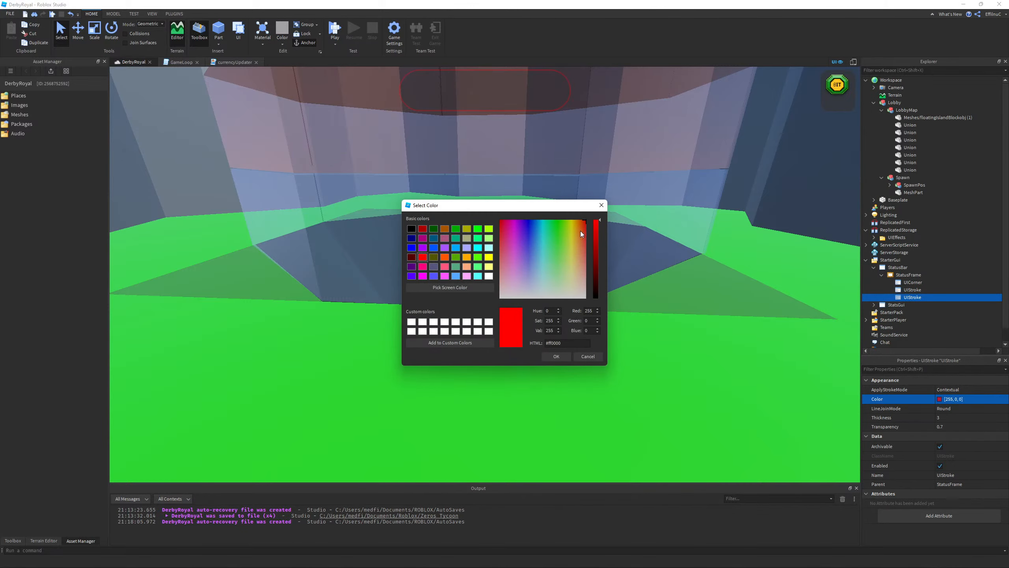
{"action": "left_click_drag", "start_coordinate": [580, 223], "coordinate": [571, 223]}
{"action": "left_click", "coordinate": [556, 356]}
- Set the yellow UIStroke's Thickness to 4 and its Transparency to 0
{"action": "left_click", "coordinate": [980, 420]}
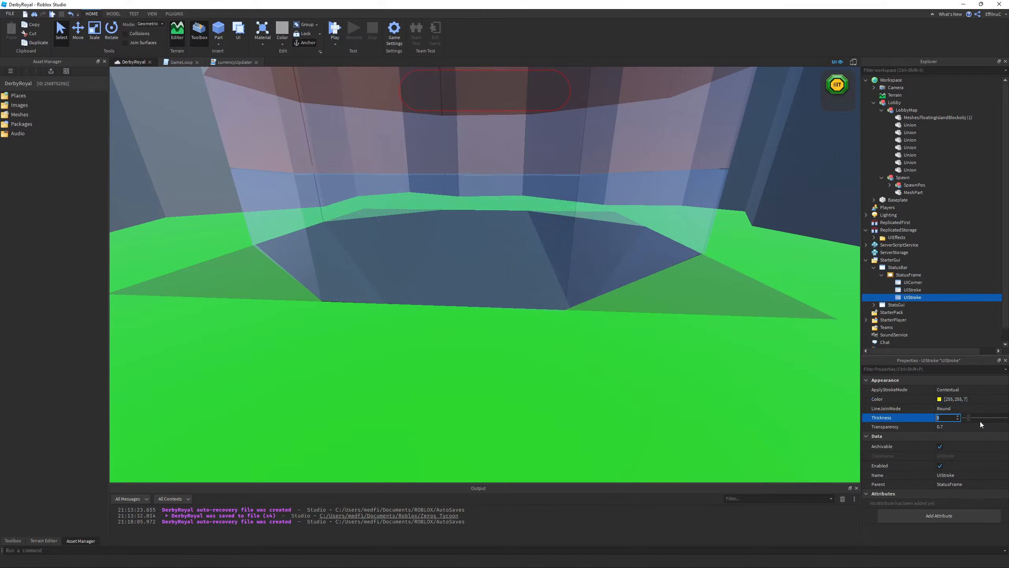
{"action": "type", "text": "4"}
{"action": "left_click", "coordinate": [979, 424]}
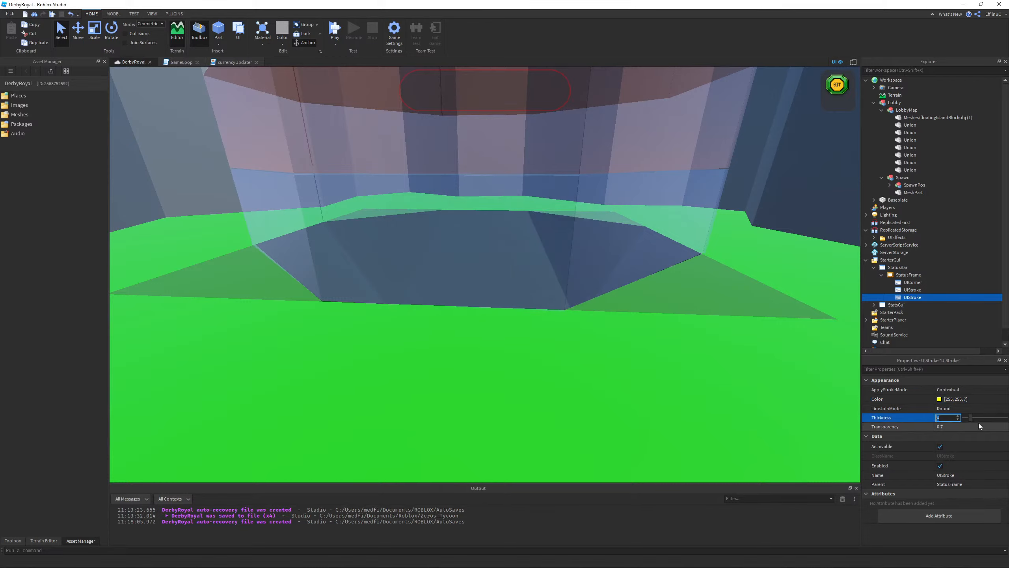
{"action": "type", "text": "0"}
{"action": "key", "text": "Return"}
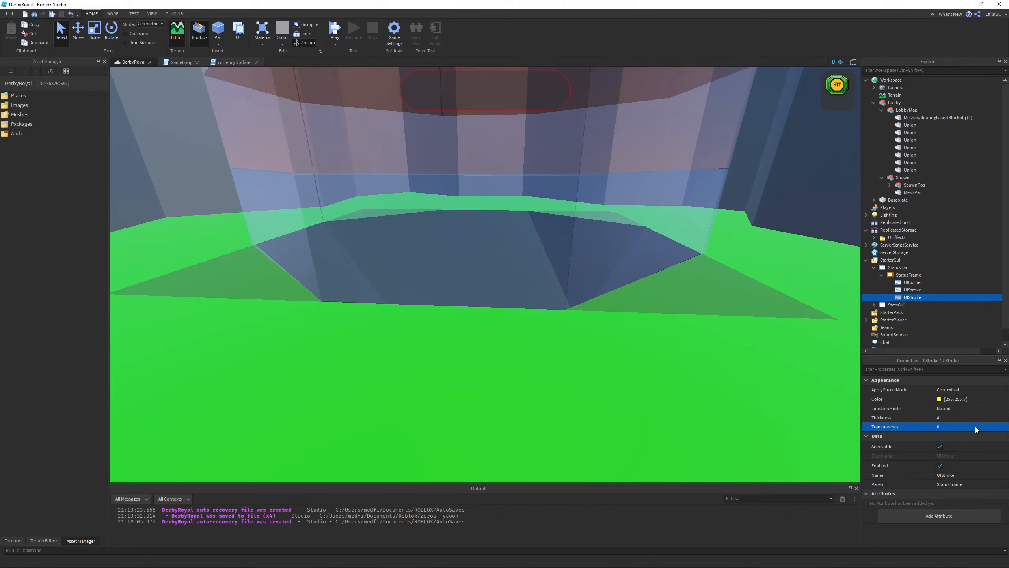
- Try a Thickness of 44 and the Border ApplyStrokeMode on the yellow UIStroke
{"action": "left_click", "coordinate": [961, 418]}
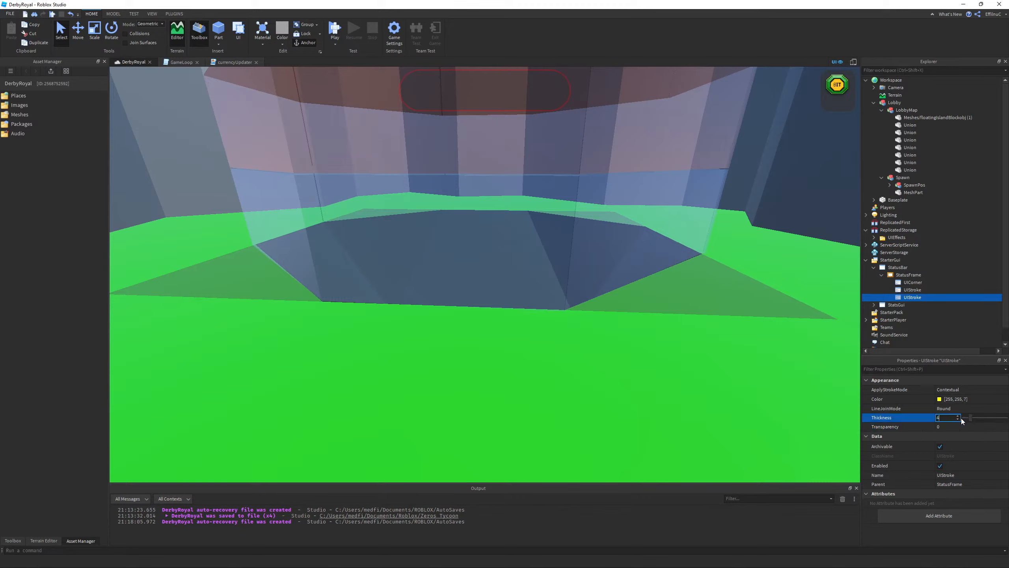
{"action": "type", "text": "0"}
{"action": "key", "text": "Return"}
{"action": "left_click", "coordinate": [961, 419]}
{"action": "key", "text": "Return"}
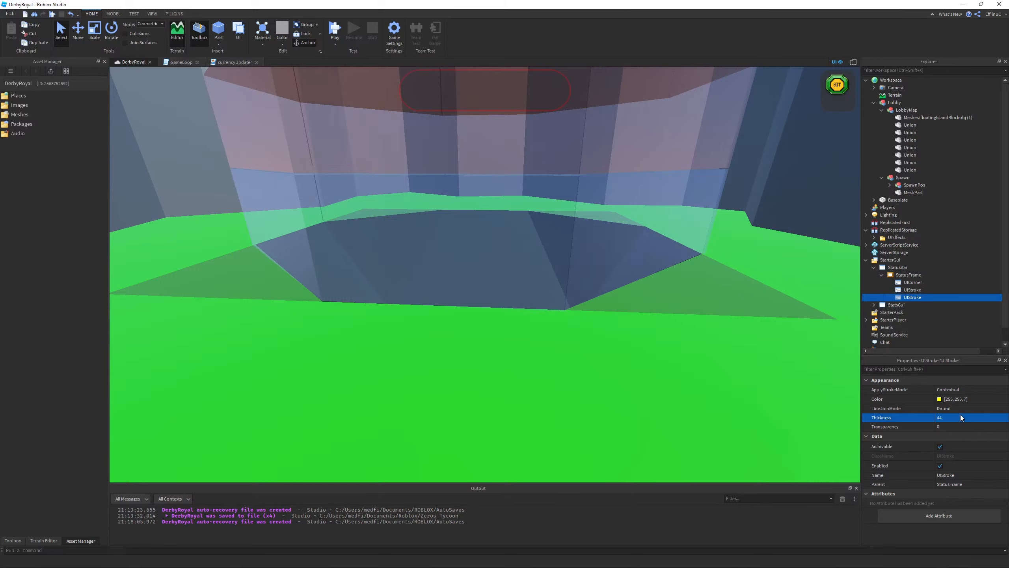
{"action": "left_click", "coordinate": [951, 390]}
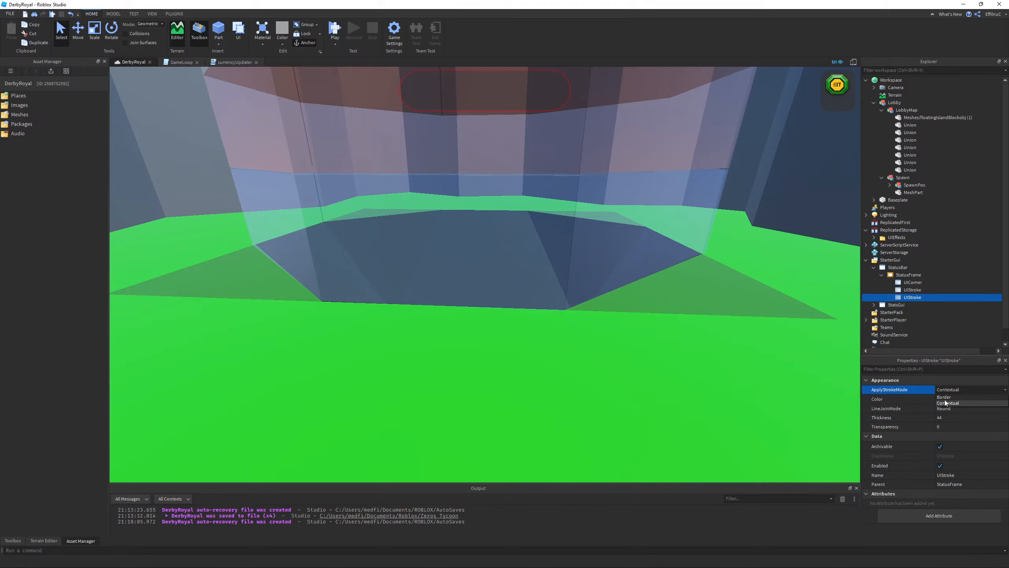
{"action": "left_click", "coordinate": [945, 397]}
- Delete the yellow UIStroke from StatusFrame
{"action": "left_click", "coordinate": [906, 298]}
{"action": "key", "text": "Delete"}
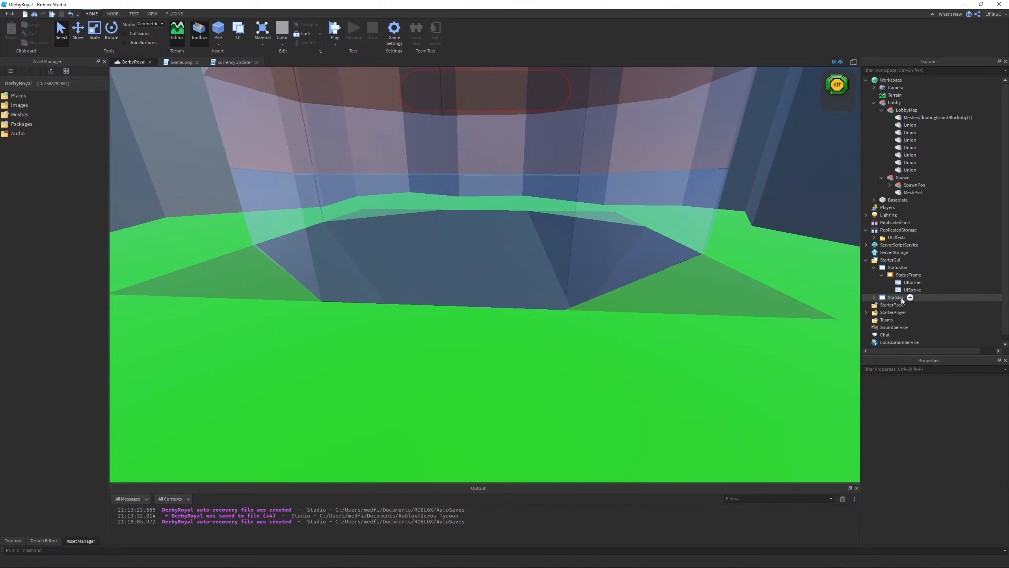
{"action": "right_click", "coordinate": [602, 191]}
{"action": "left_click", "coordinate": [604, 250]}
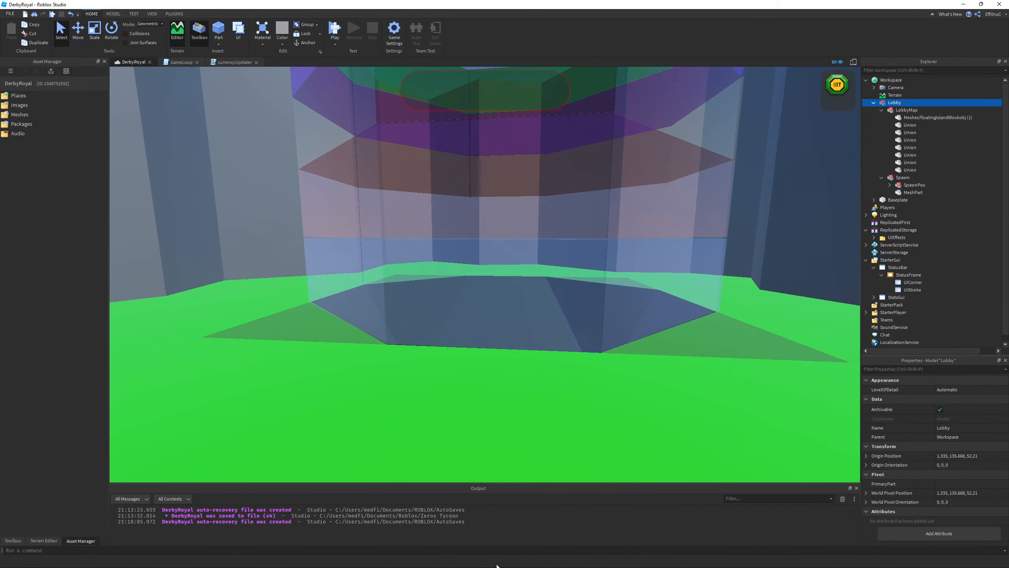
- Search the computer for Photoshop and launch Adobe Photoshop 2021
{"action": "key", "text": "super"}
{"action": "type", "text": "pho"}
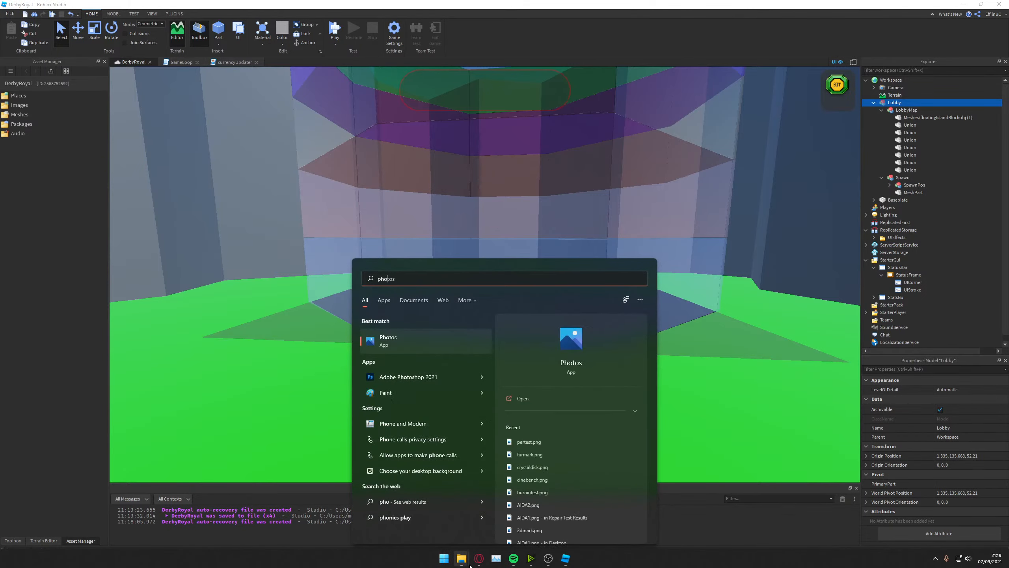
{"action": "key", "text": "Down"}
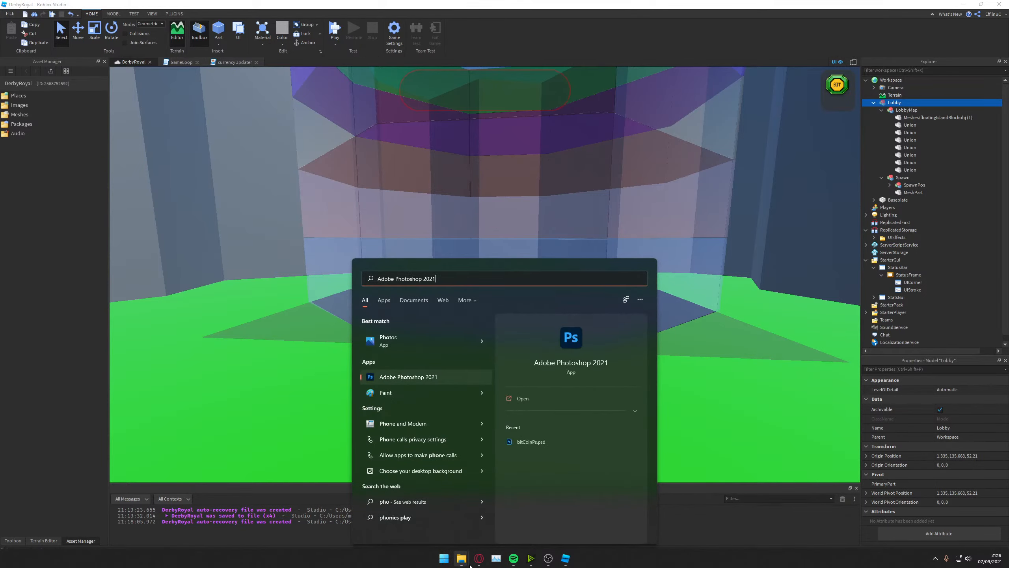
{"action": "key", "text": "Return"}
- Select StatusFrame to examine its pixel dimensions in the viewport
{"action": "right_click_drag", "start_coordinate": [461, 383], "coordinate": [531, 293]}
{"action": "key", "text": "s"}
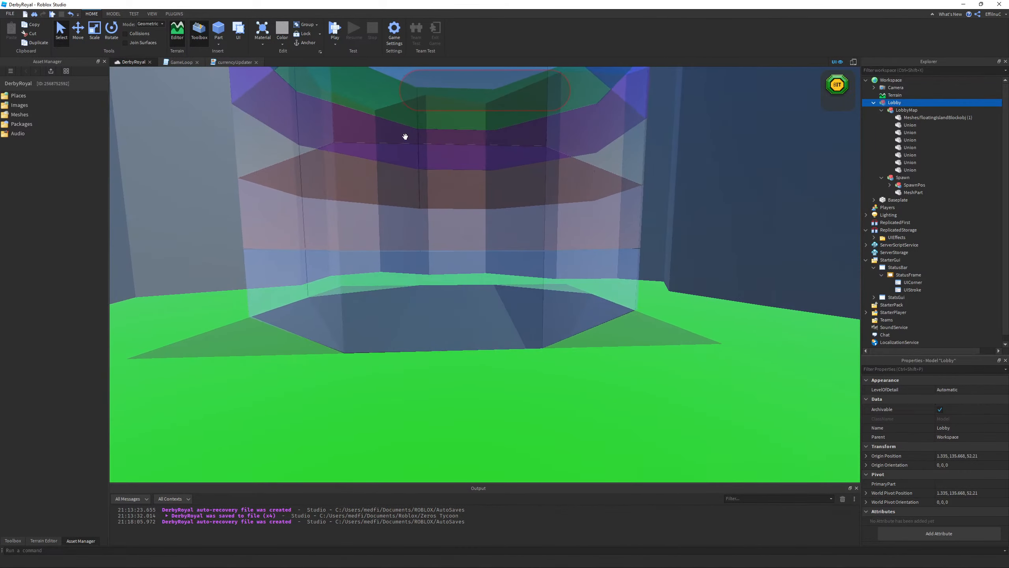
{"action": "right_click_drag", "start_coordinate": [564, 162], "coordinate": [563, 162]}
{"action": "key", "text": "w"}
{"action": "key", "text": "s"}
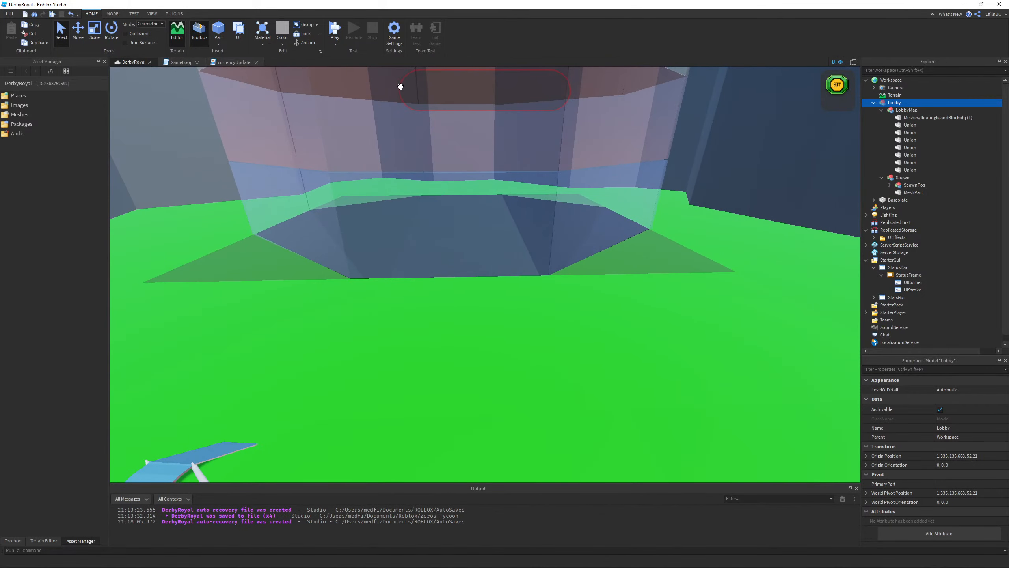
{"action": "mouse_move", "coordinate": [896, 245]}
{"action": "left_click", "coordinate": [896, 275]}
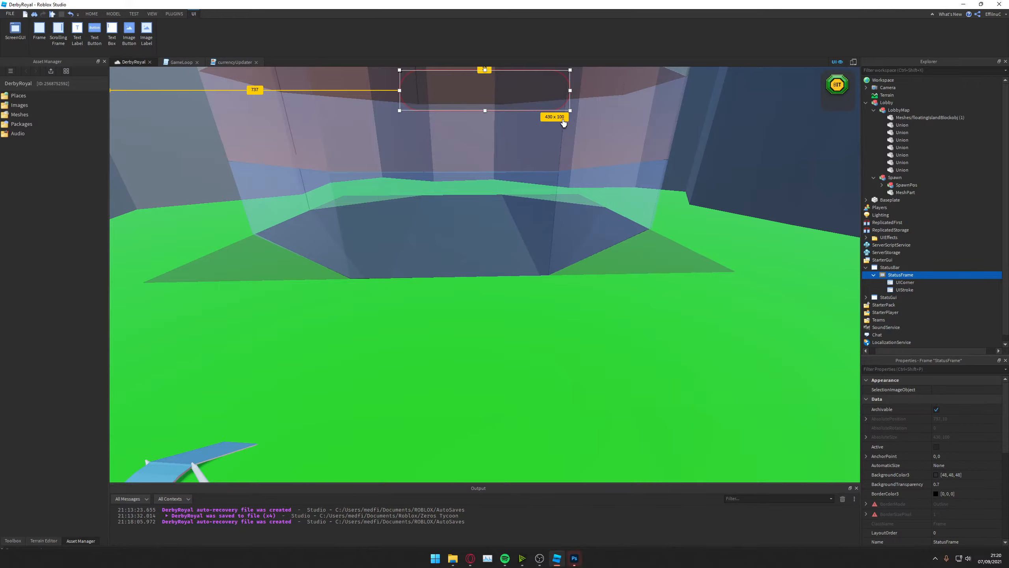
- Switch to Photoshop and create a new document 430 pixels wide and 100 pixels high
{"action": "left_click", "coordinate": [573, 563]}
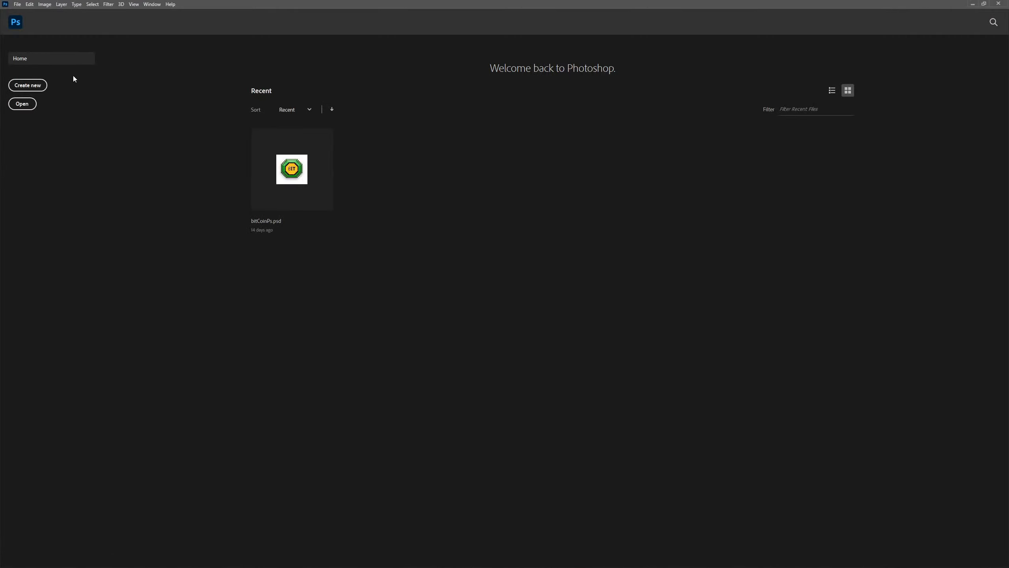
{"action": "left_click", "coordinate": [28, 85]}
{"action": "left_click", "coordinate": [620, 206]}
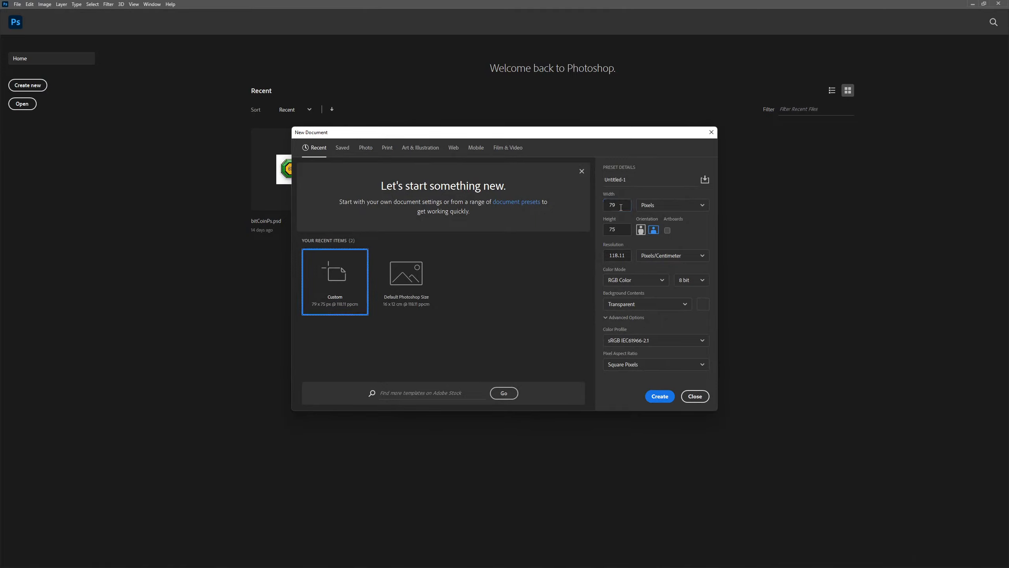
{"action": "left_click", "coordinate": [621, 206]}
{"action": "type", "text": "430"}
{"action": "key", "text": "Tab"}
{"action": "left_click", "coordinate": [557, 559]}
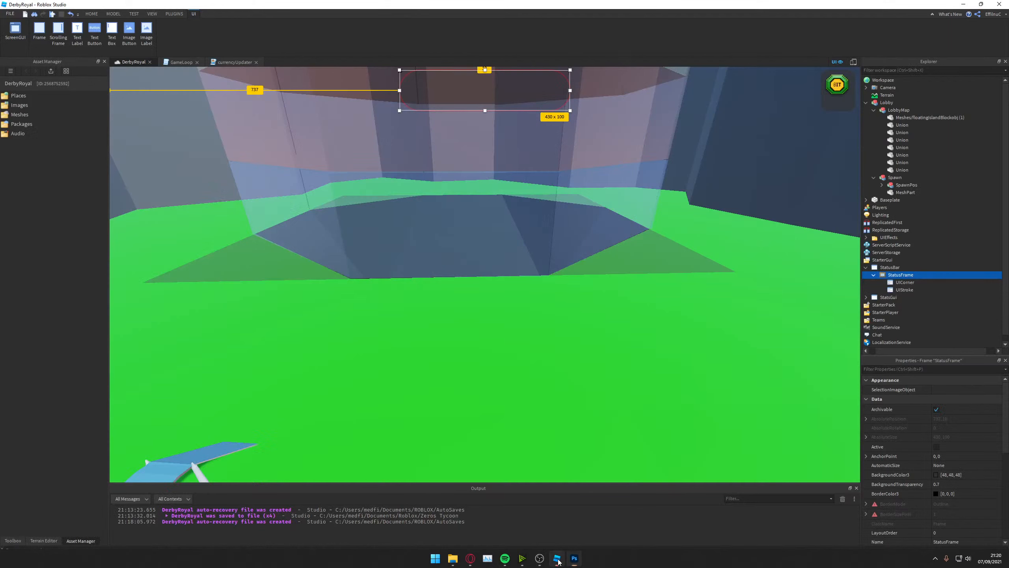
{"action": "left_click", "coordinate": [573, 558]}
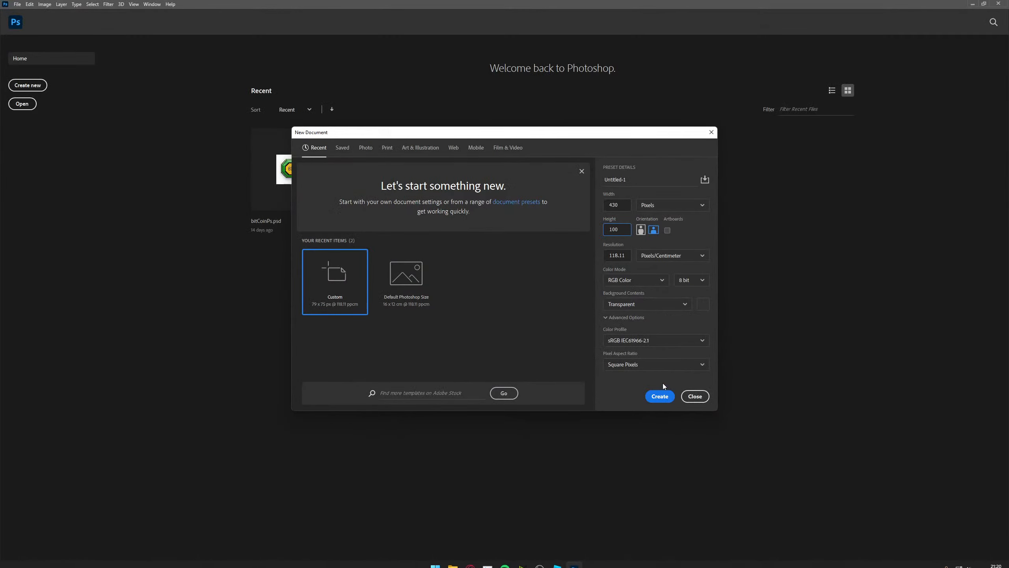
{"action": "left_click", "coordinate": [657, 393]}
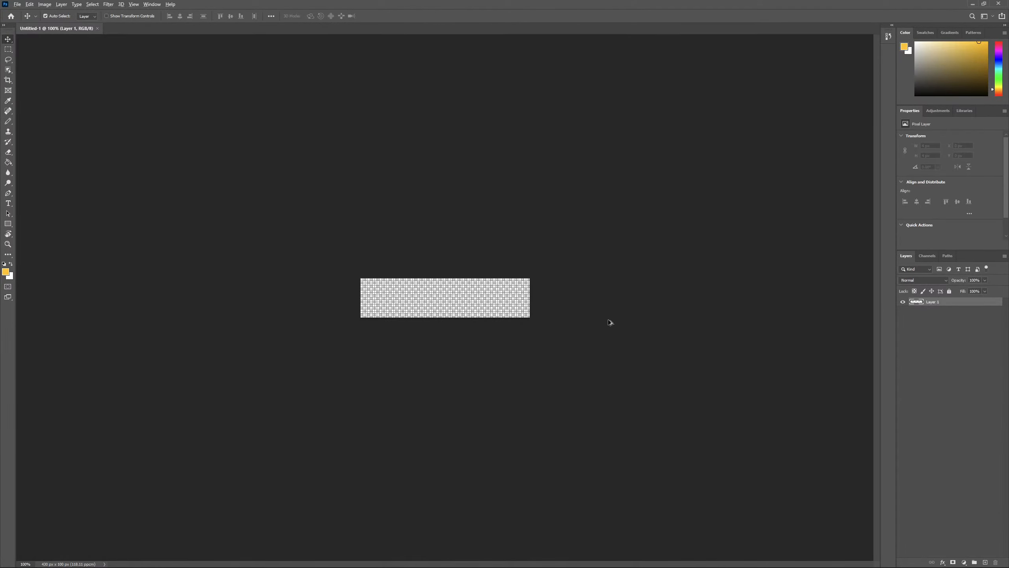
- Set up the Pencil tool with the default colours and a brush size of about 12 px
{"action": "key", "text": "ctrl+0"}
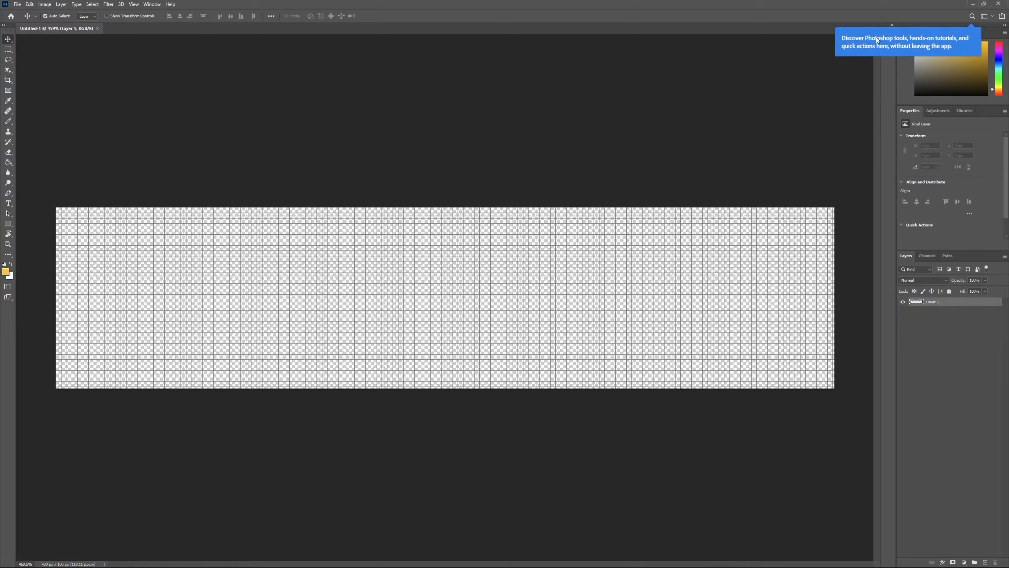
{"action": "key", "text": "d"}
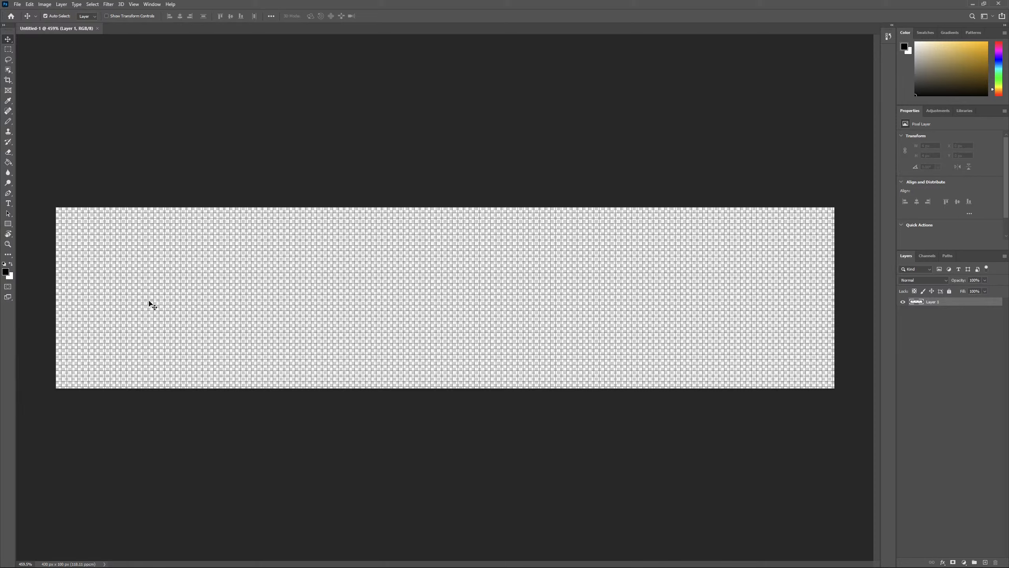
{"action": "key", "text": "b"}
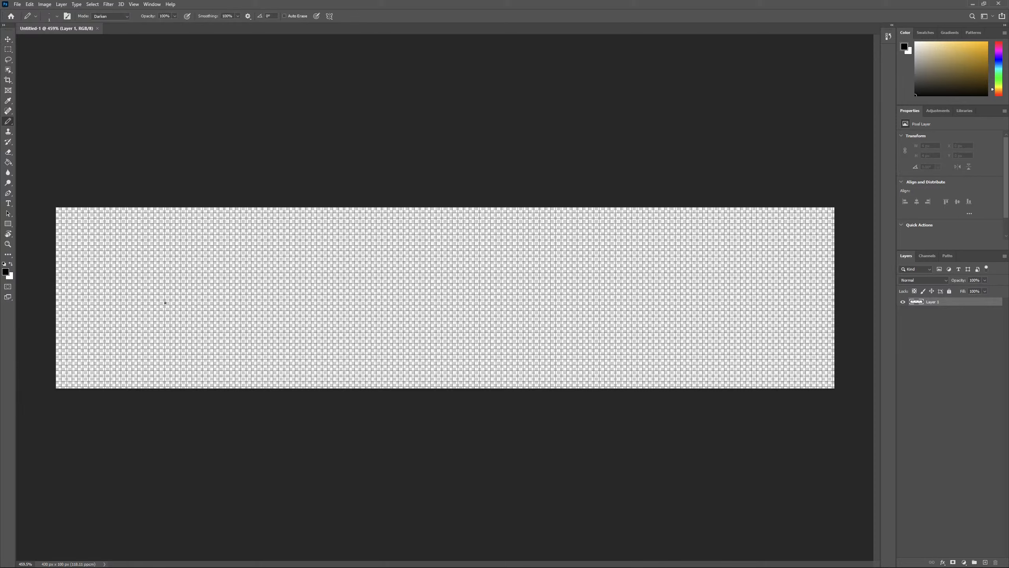
{"action": "left_click", "coordinate": [57, 17]}
{"action": "left_click", "coordinate": [45, 42]}
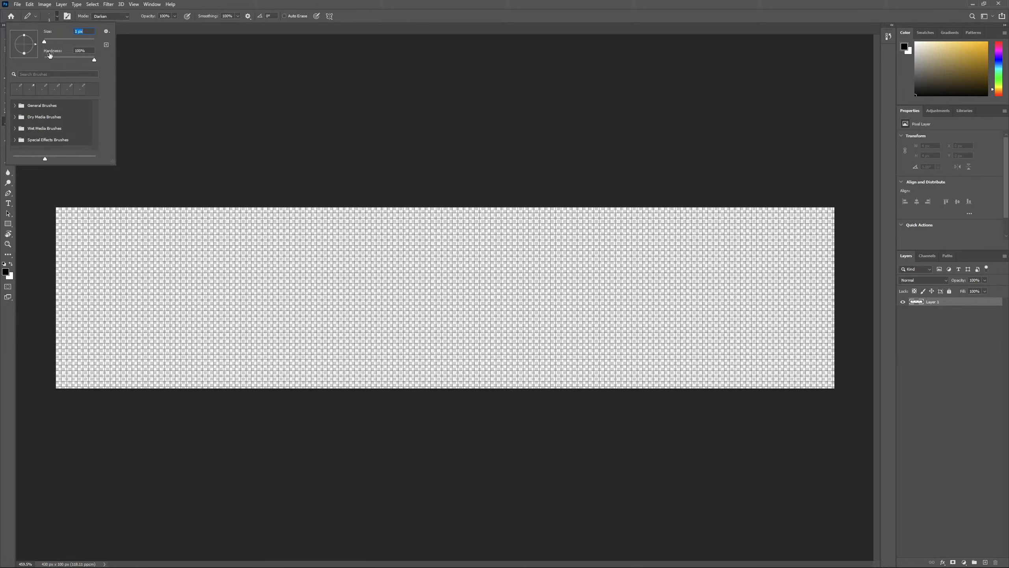
{"action": "left_click_drag", "start_coordinate": [44, 41], "coordinate": [47, 41]}
- Undo a test dot at the canvas corner, set the foreground colour to dark grey and add a new layer
{"action": "left_click", "coordinate": [60, 215]}
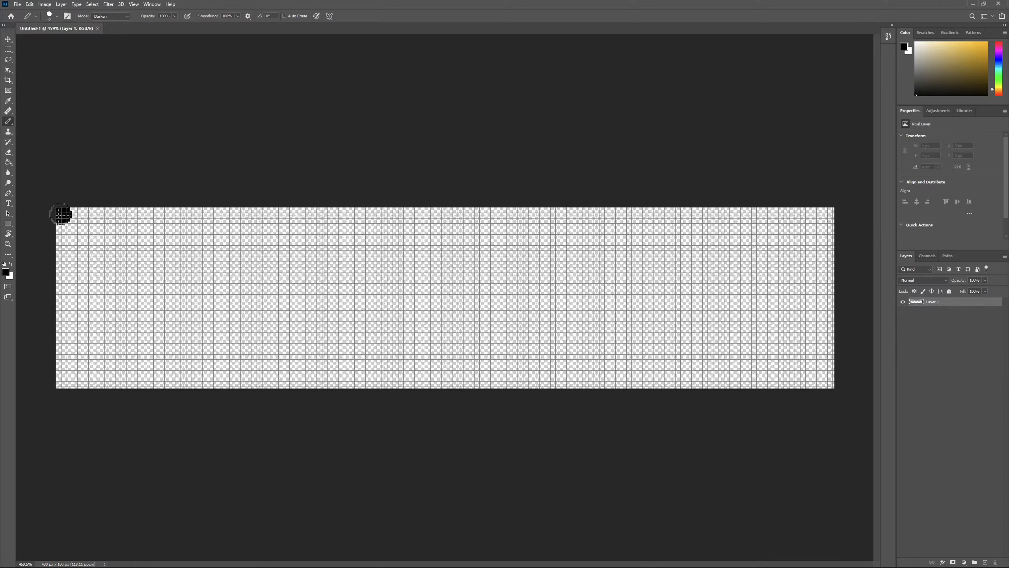
{"action": "key", "text": "ctrl+z"}
{"action": "left_click", "coordinate": [919, 83]}
{"action": "left_click", "coordinate": [984, 561]}
{"action": "left_click_drag", "start_coordinate": [59, 213], "coordinate": [103, 266]}
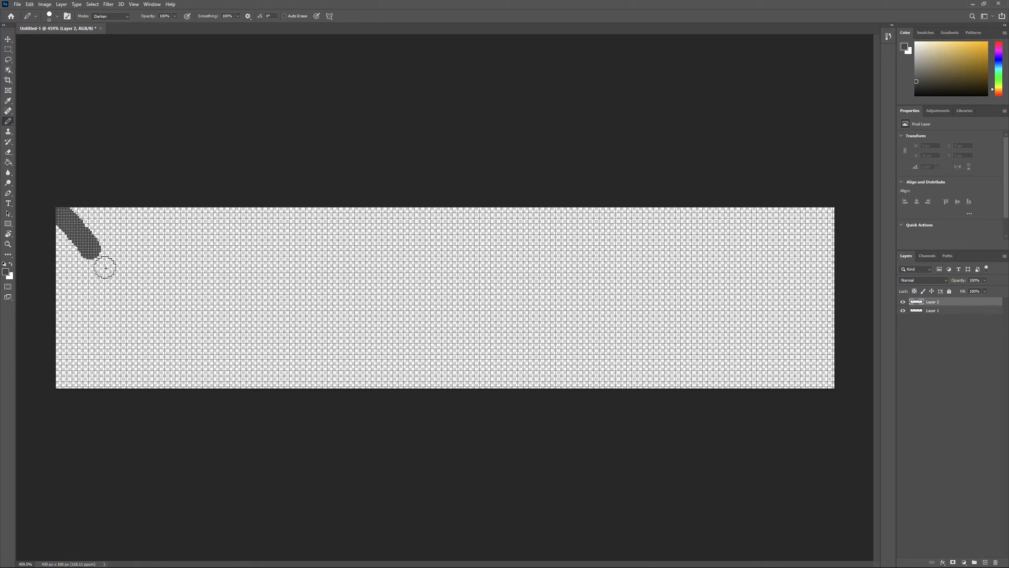
{"action": "key", "text": "ctrl+z"}
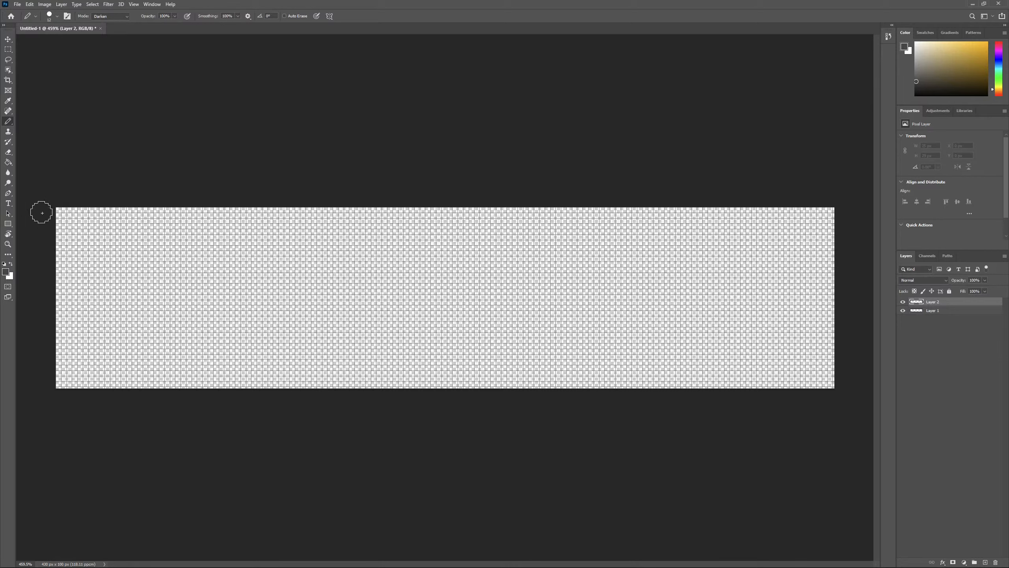
{"action": "left_click_drag", "start_coordinate": [61, 215], "coordinate": [102, 254]}
{"action": "key", "text": "ctrl+z"}
{"action": "left_click_drag", "start_coordinate": [62, 211], "coordinate": [88, 233]}
{"action": "key", "text": "ctrl+z"}
{"action": "left_click_drag", "start_coordinate": [58, 212], "coordinate": [86, 226]}
{"action": "key", "text": "ctrl+z"}
- Draw a dark grey curved pencil stroke from the canvas's upper-left corner to its lower edge, about 72 px wide and 100 px high
{"action": "left_click", "coordinate": [58, 211]}
{"action": "left_click_drag", "start_coordinate": [58, 211], "coordinate": [189, 410]}
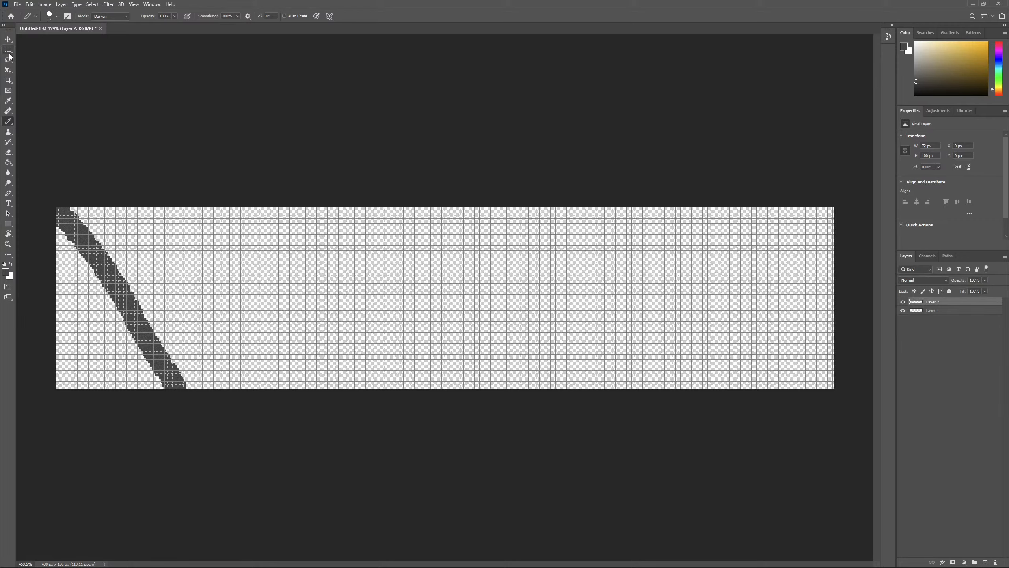
- Try moving the grey stroke sideways on the canvas, and undo the move
{"action": "left_click", "coordinate": [8, 39]}
{"action": "mouse_move", "coordinate": [129, 299]}
{"action": "left_mouse_down"}
{"action": "mouse_move", "coordinate": [140, 299]}
{"action": "mouse_move", "coordinate": [126, 300]}
{"action": "left_mouse_up"}
{"action": "key", "text": "Right"}
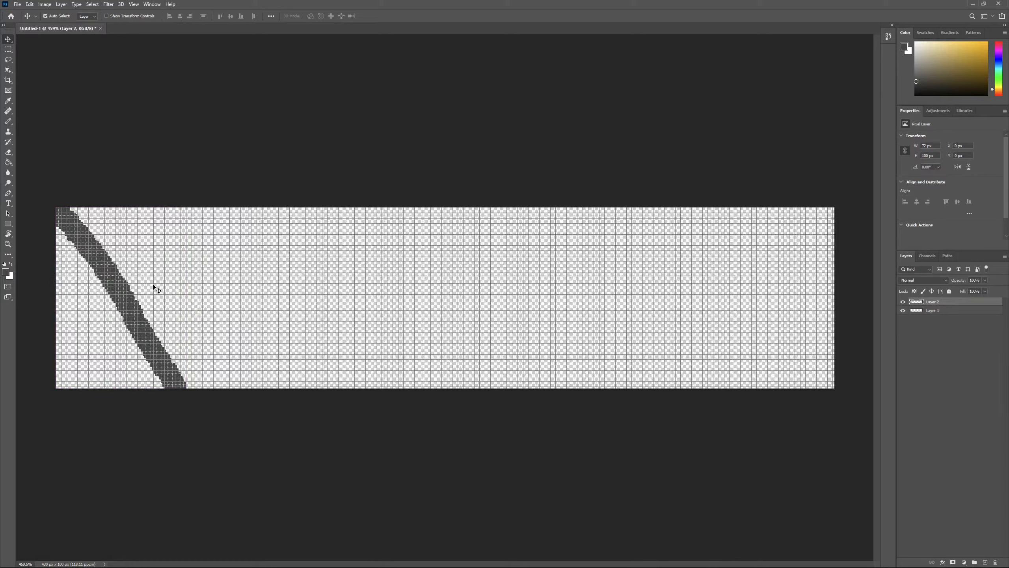
{"action": "mouse_move", "coordinate": [138, 300]}
{"action": "left_mouse_down"}
{"action": "mouse_move", "coordinate": [192, 299]}
{"action": "mouse_move", "coordinate": [179, 298]}
{"action": "left_mouse_up"}
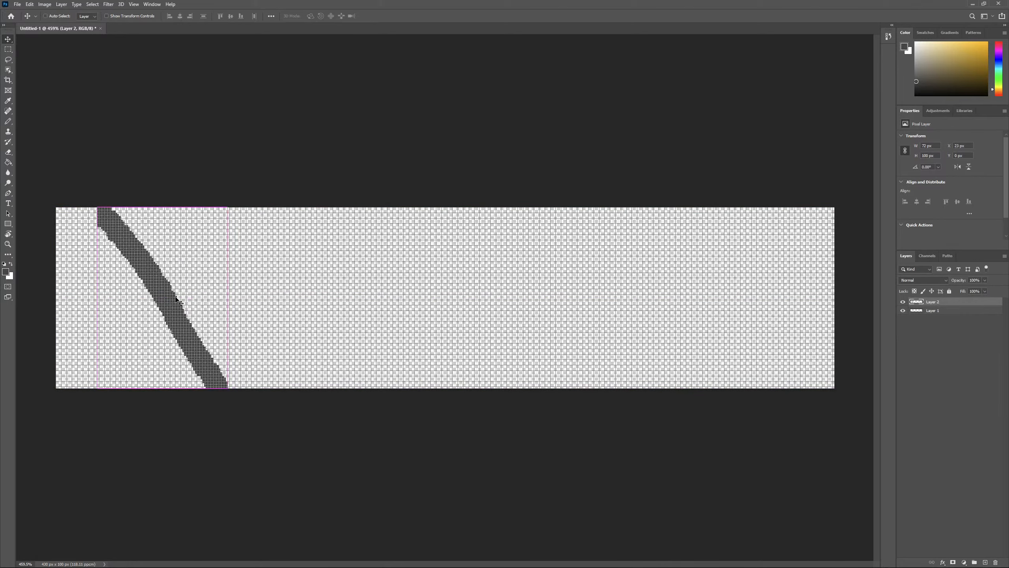
{"action": "key", "text": "z"}
{"action": "key", "text": "ctrl+z"}
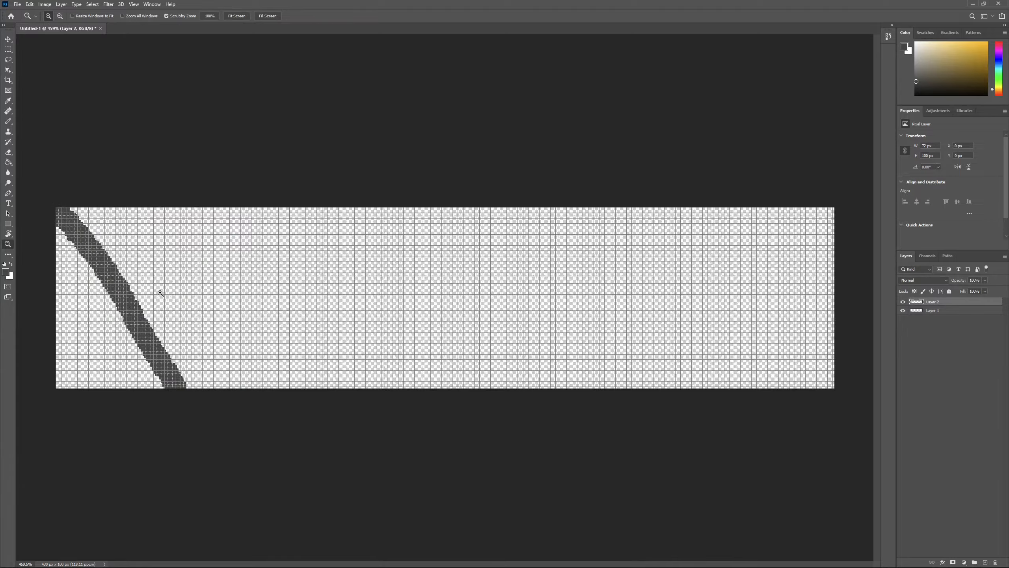
- Shift the grey stroke slightly left so that its X position is -1 px
{"action": "left_click", "coordinate": [117, 287]}
{"action": "left_click", "coordinate": [116, 287]}
{"action": "right_click", "coordinate": [118, 289]}
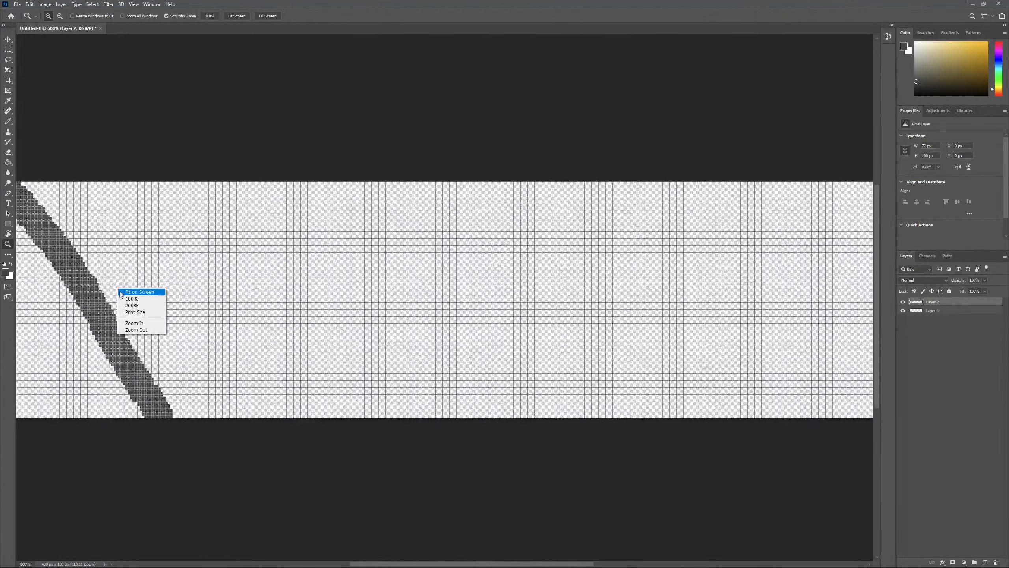
{"action": "left_click", "coordinate": [139, 292]}
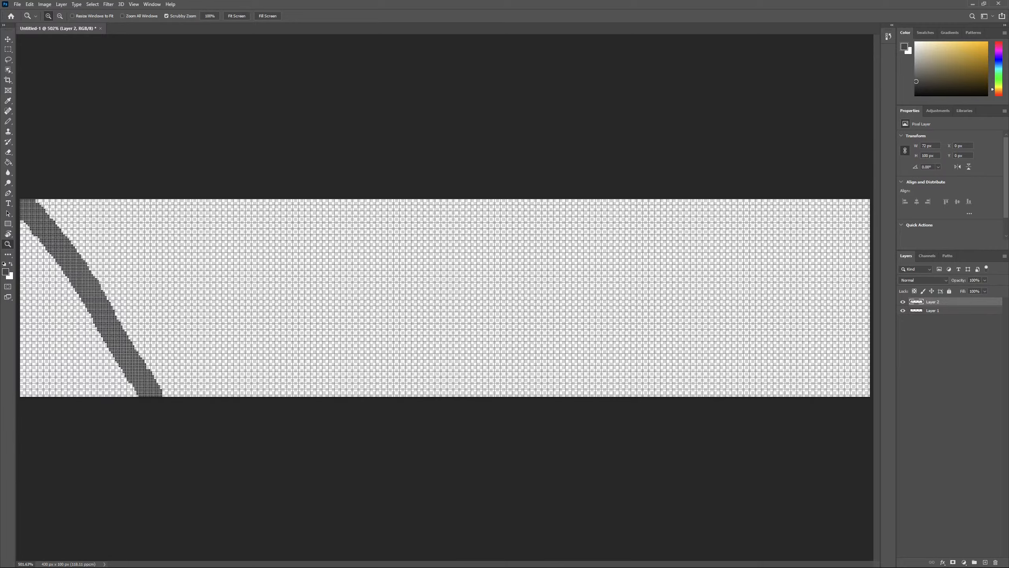
{"action": "left_click", "coordinate": [953, 342]}
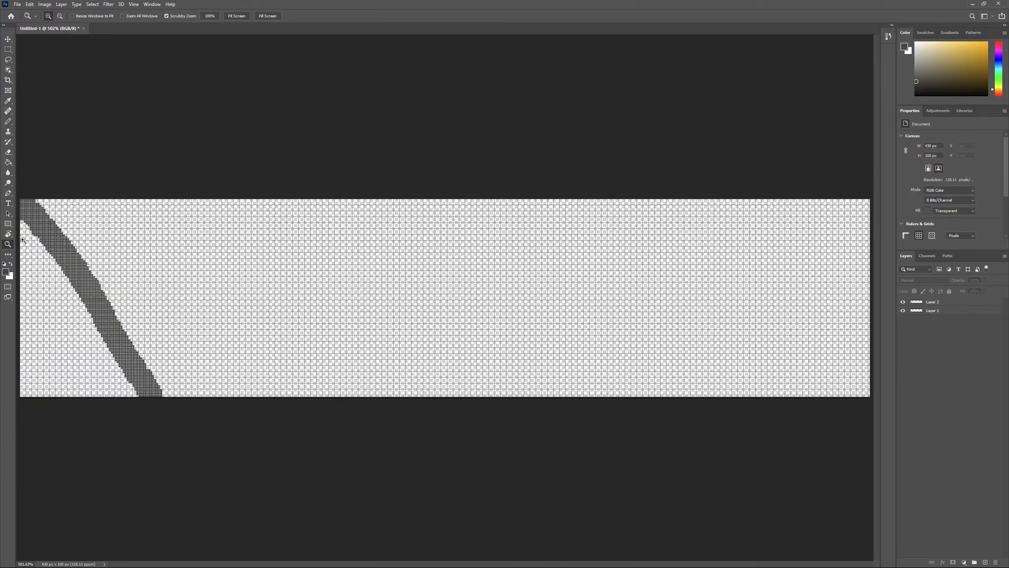
{"action": "left_click", "coordinate": [8, 39]}
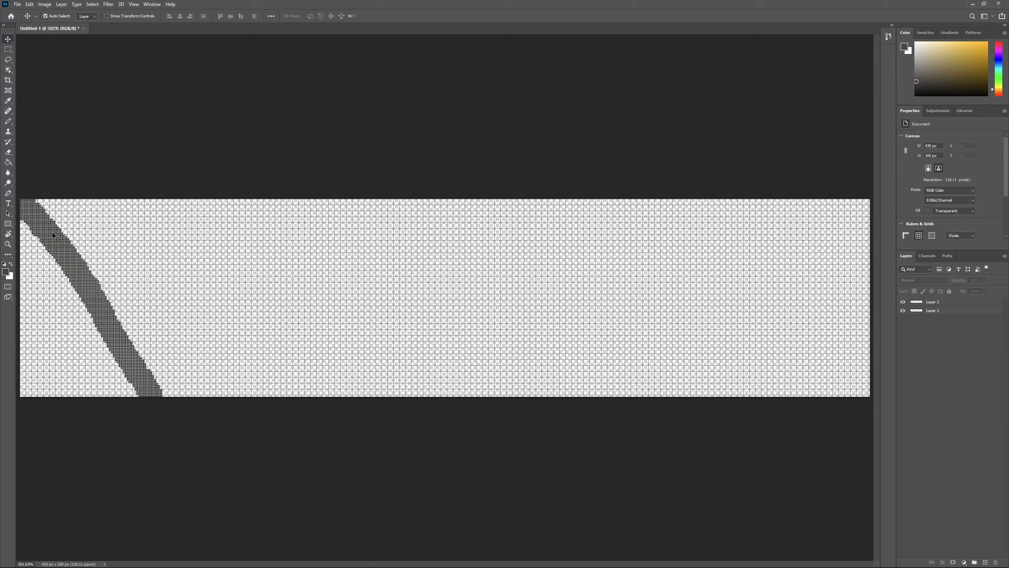
{"action": "left_click_drag", "start_coordinate": [54, 236], "coordinate": [51, 237]}
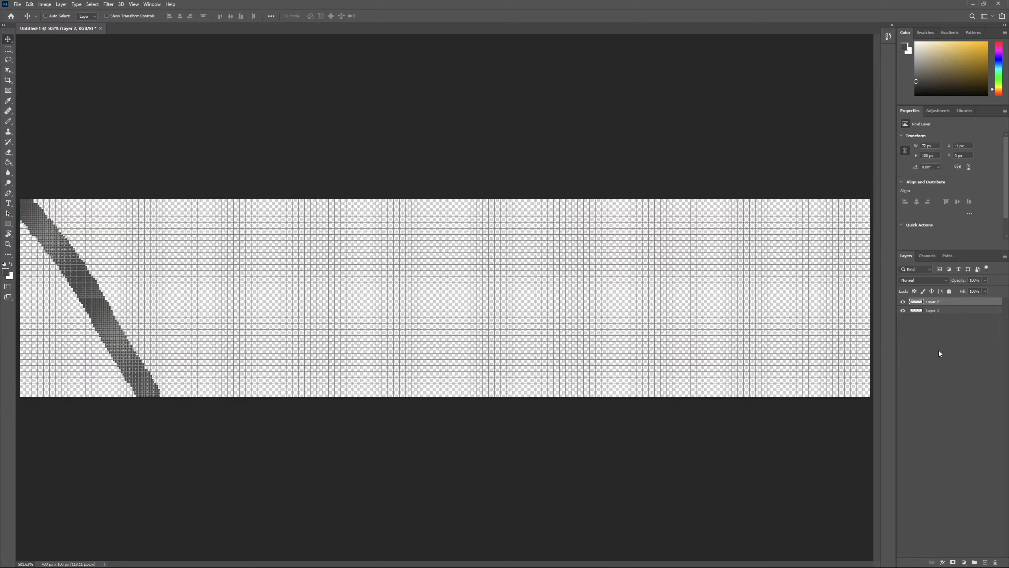
- Paste a copy of the grey stroke and place it right of the original, at about X 47 px and Y 2 px
{"action": "left_click", "coordinate": [936, 324]}
{"action": "key", "text": "ctrl+v"}
{"action": "left_click_drag", "start_coordinate": [455, 290], "coordinate": [194, 296]}
- Stretch the copied stroke to 122% height, nudge it slightly right, and select both stroke layers
{"action": "key", "text": "ctrl+t"}
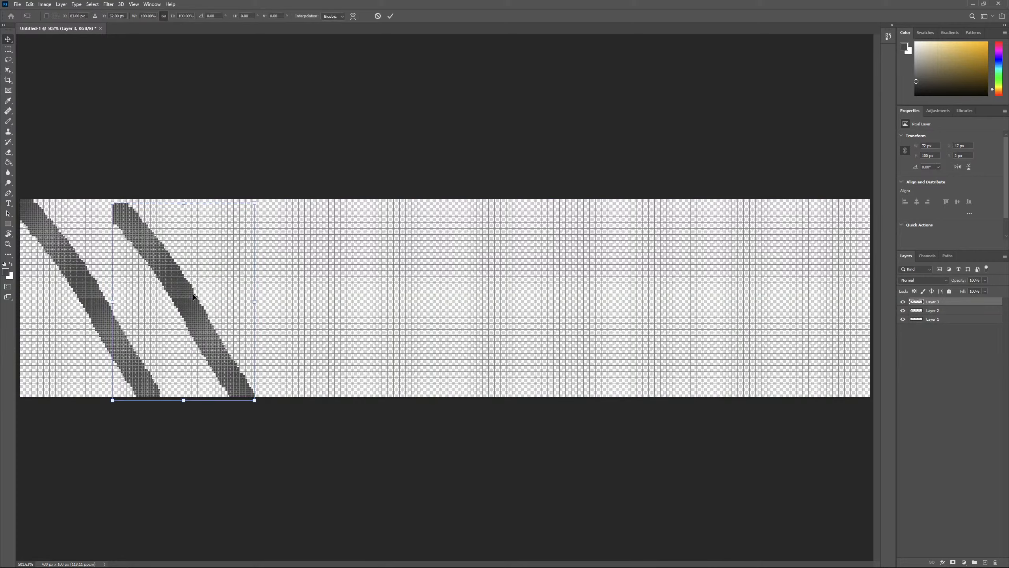
{"action": "left_click_drag", "start_coordinate": [183, 202], "coordinate": [183, 161]}
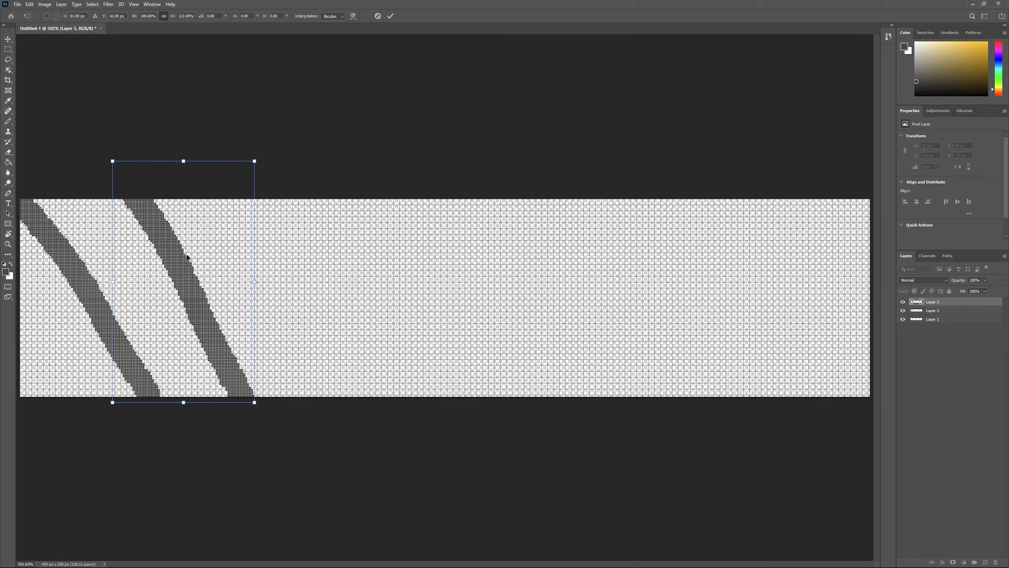
{"action": "left_click_drag", "start_coordinate": [172, 310], "coordinate": [179, 312]}
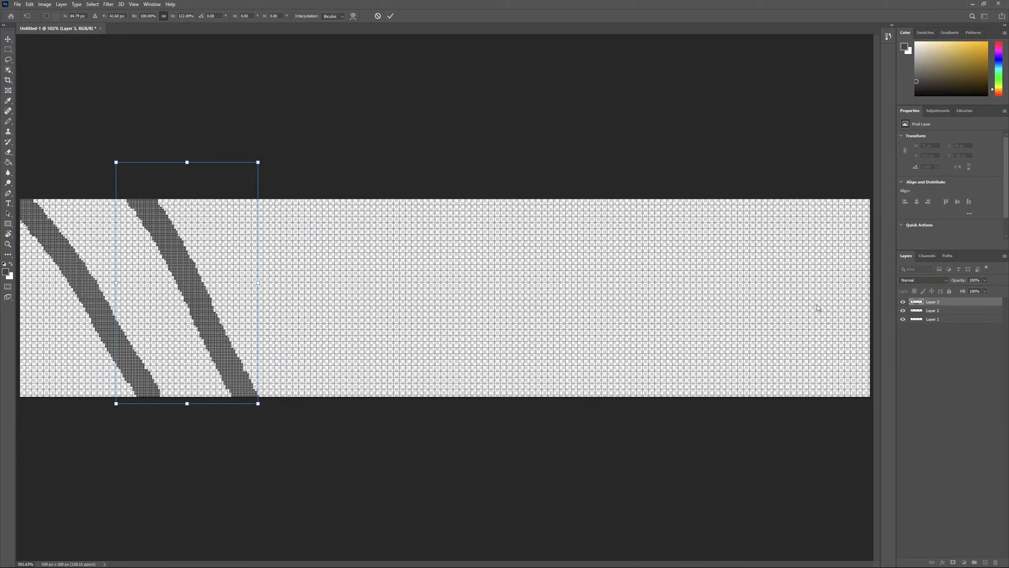
{"action": "left_click", "coordinate": [939, 311], "text": "shift"}
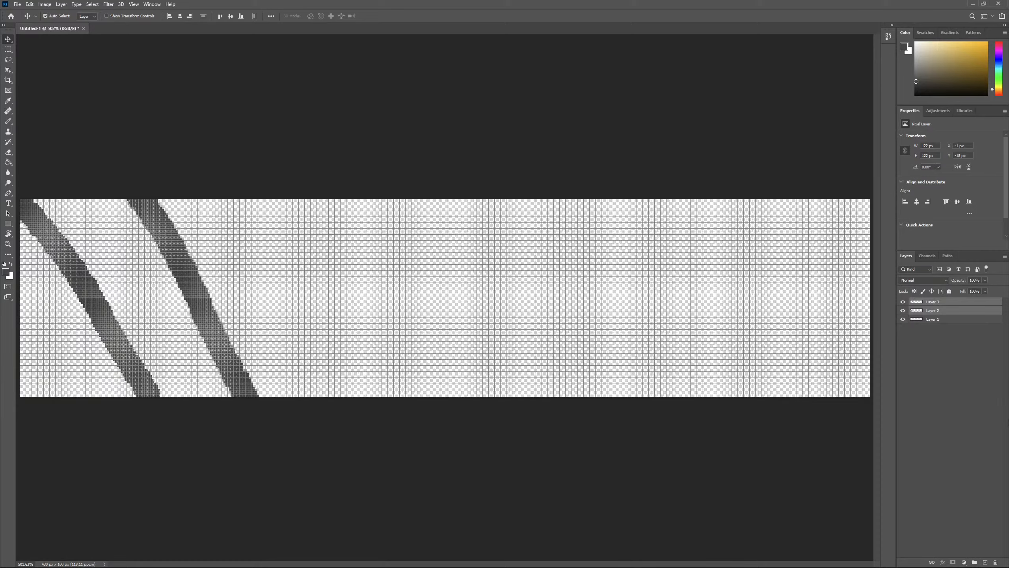
- Paste two copies of the stroke pair, placing them at about X 144 px and X 290 px
{"action": "key", "text": "ctrl+v"}
{"action": "left_click_drag", "start_coordinate": [488, 295], "coordinate": [470, 261], "text": "ctrl"}
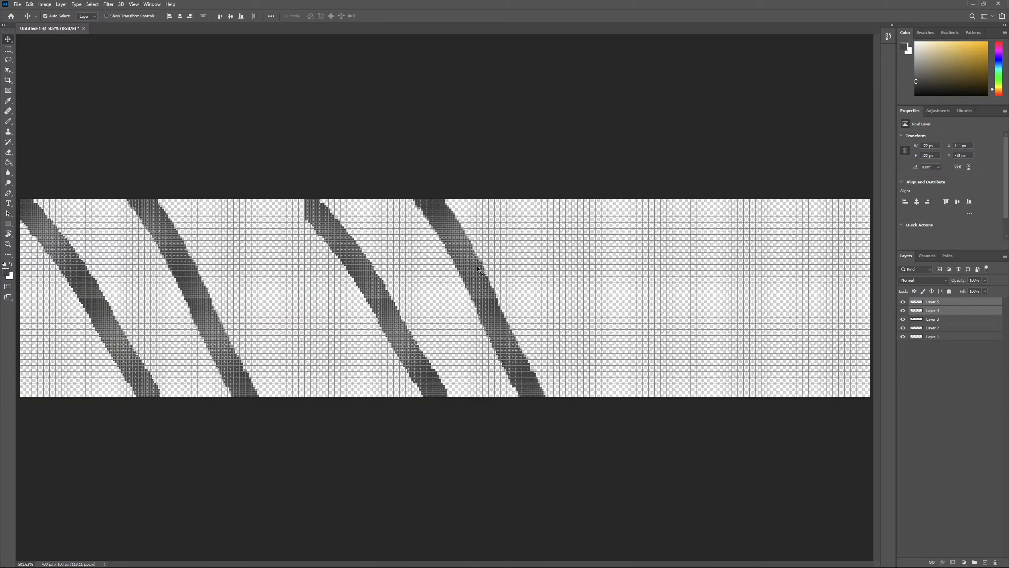
{"action": "key", "text": "ctrl+v"}
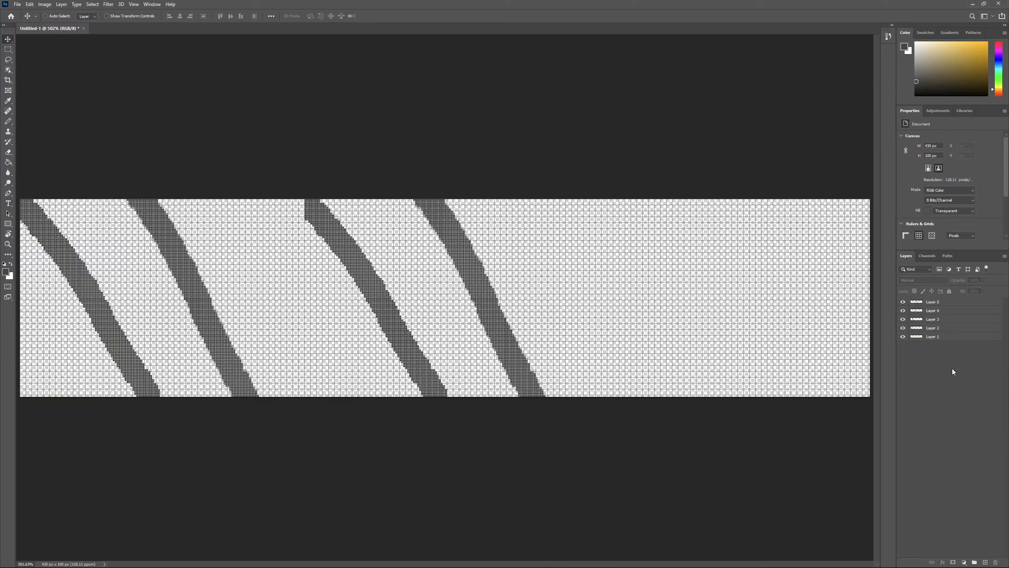
{"action": "left_click_drag", "start_coordinate": [488, 312], "coordinate": [755, 275]}
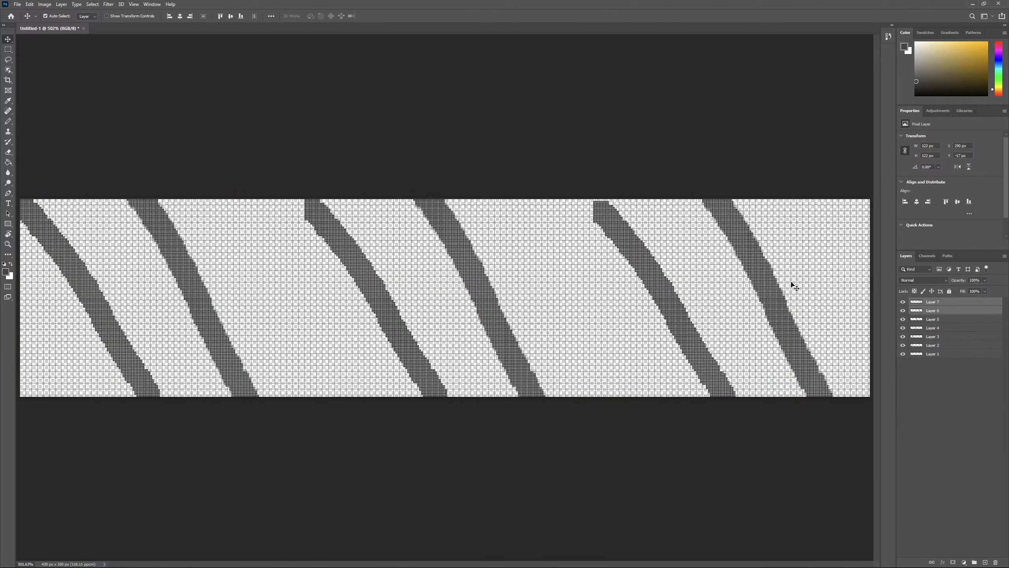
- Flip the rightmost stroke pair horizontally and move it against the canvas's right edge, at about X 319 px
{"action": "key", "text": "ctrl+t"}
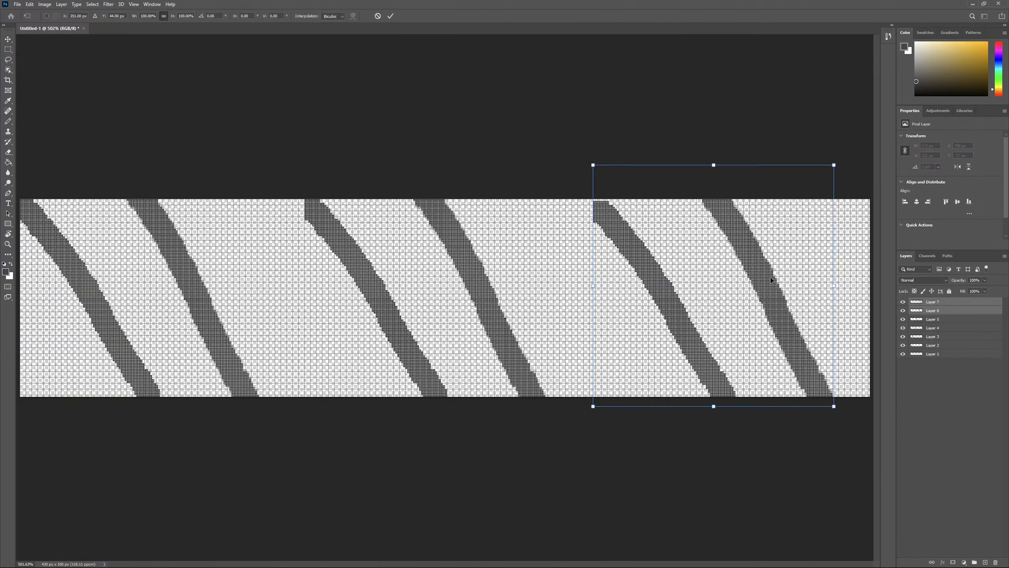
{"action": "right_click", "coordinate": [771, 279]}
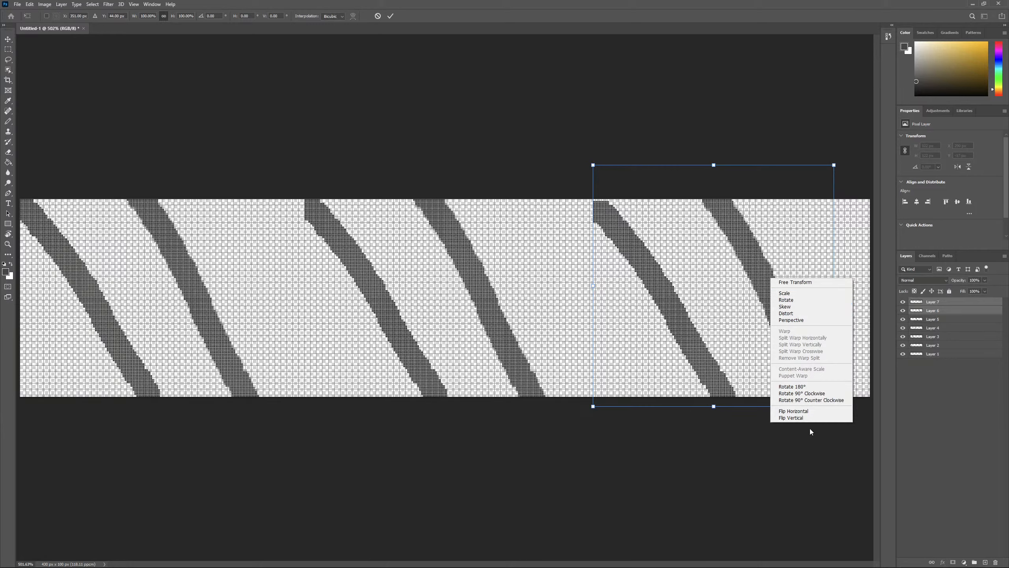
{"action": "left_click", "coordinate": [810, 411]}
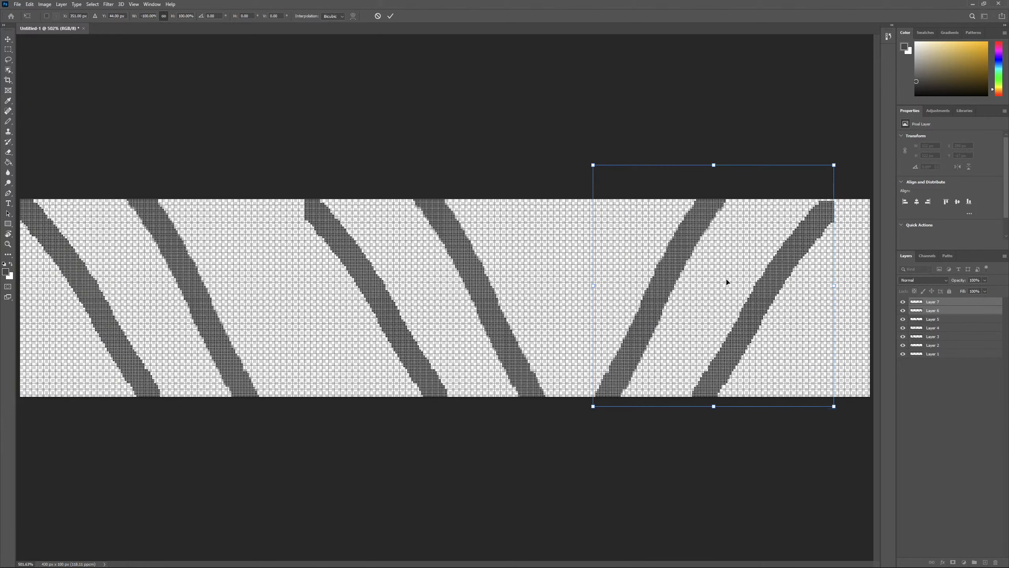
{"action": "left_click_drag", "start_coordinate": [726, 282], "coordinate": [821, 298]}
{"action": "key", "text": "Return"}
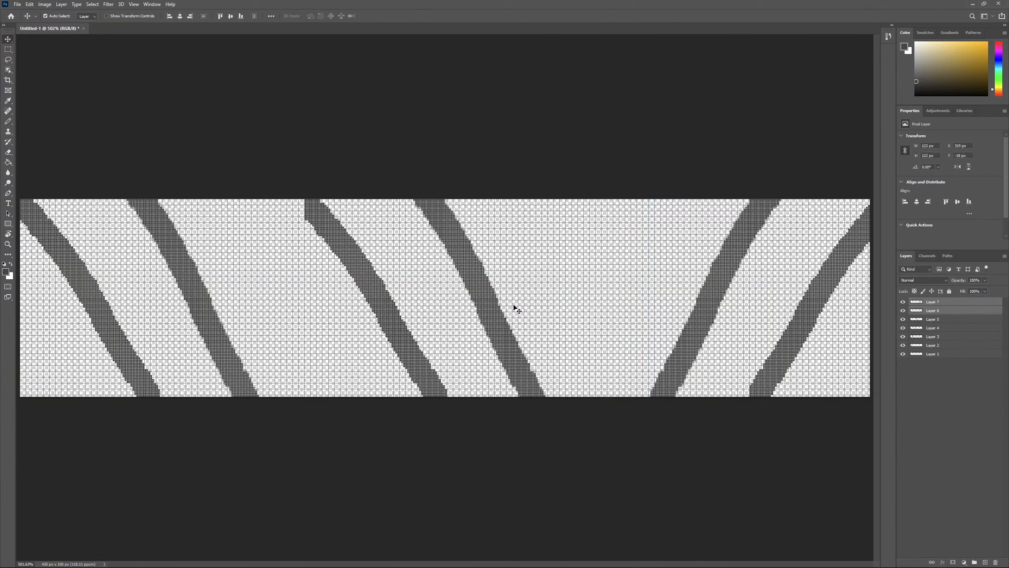
- Move the right stroke of the middle pair right of the canvas centre and rotate it about 25° clockwise until nearly upright
{"action": "left_click_drag", "start_coordinate": [516, 310], "coordinate": [515, 289]}
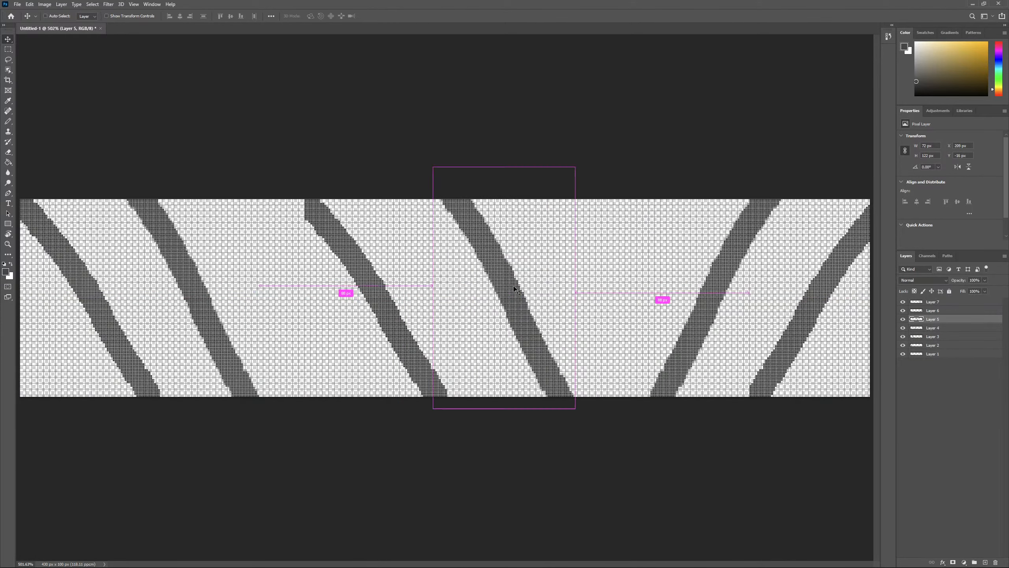
{"action": "key", "text": "ctrl+t"}
{"action": "left_click_drag", "start_coordinate": [496, 162], "coordinate": [548, 185]}
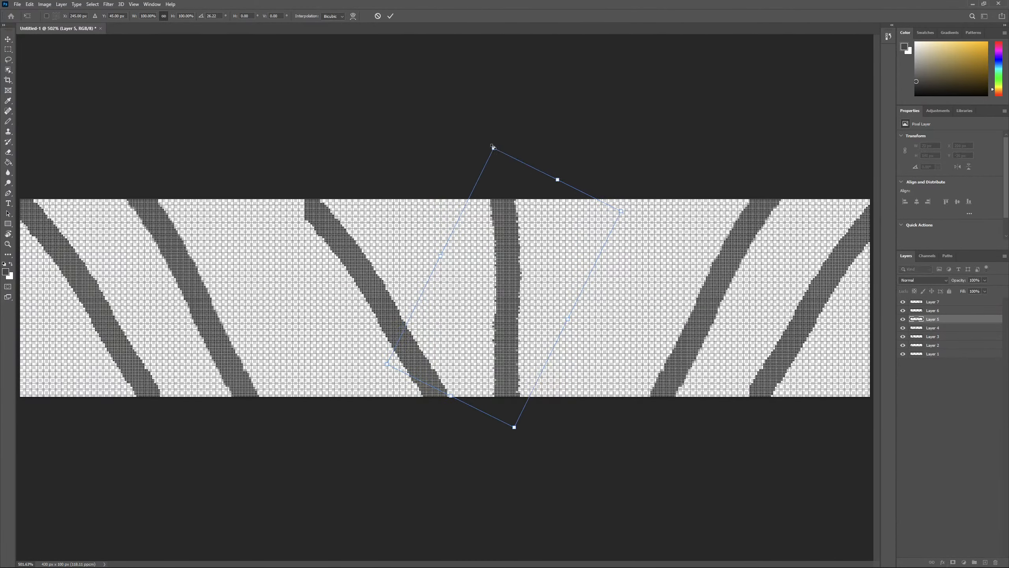
{"action": "left_click_drag", "start_coordinate": [504, 242], "coordinate": [517, 241]}
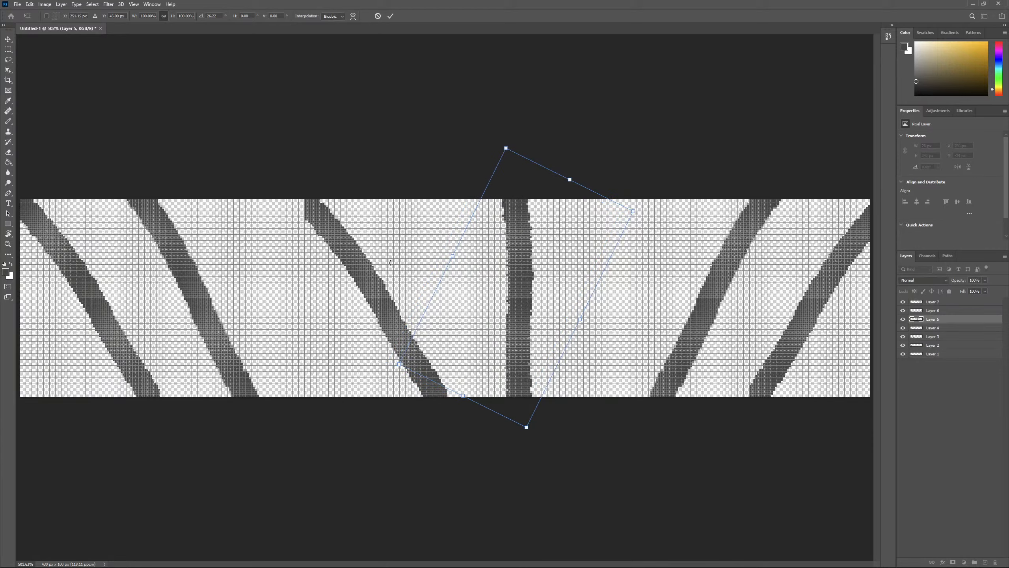
{"action": "left_click_drag", "start_coordinate": [366, 272], "coordinate": [361, 274]}
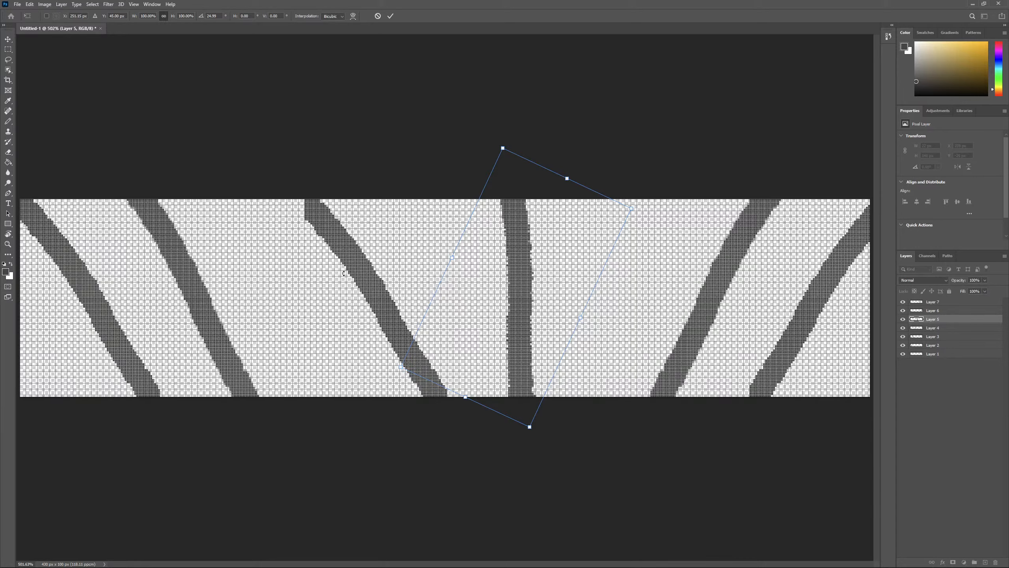
{"action": "key", "text": "Escape"}
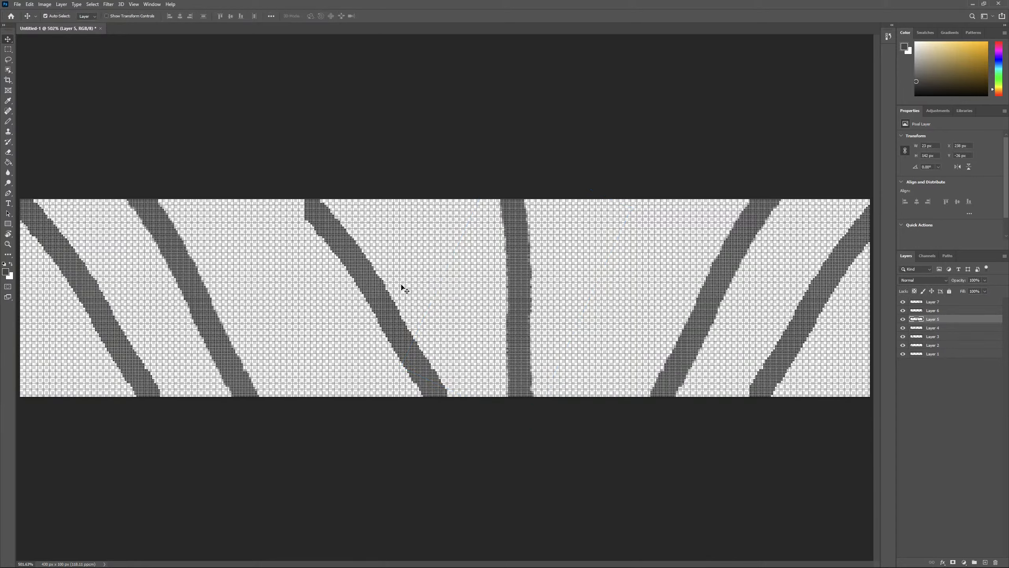
- Rotate the remaining slanted middle stroke 33.18° clockwise until nearly upright, place it at about X 168 px, and deselect the layers
{"action": "left_click", "coordinate": [375, 306]}
{"action": "left_click_drag", "start_coordinate": [382, 292], "coordinate": [371, 289]}
{"action": "key", "text": "ctrl+t"}
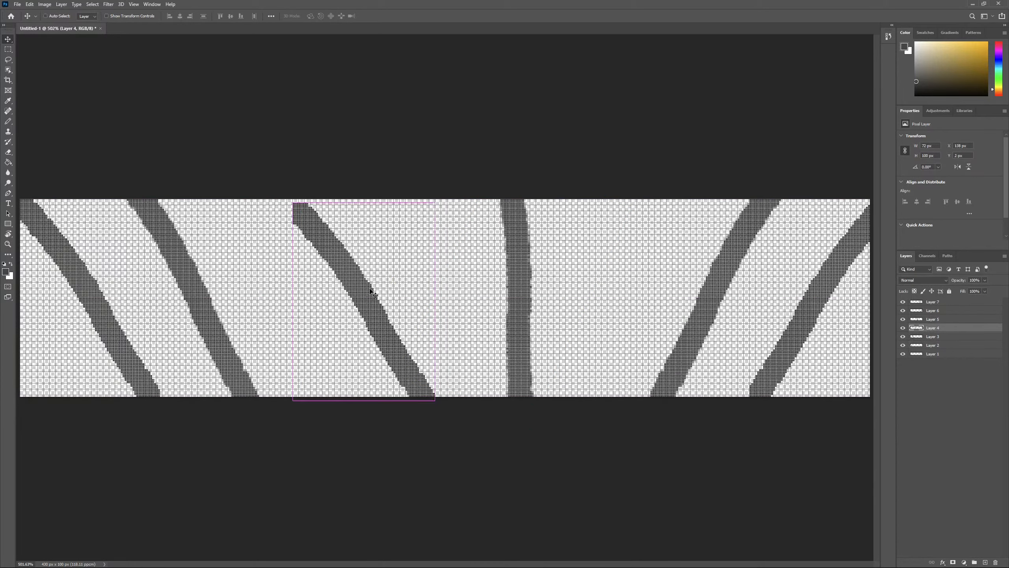
{"action": "left_click_drag", "start_coordinate": [338, 178], "coordinate": [401, 205]}
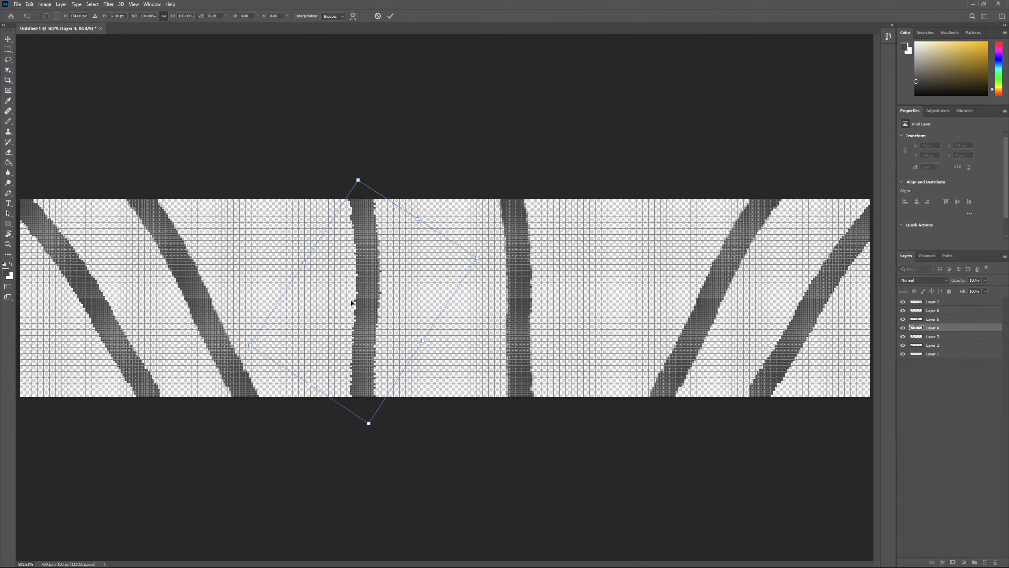
{"action": "left_click_drag", "start_coordinate": [369, 297], "coordinate": [371, 296]}
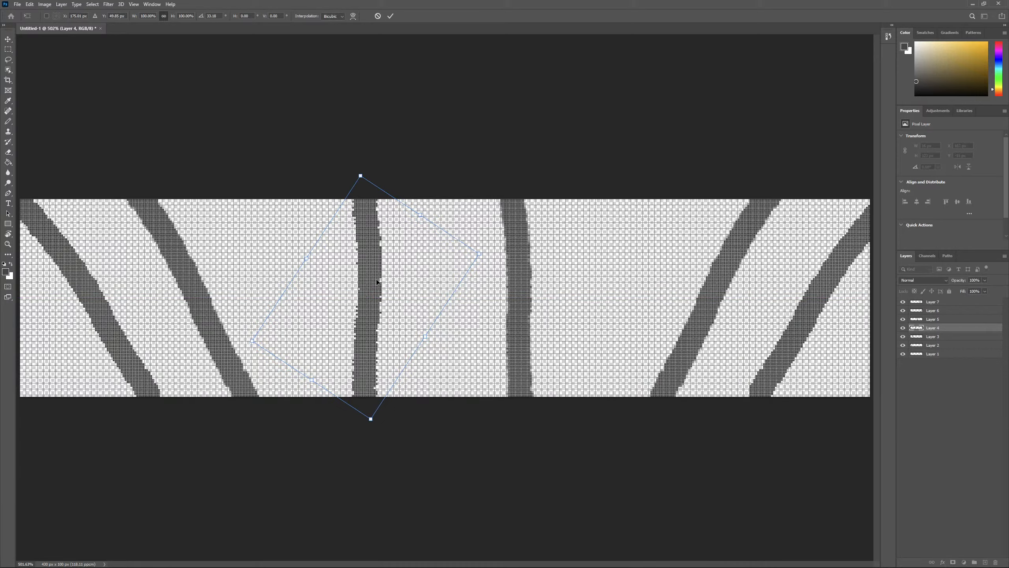
{"action": "key", "text": "Return"}
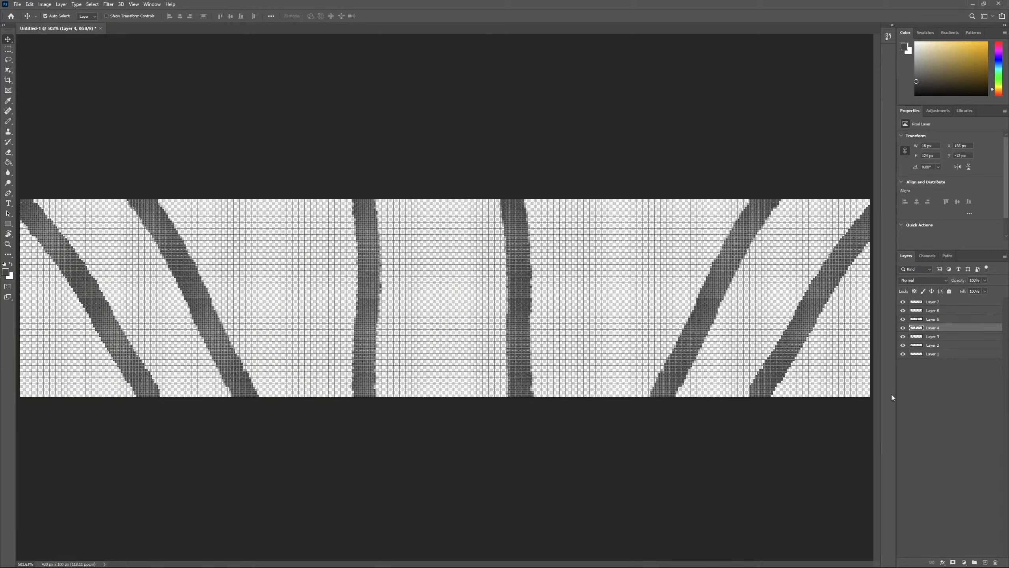
{"action": "left_click", "coordinate": [978, 424]}
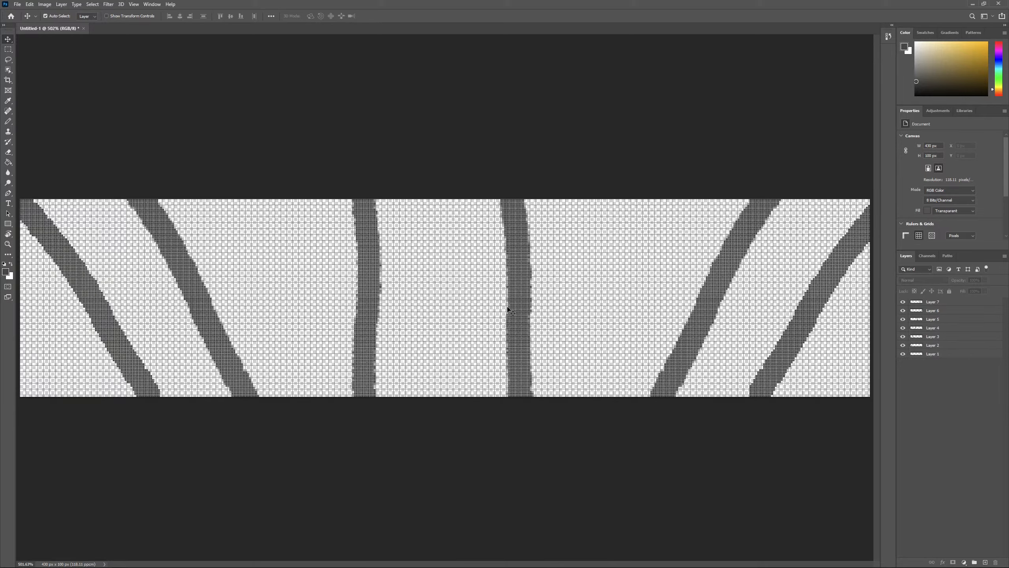
- Merge the six stroke layers, Layer 2 to Layer 7, into one layer and lower its opacity to about 70%
{"action": "left_click", "coordinate": [953, 302]}
{"action": "left_click", "coordinate": [948, 339], "text": "shift"}
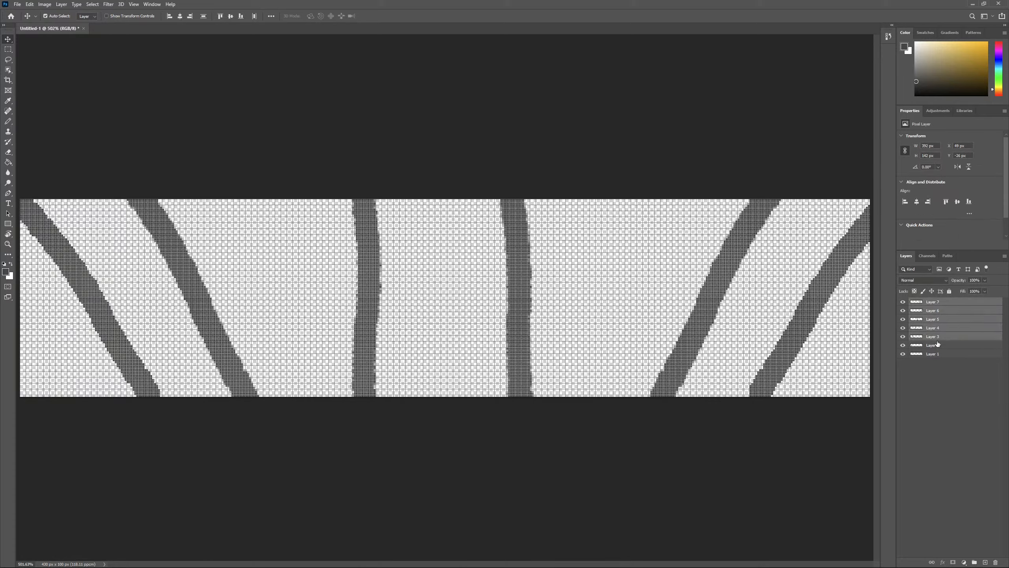
{"action": "left_click", "coordinate": [938, 344], "text": "shift"}
{"action": "right_click", "coordinate": [936, 345]}
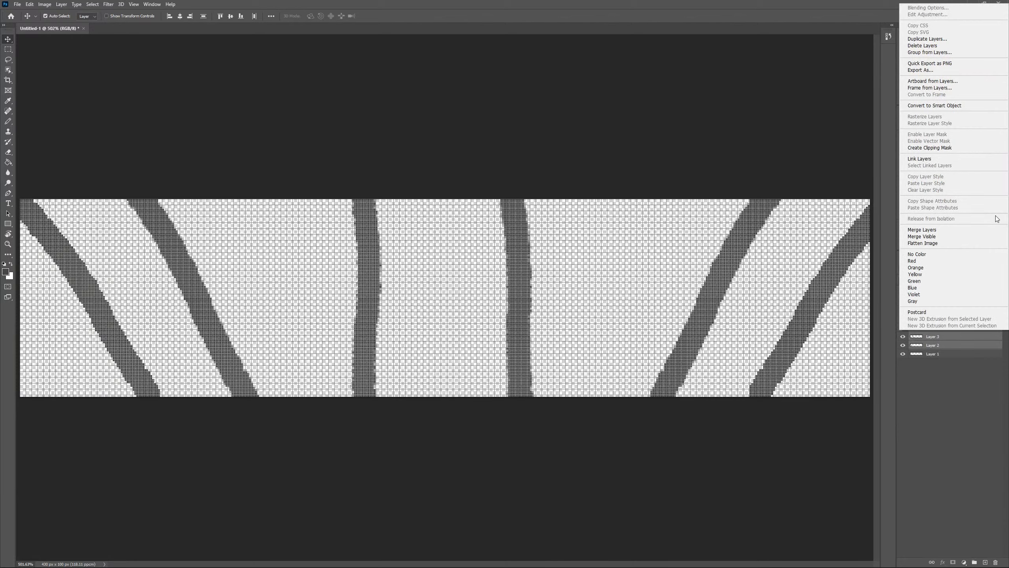
{"action": "left_click", "coordinate": [941, 232]}
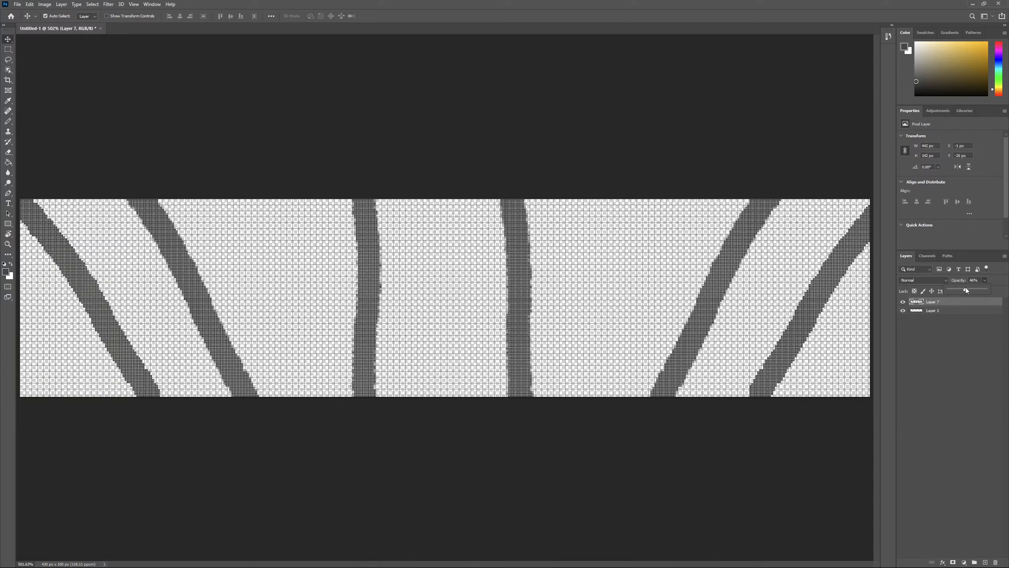
{"action": "left_click_drag", "start_coordinate": [965, 287], "coordinate": [975, 290]}
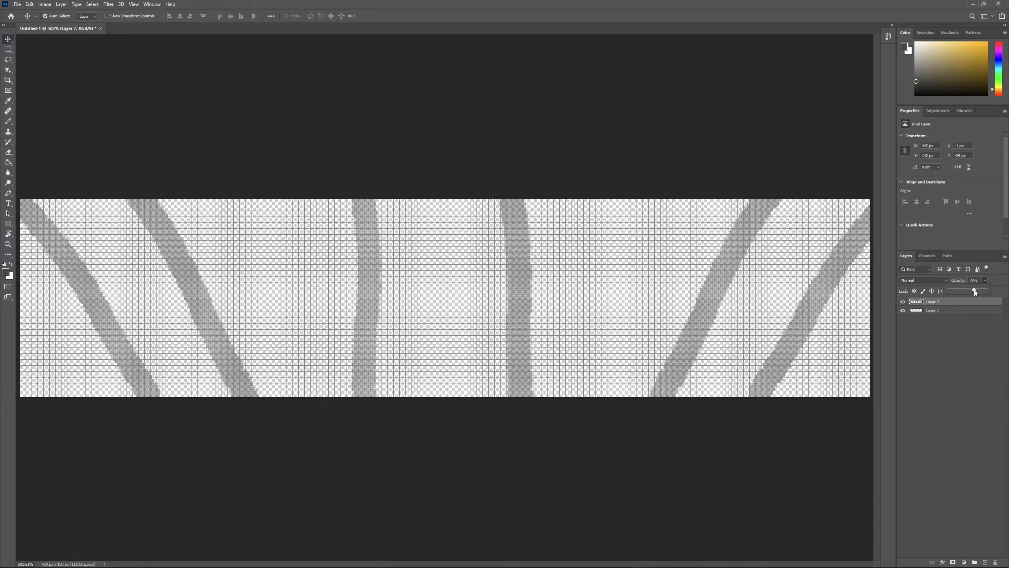
{"action": "left_click", "coordinate": [921, 412]}
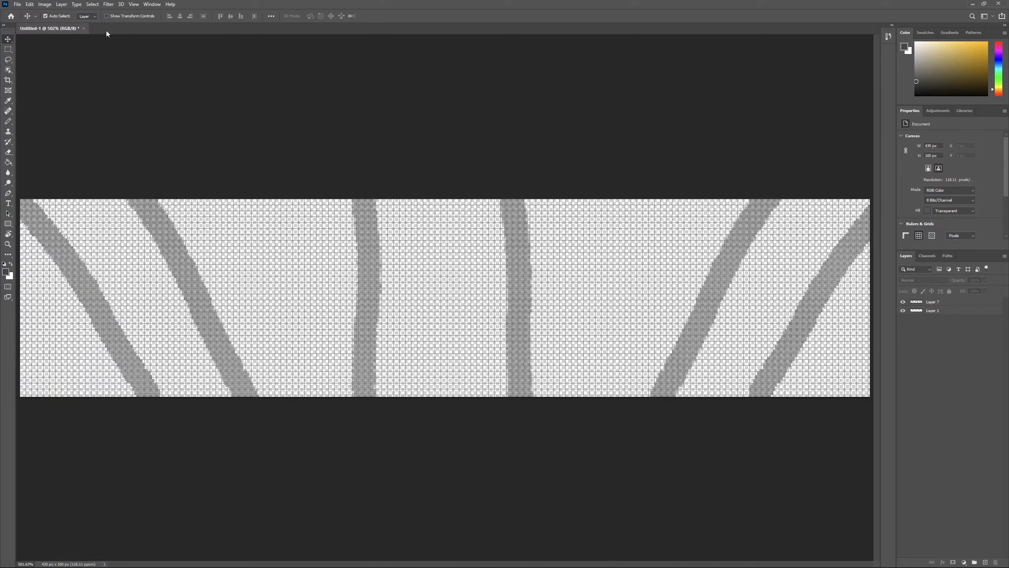
- With the 12 px Pencil, draw a wavy horizontal stroke about 382 px wide and 41 px tall across the vertical strokes on a new layer
{"action": "key", "text": "b"}
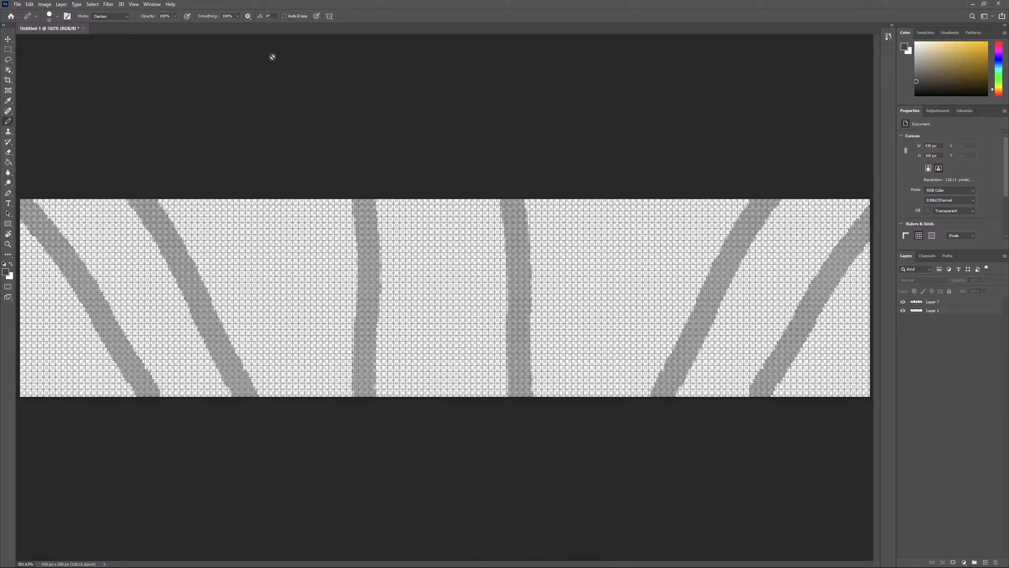
{"action": "left_click", "coordinate": [112, 143]}
{"action": "left_click", "coordinate": [508, 210]}
{"action": "left_click", "coordinate": [985, 563]}
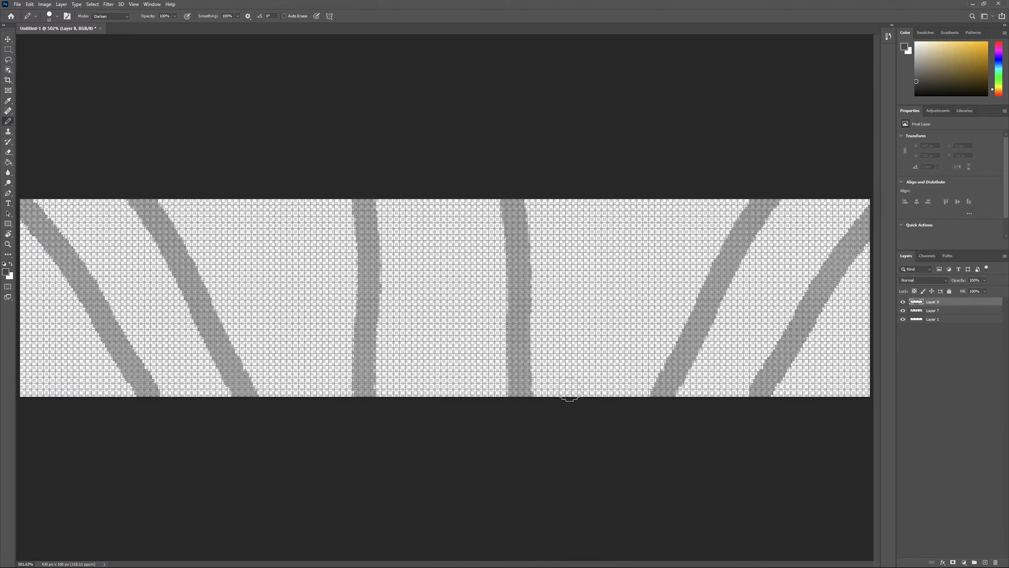
{"action": "left_click", "coordinate": [105, 294]}
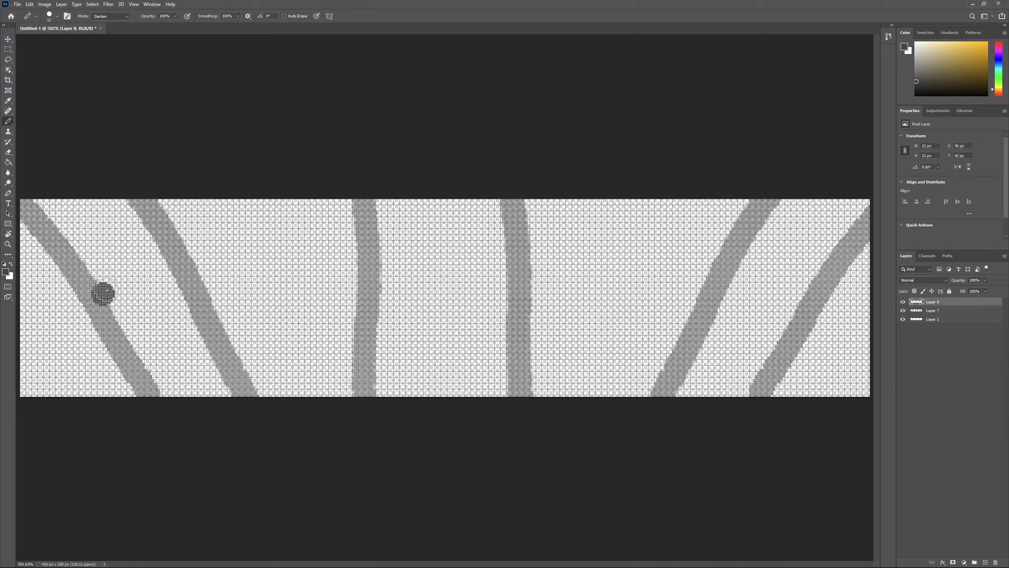
{"action": "mouse_move", "coordinate": [105, 293]}
{"action": "left_mouse_down"}
{"action": "mouse_move", "coordinate": [147, 264]}
{"action": "mouse_move", "coordinate": [212, 253]}
{"action": "mouse_move", "coordinate": [542, 244]}
{"action": "mouse_move", "coordinate": [554, 277]}
{"action": "mouse_move", "coordinate": [533, 247]}
{"action": "mouse_move", "coordinate": [611, 236]}
{"action": "mouse_move", "coordinate": [735, 249]}
{"action": "mouse_move", "coordinate": [829, 295]}
{"action": "left_mouse_up"}
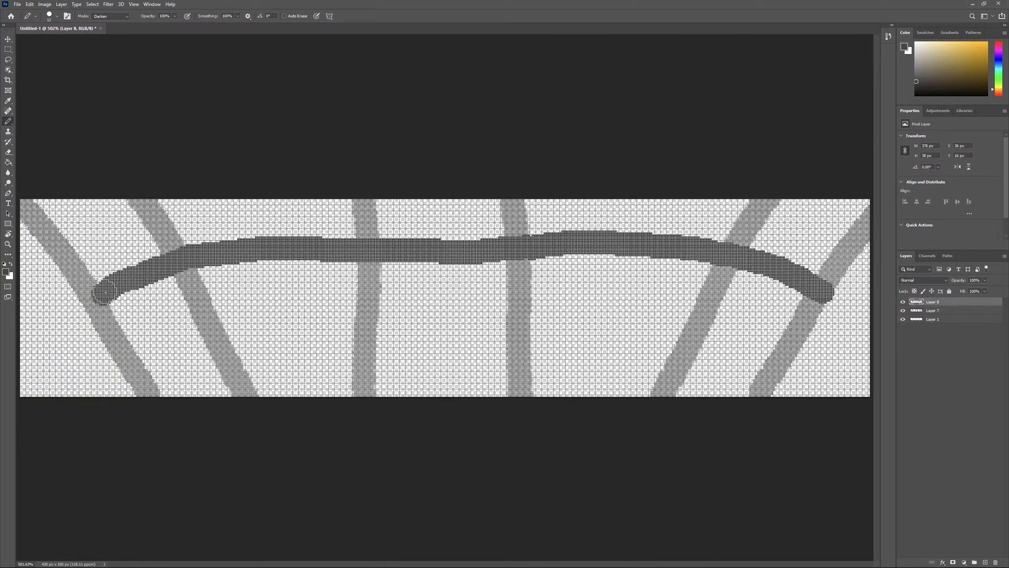
{"action": "left_click_drag", "start_coordinate": [106, 292], "coordinate": [91, 303]}
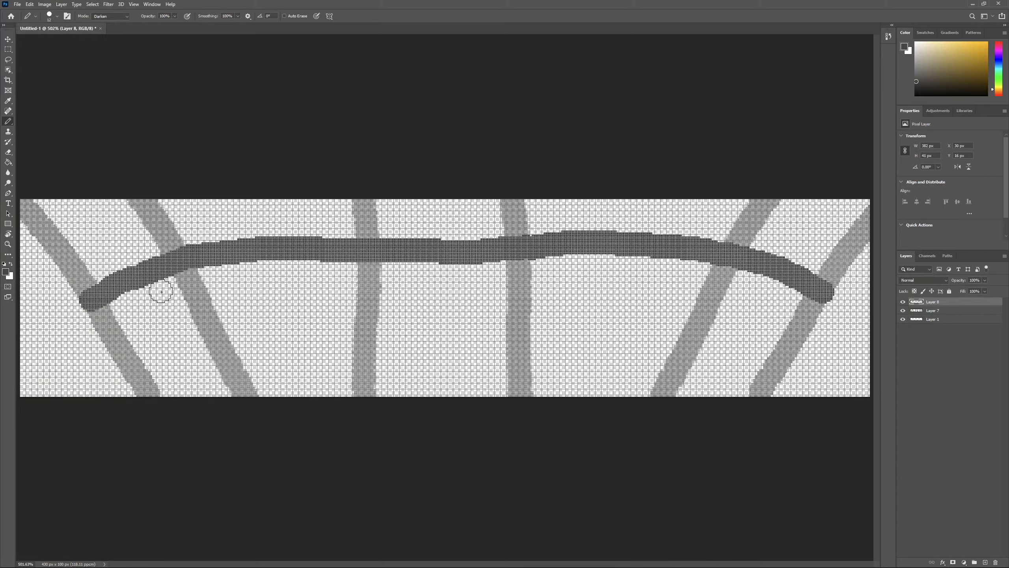
- Lower the opacity of the wavy horizontal stroke's layer to 84%
{"action": "left_click", "coordinate": [964, 332]}
{"action": "left_click", "coordinate": [954, 301]}
{"action": "mouse_move", "coordinate": [984, 282]}
{"action": "left_mouse_down"}
{"action": "mouse_move", "coordinate": [970, 290]}
{"action": "mouse_move", "coordinate": [980, 288]}
{"action": "left_mouse_up"}
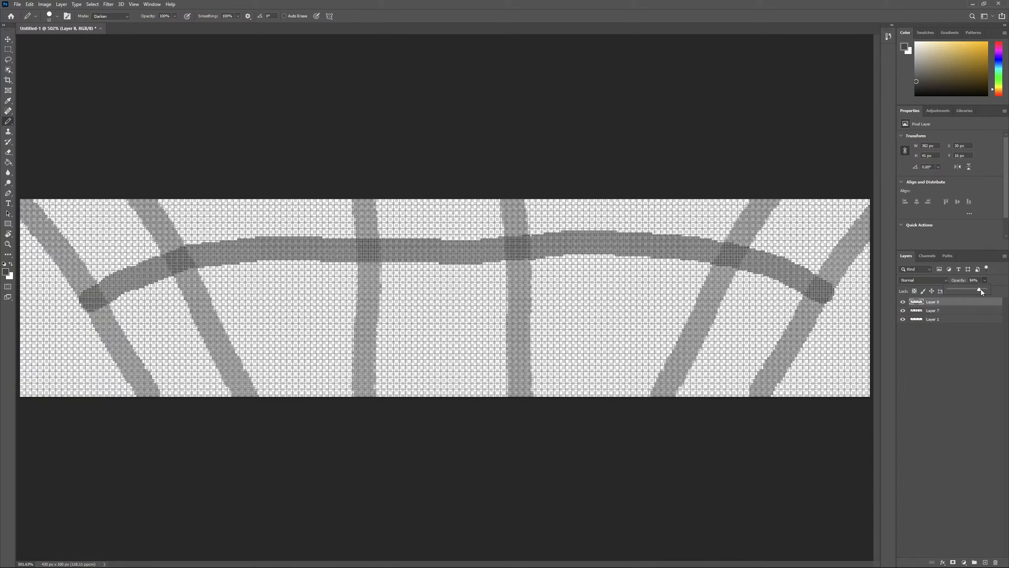
{"action": "left_click", "coordinate": [971, 366]}
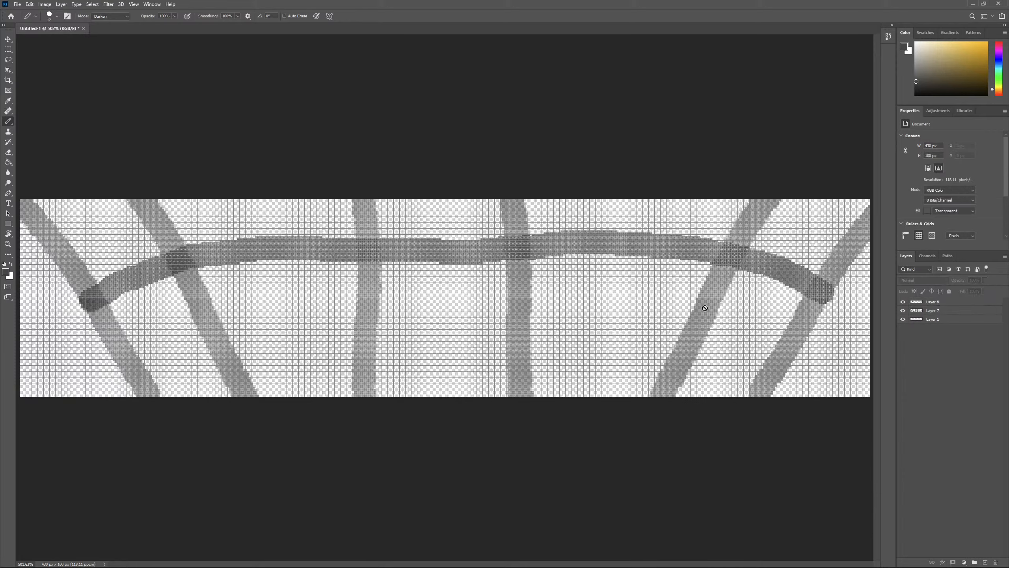
{"action": "left_click", "coordinate": [960, 303]}
{"action": "left_click", "coordinate": [952, 311], "text": "shift"}
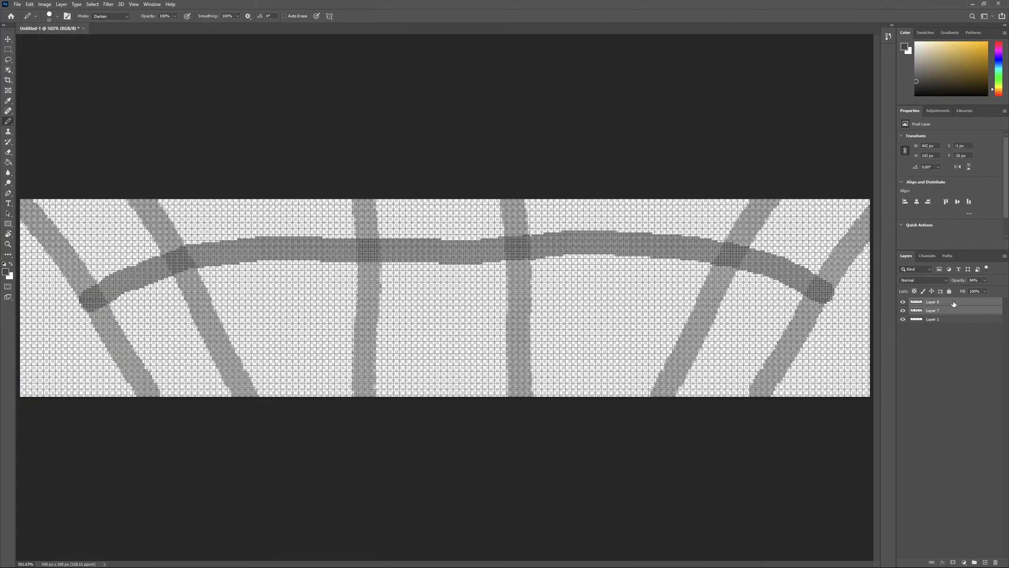
{"action": "right_click", "coordinate": [953, 304]}
{"action": "key", "text": "Escape"}
{"action": "left_click", "coordinate": [964, 312]}
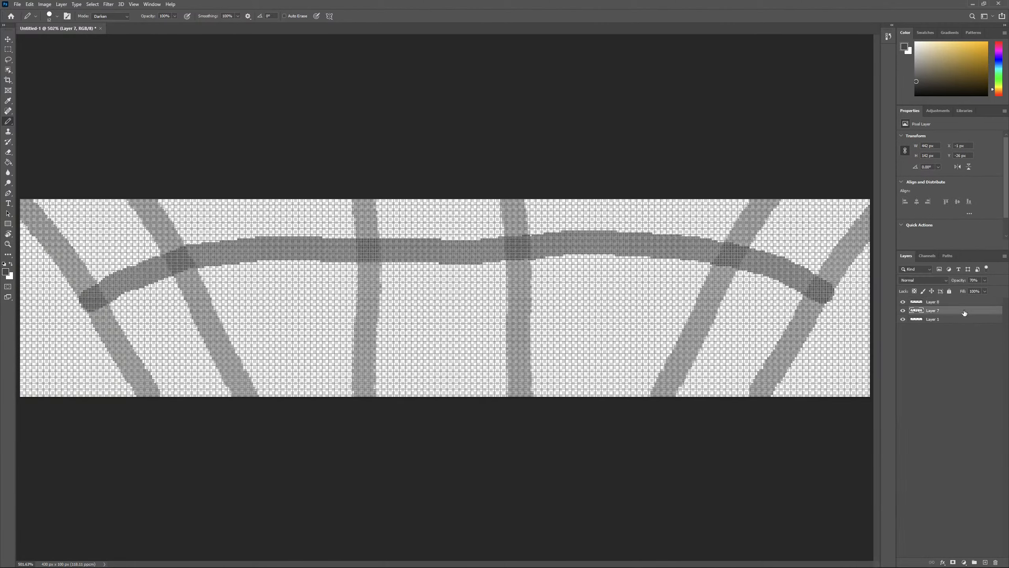
- Apply a Bevel & Emboss effect with Texture to the wavy horizontal stroke's layer
{"action": "double_click", "coordinate": [960, 303]}
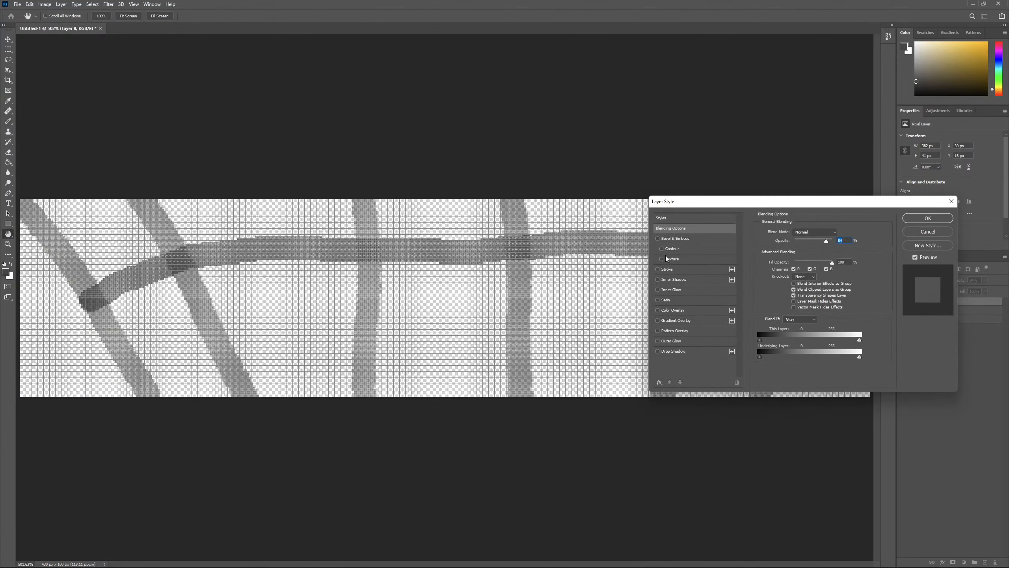
{"action": "left_click", "coordinate": [667, 259]}
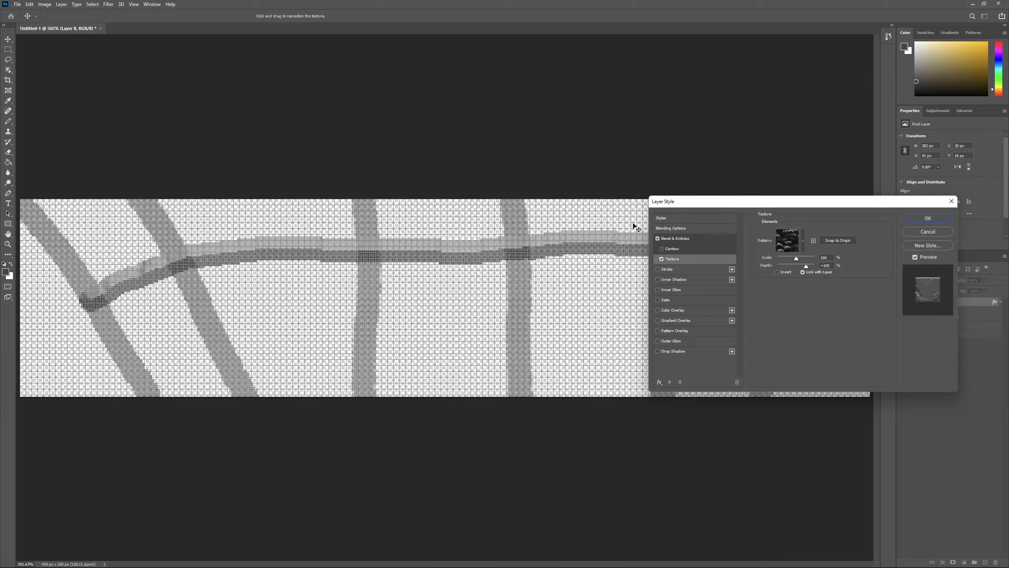
{"action": "left_click", "coordinate": [928, 219]}
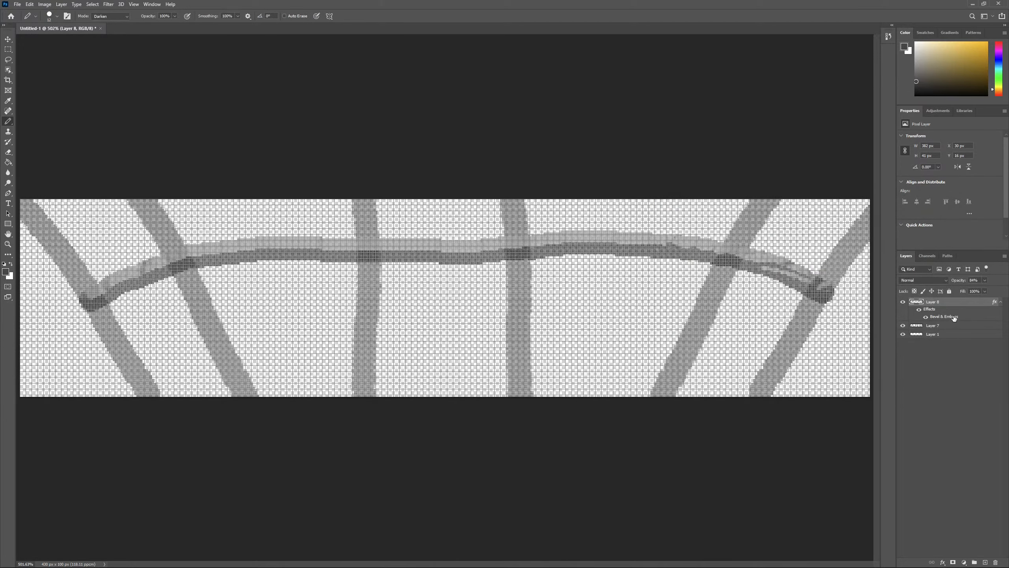
- Apply Bevel & Emboss with Texture, plus an outside black Stroke in Overlay mode, to the vertical strokes' layer, Layer 7
{"action": "double_click", "coordinate": [942, 325]}
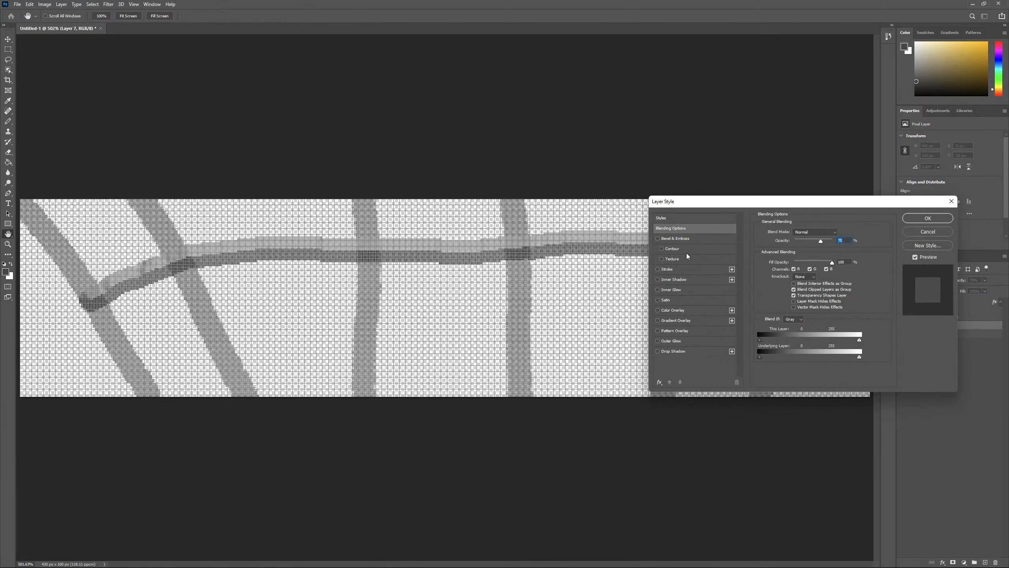
{"action": "left_click", "coordinate": [673, 259]}
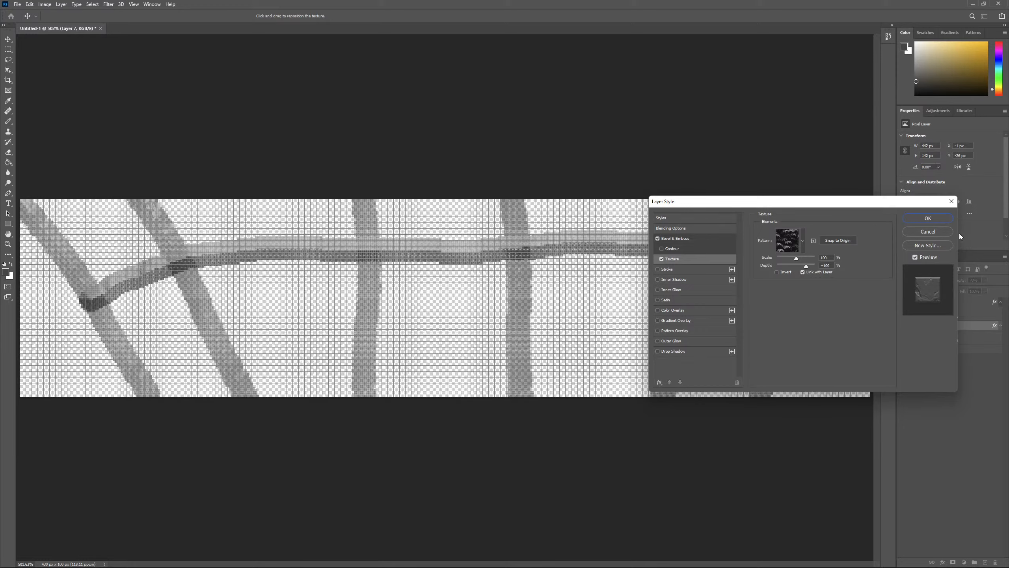
{"action": "left_click", "coordinate": [667, 268]}
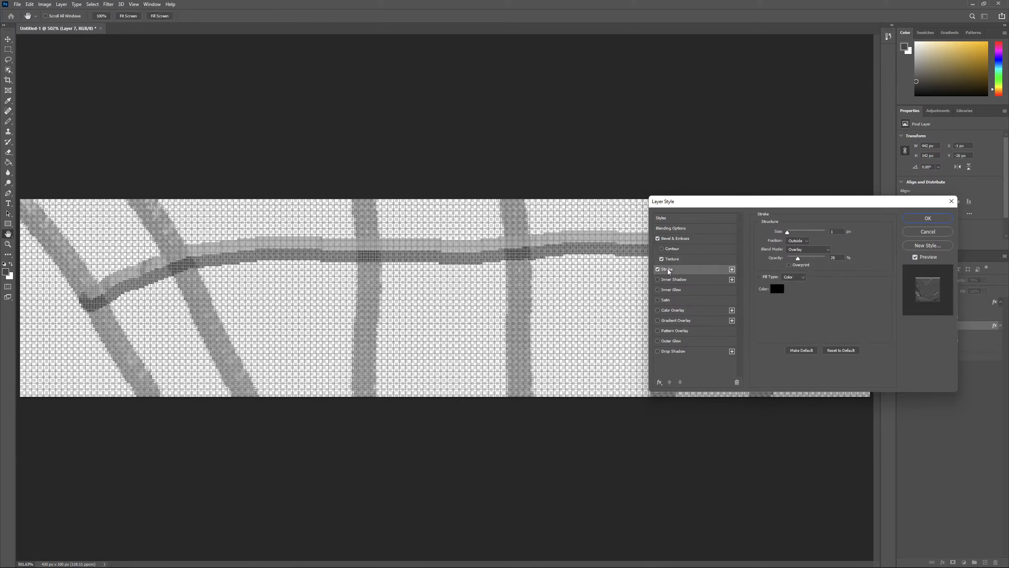
{"action": "left_click", "coordinate": [661, 270]}
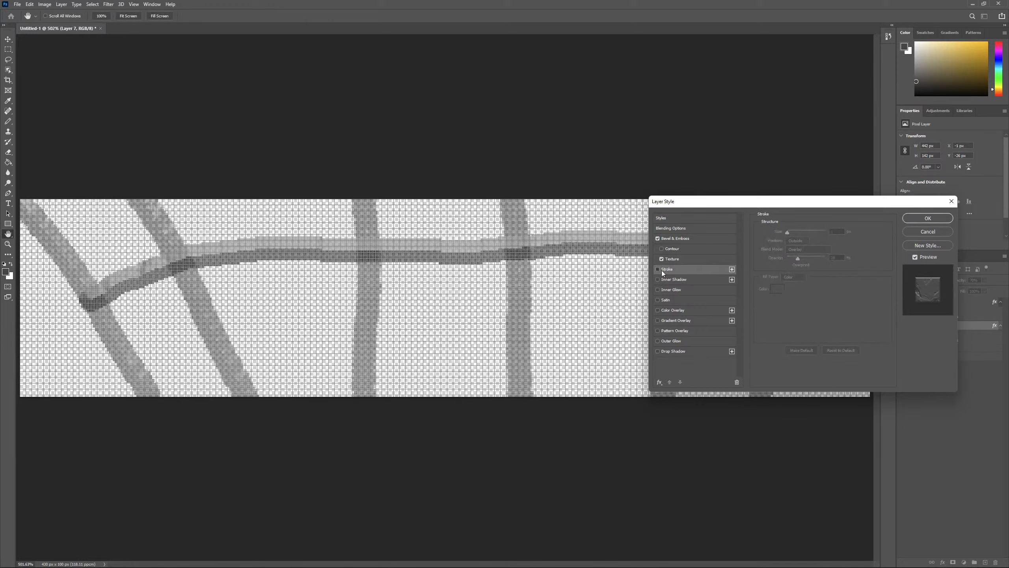
{"action": "left_click", "coordinate": [662, 270]}
{"action": "left_click", "coordinate": [662, 270]}
{"action": "left_click", "coordinate": [663, 272]}
{"action": "left_click", "coordinate": [662, 272]}
{"action": "left_click", "coordinate": [662, 272]}
- Increase the size of Layer 7's Stroke effect slightly, raise its opacity to about 85%, and apply the layer style
{"action": "left_click", "coordinate": [777, 289]}
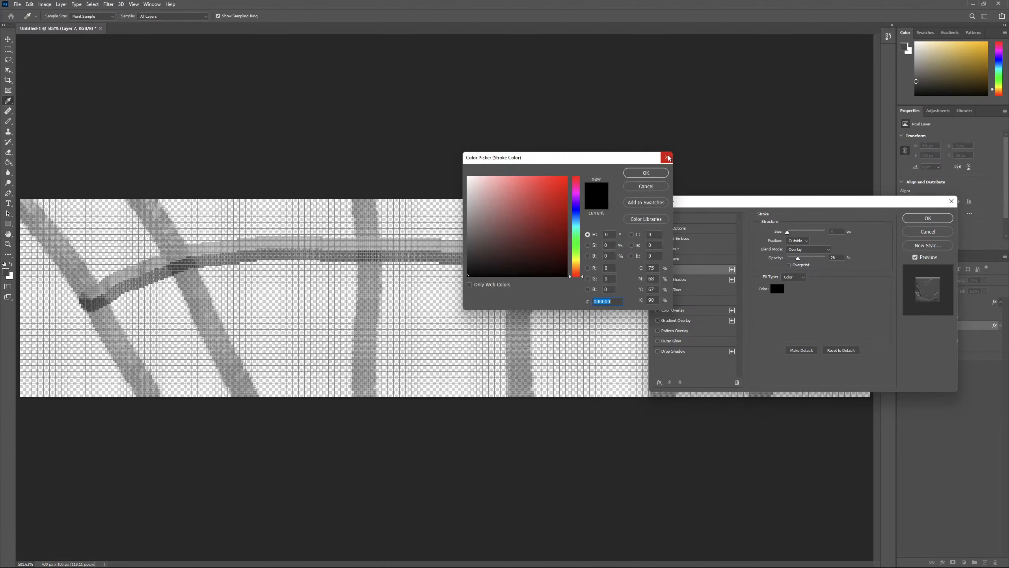
{"action": "left_click", "coordinate": [667, 158]}
{"action": "left_click_drag", "start_coordinate": [788, 233], "coordinate": [789, 233]}
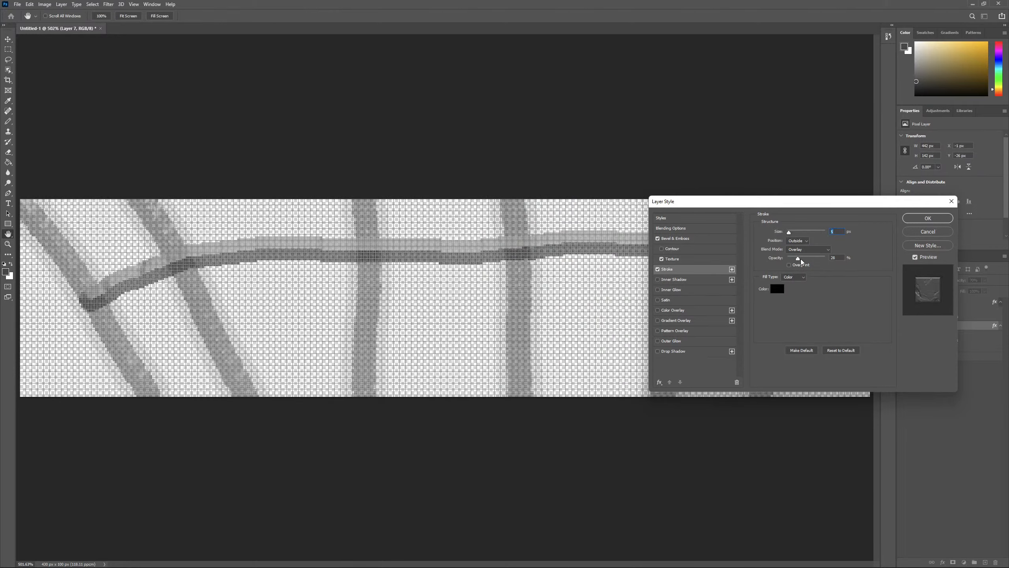
{"action": "left_click_drag", "start_coordinate": [801, 258], "coordinate": [817, 259]}
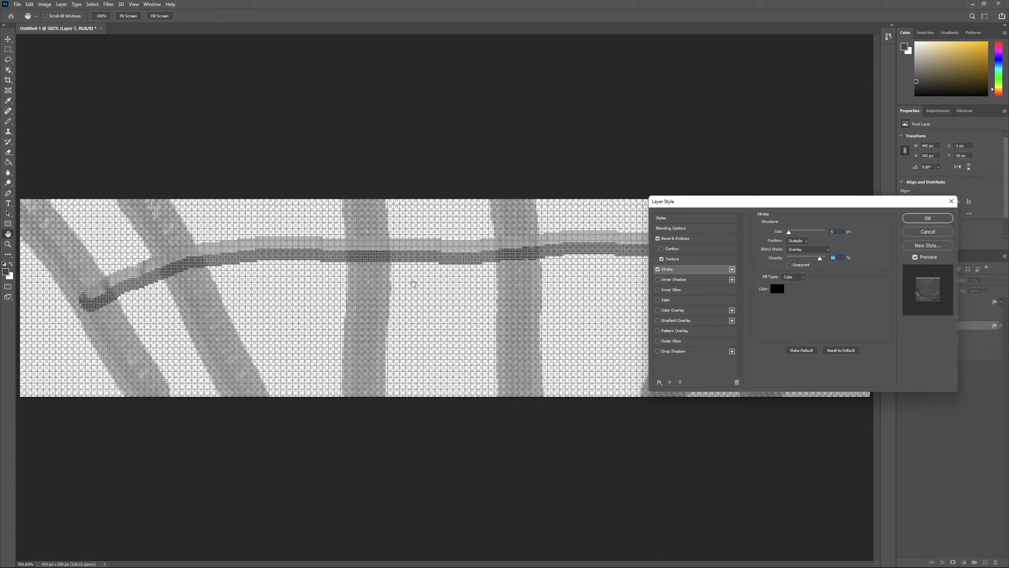
{"action": "left_click", "coordinate": [928, 218]}
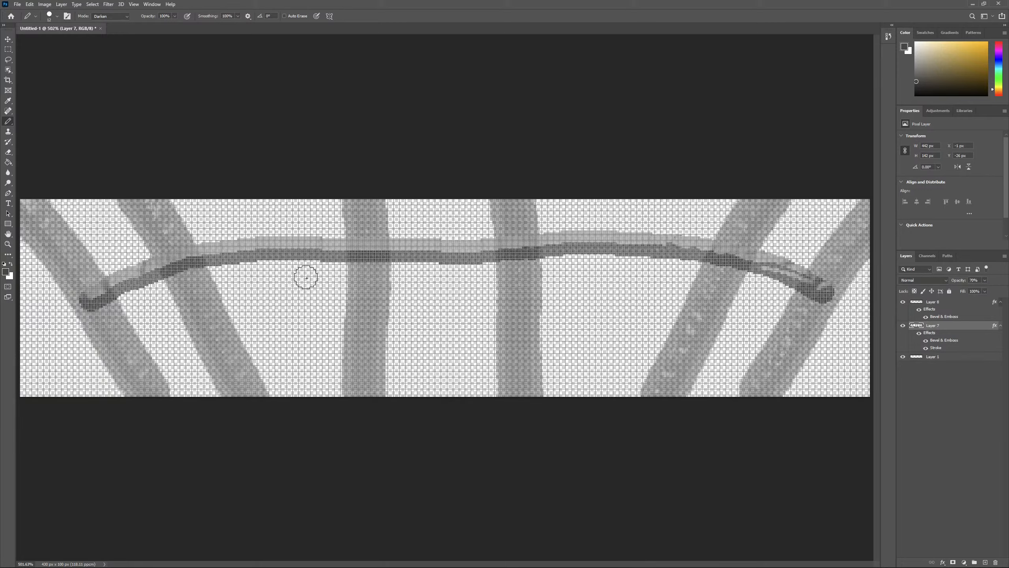
- With the 12 px Pencil, place five round dots on Layer 7 in the gaps between the vertical strokes, below the wavy horizontal stroke
{"action": "left_click", "coordinate": [291, 295]}
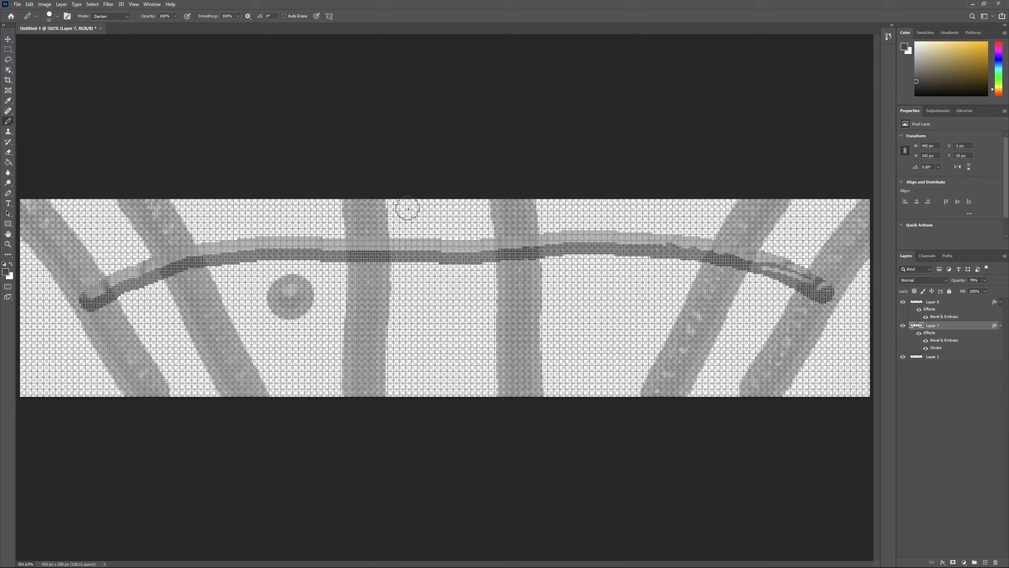
{"action": "left_click", "coordinate": [444, 349]}
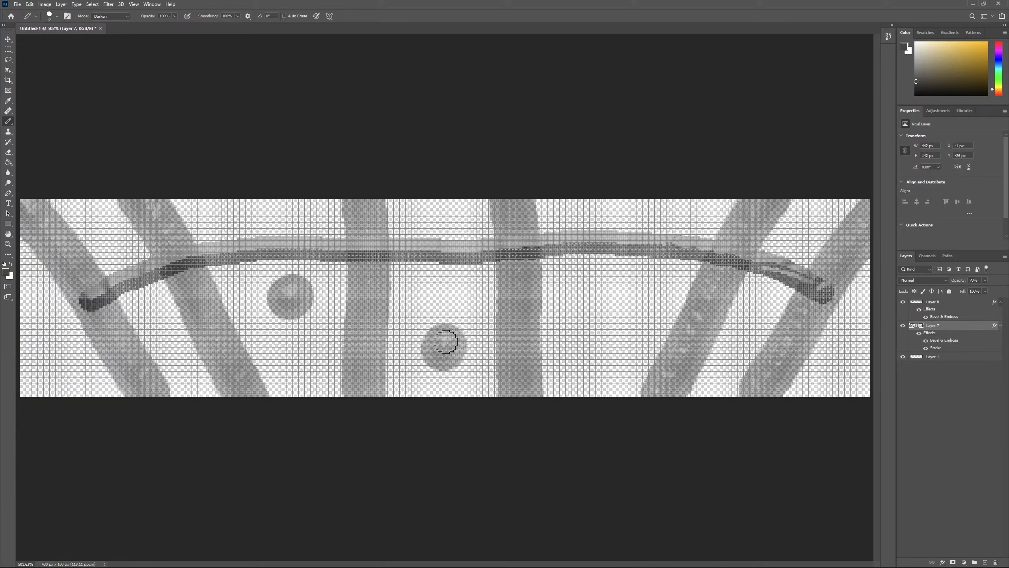
{"action": "left_click", "coordinate": [614, 287]}
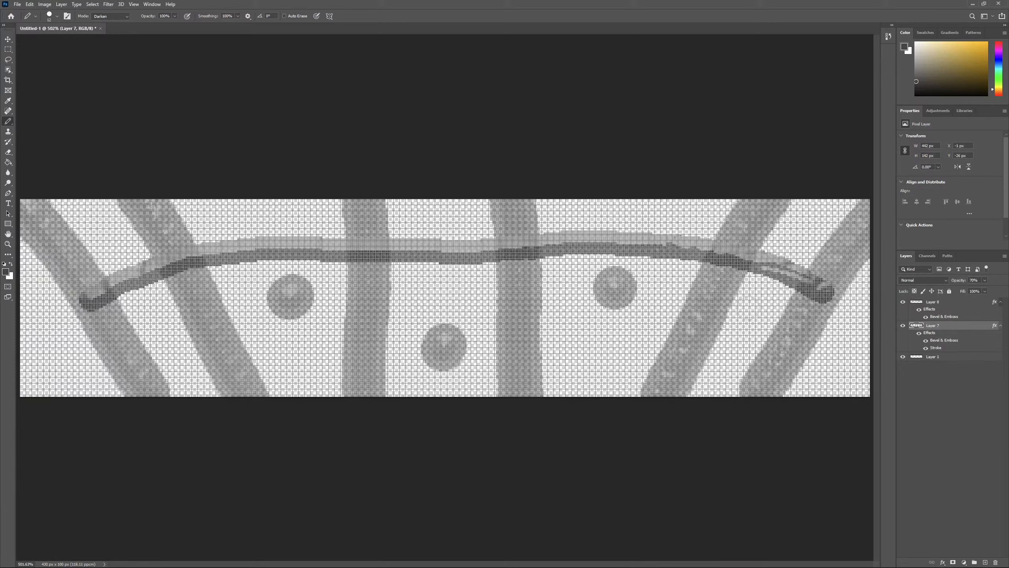
{"action": "left_click", "coordinate": [59, 357]}
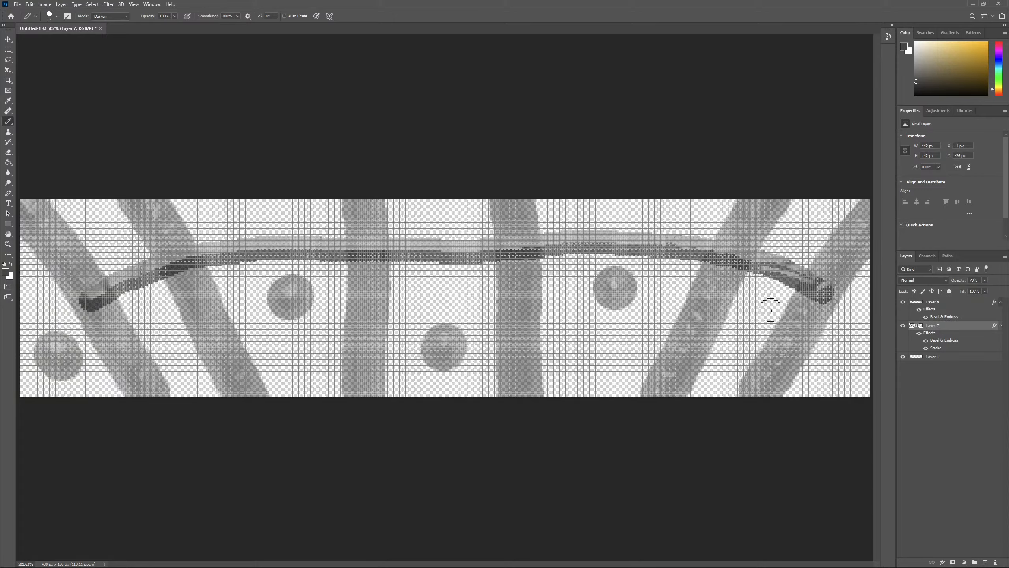
{"action": "left_click", "coordinate": [839, 353]}
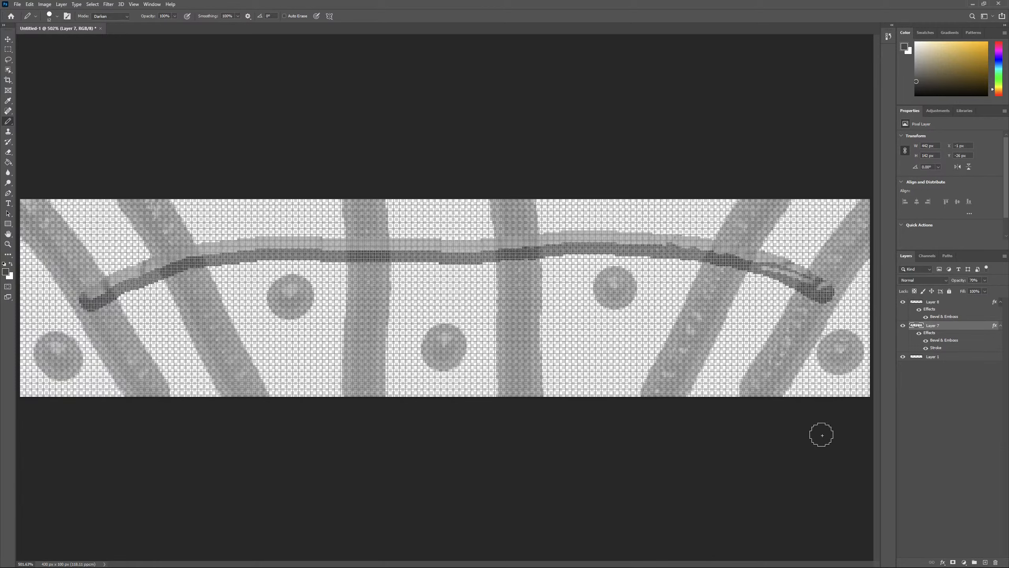
- Save the image as a PNG named STA in the Zeros Tycoon folder, using the large file size option
{"action": "left_click", "coordinate": [17, 4]}
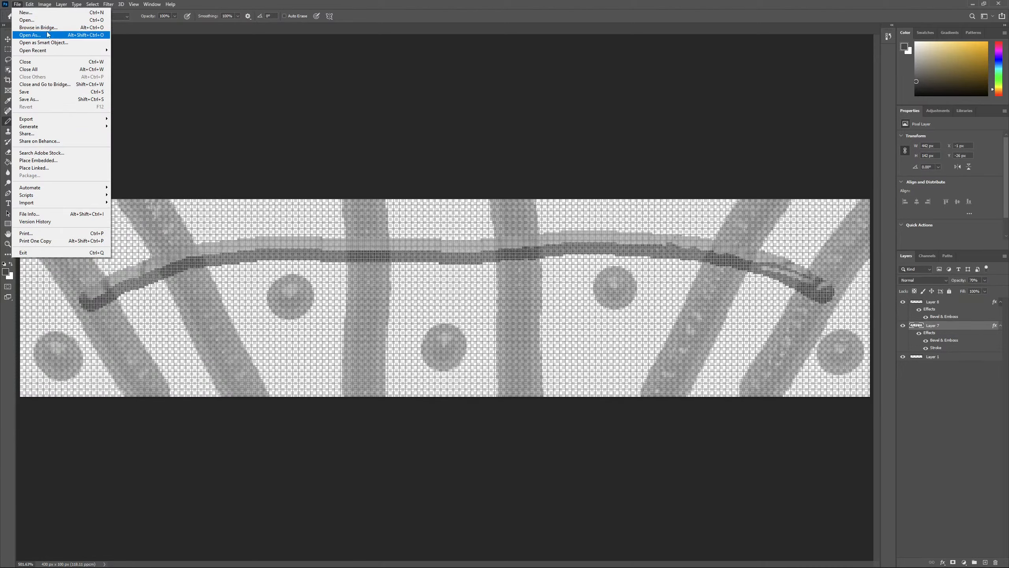
{"action": "left_click", "coordinate": [37, 99]}
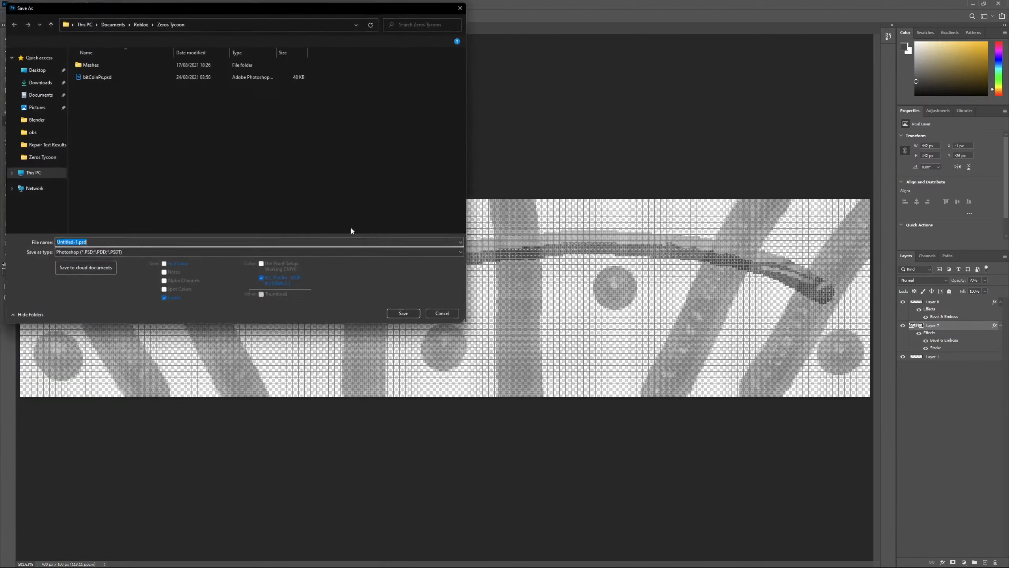
{"action": "left_click", "coordinate": [238, 253]}
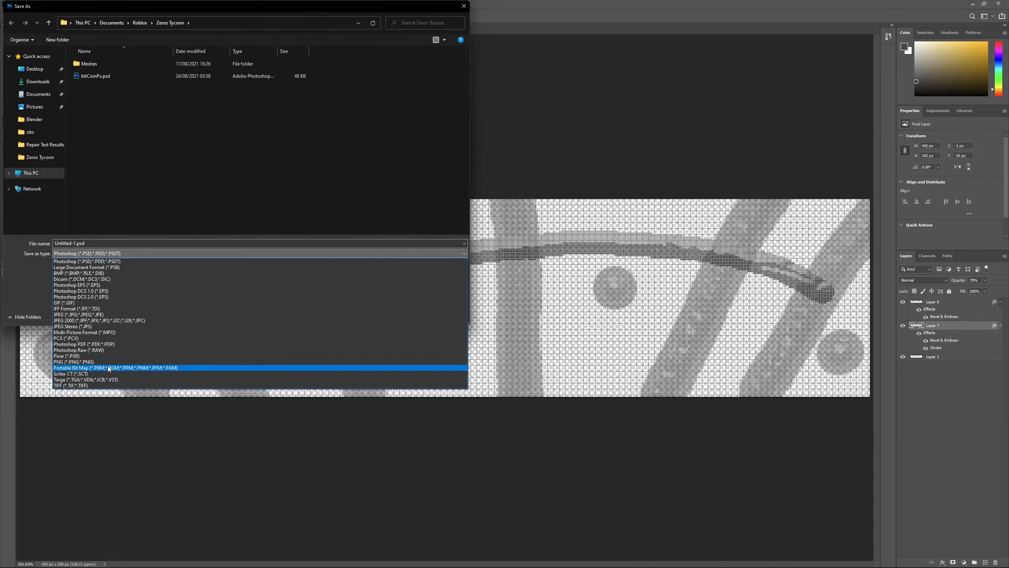
{"action": "left_click", "coordinate": [107, 362]}
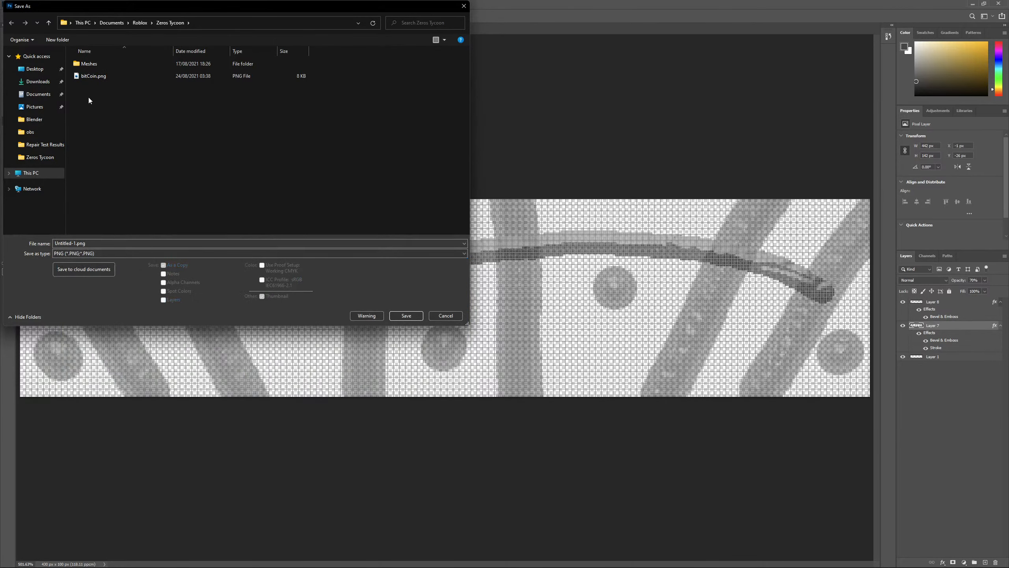
{"action": "left_click", "coordinate": [77, 243]}
{"action": "left_click", "coordinate": [77, 243]}
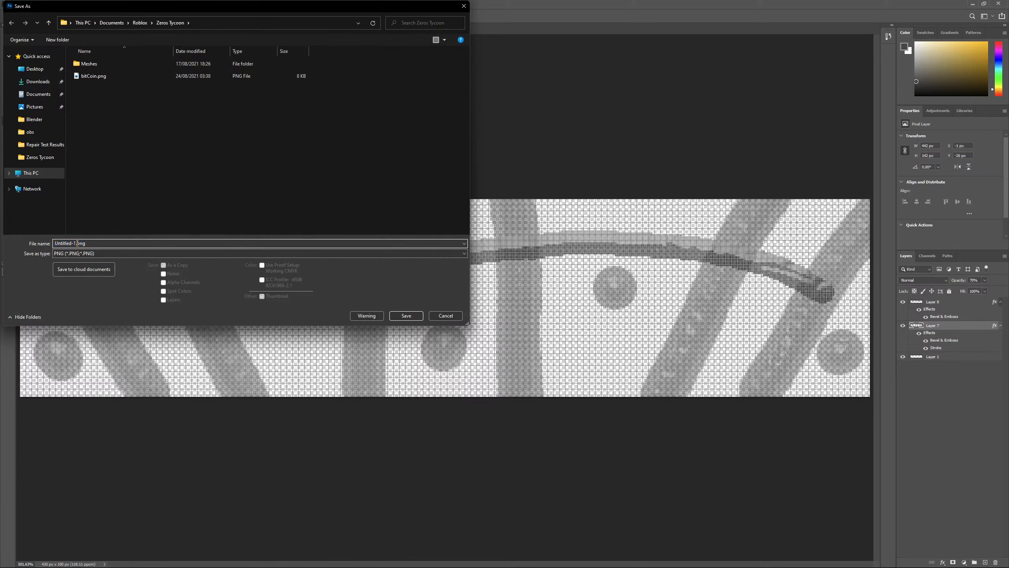
{"action": "left_click_drag", "start_coordinate": [77, 243], "coordinate": [33, 240]}
{"action": "type", "text": "STA"}
{"action": "key", "text": "Return"}
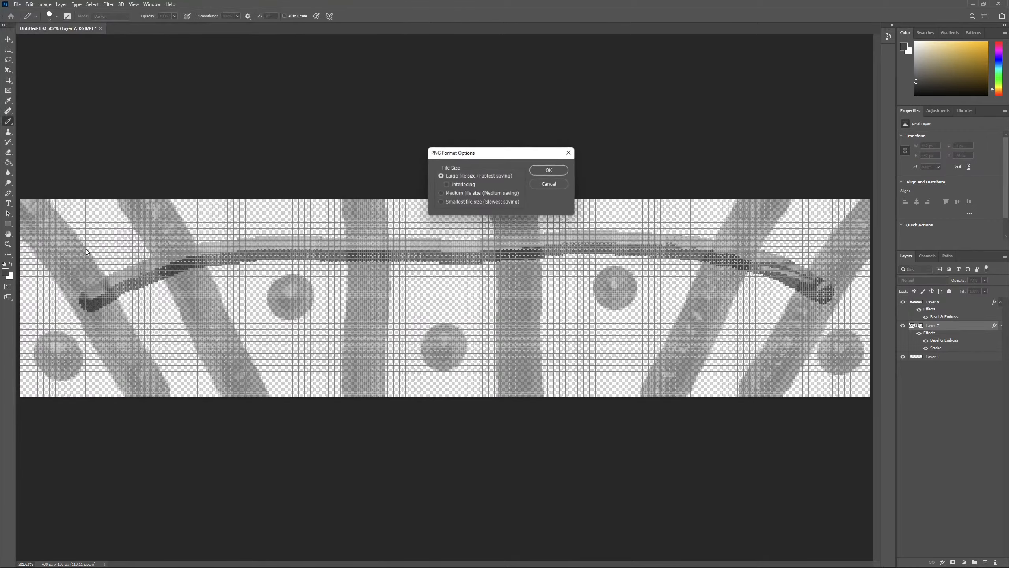
{"action": "key", "text": "Return"}
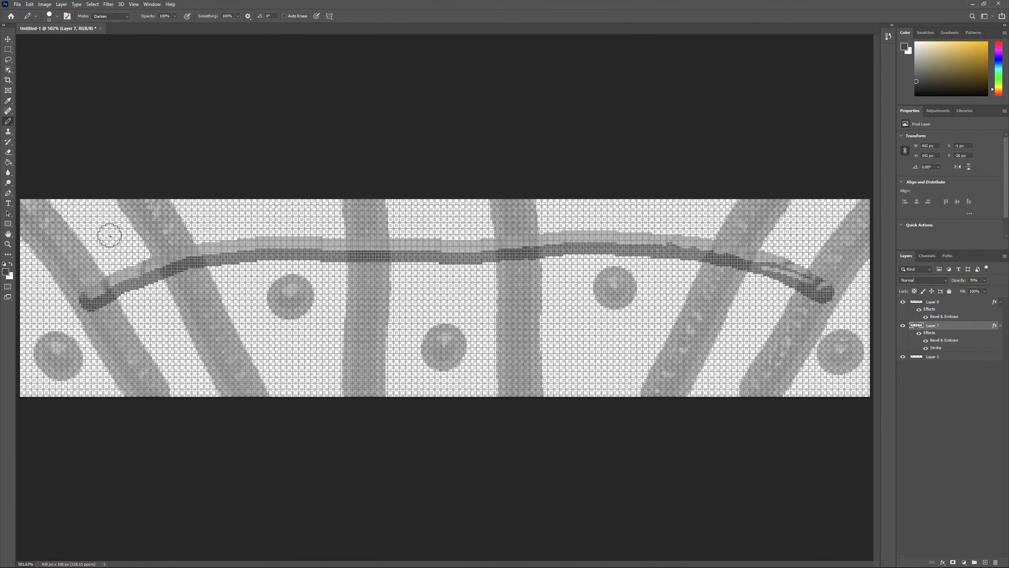
- Switch to Roblox Studio and add an ImageLabel to the StatusFrame
{"action": "left_click", "coordinate": [972, 4]}
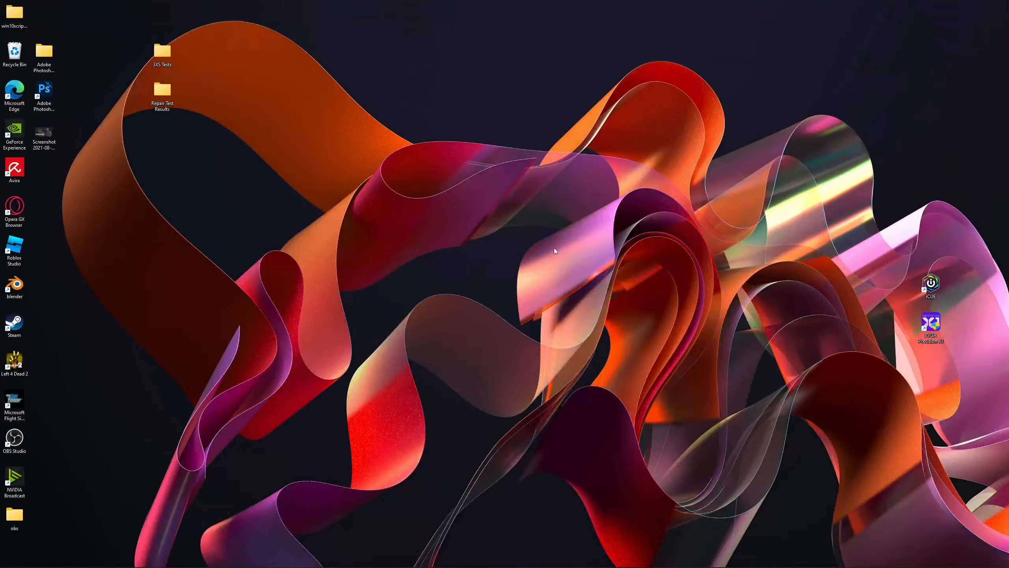
{"action": "left_click", "coordinate": [557, 558]}
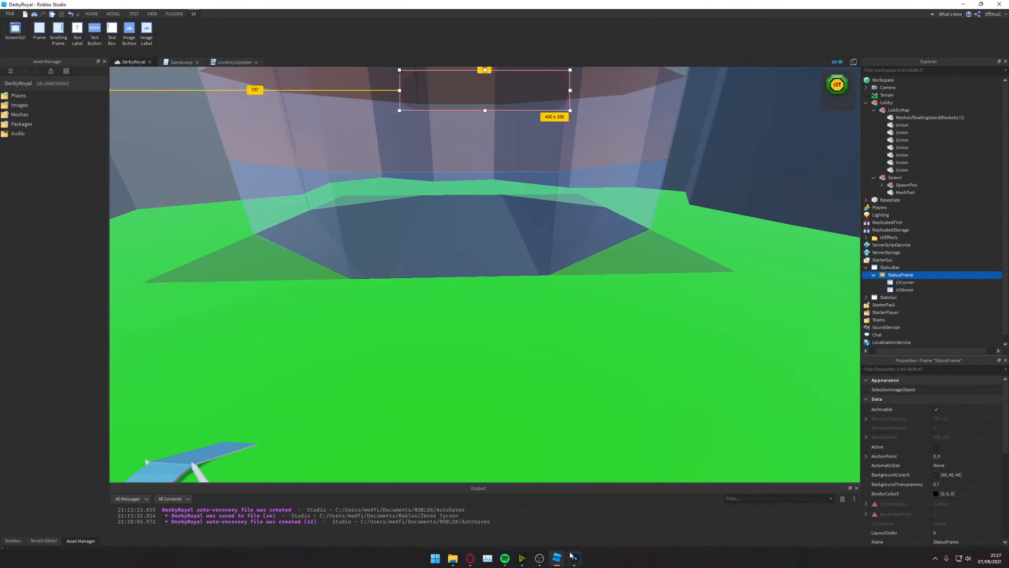
{"action": "key", "text": "w"}
{"action": "key", "text": "s"}
{"action": "key", "text": "a"}
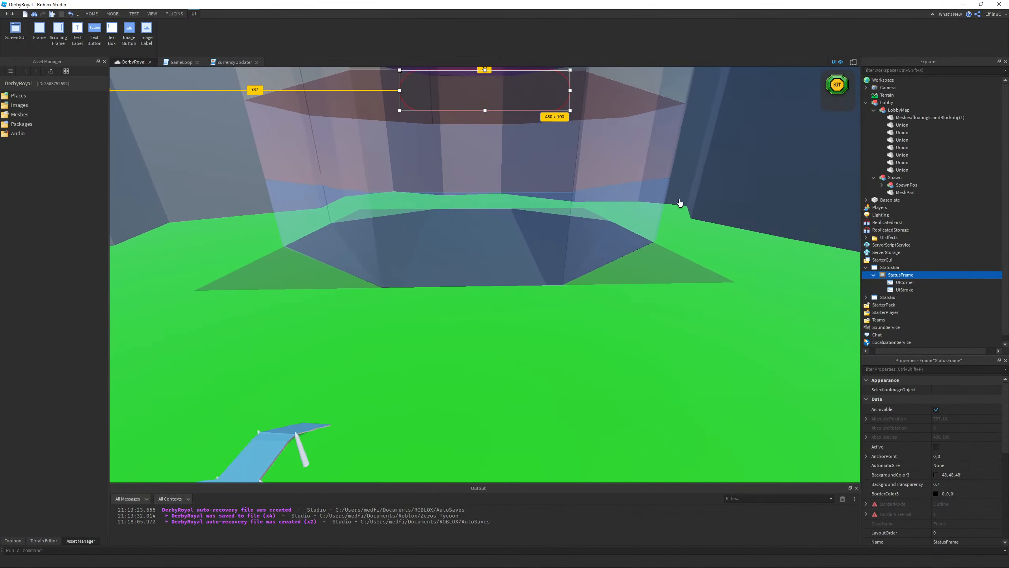
{"action": "left_click", "coordinate": [918, 275]}
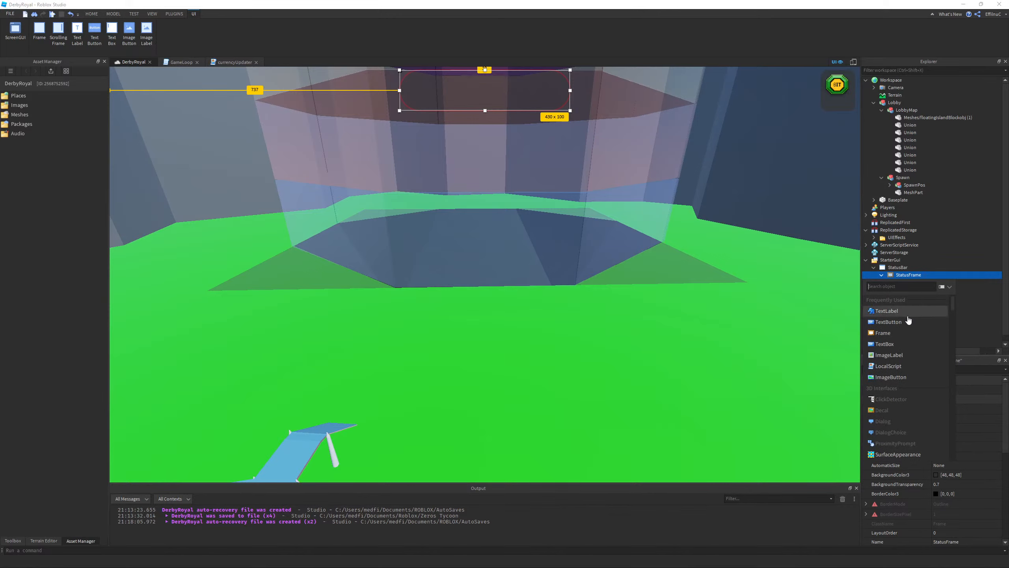
{"action": "type", "text": "image"}
{"action": "key", "text": "Up"}
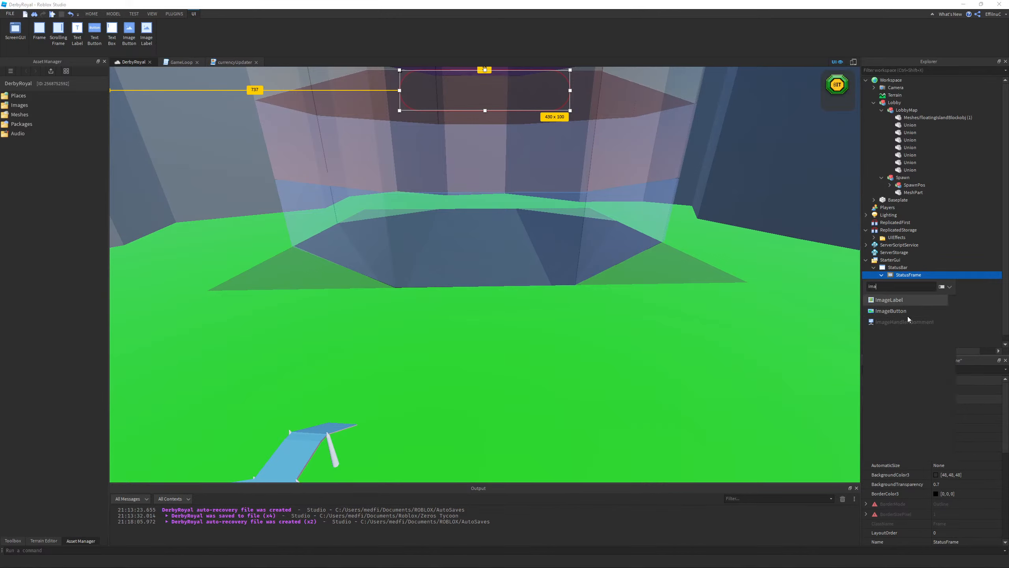
{"action": "key", "text": "Return"}
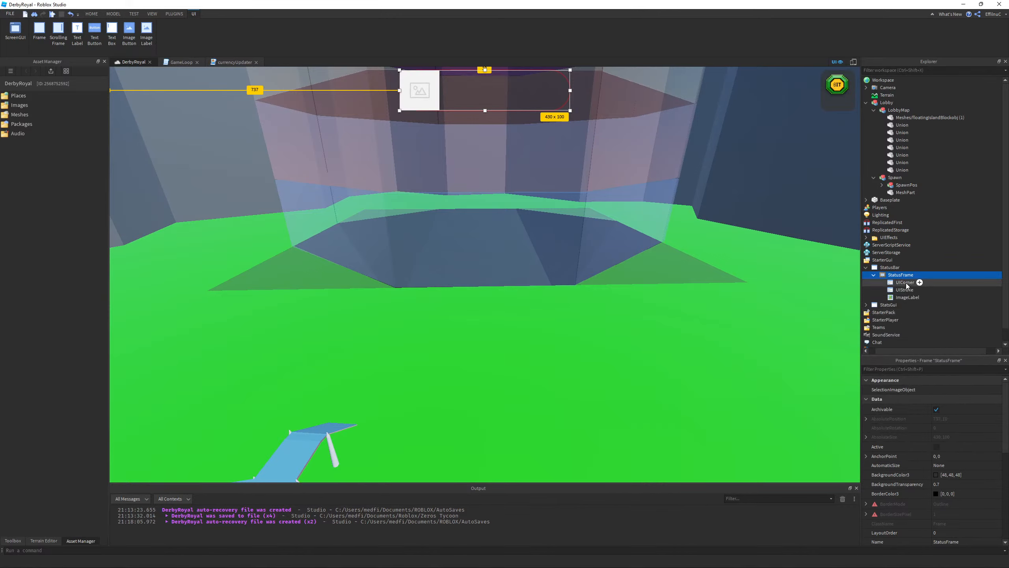
- Copy the StatusFrame's size, {0.226, 0},{0.095, 0}, into the ImageLabel's size
{"action": "left_click", "coordinate": [907, 298]}
{"action": "scroll", "coordinate": [962, 473], "scroll_direction": "down", "scroll_amount": 5}
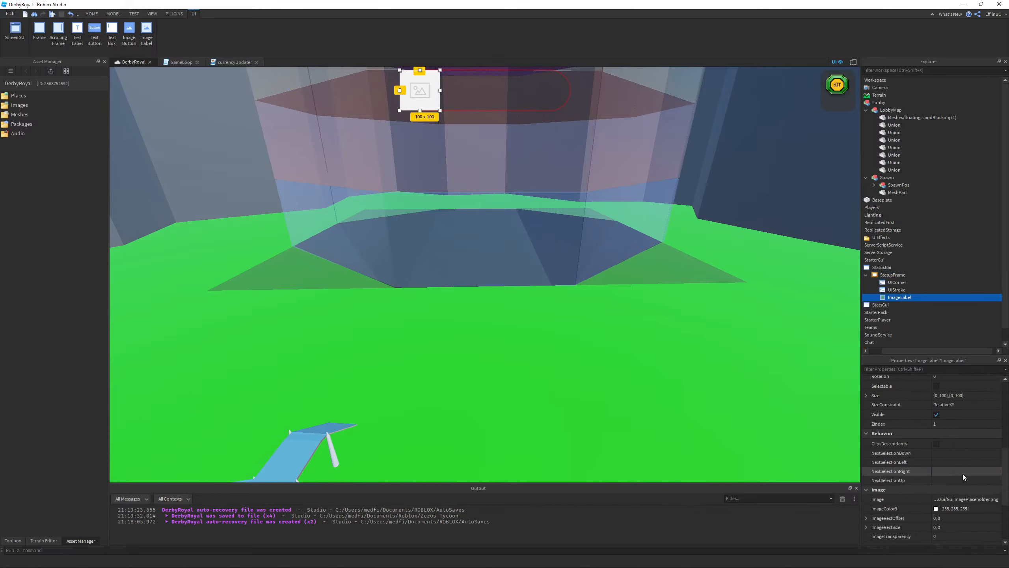
{"action": "scroll", "coordinate": [963, 481], "scroll_direction": "down", "scroll_amount": 3}
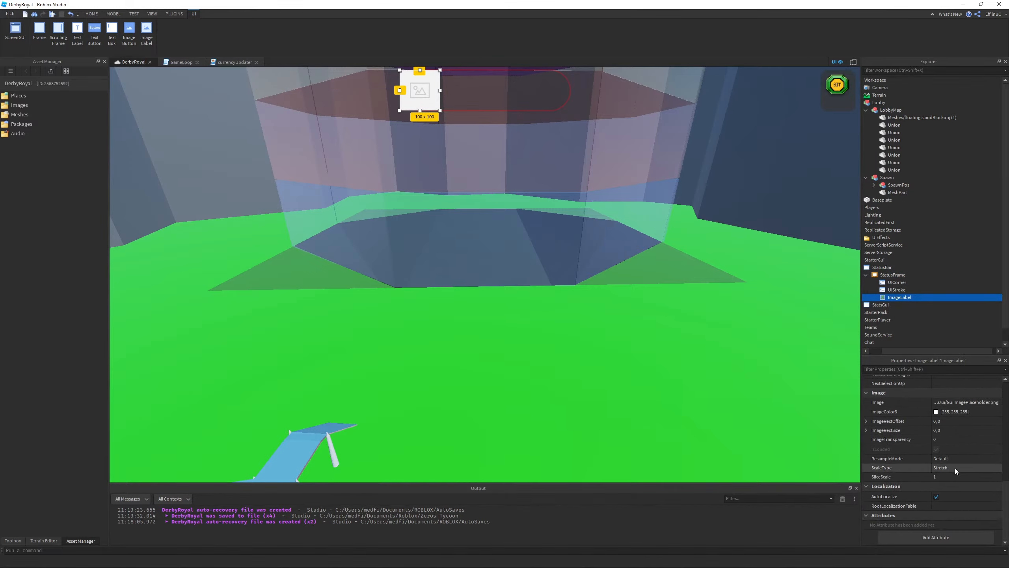
{"action": "scroll", "coordinate": [956, 476], "scroll_direction": "up", "scroll_amount": 7}
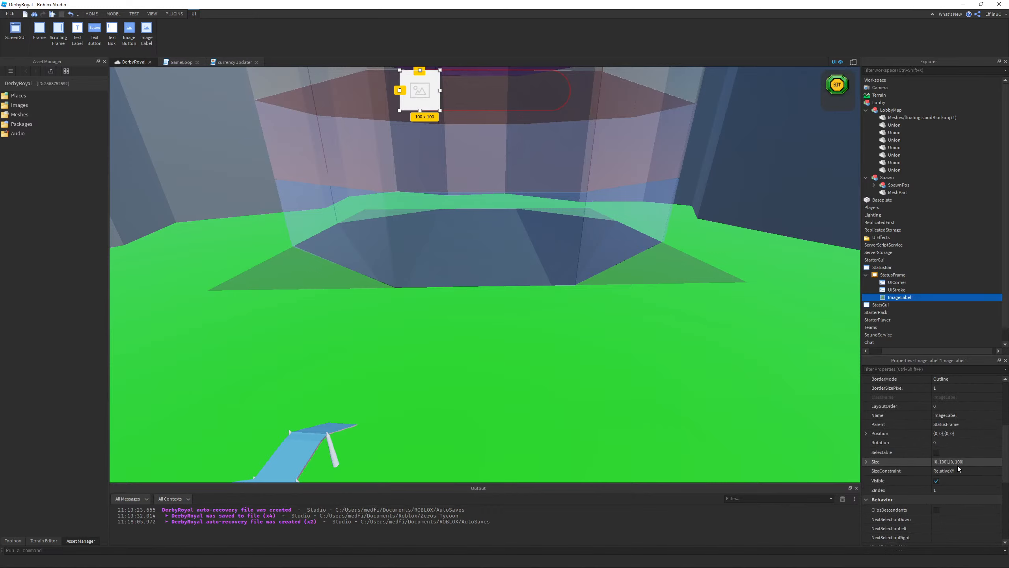
{"action": "left_click", "coordinate": [958, 461]}
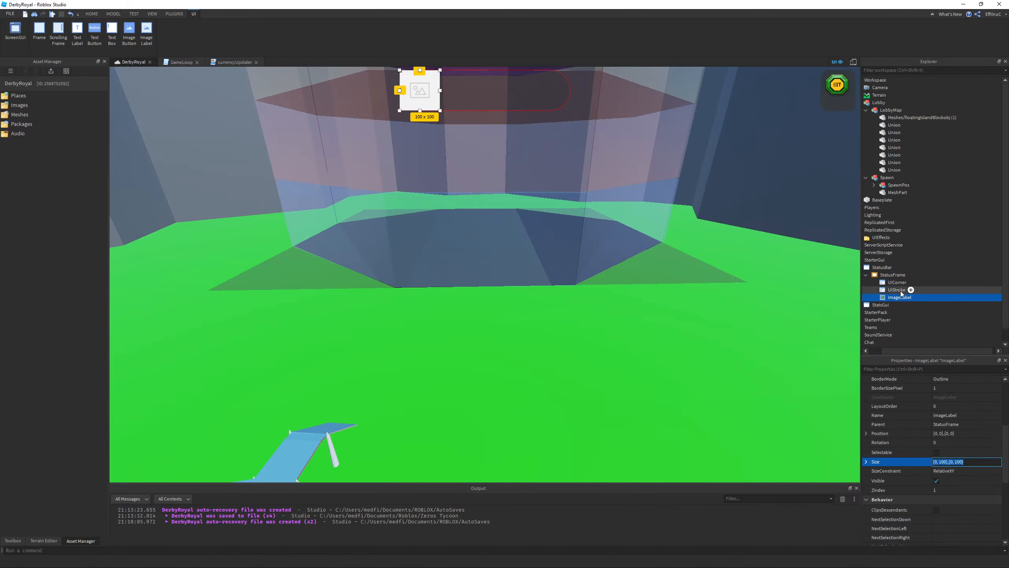
{"action": "left_click", "coordinate": [885, 275]}
{"action": "left_click", "coordinate": [967, 436]}
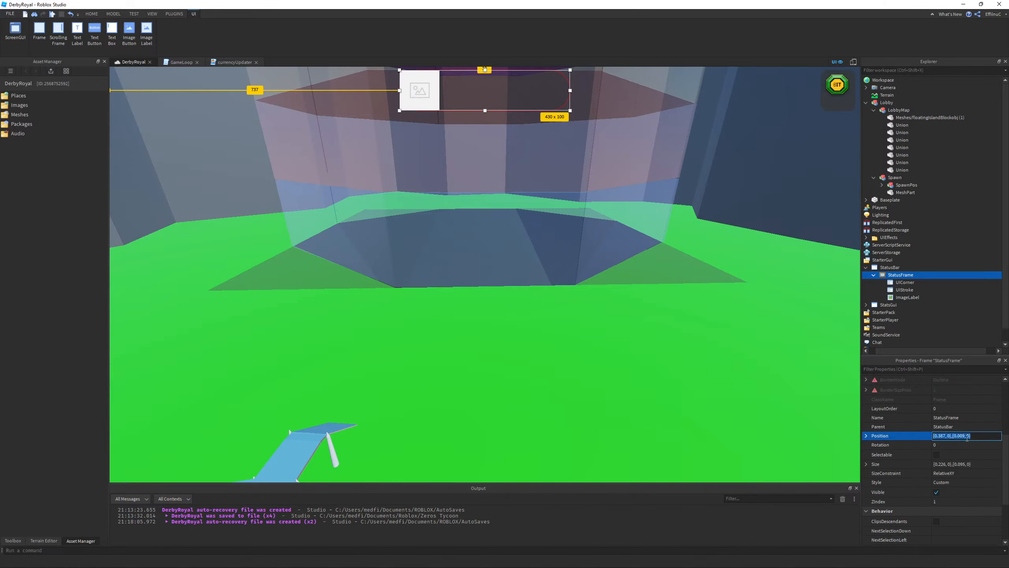
{"action": "left_click", "coordinate": [962, 463]}
{"action": "key", "text": "ctrl+c"}
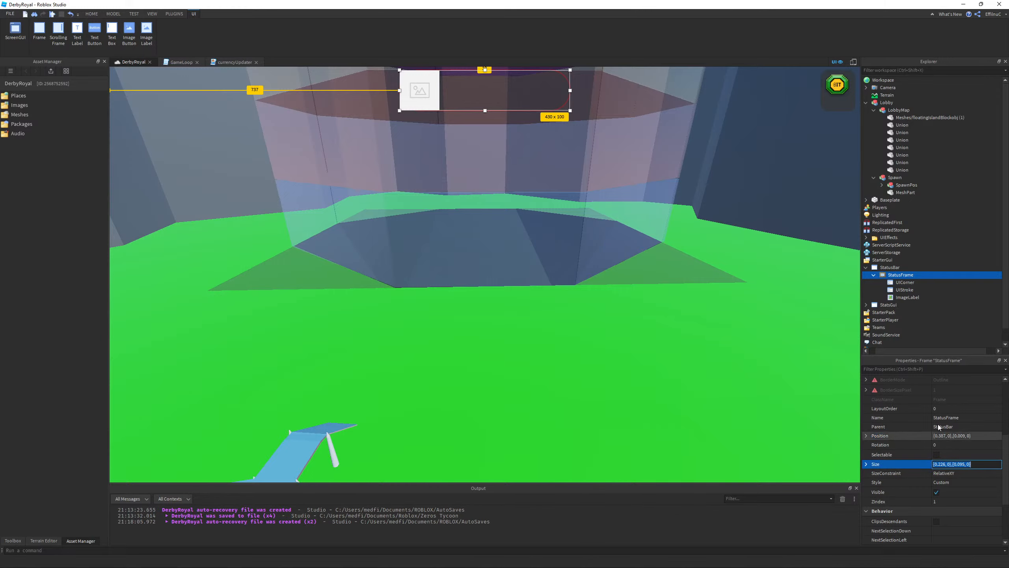
{"action": "left_click", "coordinate": [900, 297]}
{"action": "left_click", "coordinate": [953, 461]}
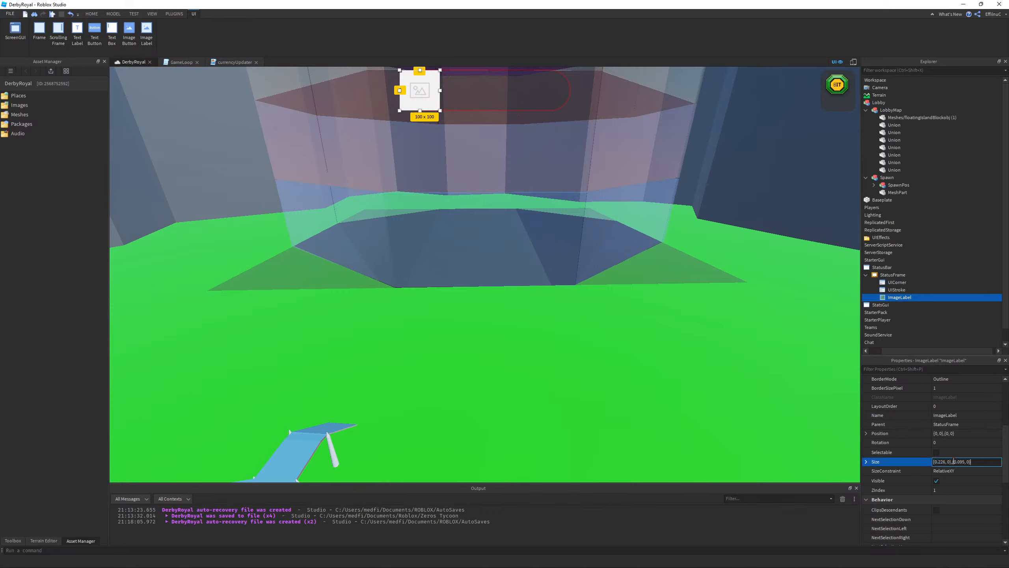
{"action": "key", "text": "ctrl+v"}
{"action": "key", "text": "Return"}
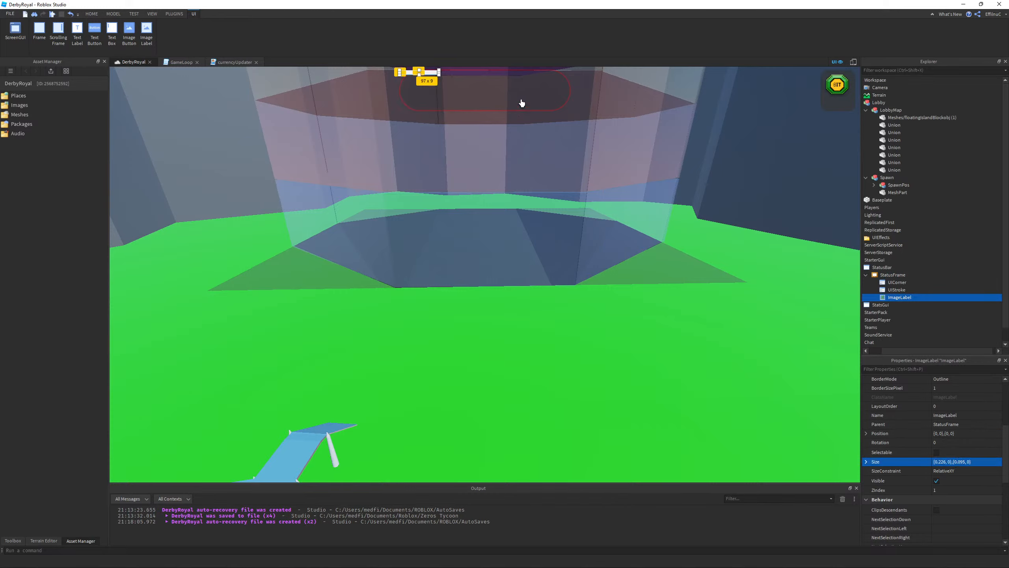
- Resize the ImageLabel to fill the whole StatusFrame, with size {1, 0},{1, 0}
{"action": "left_click_drag", "start_coordinate": [431, 74], "coordinate": [401, 90]}
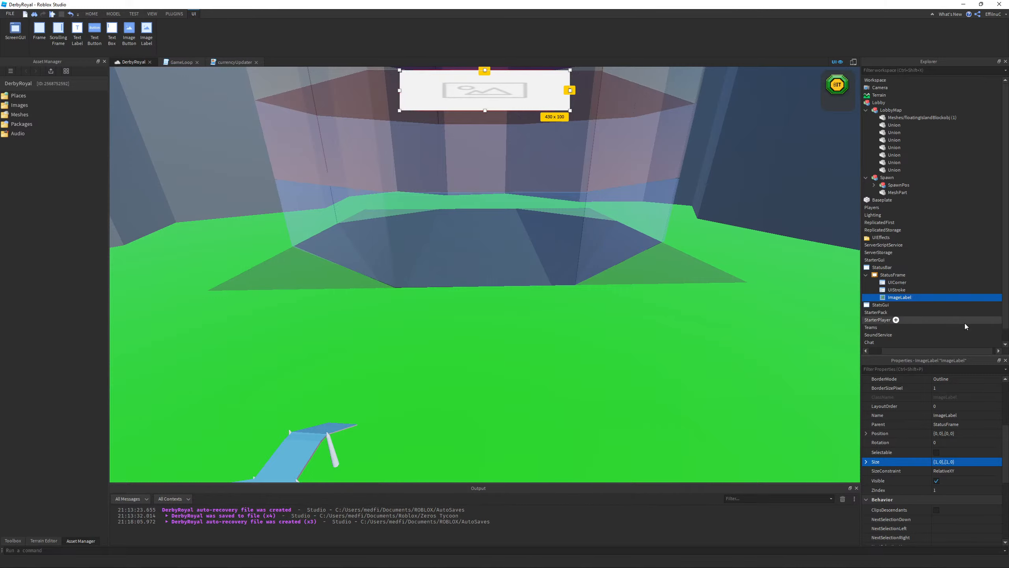
- Upload StatusBackground.png from the Zeros Tycoon folder as the ImageLabel's image, named StatusBackground
{"action": "scroll", "coordinate": [969, 437], "scroll_direction": "up", "scroll_amount": 5}
{"action": "scroll", "coordinate": [972, 437], "scroll_direction": "down", "scroll_amount": 5}
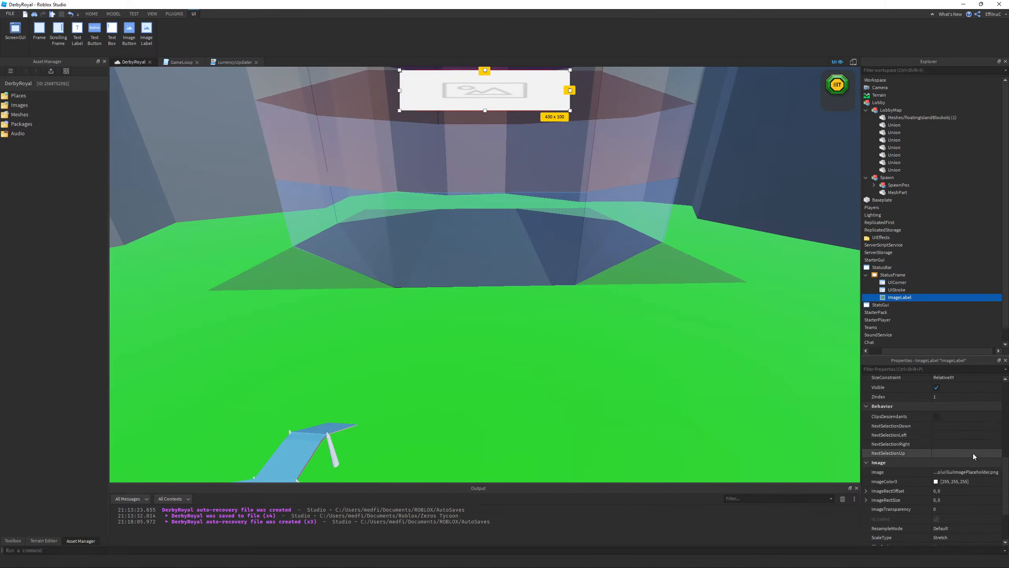
{"action": "left_click", "coordinate": [966, 472]}
{"action": "left_click", "coordinate": [892, 558]}
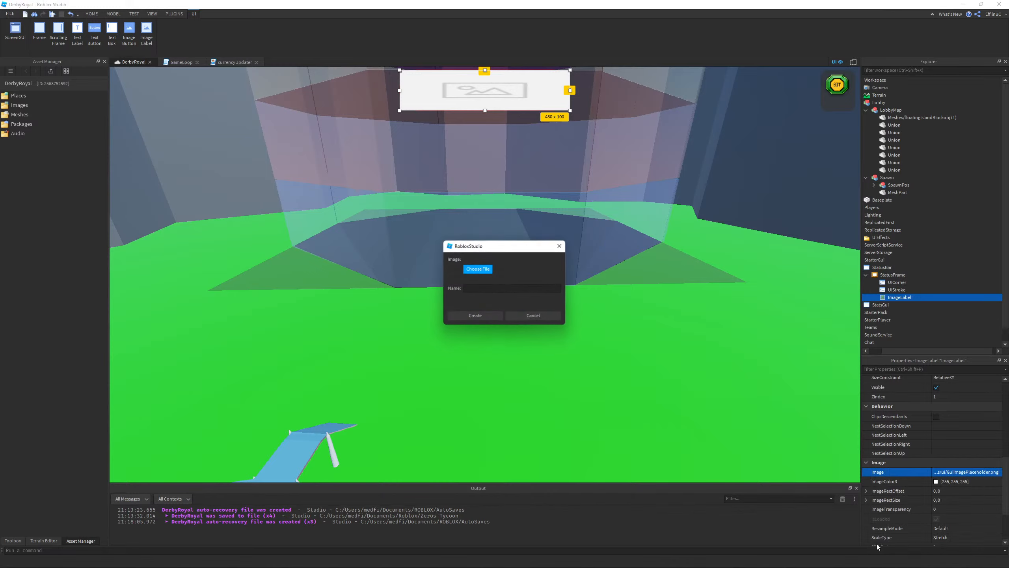
{"action": "left_click", "coordinate": [488, 273]}
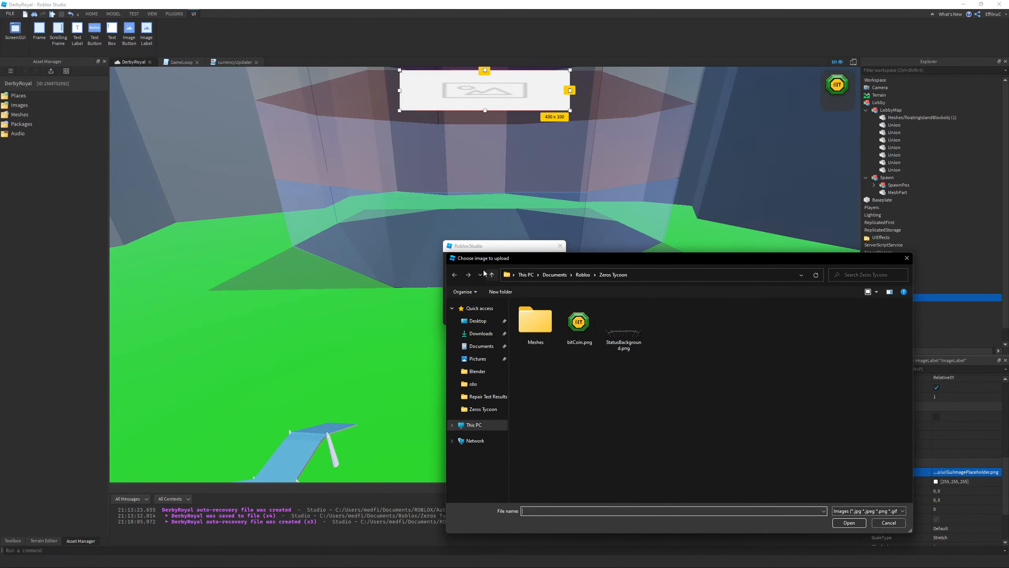
{"action": "double_click", "coordinate": [623, 328]}
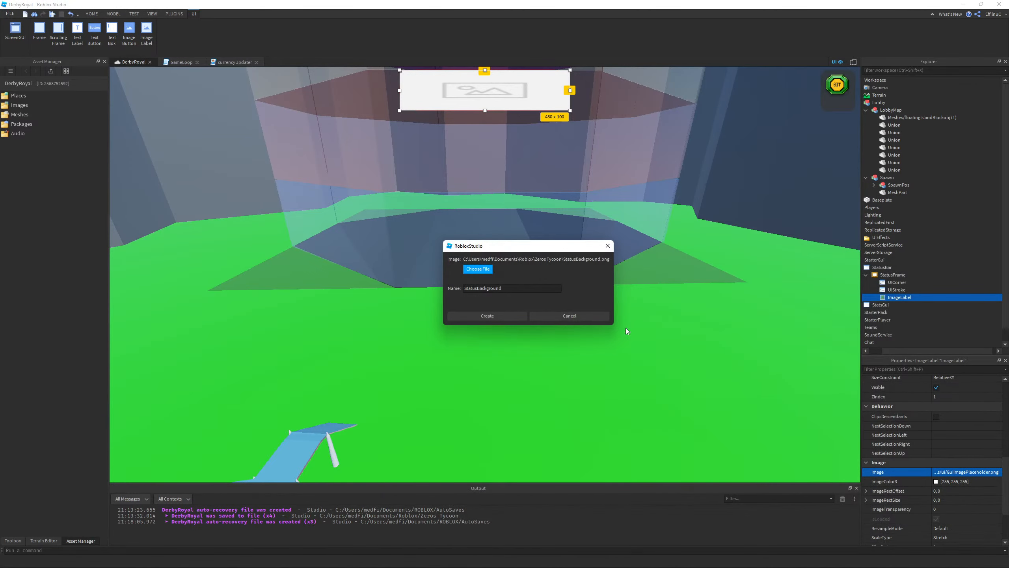
{"action": "left_click", "coordinate": [479, 313]}
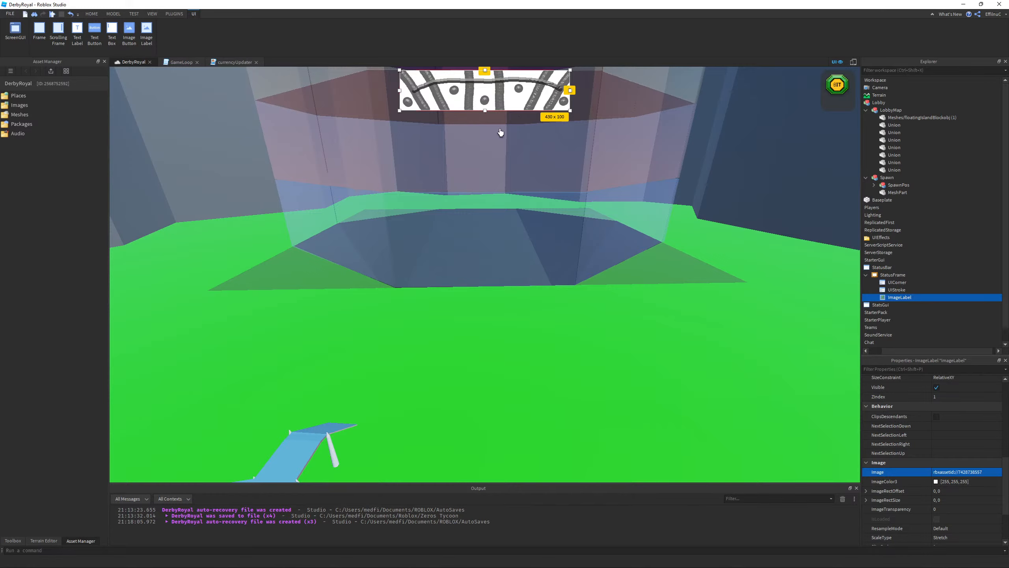
- Make the ImageLabel's background fully transparent by setting BackgroundTransparency to 1
{"action": "scroll", "coordinate": [551, 163], "scroll_direction": "down", "scroll_amount": 2}
{"action": "scroll", "coordinate": [554, 161], "scroll_direction": "up", "scroll_amount": 2}
{"action": "right_click_drag", "start_coordinate": [557, 158], "coordinate": [567, 163]}
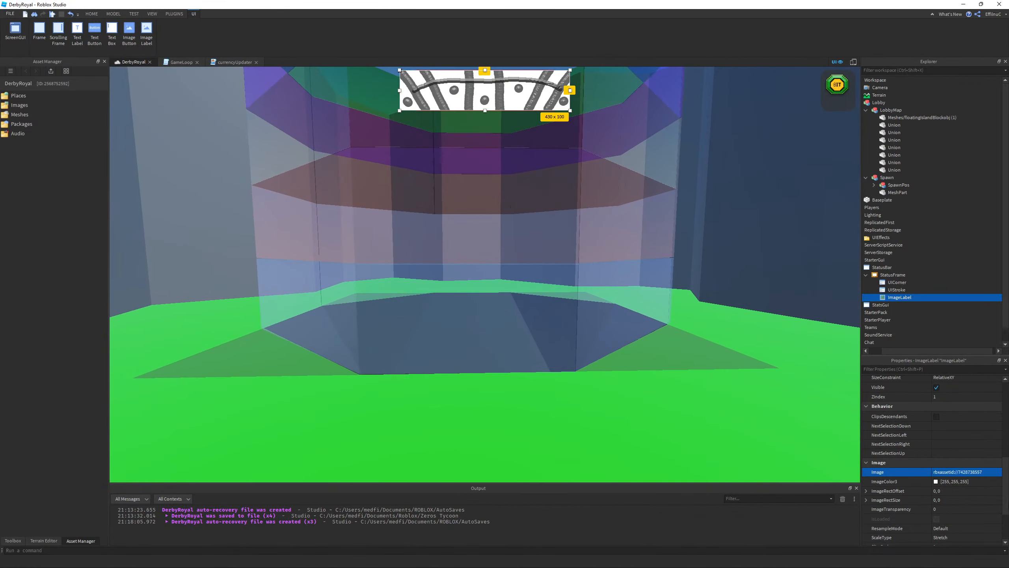
{"action": "scroll", "coordinate": [945, 482], "scroll_direction": "up", "scroll_amount": 6}
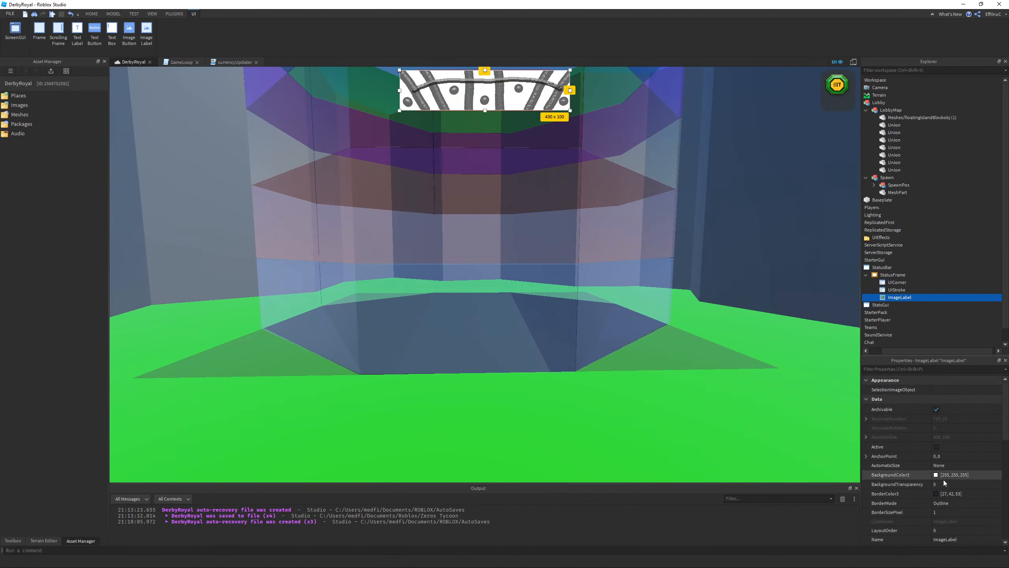
{"action": "left_click", "coordinate": [944, 483]}
{"action": "type", "text": "1"}
{"action": "key", "text": "Return"}
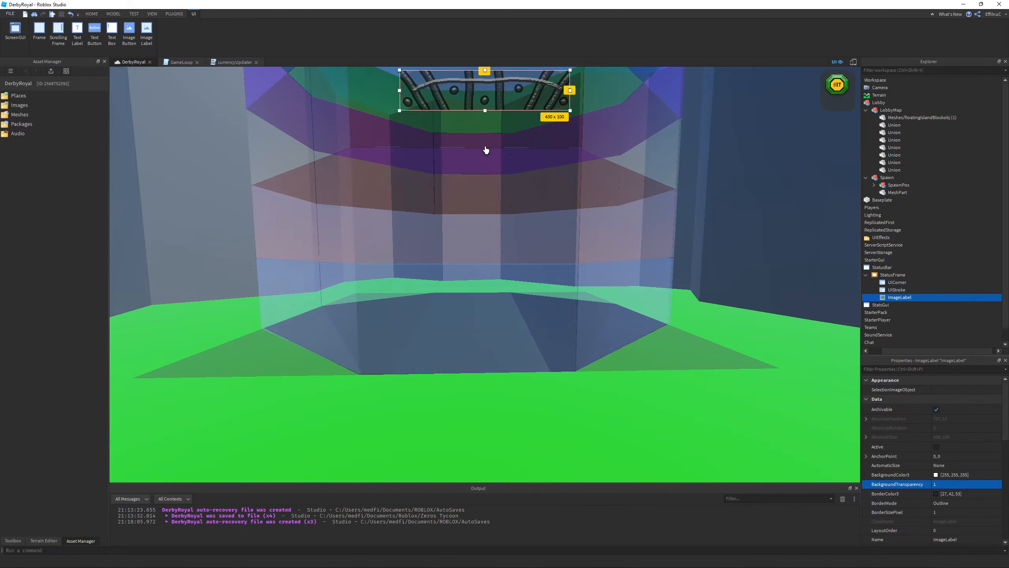
{"action": "scroll", "coordinate": [508, 153], "scroll_direction": "down", "scroll_amount": 1}
{"action": "scroll", "coordinate": [509, 153], "scroll_direction": "up", "scroll_amount": 3}
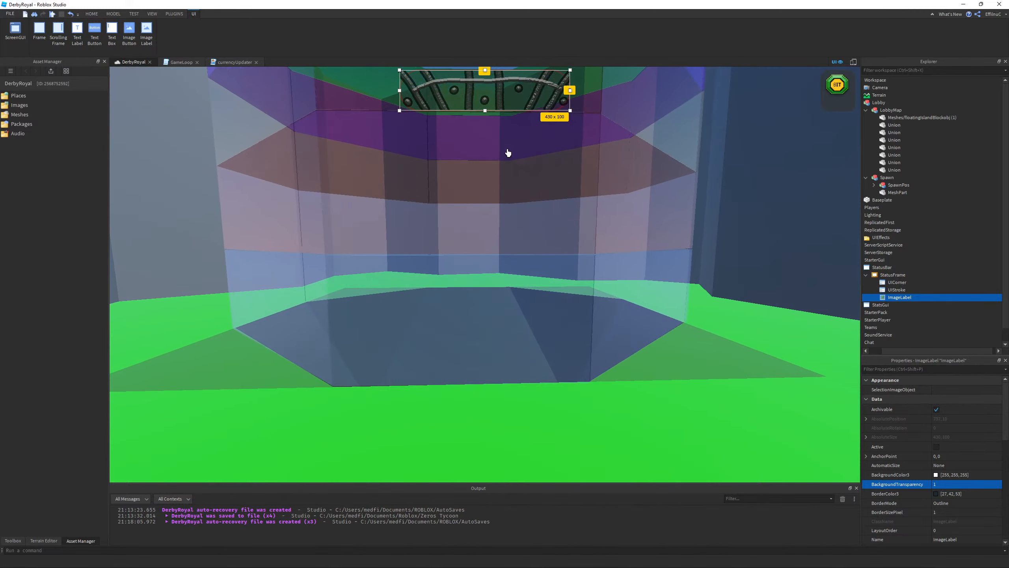
{"action": "scroll", "coordinate": [525, 126], "scroll_direction": "down", "scroll_amount": 1}
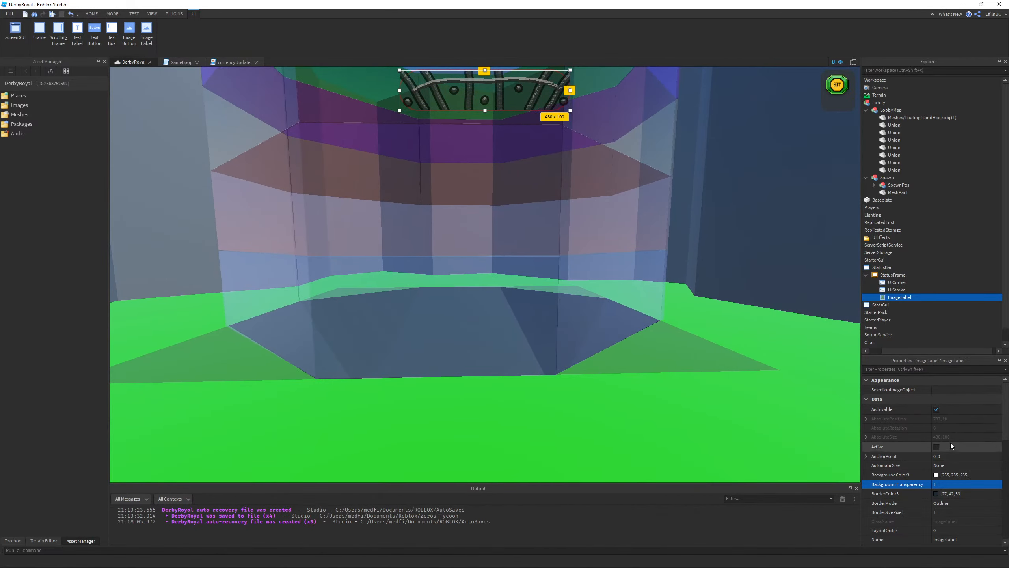
- Try the Fit and Crop scale types on the ImageLabel's image
{"action": "scroll", "coordinate": [946, 494], "scroll_direction": "down", "scroll_amount": 1}
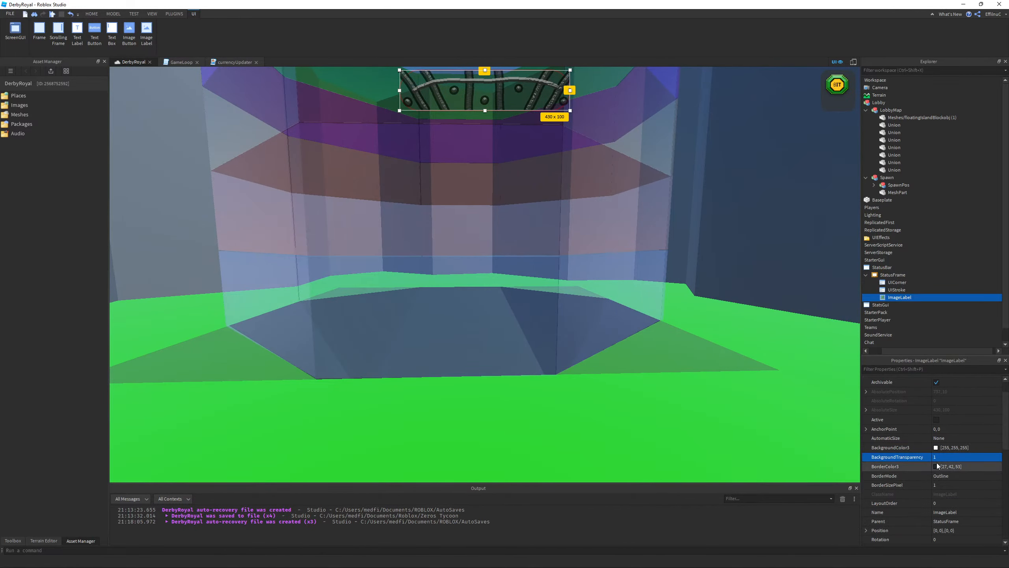
{"action": "scroll", "coordinate": [942, 456], "scroll_direction": "down", "scroll_amount": 4}
{"action": "scroll", "coordinate": [947, 457], "scroll_direction": "down", "scroll_amount": 5}
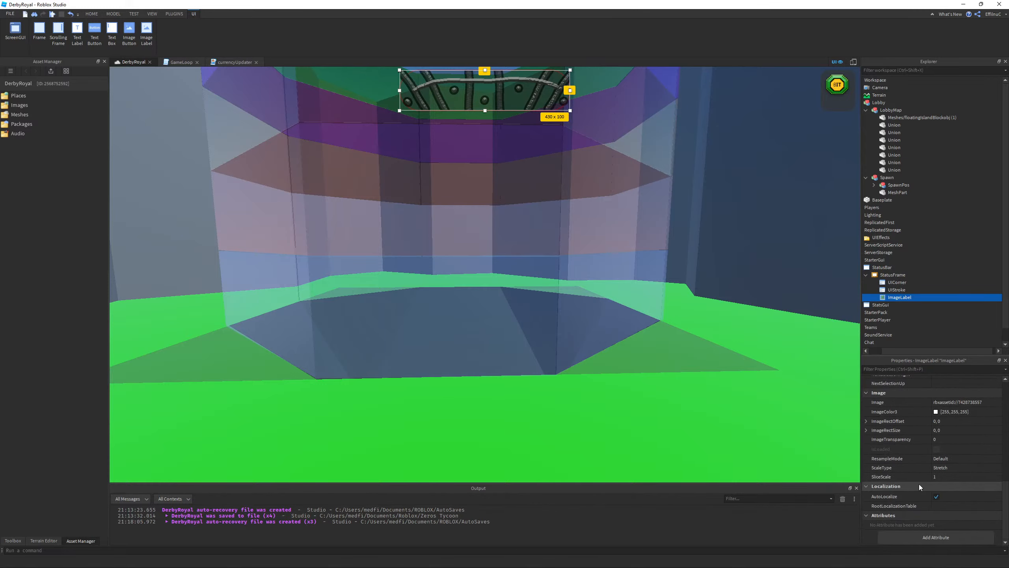
{"action": "left_click", "coordinate": [951, 467]}
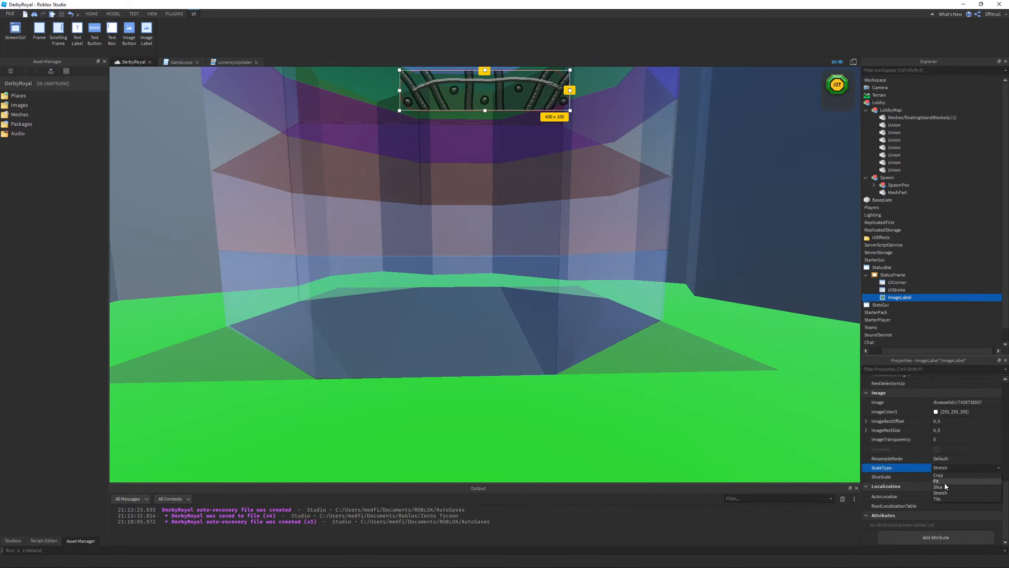
{"action": "left_click", "coordinate": [944, 482]}
{"action": "left_click", "coordinate": [948, 469]}
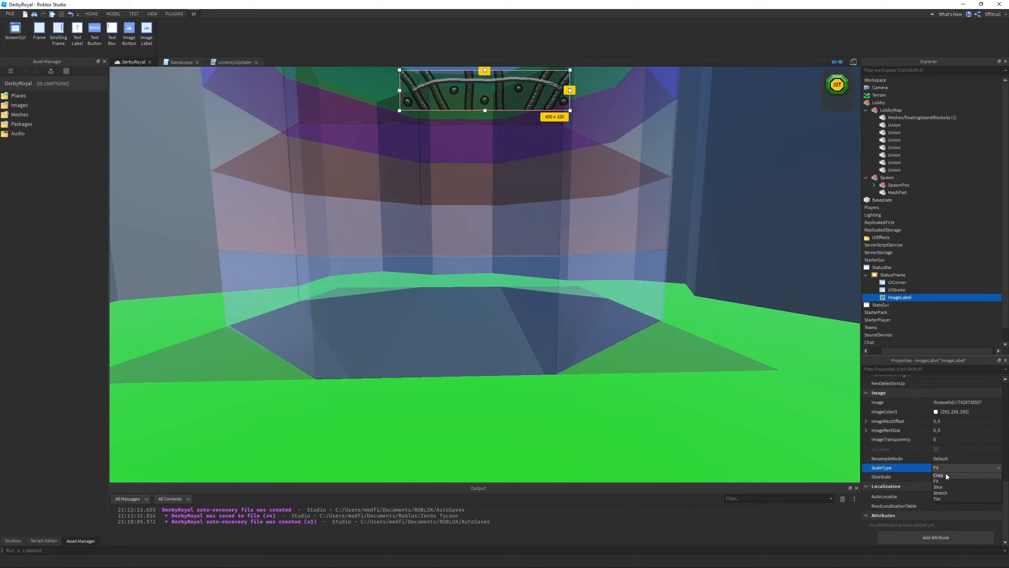
{"action": "left_click", "coordinate": [946, 476]}
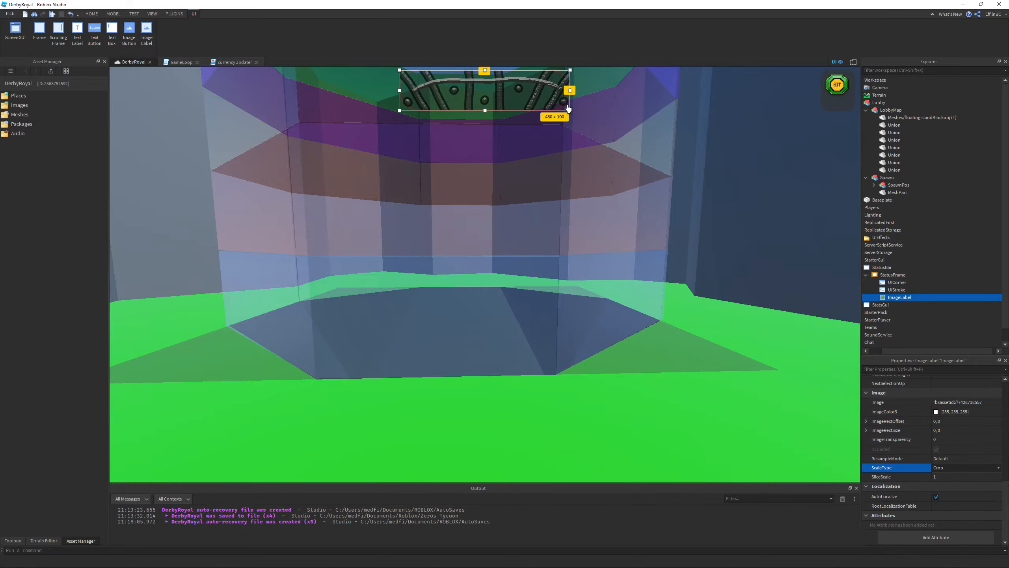
{"action": "left_click_drag", "start_coordinate": [570, 111], "coordinate": [566, 114]}
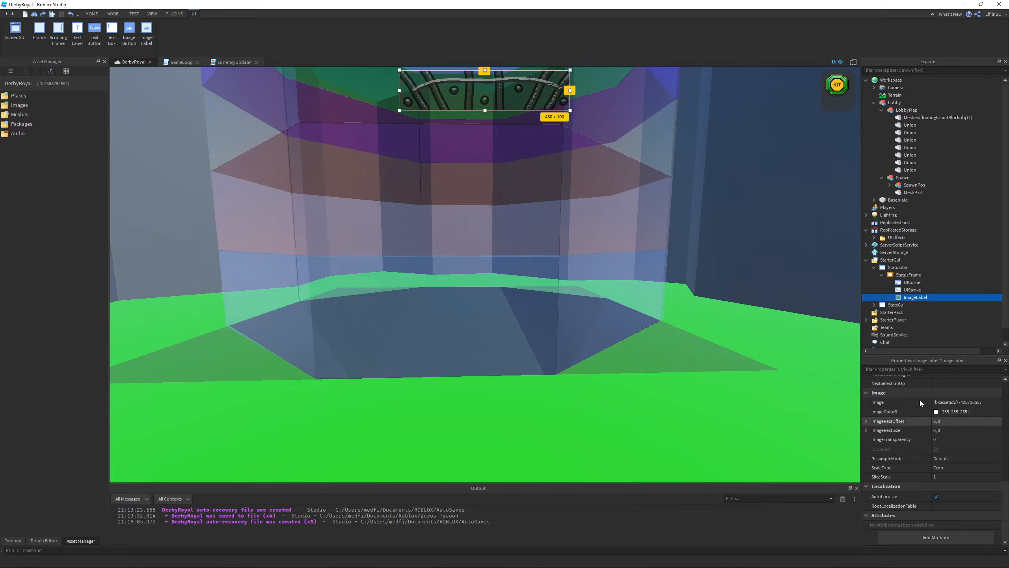
- Try the Pixelated resample mode on the ImageLabel and restore it to Default
{"action": "left_click", "coordinate": [962, 457]}
{"action": "left_click", "coordinate": [962, 458]}
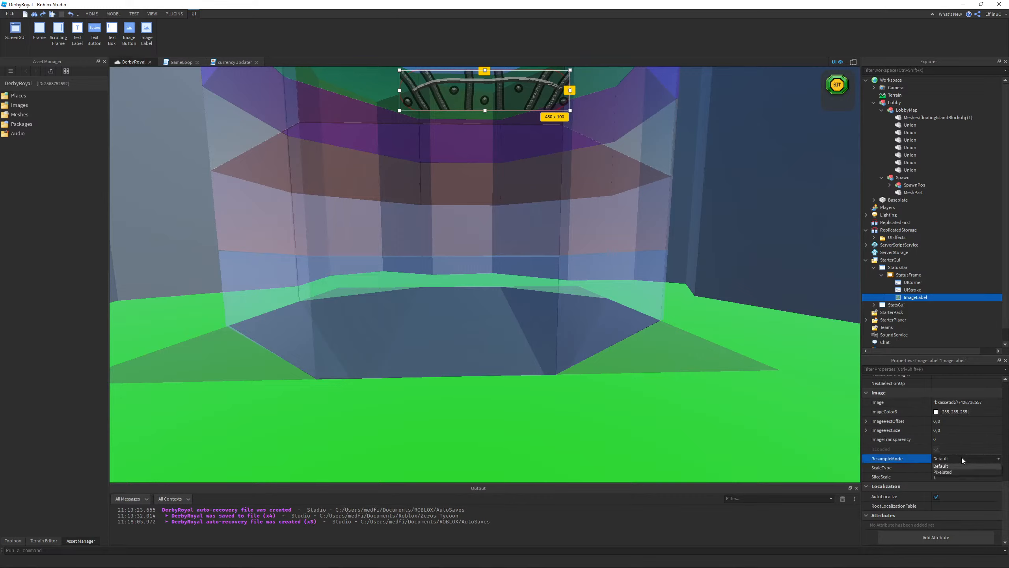
{"action": "left_click", "coordinate": [951, 473]}
{"action": "left_click", "coordinate": [952, 457]}
{"action": "left_click", "coordinate": [944, 466]}
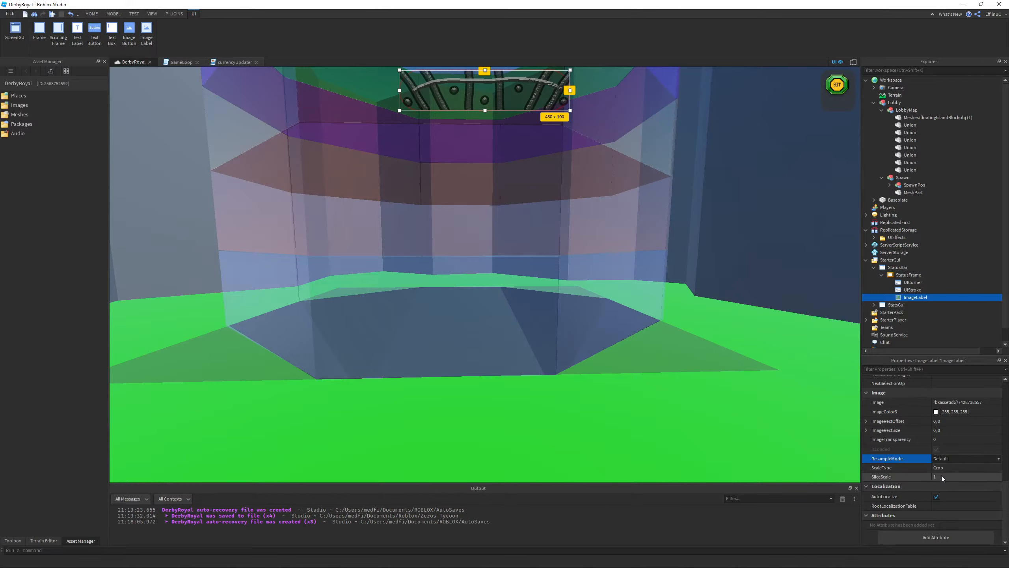
- Try the Slice scale type on the ImageLabel and settle on Fit
{"action": "left_click", "coordinate": [945, 471]}
{"action": "left_click", "coordinate": [946, 471]}
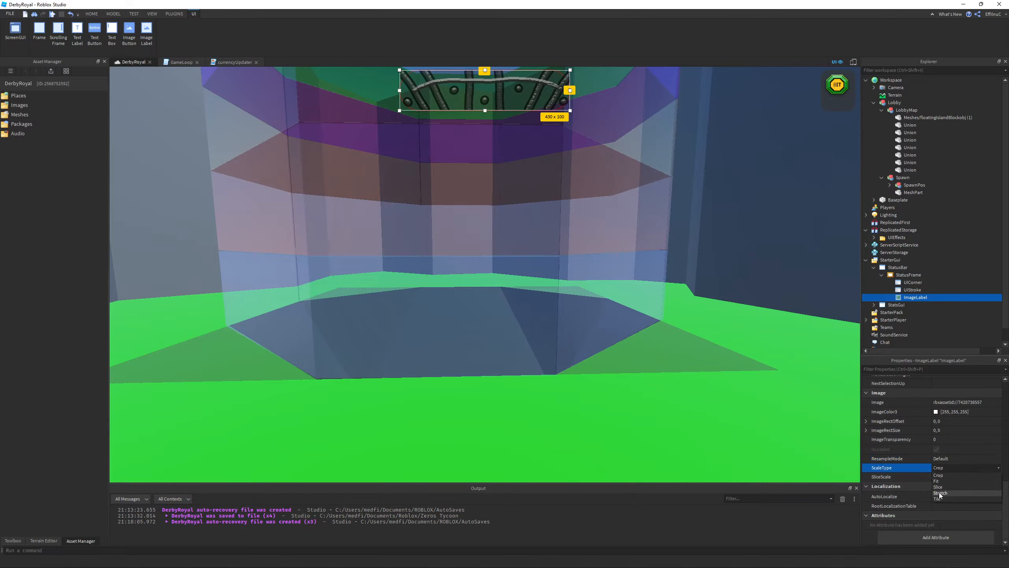
{"action": "left_click", "coordinate": [941, 487]}
{"action": "left_click", "coordinate": [949, 466]}
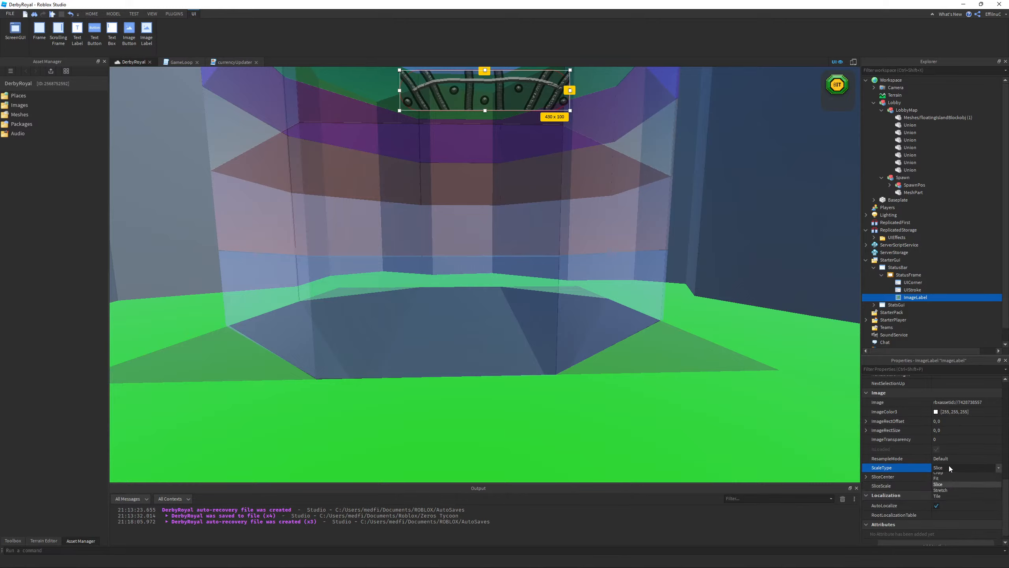
{"action": "left_click", "coordinate": [944, 482]}
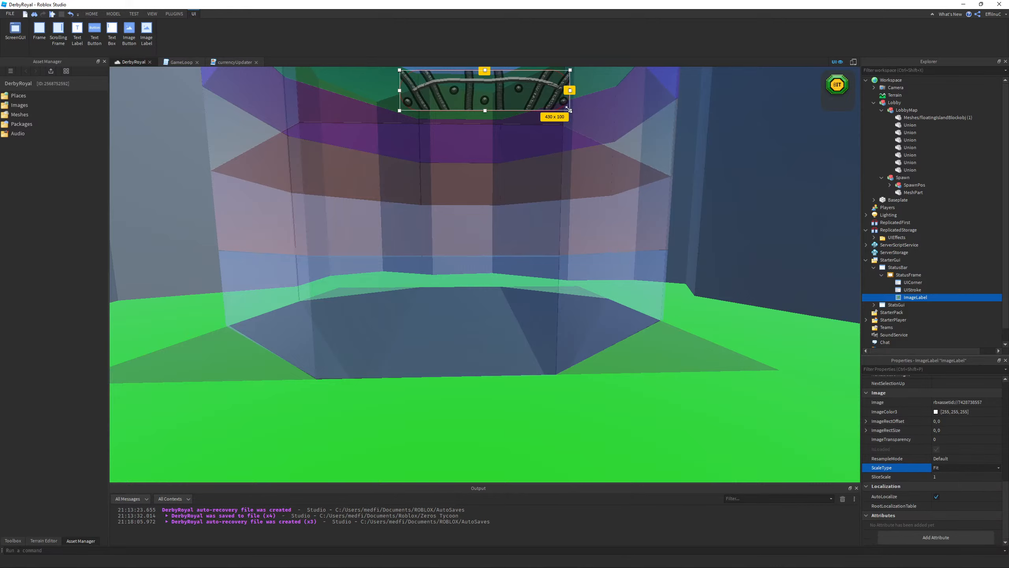
{"action": "left_click_drag", "start_coordinate": [569, 110], "coordinate": [570, 109]}
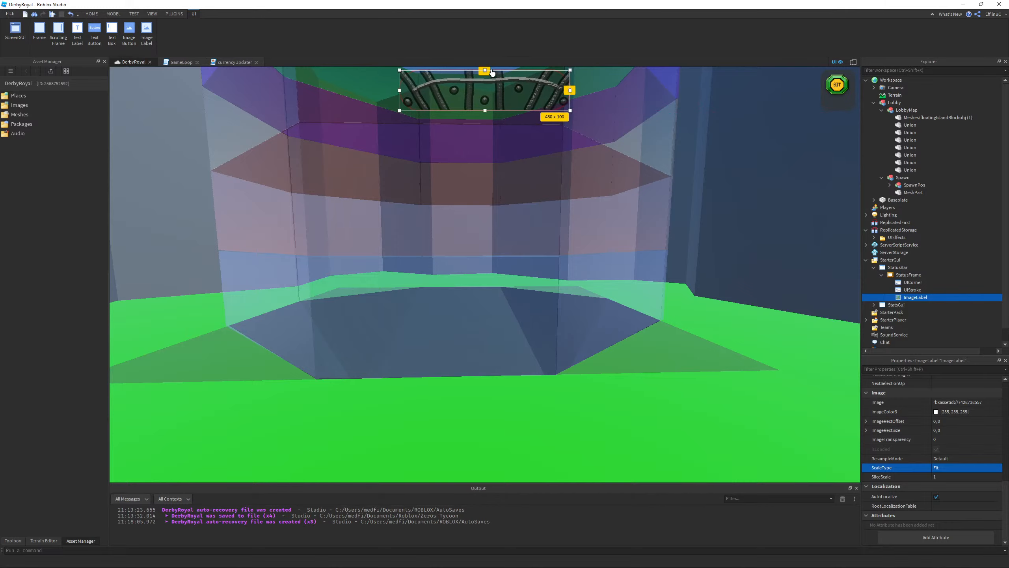
- Narrow the ImageLabel inside the rounded StatusFrame to about 386 × 100 px
{"action": "left_click_drag", "start_coordinate": [567, 70], "coordinate": [563, 74]}
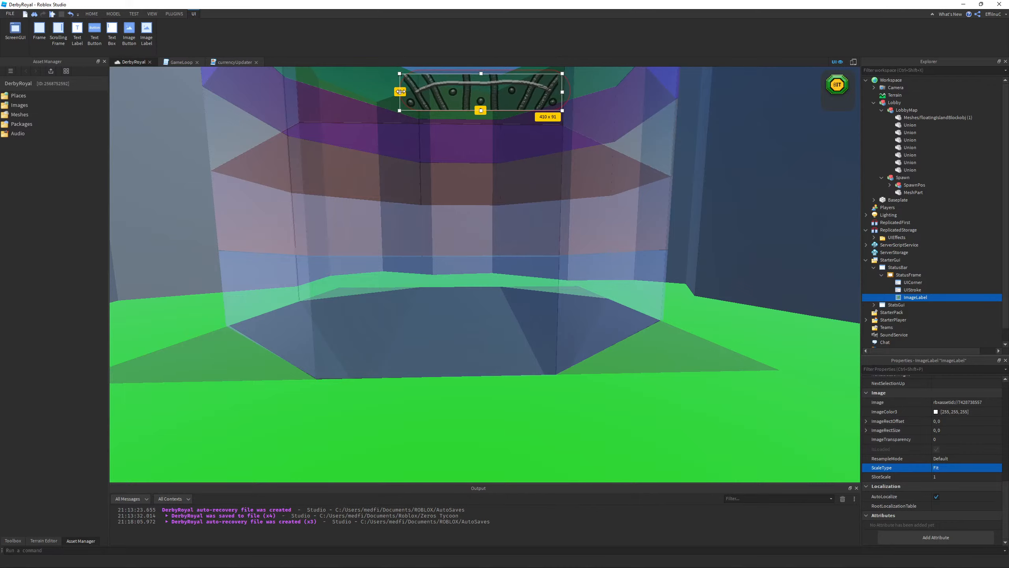
{"action": "left_click_drag", "start_coordinate": [400, 92], "coordinate": [406, 91]}
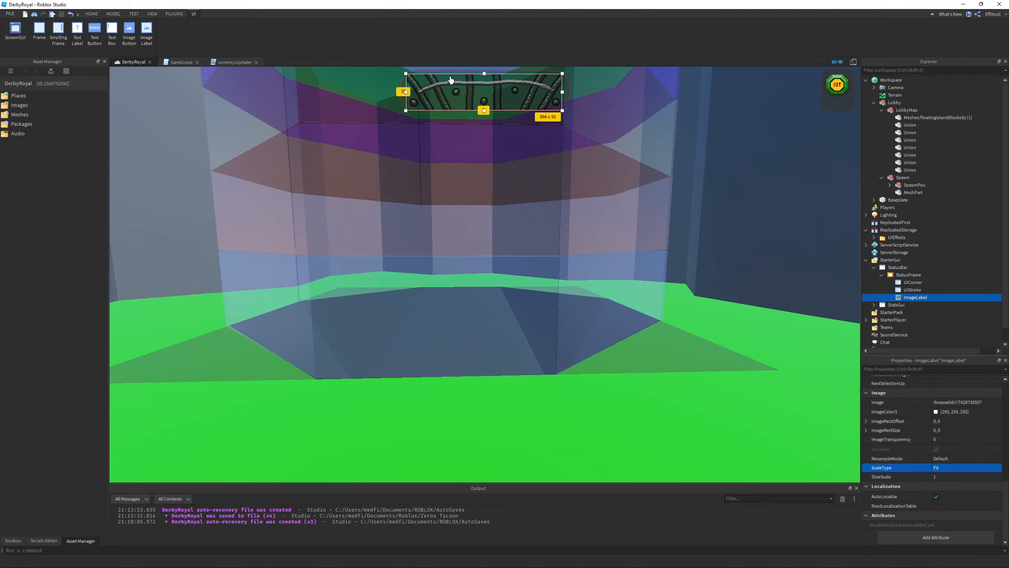
{"action": "left_click_drag", "start_coordinate": [485, 74], "coordinate": [485, 70]}
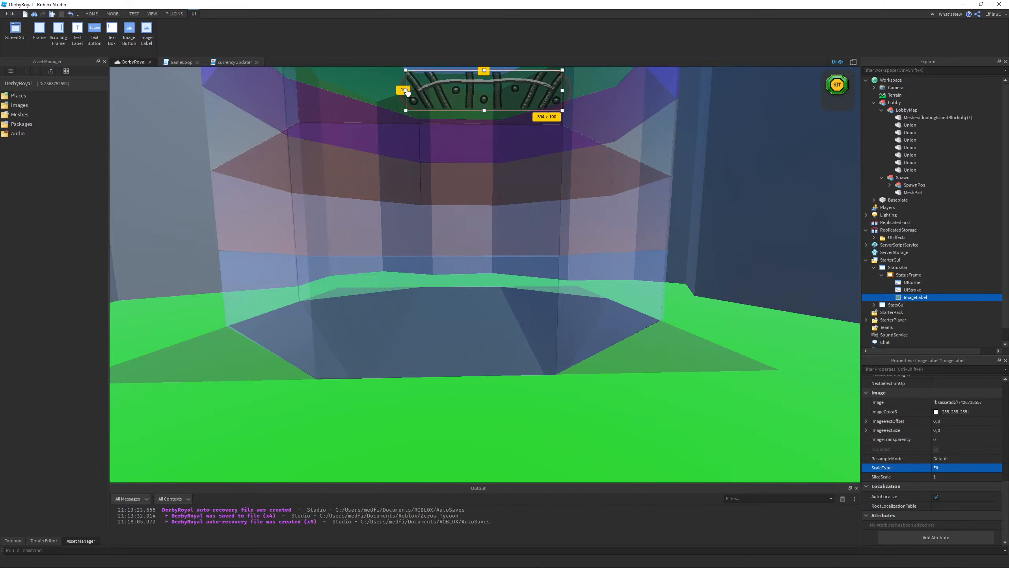
{"action": "left_click_drag", "start_coordinate": [405, 90], "coordinate": [409, 90]}
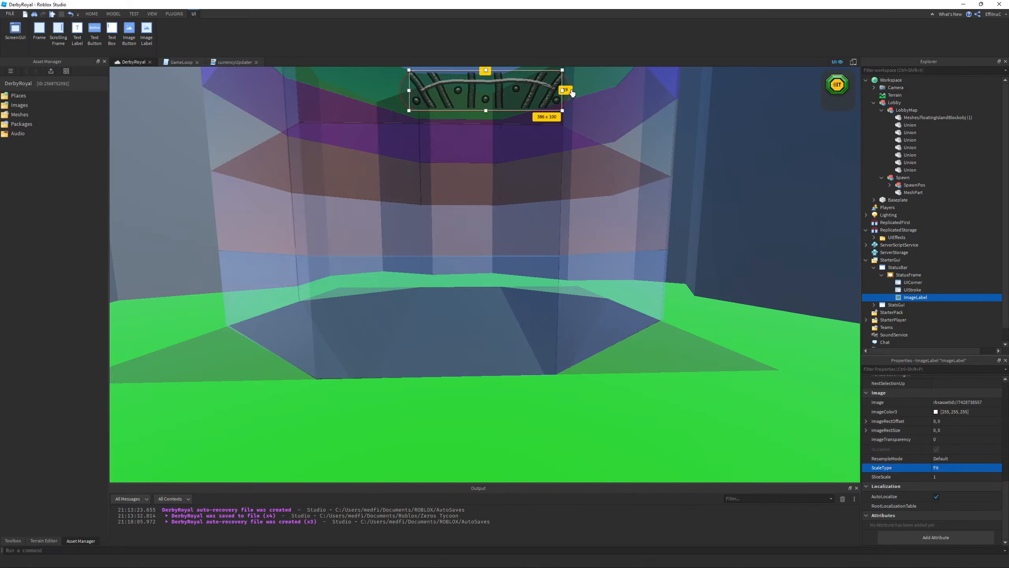
- Examine the background image inside the rounded status bar against different parts of the scene
{"action": "left_click", "coordinate": [587, 103]}
{"action": "right_click_drag", "start_coordinate": [643, 173], "coordinate": [646, 169]}
{"action": "key", "text": "w"}
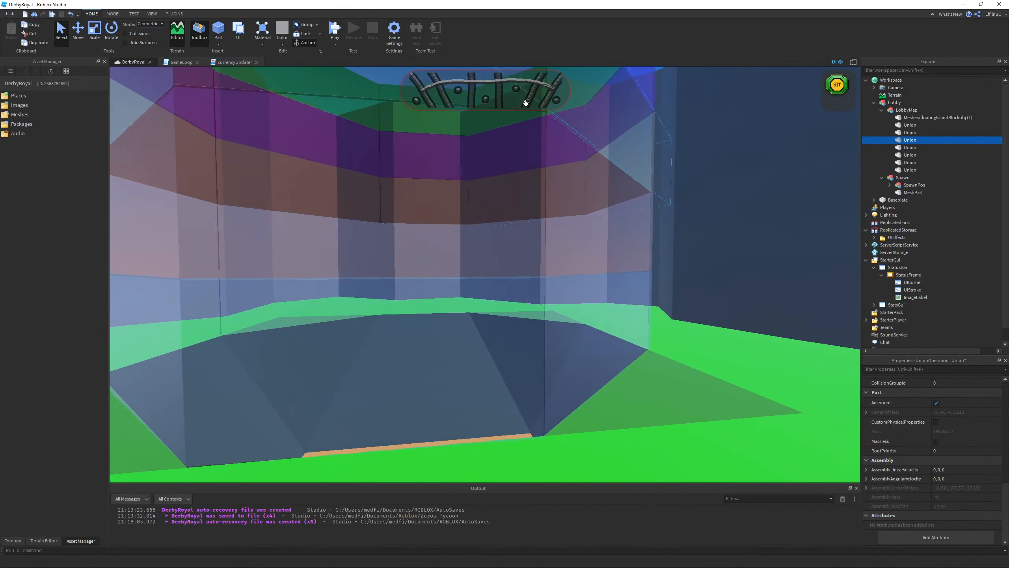
{"action": "key", "text": "s"}
{"action": "left_click", "coordinate": [891, 297]}
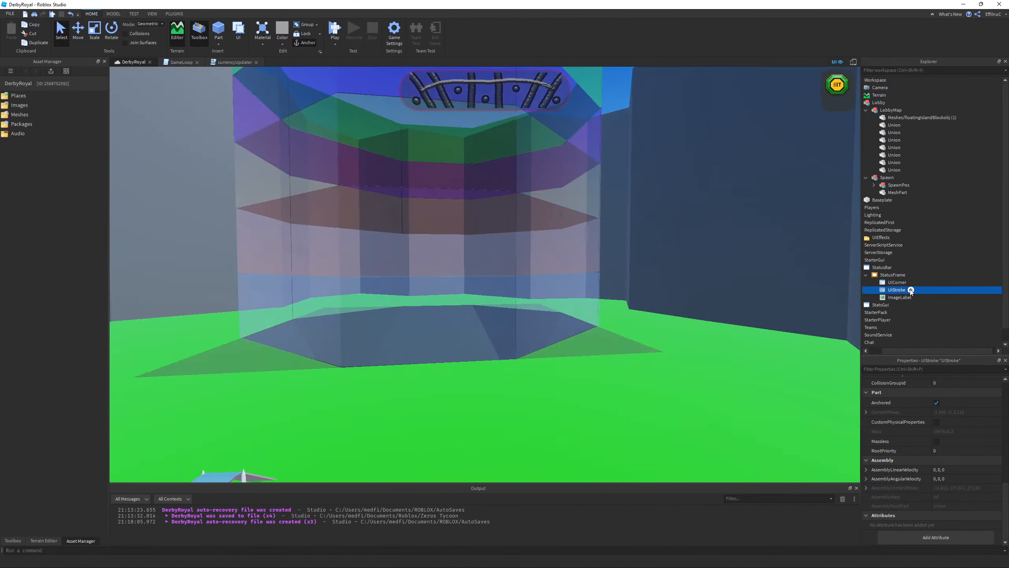
{"action": "right_click_drag", "start_coordinate": [856, 285], "coordinate": [848, 279]}
{"action": "key", "text": "w"}
- Copy the StatusFrame's UICorner and paste it into the ImageLabel
{"action": "left_click", "coordinate": [908, 283]}
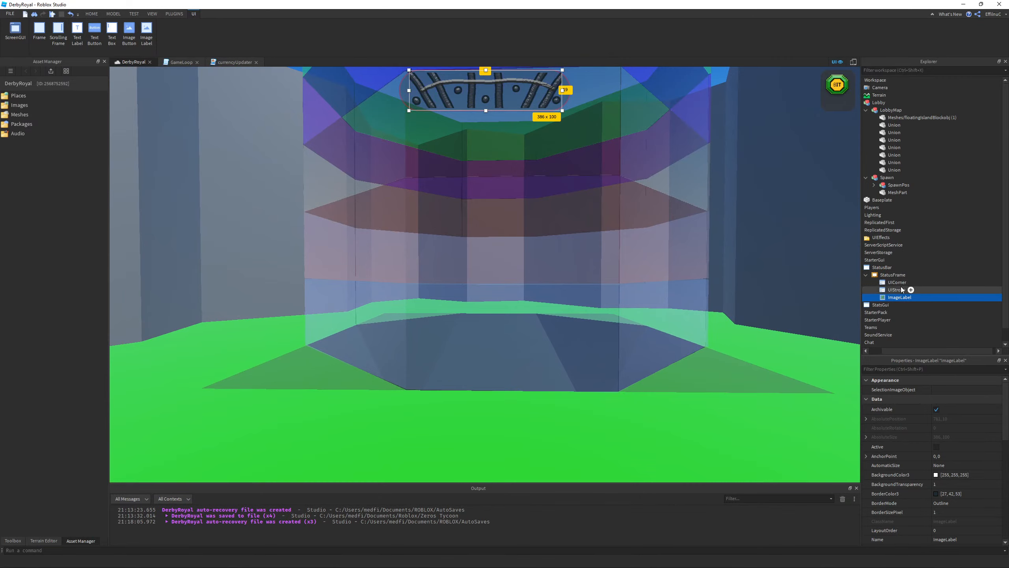
{"action": "left_click", "coordinate": [905, 289], "text": "shift"}
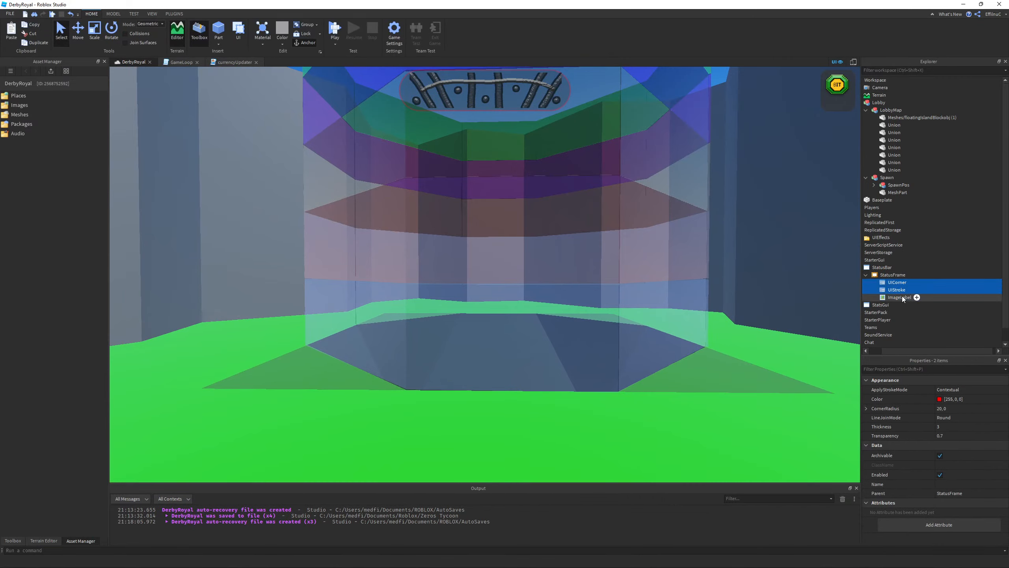
{"action": "left_click", "coordinate": [904, 298]}
{"action": "left_click", "coordinate": [902, 290]}
{"action": "left_click", "coordinate": [900, 284]}
{"action": "right_click", "coordinate": [901, 287]}
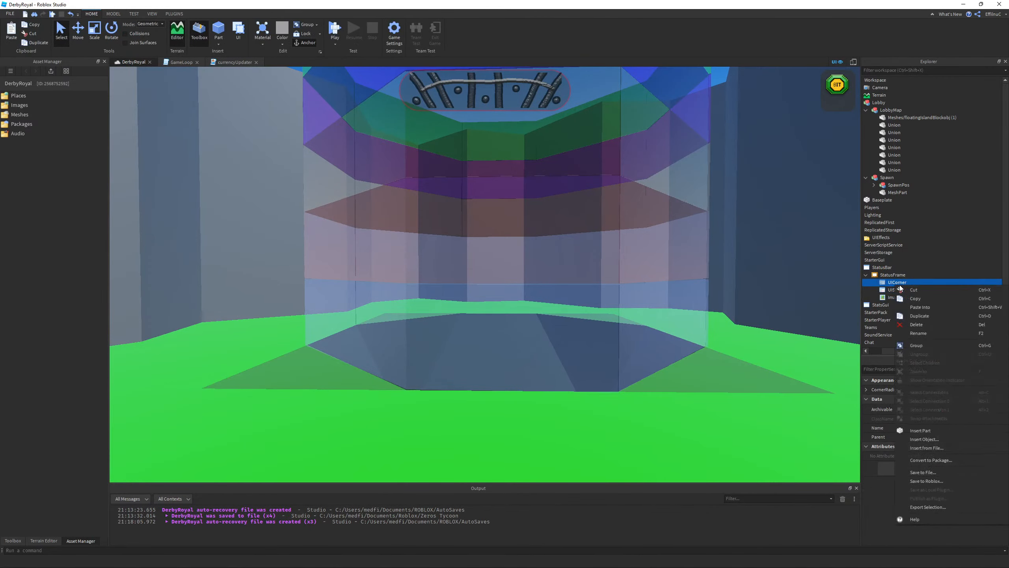
{"action": "left_click", "coordinate": [897, 285]}
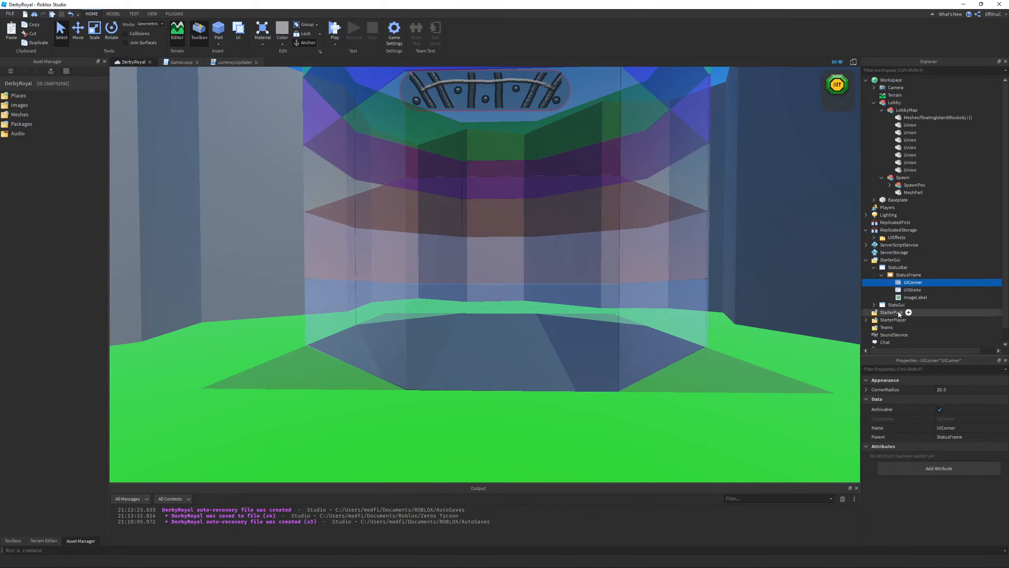
{"action": "left_click_drag", "start_coordinate": [910, 297], "coordinate": [908, 290]}
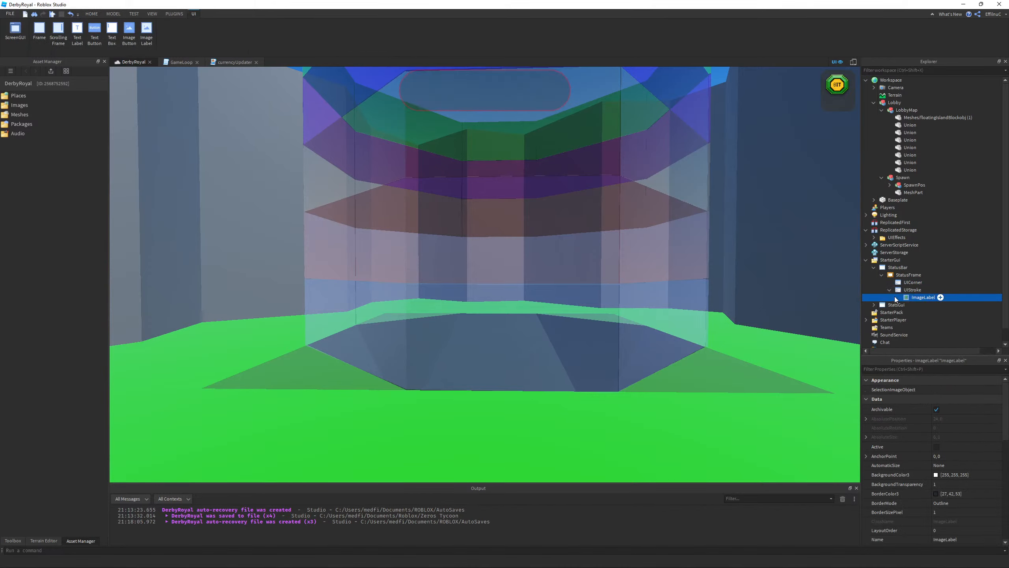
{"action": "key", "text": "ctrl+z"}
{"action": "right_click", "coordinate": [906, 296]}
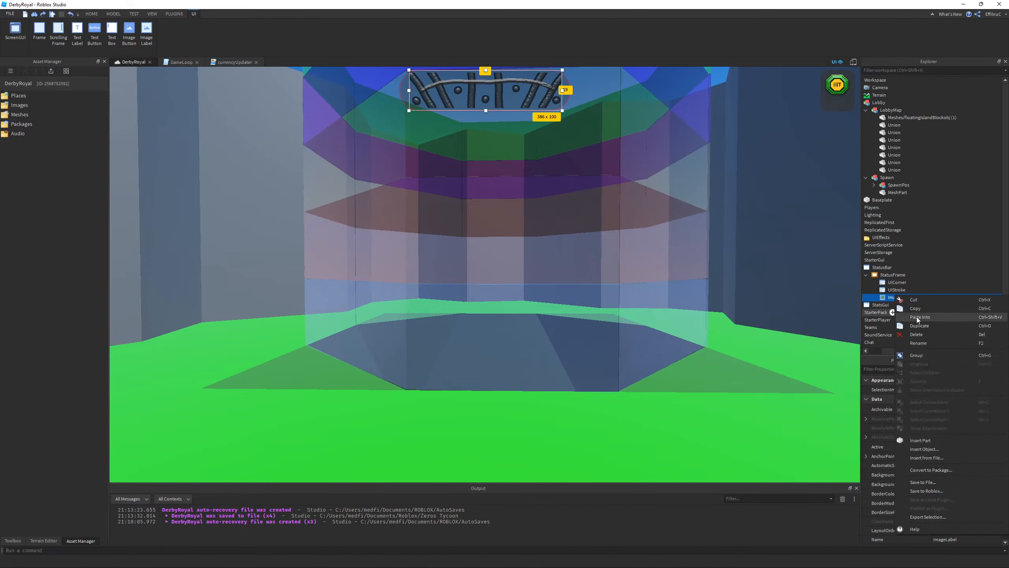
{"action": "left_click", "coordinate": [916, 318]}
{"action": "left_click", "coordinate": [896, 297]}
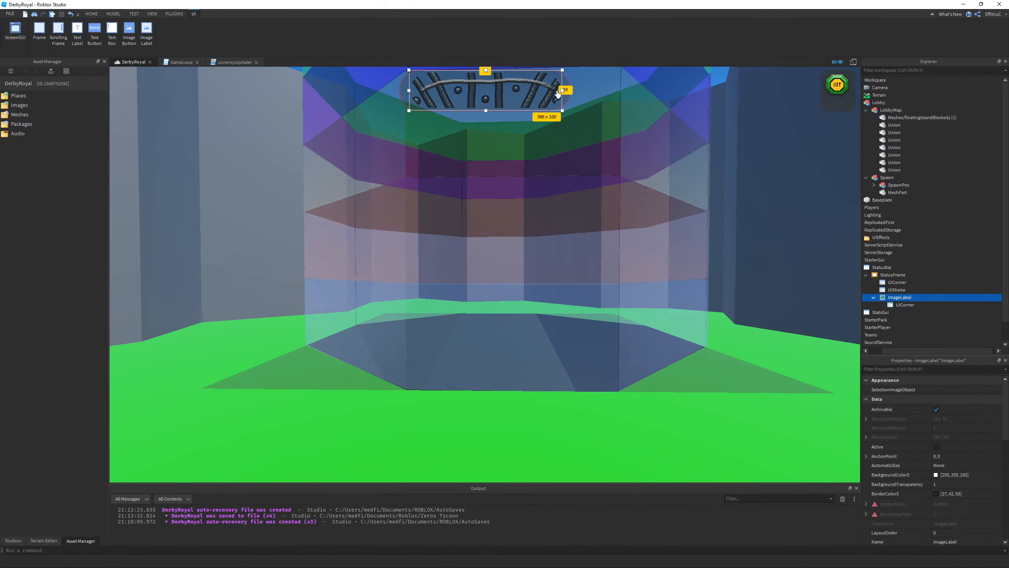
- Widen the ImageLabel to the StatusFrame's right edge, making it about 406 × 100 px
{"action": "left_click_drag", "start_coordinate": [563, 90], "coordinate": [571, 91]}
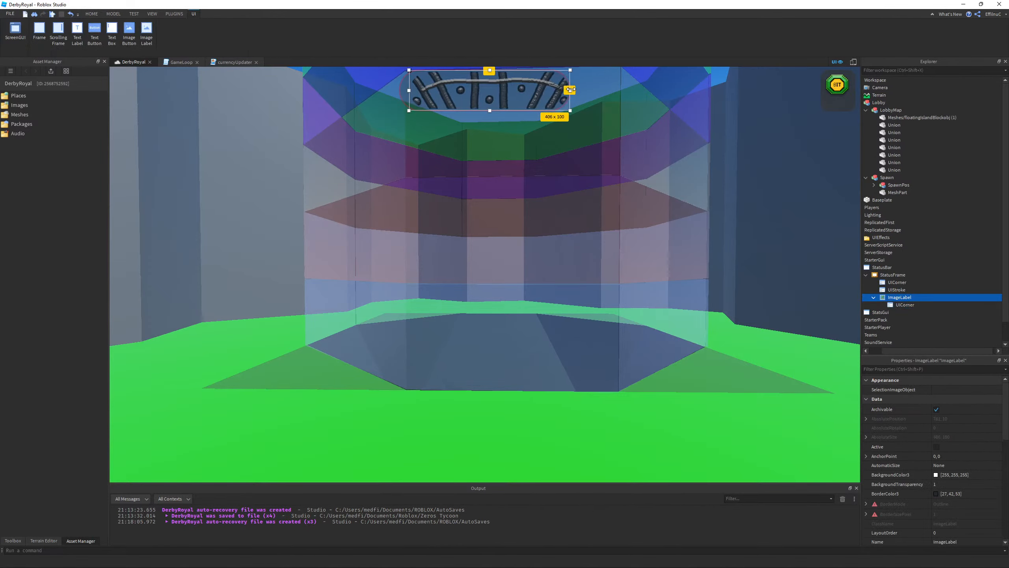
- Widen the status bar's image label to 430 x 100 so it fills the status frame
{"action": "left_click_drag", "start_coordinate": [409, 91], "coordinate": [399, 90]}
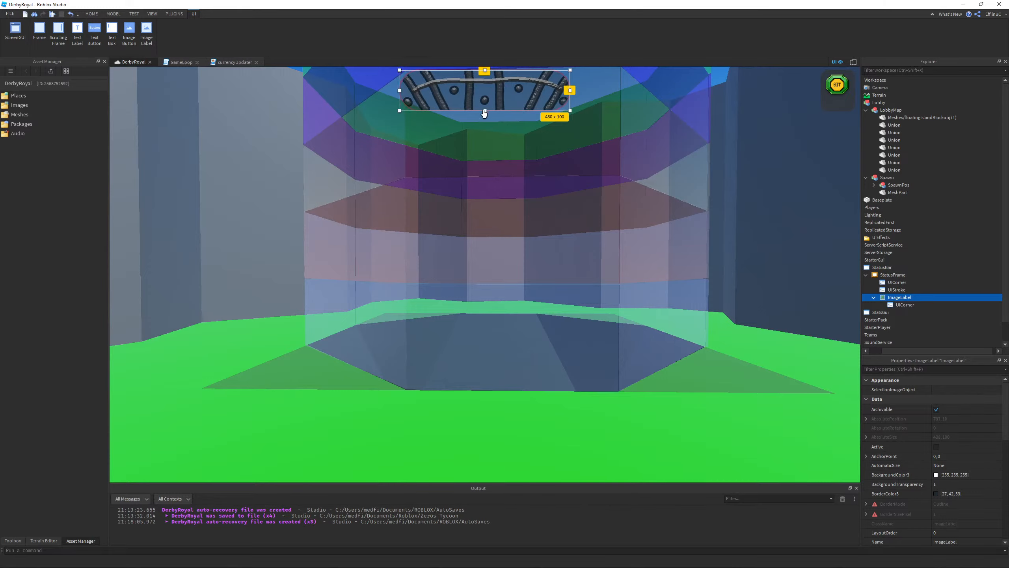
{"action": "left_click_drag", "start_coordinate": [484, 111], "coordinate": [486, 110]}
{"action": "left_click", "coordinate": [582, 164]}
{"action": "left_click", "coordinate": [779, 243]}
{"action": "scroll", "coordinate": [797, 231], "scroll_direction": "down", "scroll_amount": 3}
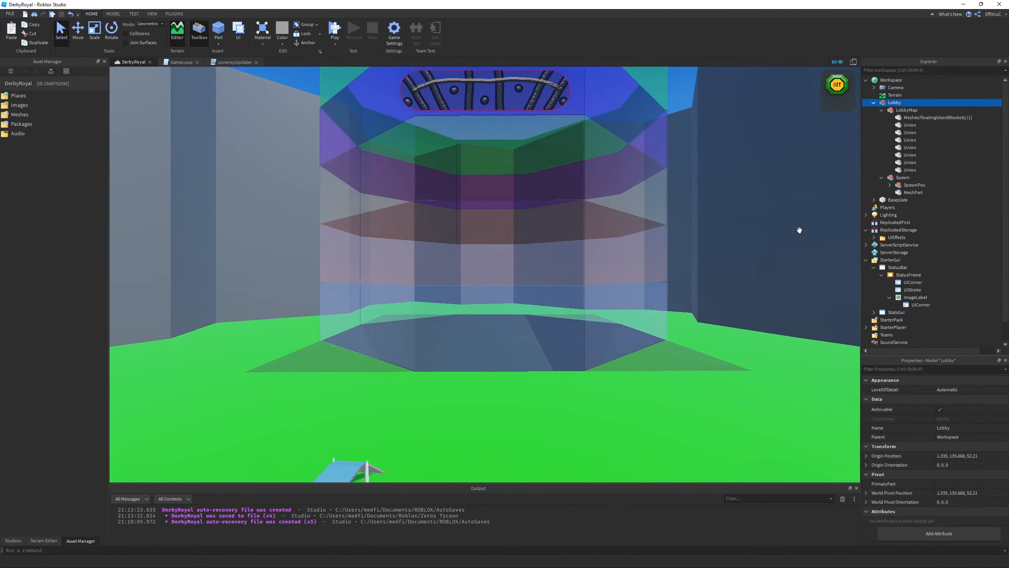
{"action": "scroll", "coordinate": [811, 247], "scroll_direction": "up", "scroll_amount": 3}
{"action": "right_click_drag", "start_coordinate": [811, 247], "coordinate": [762, 238]}
{"action": "right_click_drag", "start_coordinate": [505, 108], "coordinate": [609, 221]}
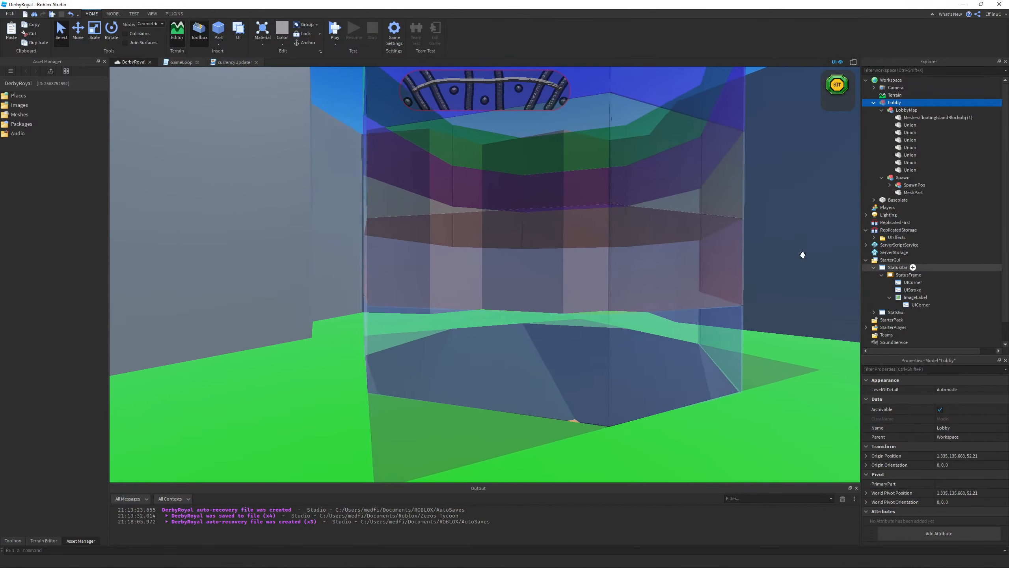
{"action": "right_click_drag", "start_coordinate": [802, 253], "coordinate": [747, 250]}
{"action": "scroll", "coordinate": [948, 314], "scroll_direction": "down", "scroll_amount": 1}
- Rename the ImageLabel inside StatusFrame as StatusTexture
{"action": "left_click", "coordinate": [910, 276]}
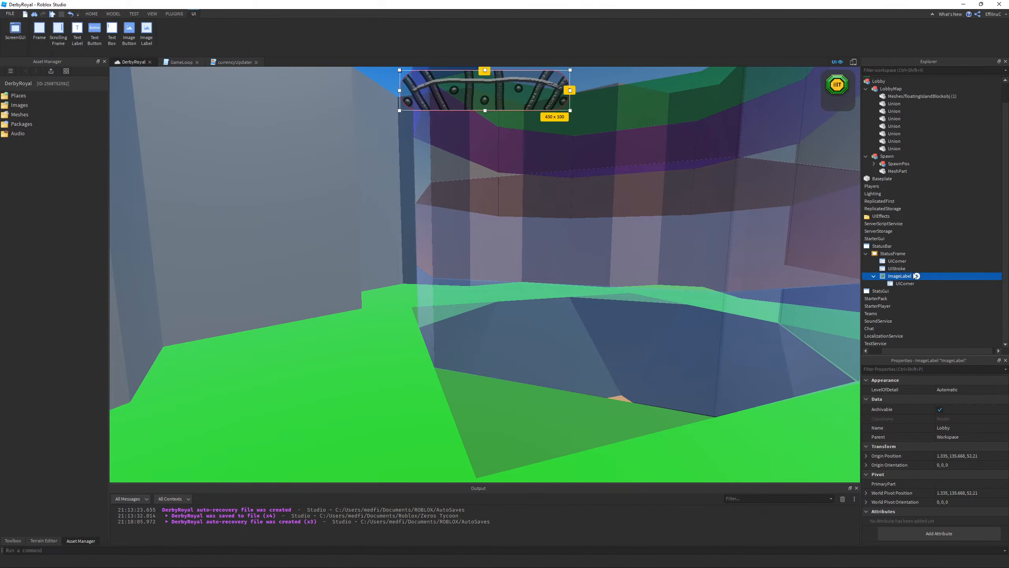
{"action": "left_click", "coordinate": [900, 284]}
{"action": "left_click", "coordinate": [897, 277]}
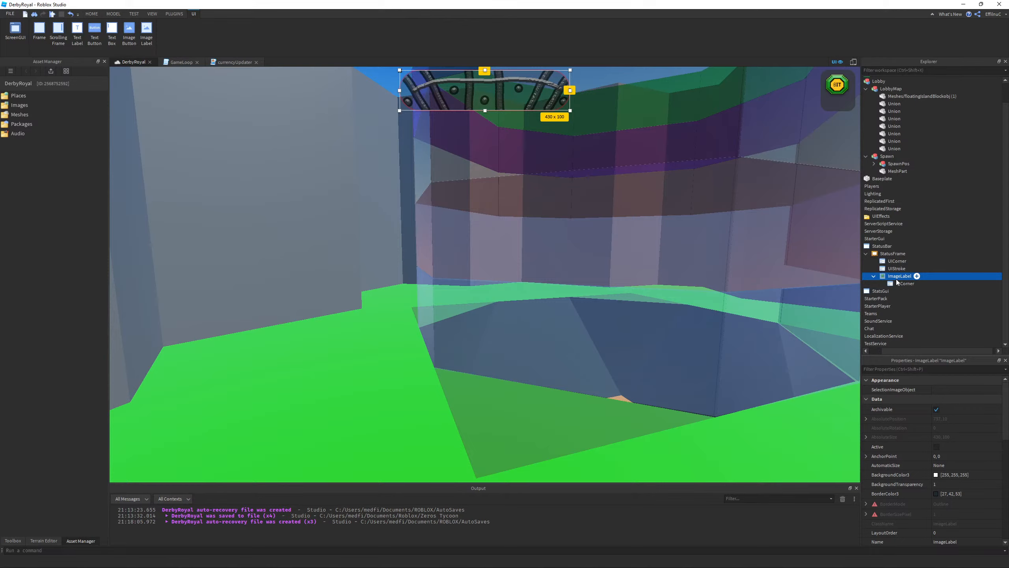
{"action": "right_click", "coordinate": [897, 278]}
{"action": "left_click", "coordinate": [915, 326]}
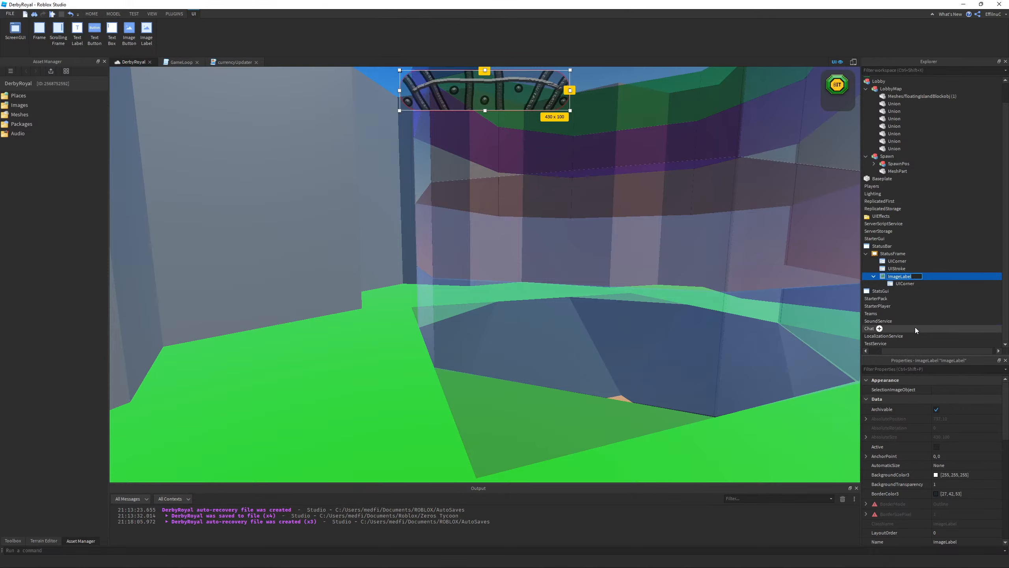
{"action": "type", "text": "StatusTexture"}
{"action": "key", "text": "Return"}
- Set StatusTexture's image transparency to 0.7 and view the bar against the scene
{"action": "mouse_move", "coordinate": [591, 278]}
{"action": "right_mouse_down"}
{"action": "mouse_move", "coordinate": [556, 278]}
{"action": "mouse_move", "coordinate": [610, 278]}
{"action": "right_mouse_up"}
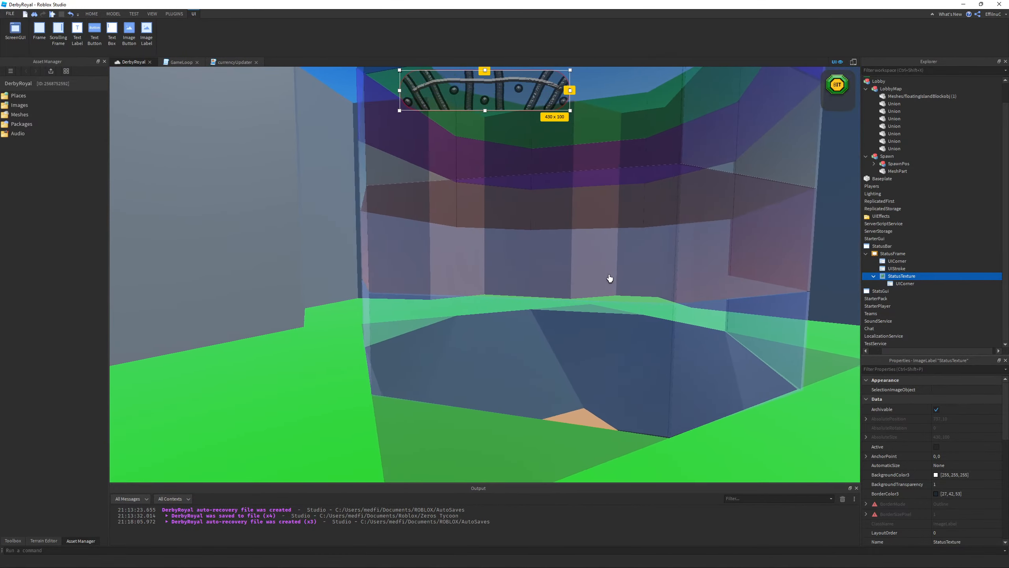
{"action": "scroll", "coordinate": [935, 461], "scroll_direction": "down", "scroll_amount": 4}
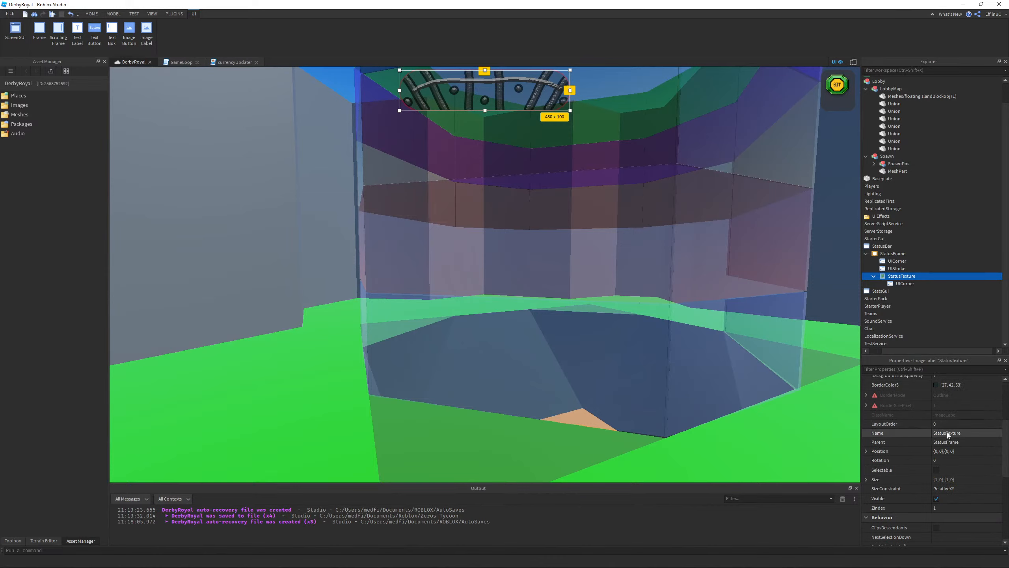
{"action": "scroll", "coordinate": [948, 433], "scroll_direction": "down", "scroll_amount": 5}
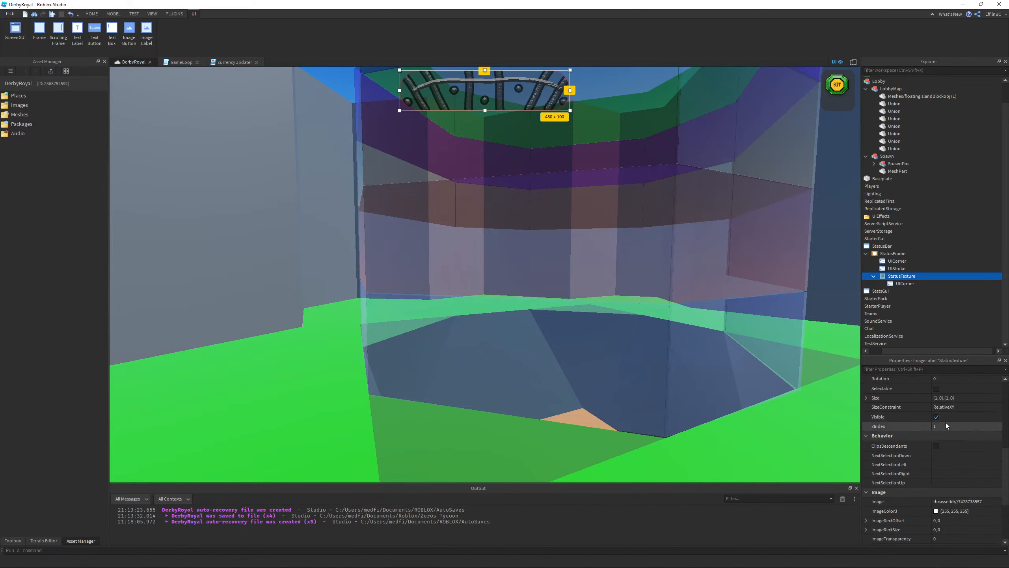
{"action": "scroll", "coordinate": [941, 466], "scroll_direction": "down", "scroll_amount": 1}
{"action": "left_click", "coordinate": [945, 458]}
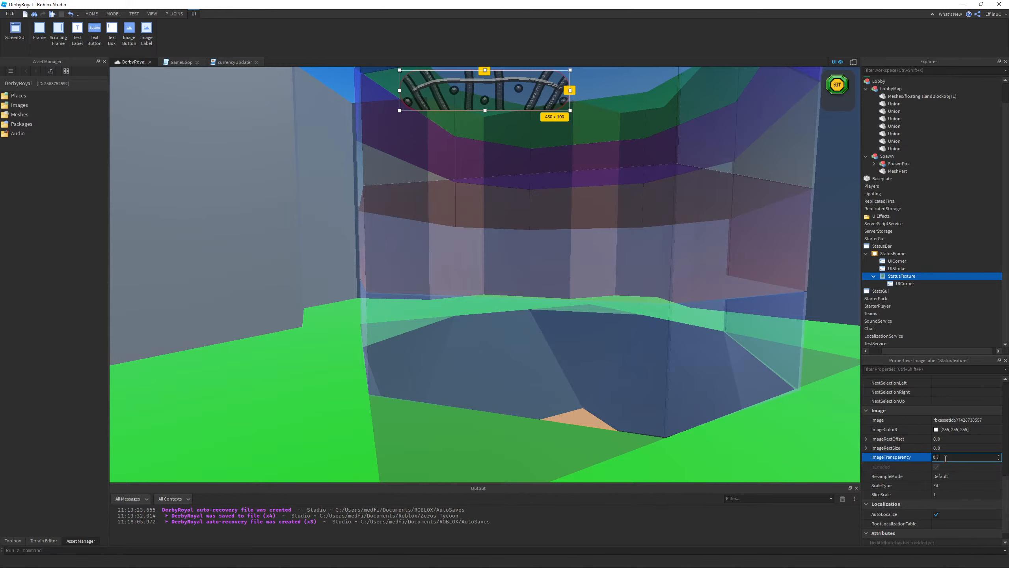
{"action": "key", "text": "Return"}
{"action": "right_click_drag", "start_coordinate": [783, 407], "coordinate": [699, 315]}
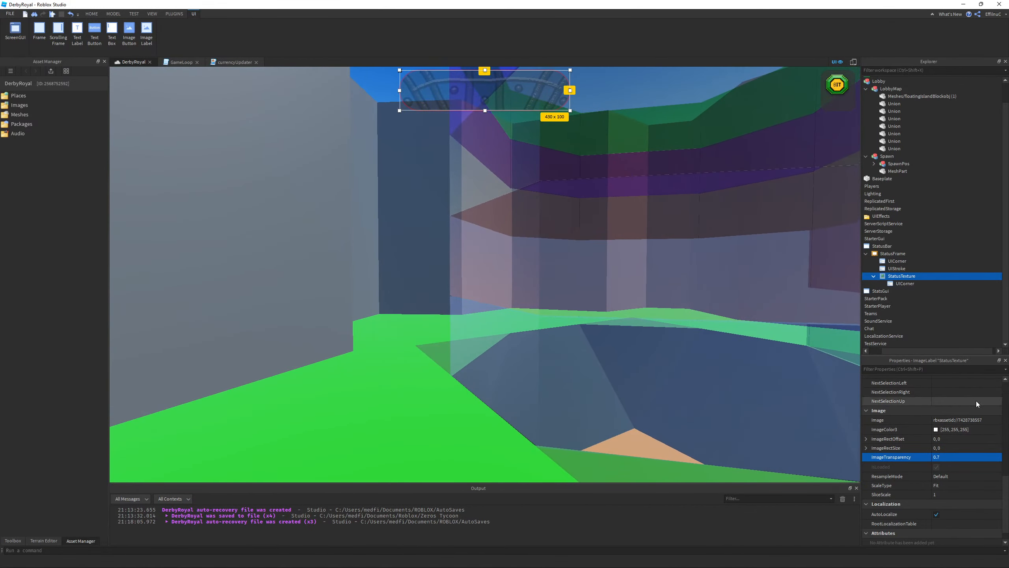
- Try other image transparency values for StatusTexture, including 0.4 and 0.6
{"action": "left_click", "coordinate": [954, 458]}
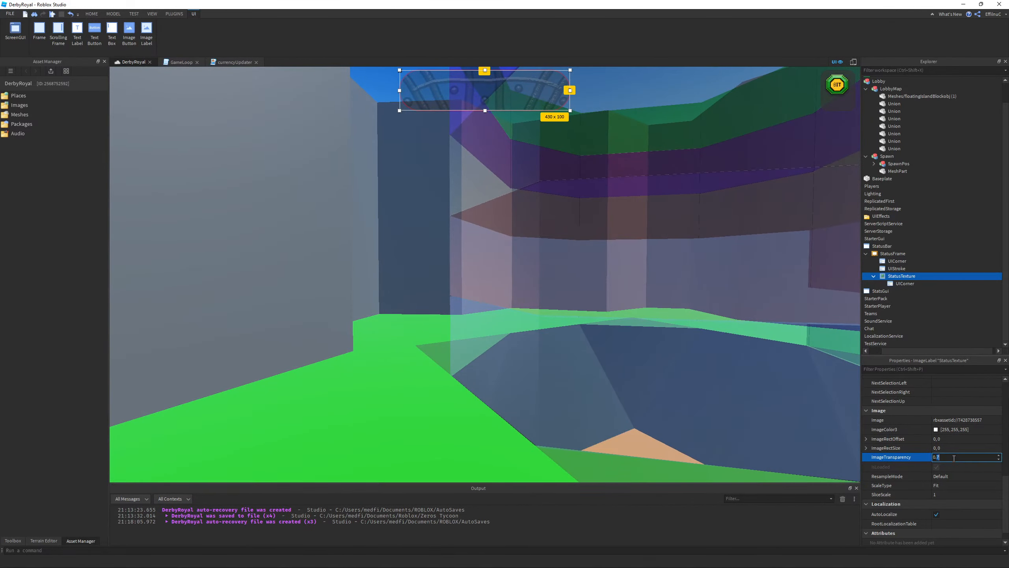
{"action": "key", "text": "Return"}
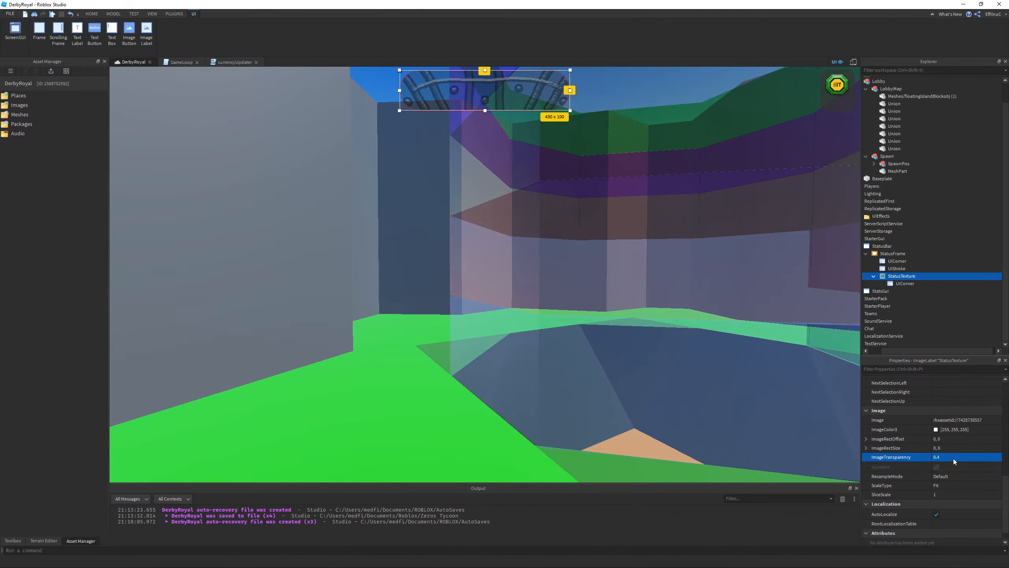
{"action": "left_click", "coordinate": [954, 459]}
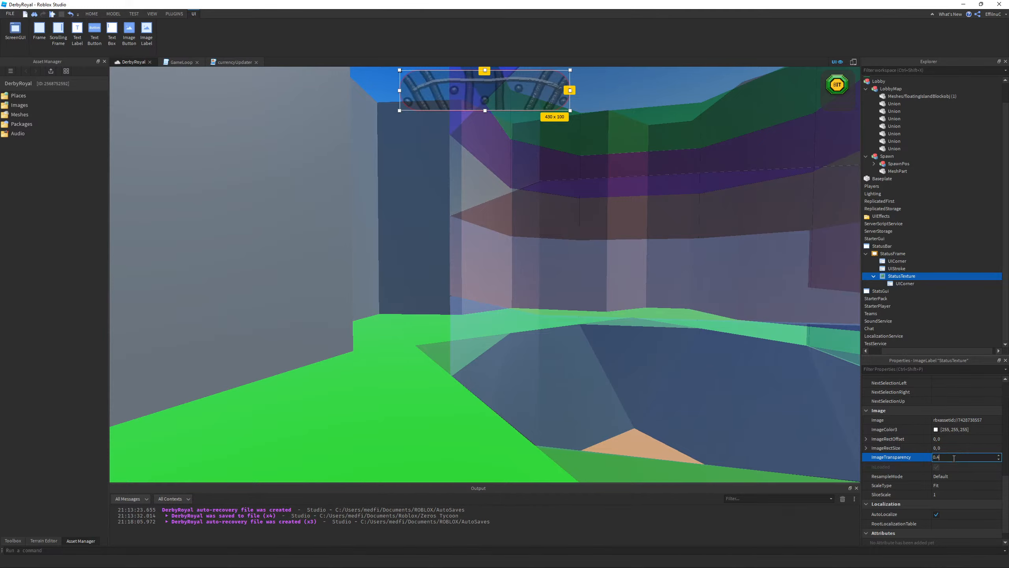
{"action": "key", "text": "Return"}
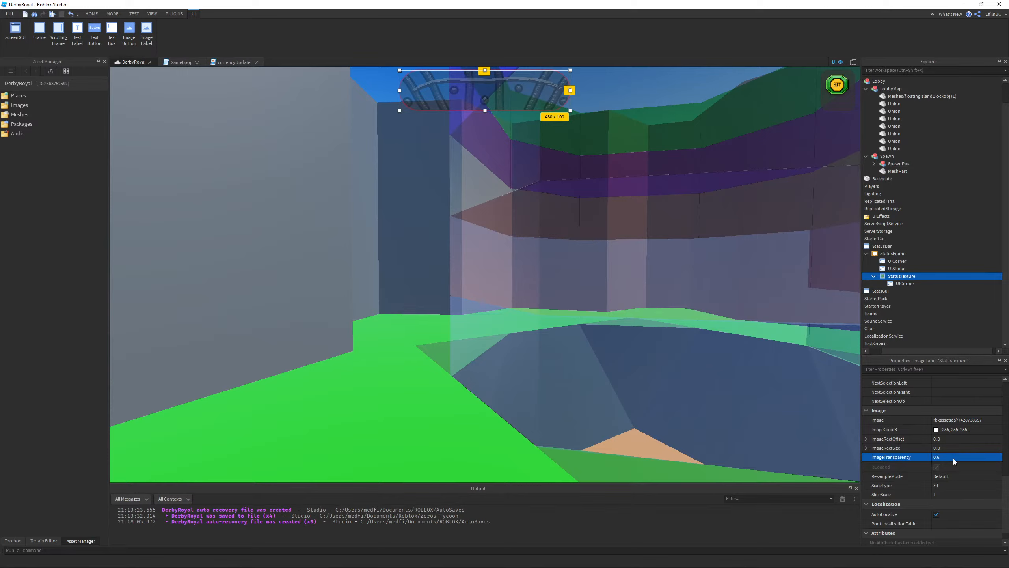
{"action": "left_click", "coordinate": [954, 459]}
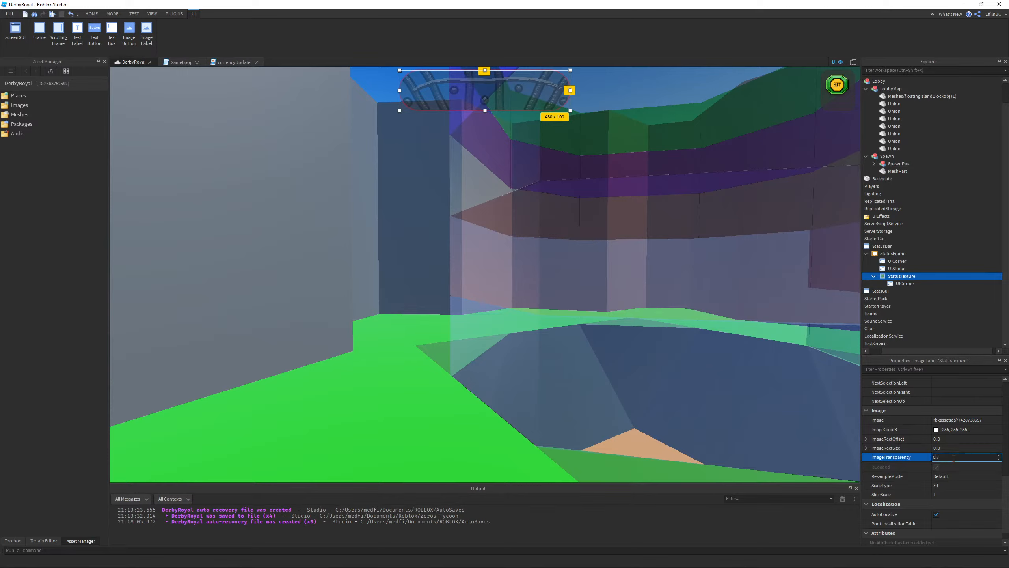
{"action": "key", "text": "Return"}
- Set StatusTexture's image transparency to 0.3 and check the bar against the scene
{"action": "left_click", "coordinate": [954, 460]}
{"action": "key", "text": "Return"}
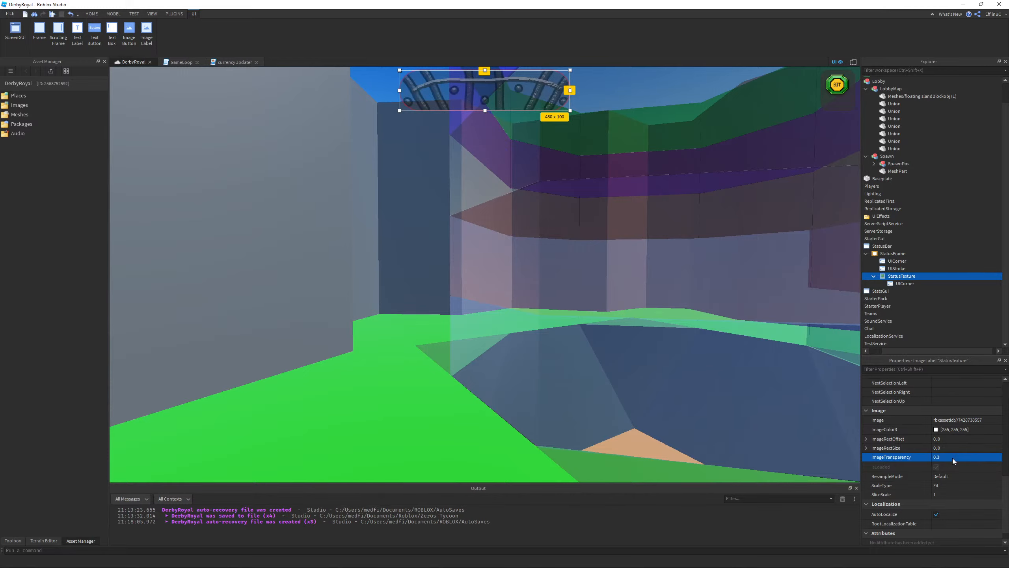
{"action": "right_click_drag", "start_coordinate": [406, 191], "coordinate": [444, 147]}
{"action": "left_click", "coordinate": [438, 198]}
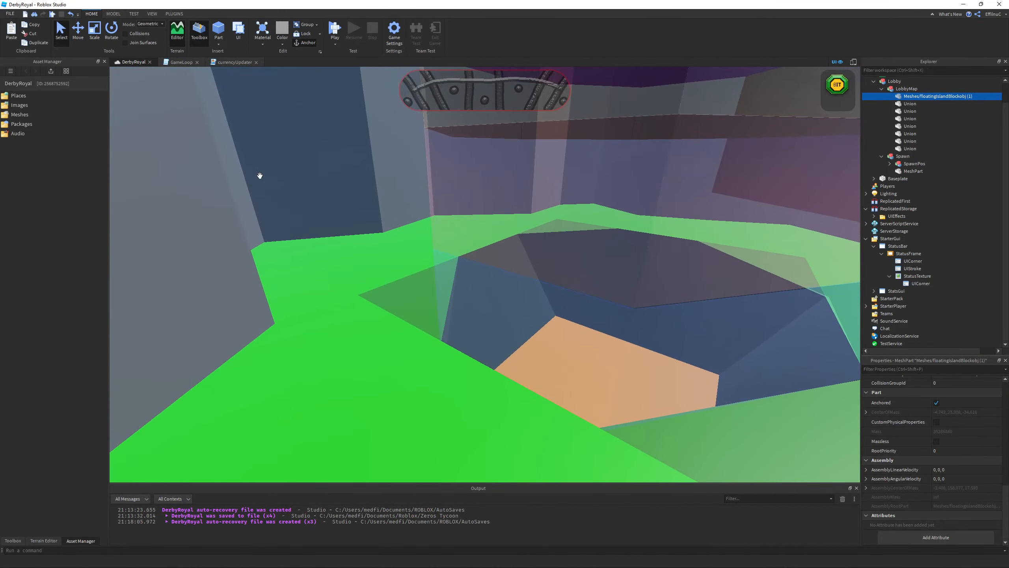
{"action": "right_click_drag", "start_coordinate": [351, 163], "coordinate": [752, 149]}
{"action": "right_click_drag", "start_coordinate": [749, 73], "coordinate": [834, 179]}
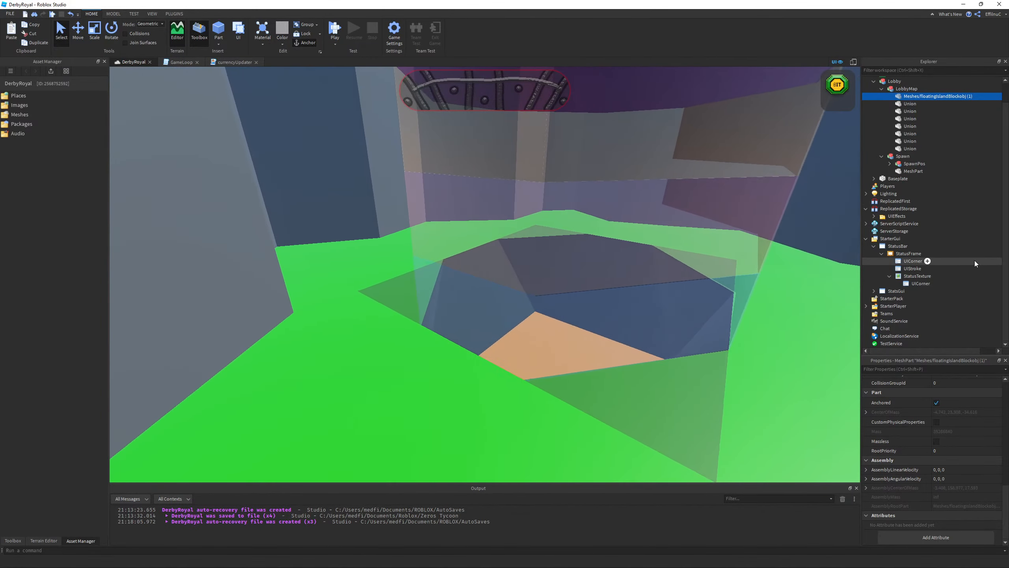
- Insert a TextLabel into StatusFrame
{"action": "left_click", "coordinate": [890, 276]}
{"action": "left_click", "coordinate": [909, 261]}
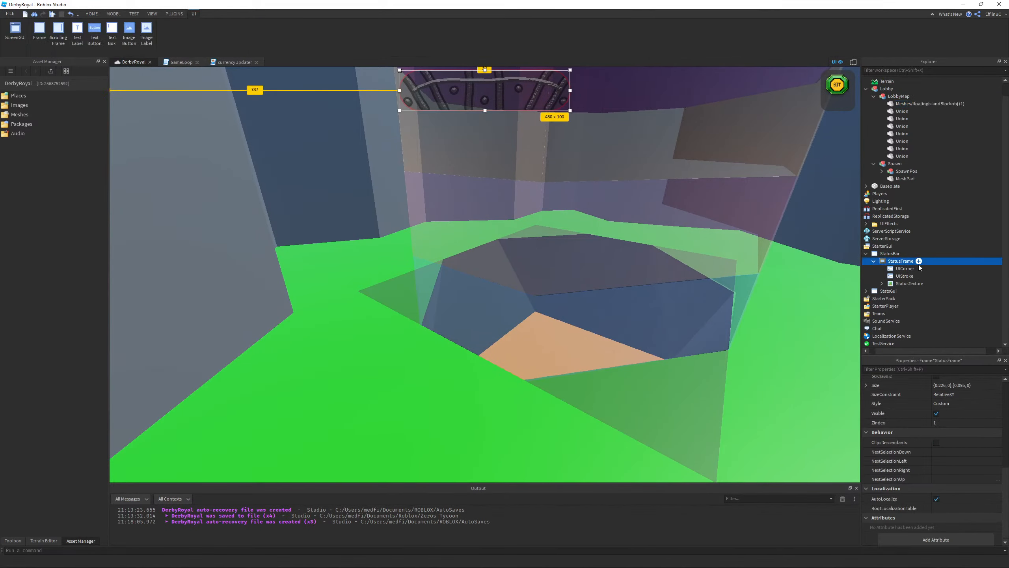
{"action": "left_click", "coordinate": [926, 261]}
{"action": "left_click", "coordinate": [887, 297]}
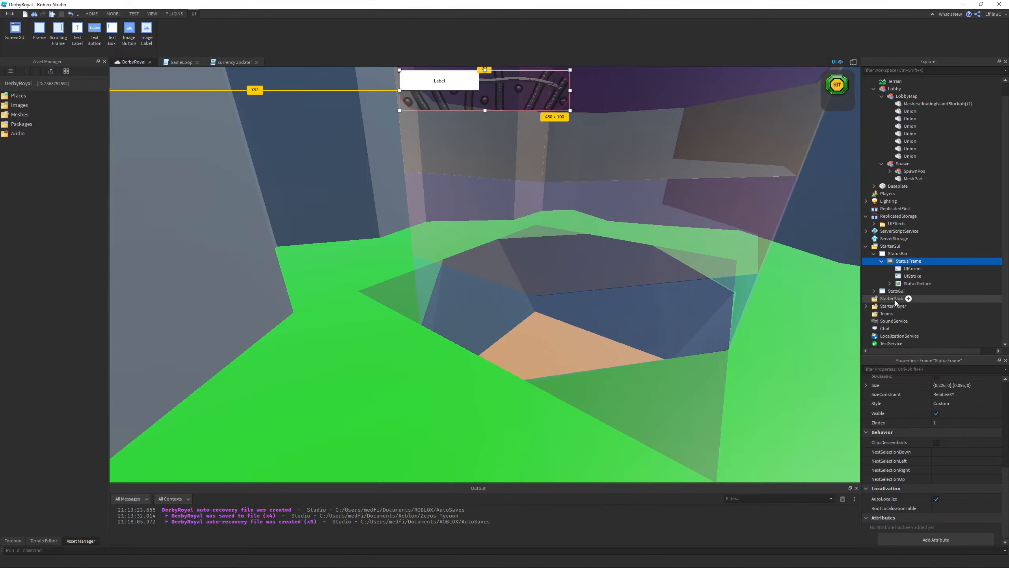
- Position and resize the new text label to 430 x 100 so it covers the whole status frame
{"action": "left_click_drag", "start_coordinate": [463, 80], "coordinate": [570, 91]}
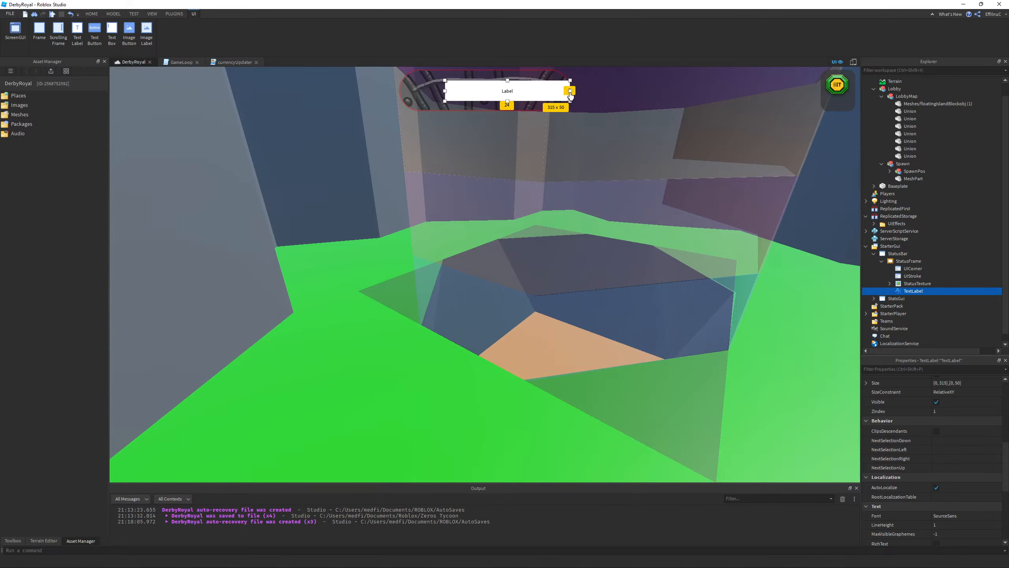
{"action": "left_click_drag", "start_coordinate": [508, 81], "coordinate": [514, 69]}
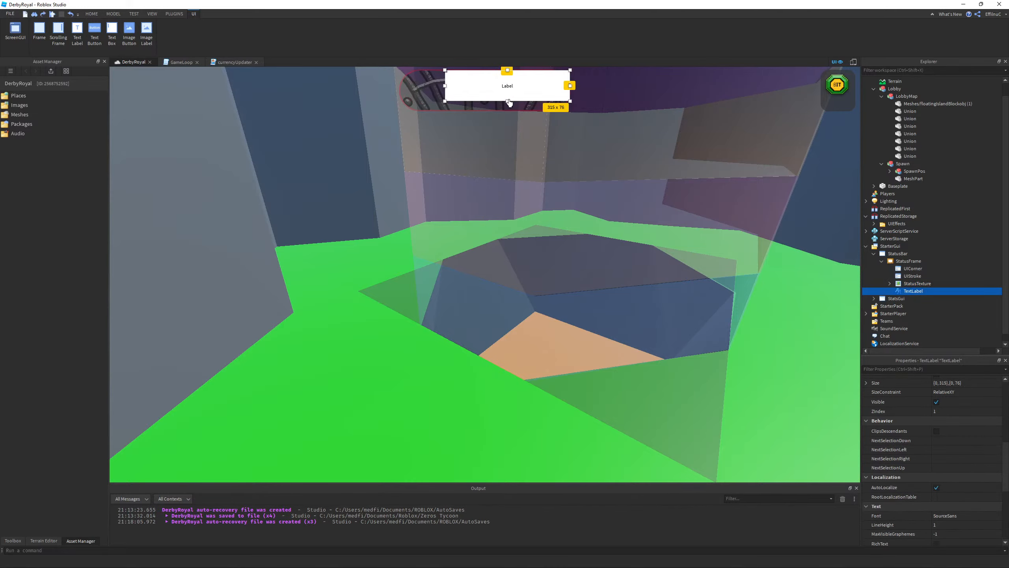
{"action": "mouse_move", "coordinate": [509, 102]}
{"action": "left_mouse_down"}
{"action": "mouse_move", "coordinate": [507, 117]}
{"action": "mouse_move", "coordinate": [507, 107]}
{"action": "left_mouse_up"}
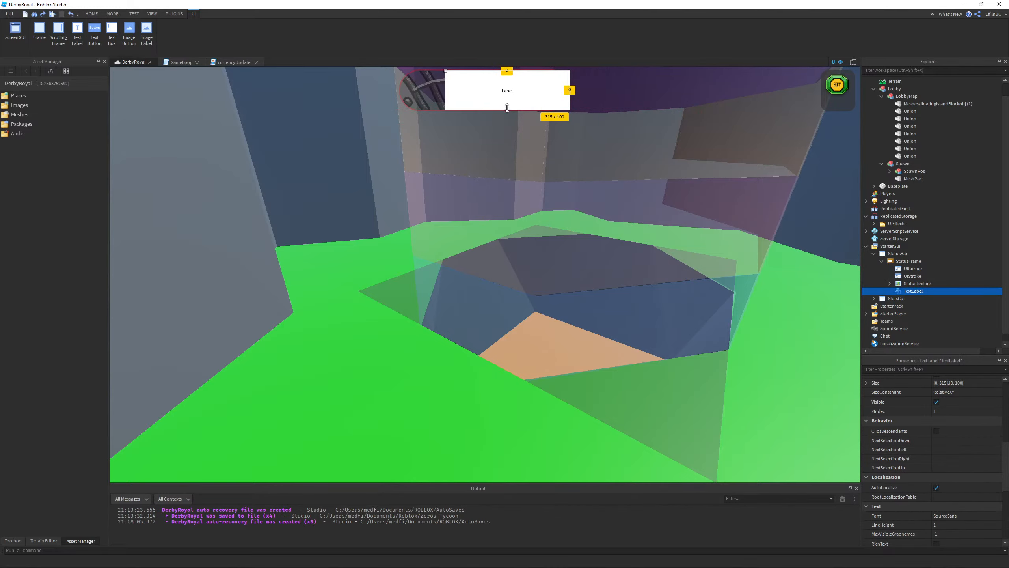
{"action": "left_click", "coordinate": [448, 93]}
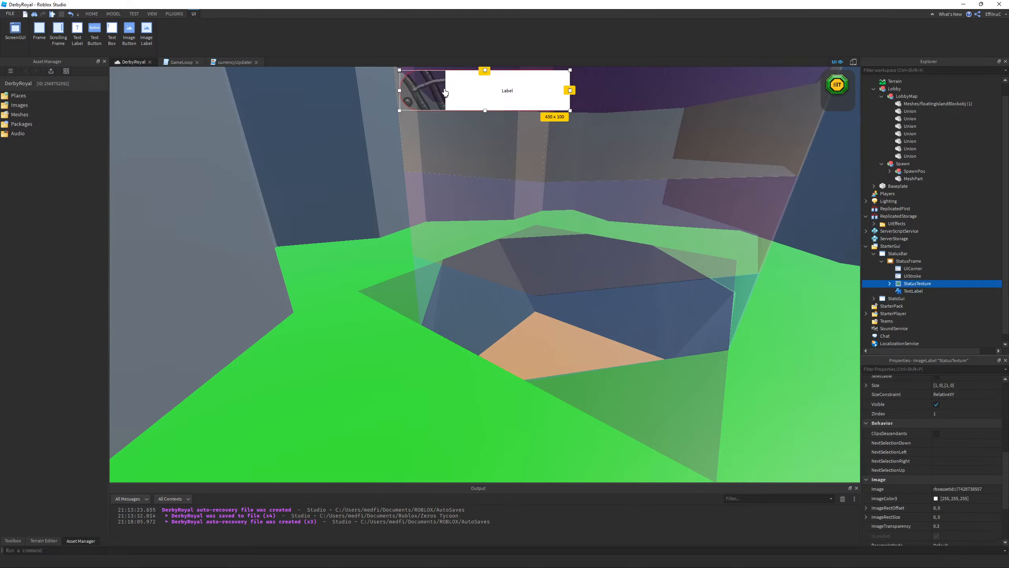
{"action": "left_click", "coordinate": [471, 93]}
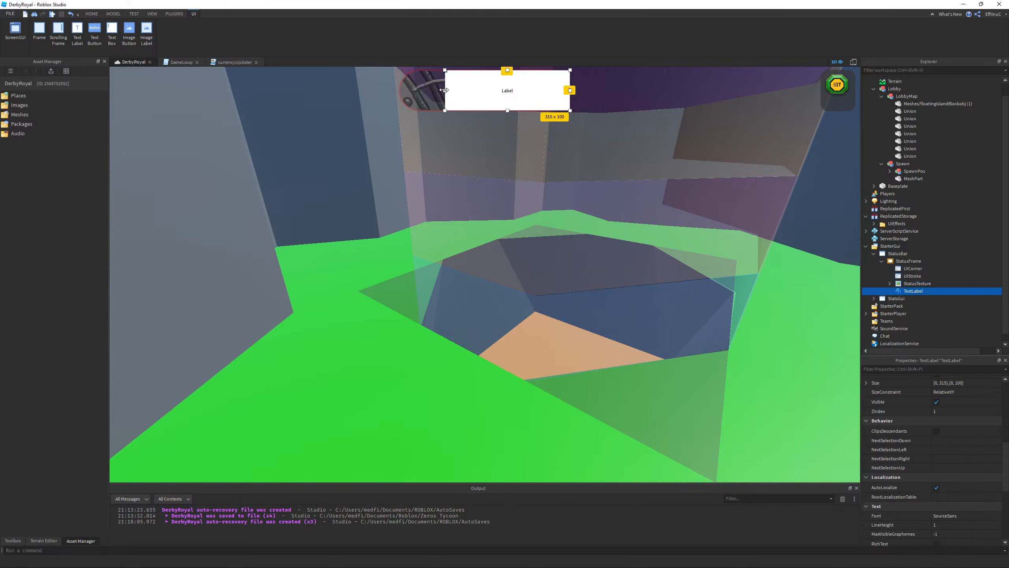
{"action": "left_click_drag", "start_coordinate": [444, 90], "coordinate": [399, 91]}
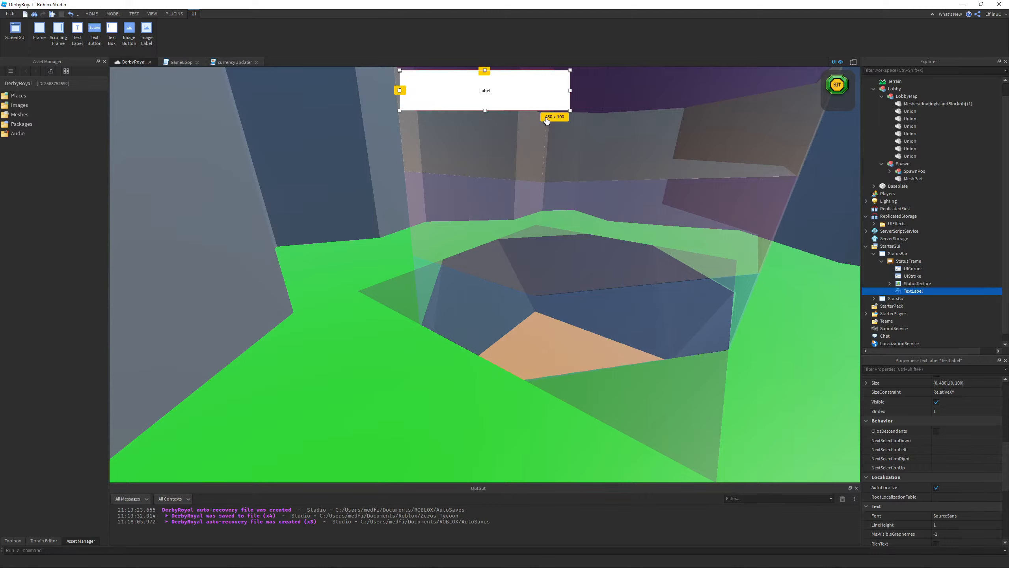
- Enable TextScaled on the text label so its text grows to fit the label
{"action": "scroll", "coordinate": [968, 477], "scroll_direction": "down", "scroll_amount": 6}
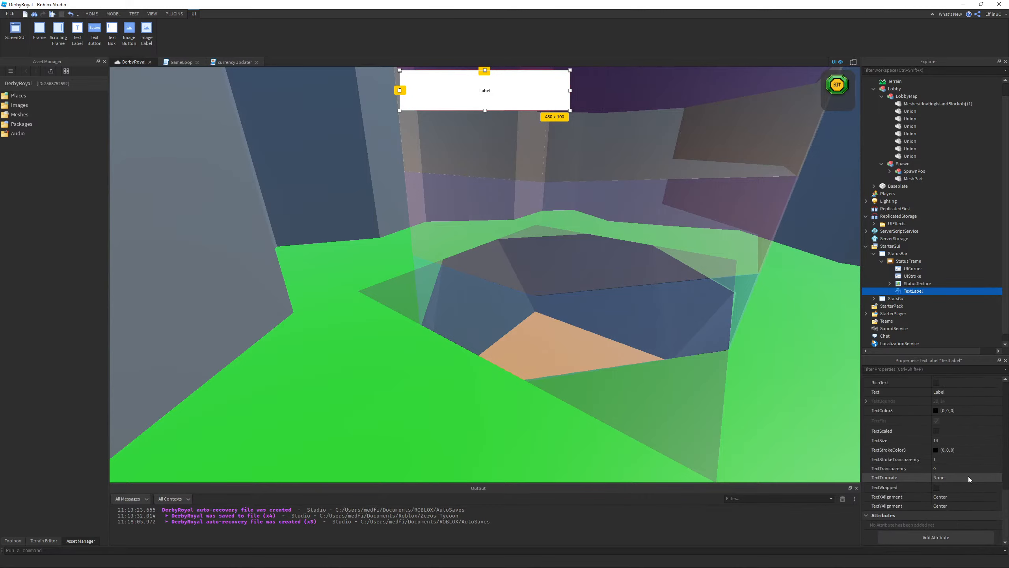
{"action": "left_click", "coordinate": [947, 439]}
{"action": "type", "text": "100"}
{"action": "key", "text": "Return"}
- Copy StatusFrame's UICorner into the TextLabel to round its corners
{"action": "scroll", "coordinate": [953, 440], "scroll_direction": "up", "scroll_amount": 5}
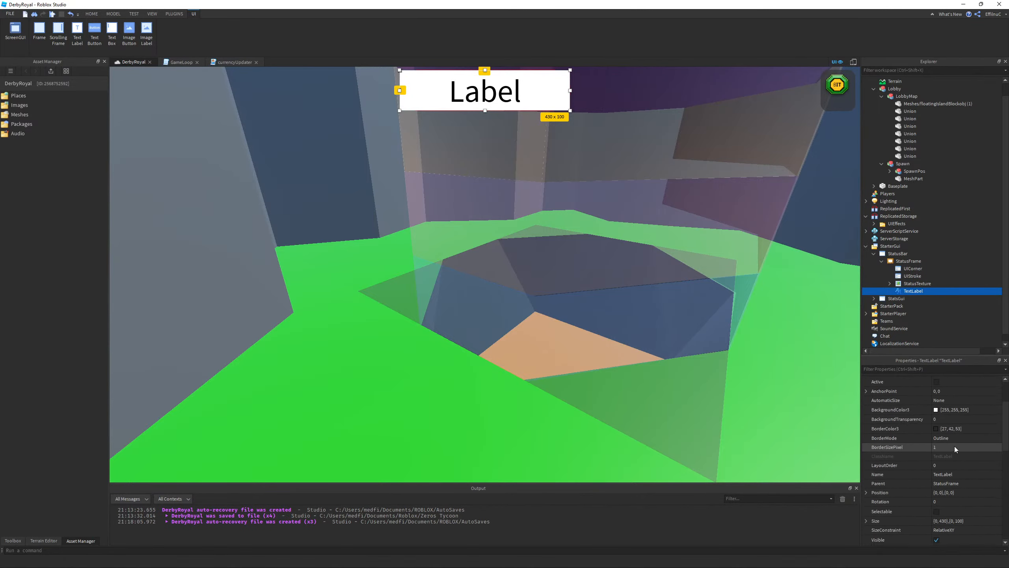
{"action": "scroll", "coordinate": [954, 446], "scroll_direction": "up", "scroll_amount": 3}
{"action": "left_click", "coordinate": [911, 269]}
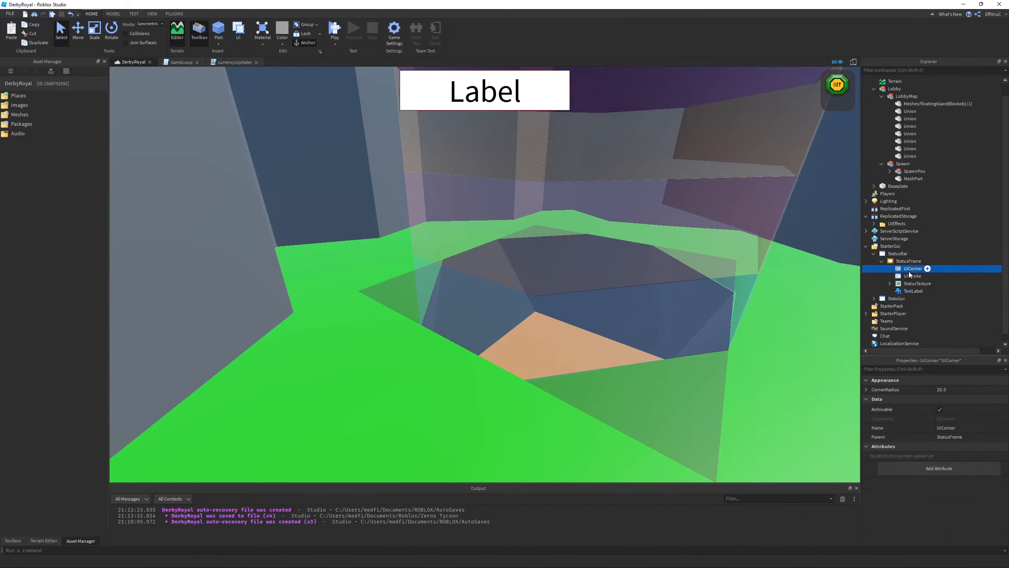
{"action": "left_click", "coordinate": [913, 291]}
{"action": "right_click", "coordinate": [914, 292]}
{"action": "left_click", "coordinate": [914, 312]}
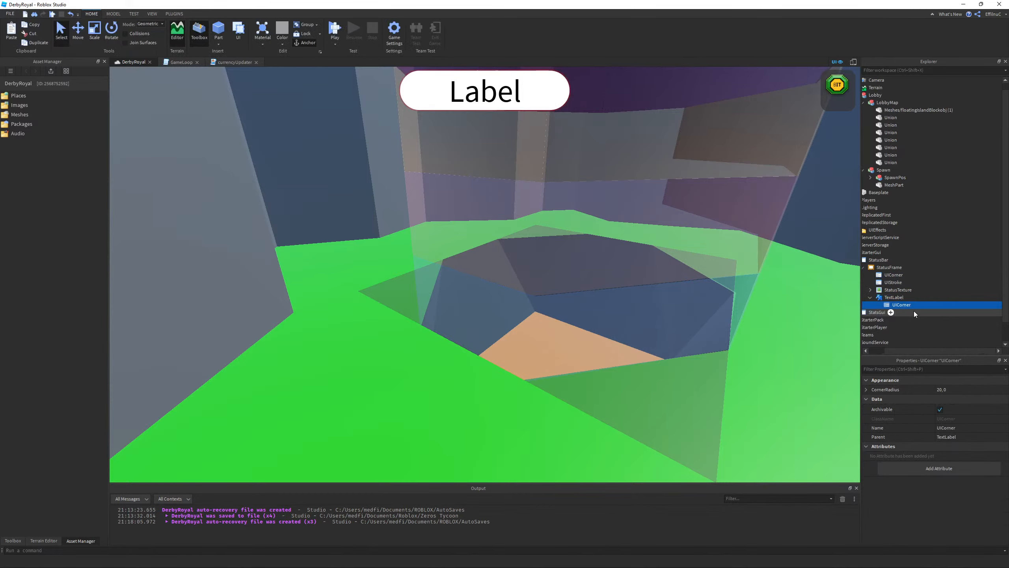
- Set the TextLabel's background transparency to 1
{"action": "left_click", "coordinate": [891, 298]}
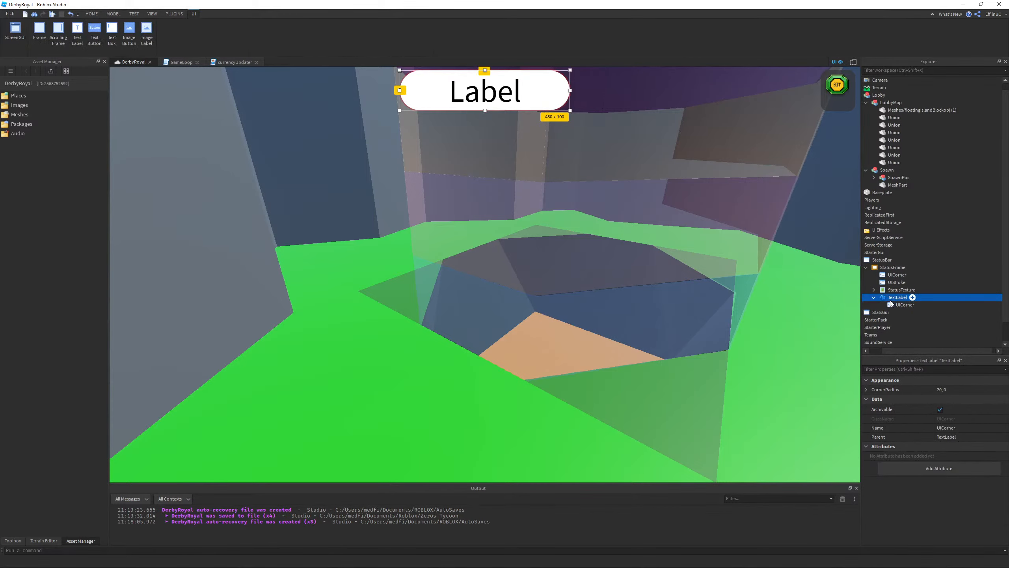
{"action": "scroll", "coordinate": [950, 467], "scroll_direction": "down", "scroll_amount": 3}
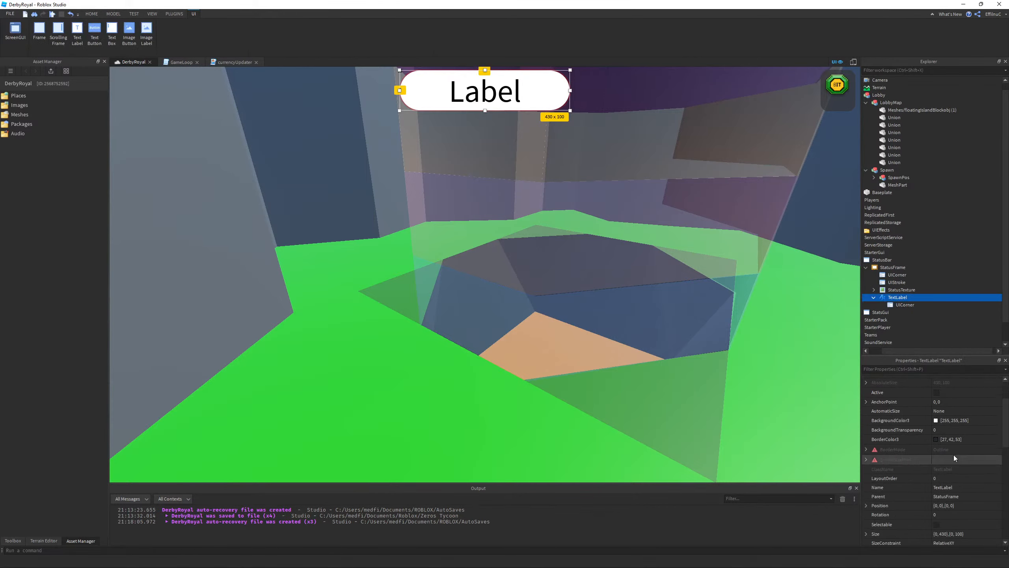
{"action": "left_click", "coordinate": [952, 431]}
{"action": "type", "text": "1"}
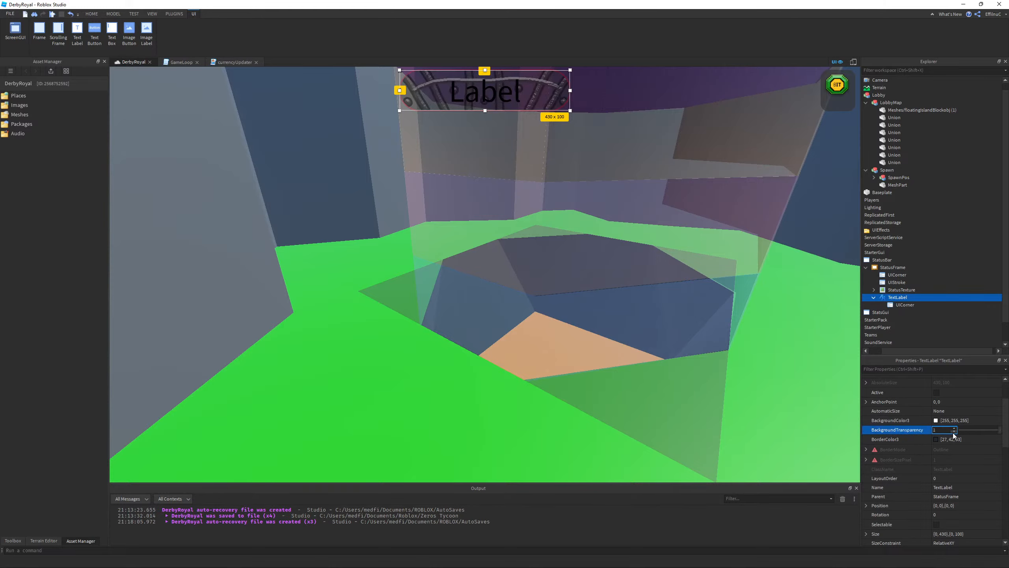
{"action": "key", "text": "Return"}
{"action": "scroll", "coordinate": [944, 431], "scroll_direction": "down", "scroll_amount": 10}
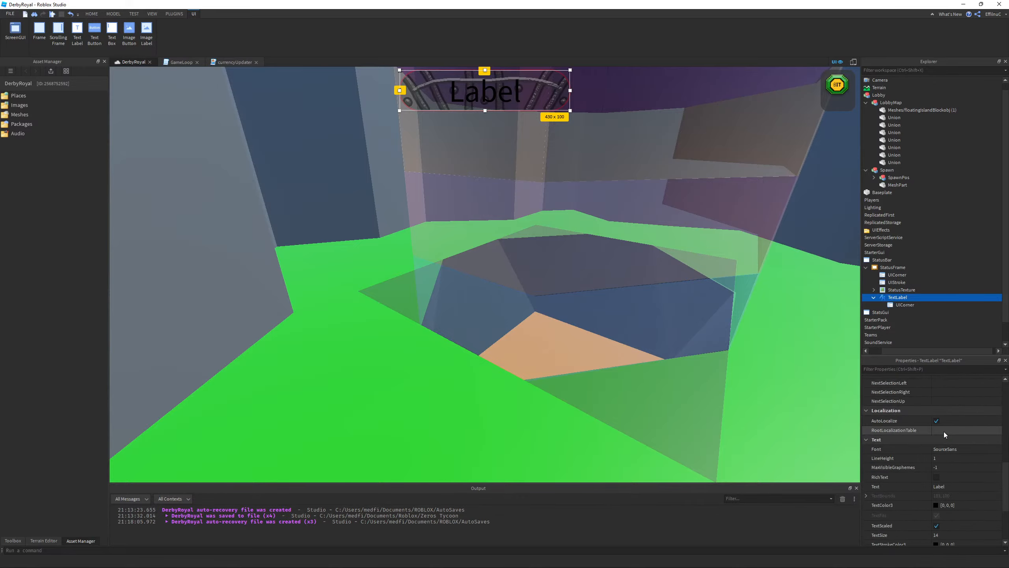
- Reduce the text label's height so it measures 430 x 37 along the upper edge of the status frame
{"action": "scroll", "coordinate": [938, 438], "scroll_direction": "up", "scroll_amount": 5}
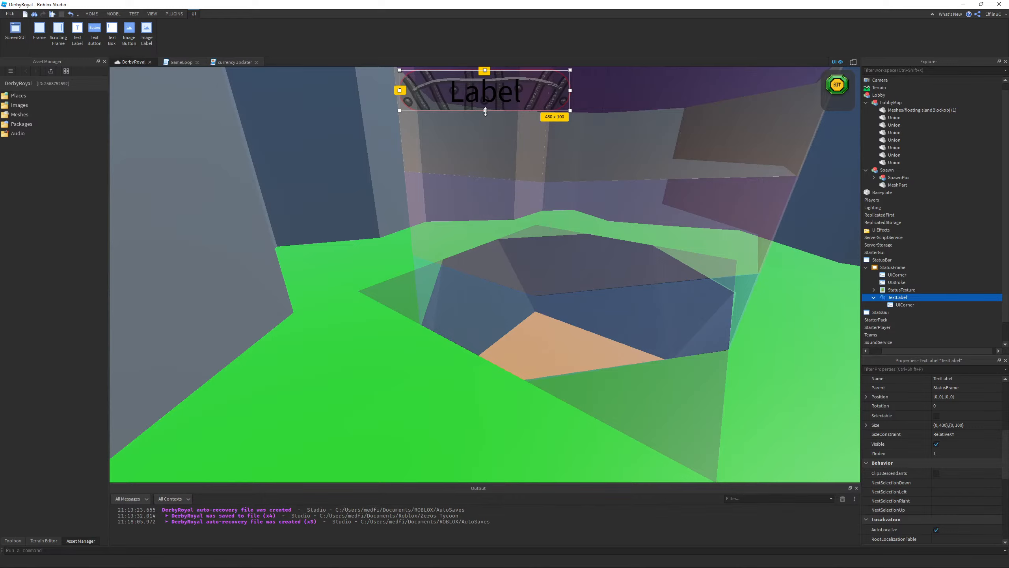
{"action": "left_click_drag", "start_coordinate": [485, 112], "coordinate": [485, 87]}
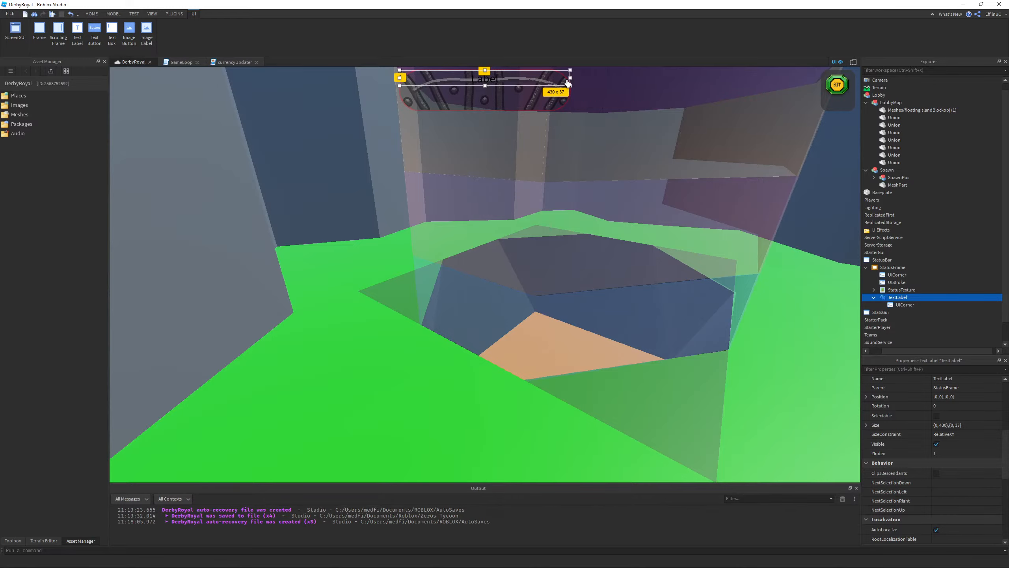
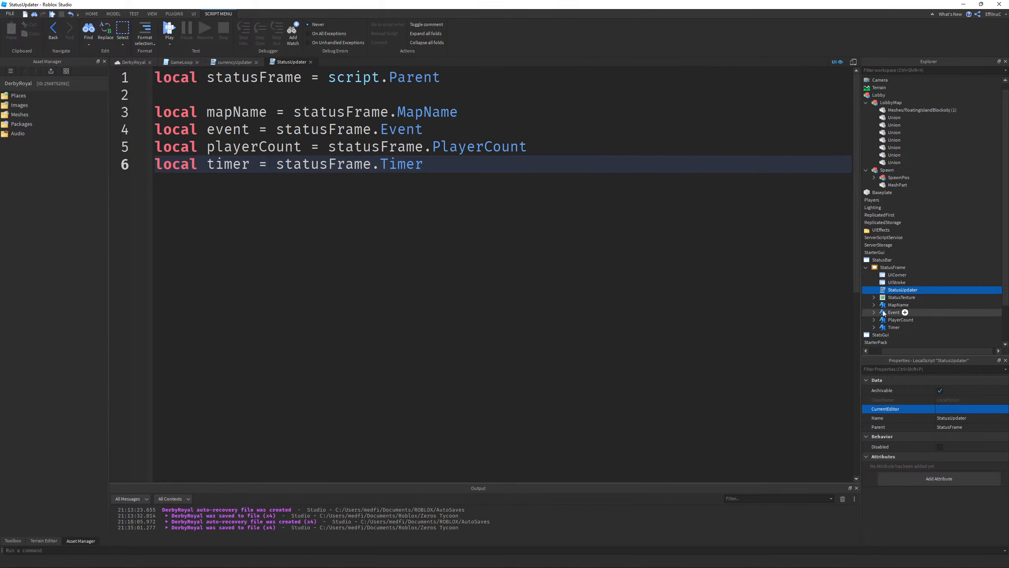
- Set the MapName label's TextColor3 to white (255, 255, 255)
{"action": "scroll", "coordinate": [892, 300], "scroll_direction": "down", "scroll_amount": 1}
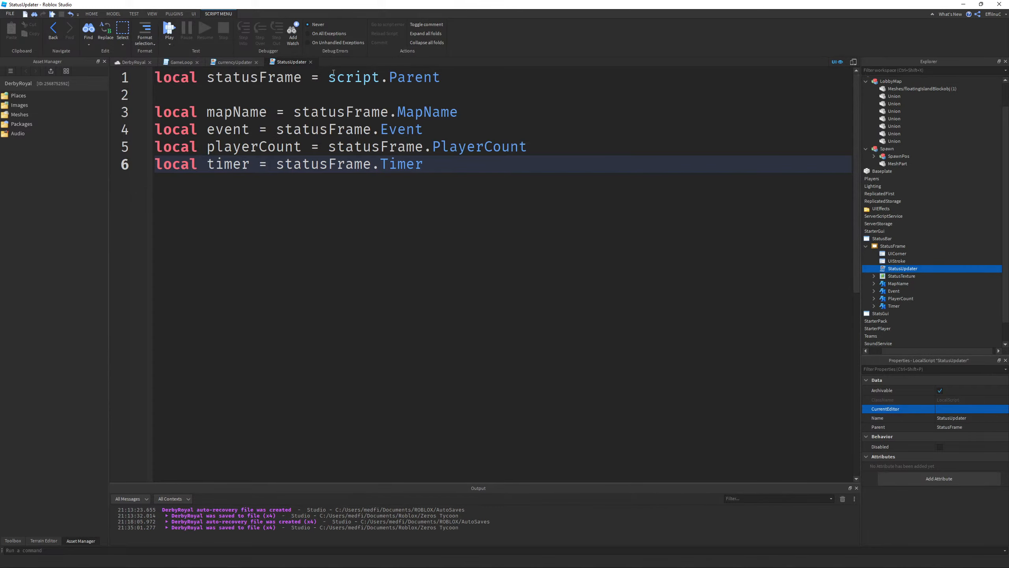
{"action": "left_click", "coordinate": [142, 63]}
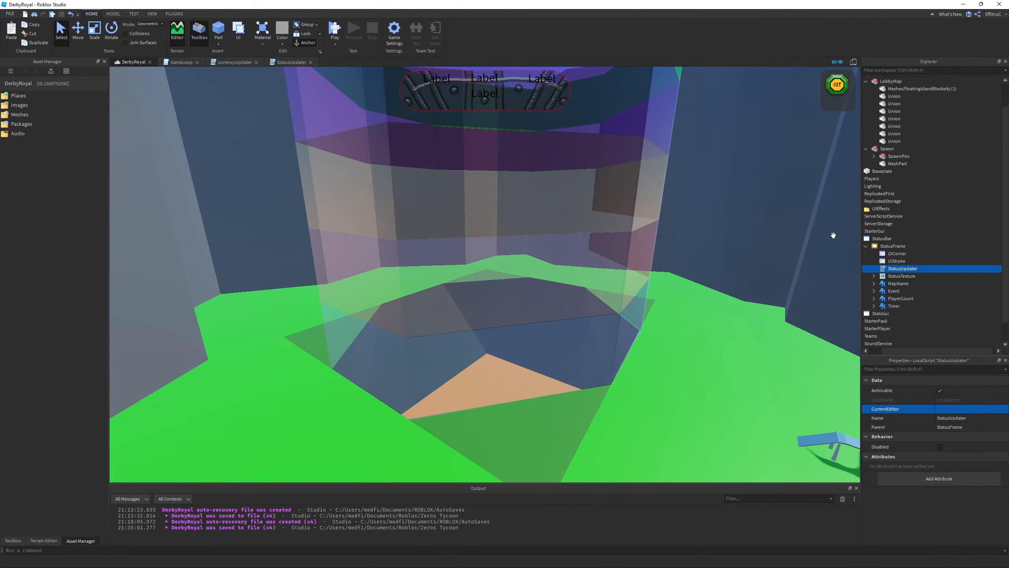
{"action": "left_click", "coordinate": [898, 283]}
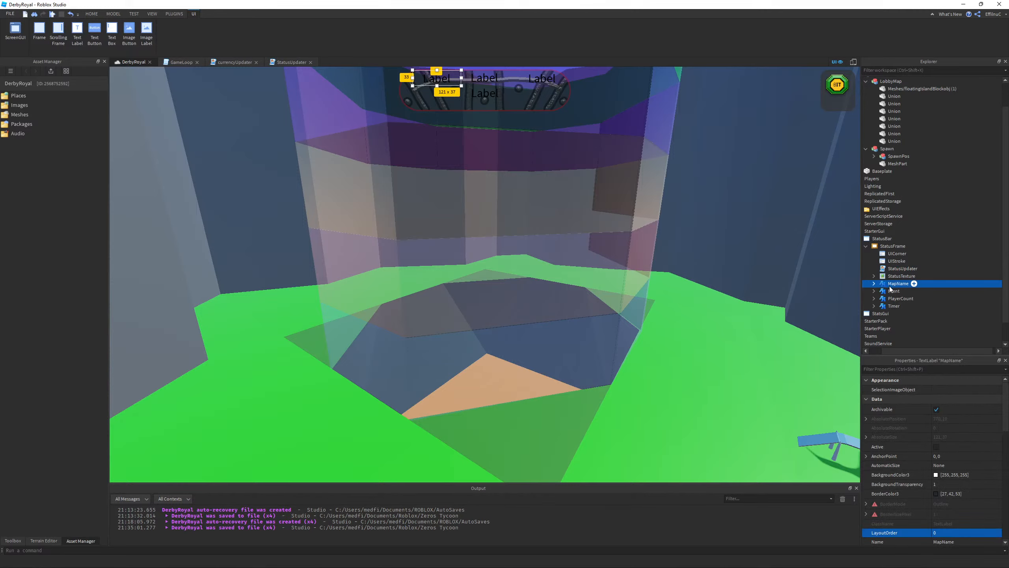
{"action": "scroll", "coordinate": [898, 502], "scroll_direction": "down", "scroll_amount": 2}
{"action": "scroll", "coordinate": [907, 492], "scroll_direction": "down", "scroll_amount": 4}
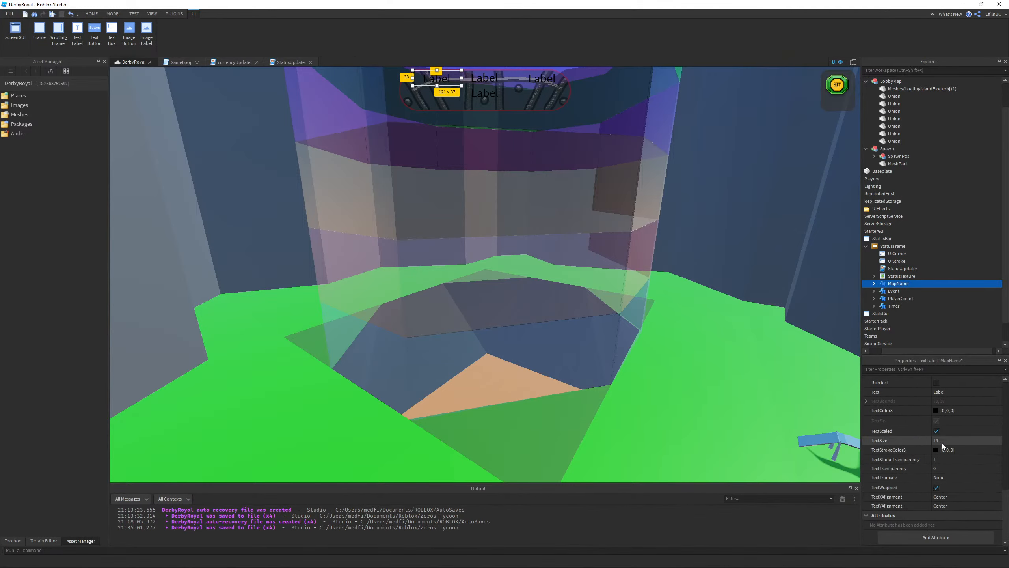
{"action": "scroll", "coordinate": [942, 400], "scroll_direction": "up", "scroll_amount": 1}
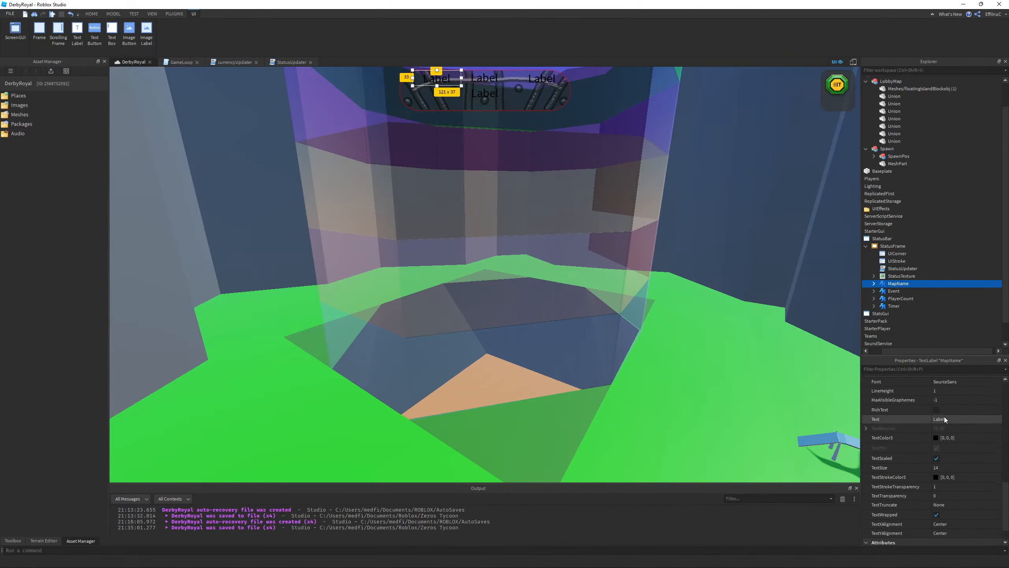
{"action": "left_click", "coordinate": [939, 438]}
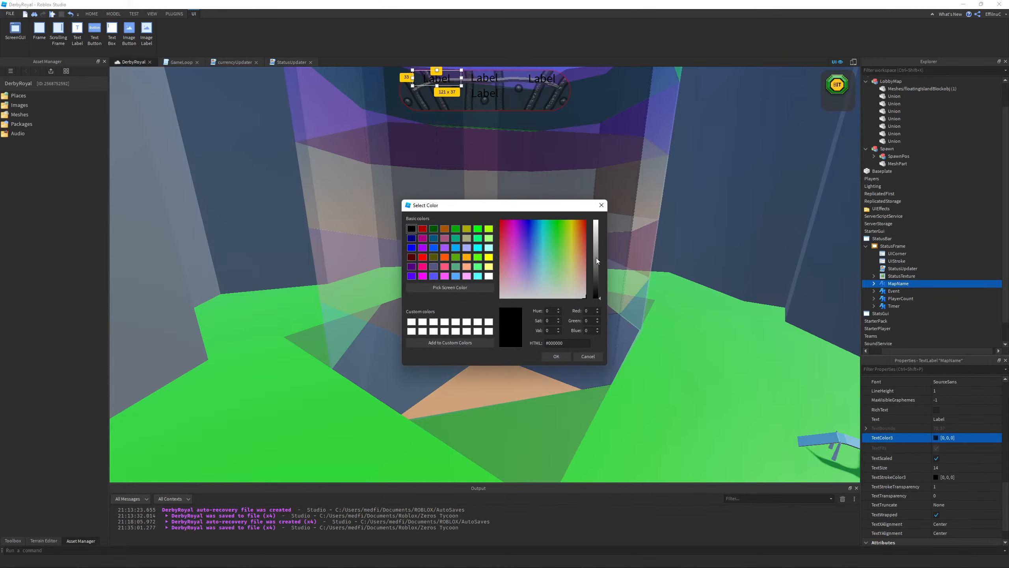
{"action": "left_click_drag", "start_coordinate": [596, 257], "coordinate": [598, 219]}
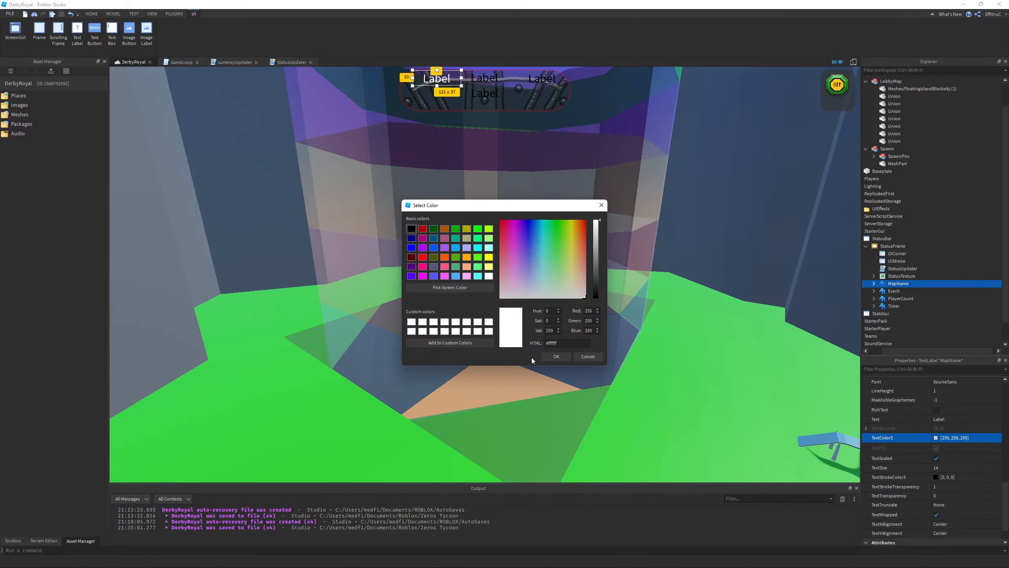
{"action": "left_click", "coordinate": [556, 356]}
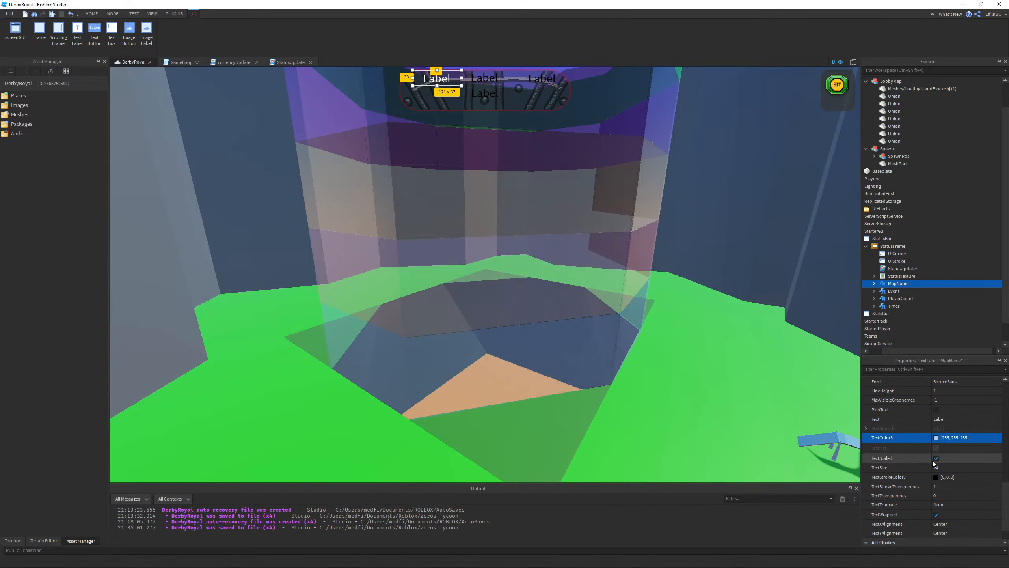
- Set the MapName label's TextStrokeColor3 to bright red (255, 6, 6)
{"action": "left_click", "coordinate": [934, 477]}
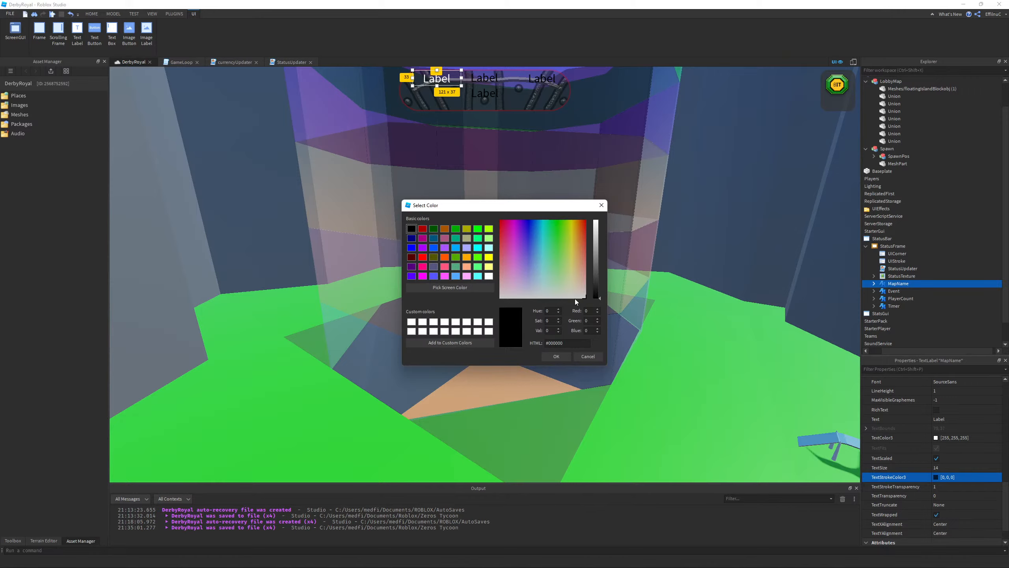
{"action": "left_click", "coordinate": [585, 222]}
{"action": "left_click_drag", "start_coordinate": [596, 255], "coordinate": [598, 222]}
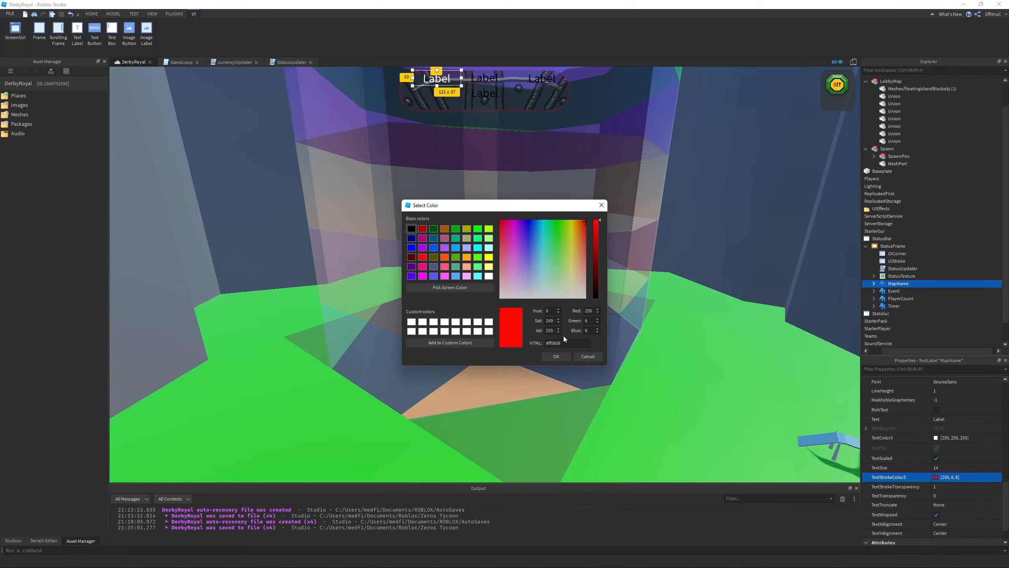
{"action": "left_click", "coordinate": [556, 356]}
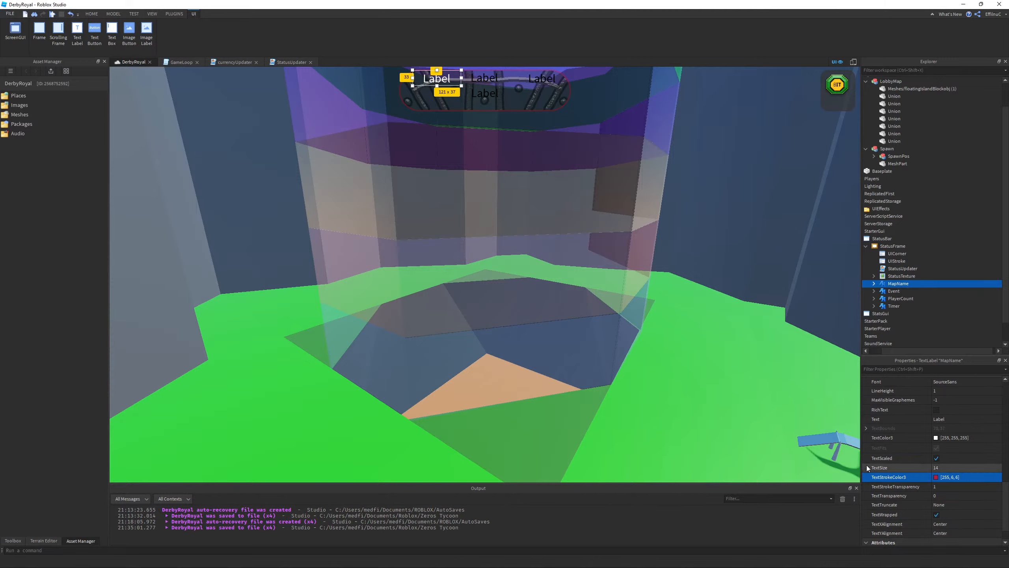
- Try a TextStrokeTransparency value of 3 on the MapName label
{"action": "left_click", "coordinate": [941, 487]}
{"action": "type", "text": "3"}
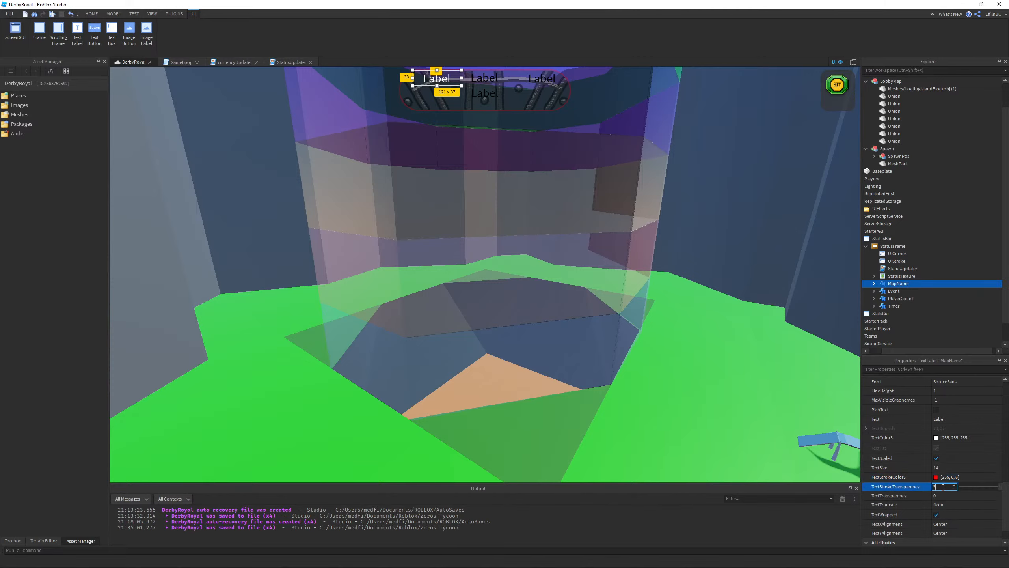
{"action": "key", "text": "Return"}
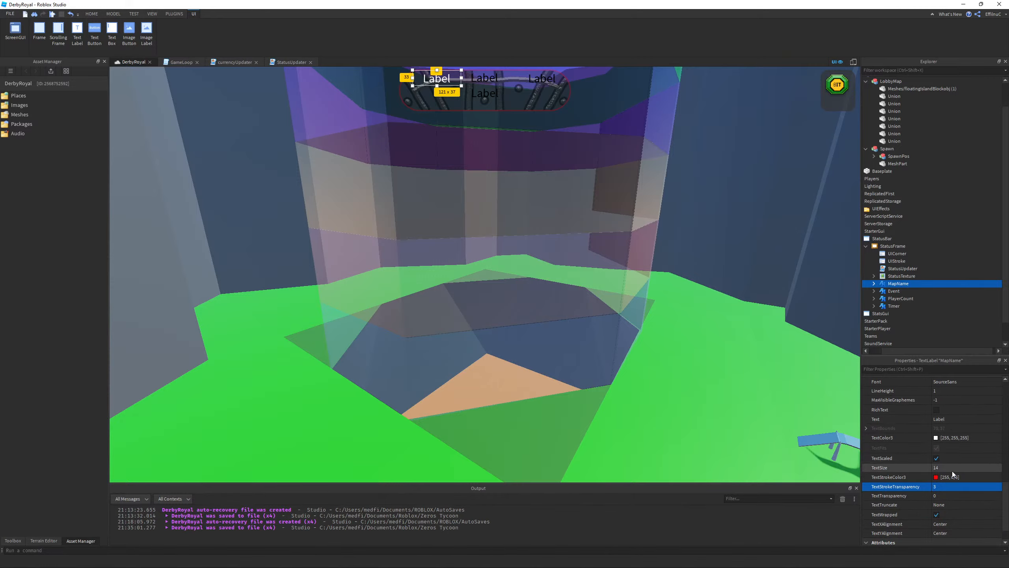
{"action": "left_click", "coordinate": [952, 497]}
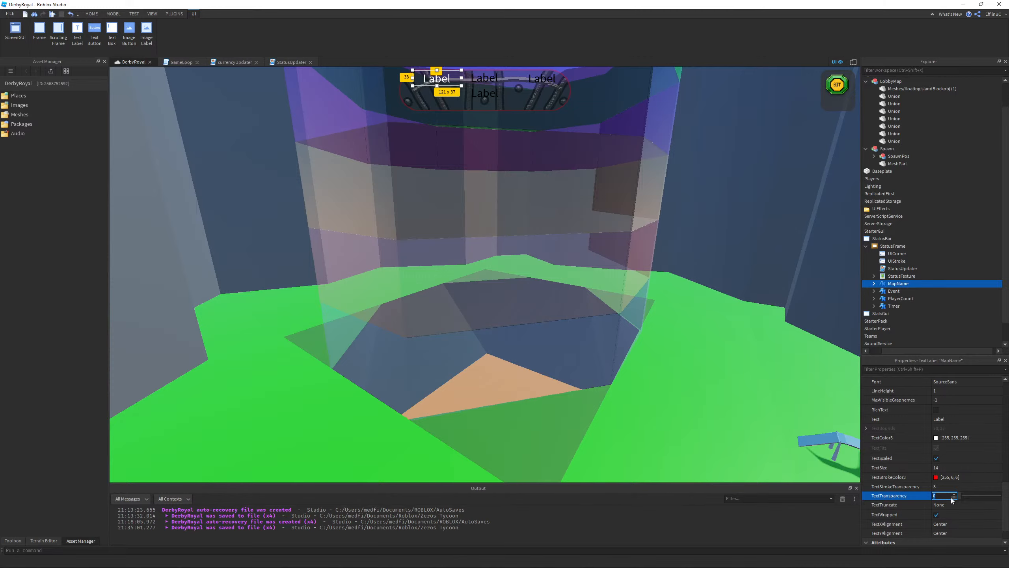
- Set the MapName label's TextStrokeTransparency to 0
{"action": "scroll", "coordinate": [956, 486], "scroll_direction": "down", "scroll_amount": 1}
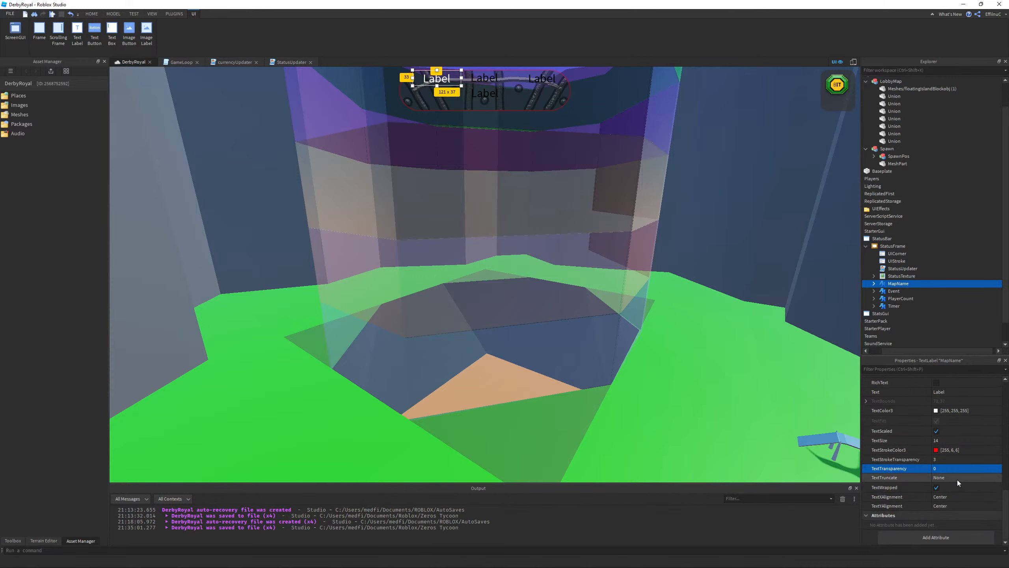
{"action": "left_click", "coordinate": [953, 458]}
{"action": "type", "text": "0"}
{"action": "key", "text": "Return"}
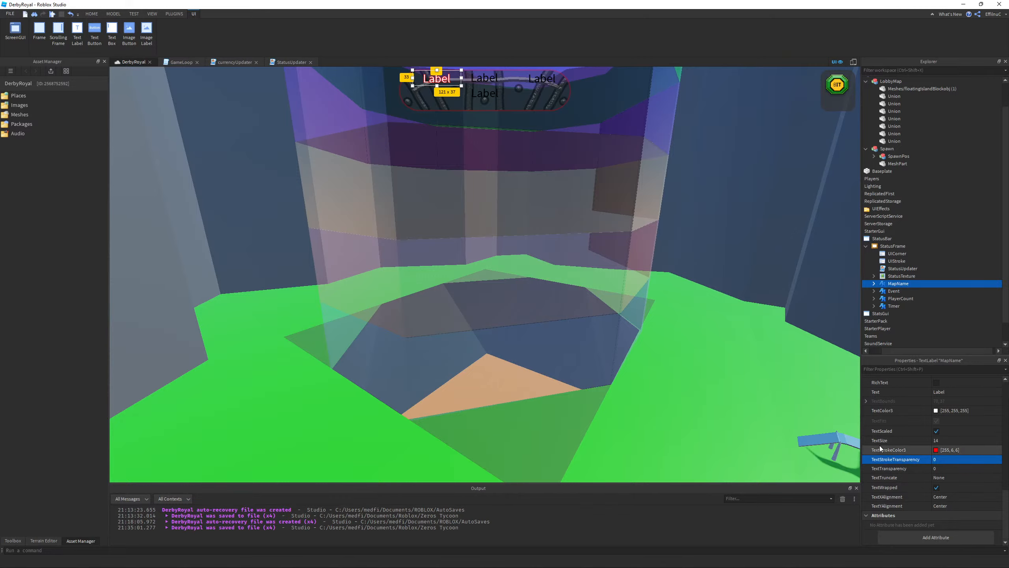
- Set the MapName label's TextXAlignment to Left and its text to "Map:Default"
{"action": "left_click", "coordinate": [943, 498]}
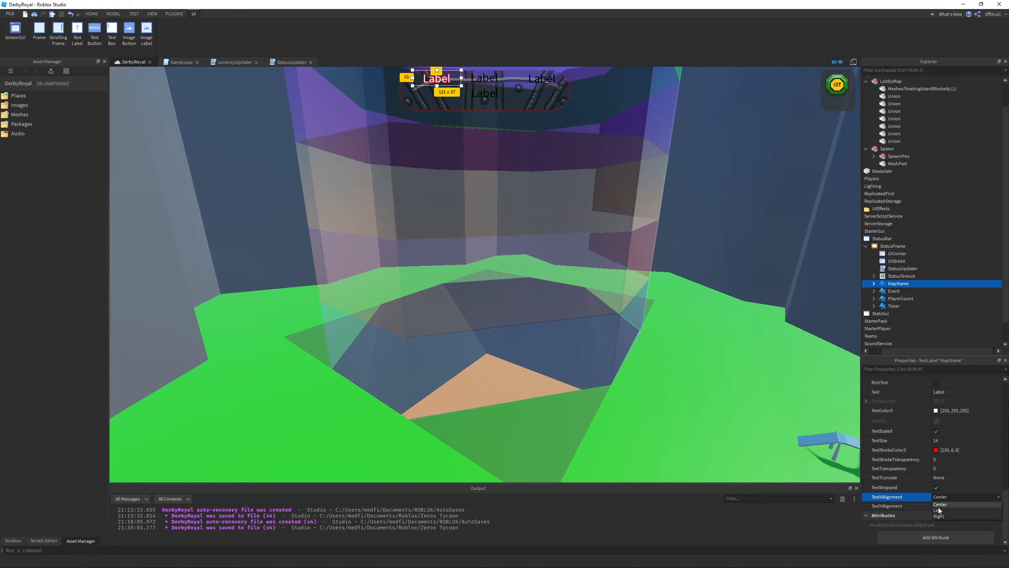
{"action": "left_click", "coordinate": [935, 511]}
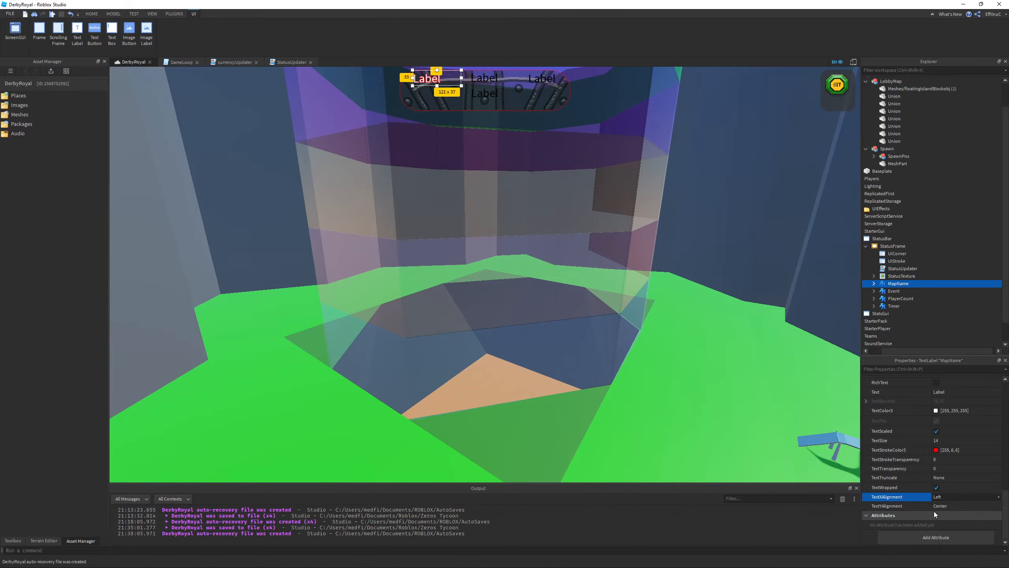
{"action": "scroll", "coordinate": [927, 472], "scroll_direction": "up", "scroll_amount": 3}
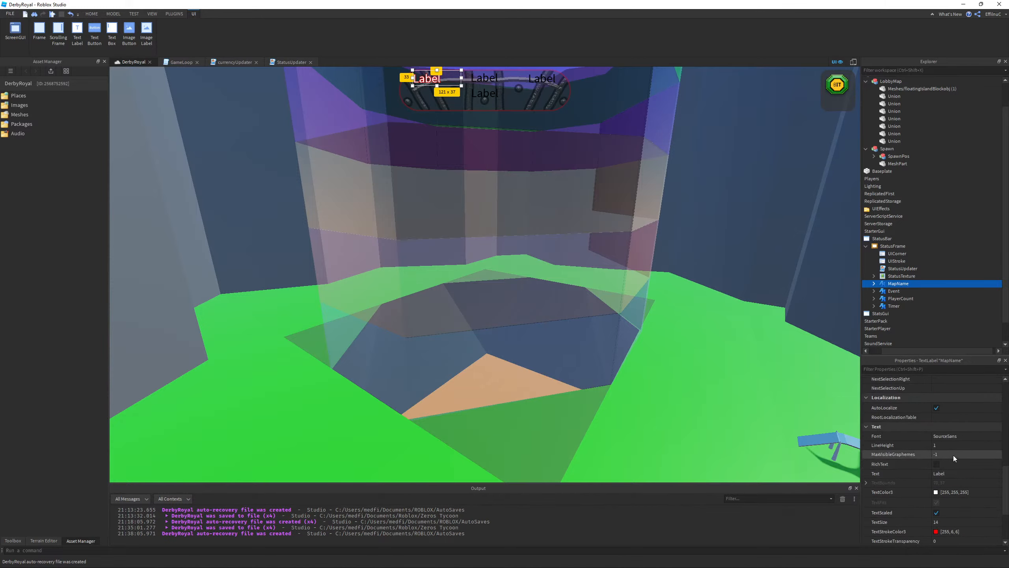
{"action": "left_click", "coordinate": [949, 475]}
{"action": "key", "text": "BackSpace"}
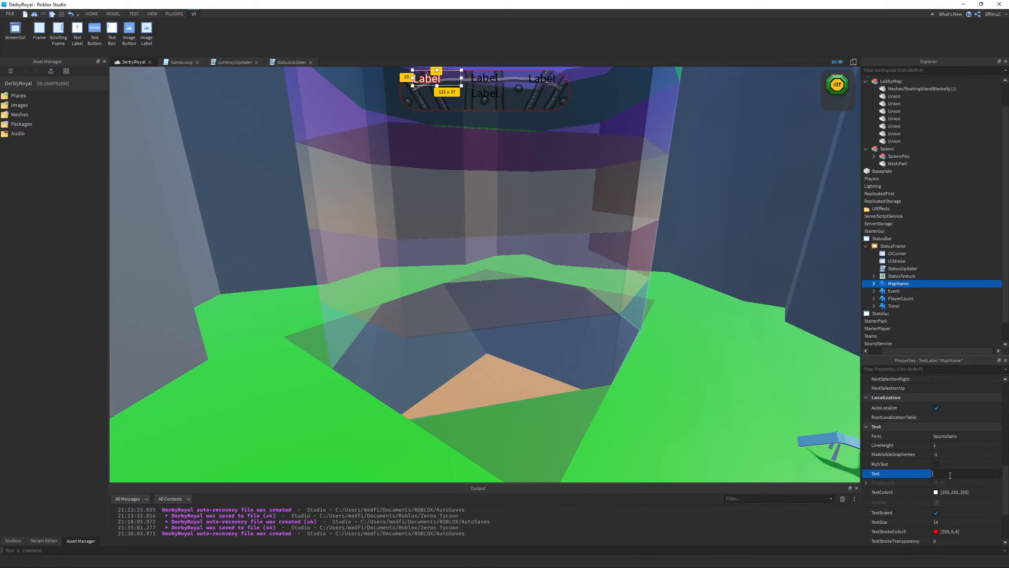
{"action": "type", "text": "Map:Default"}
{"action": "key", "text": "Return"}
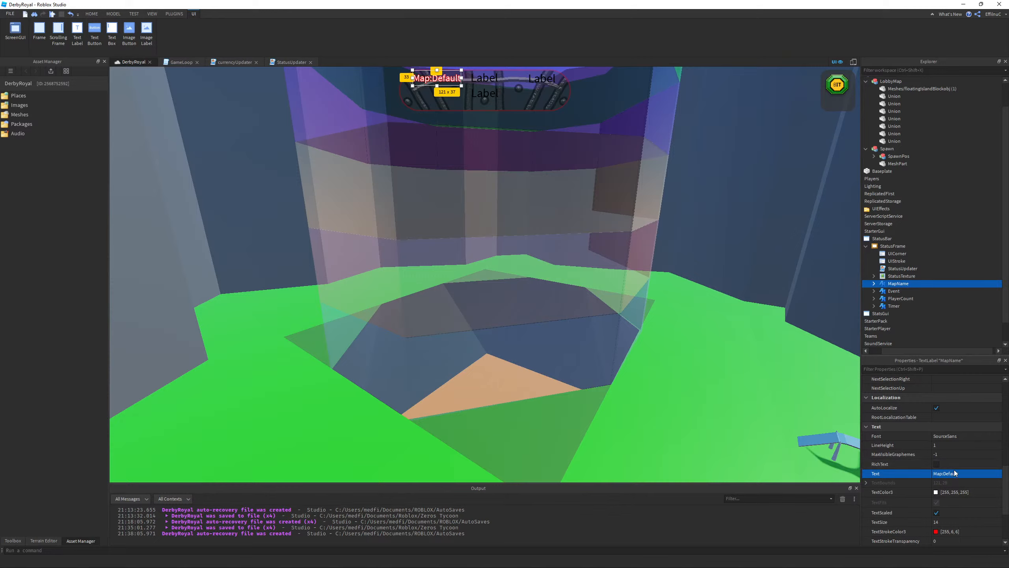
- Try the GrenzeGotisch font on the MapName label, and settle on FredokaOne
{"action": "left_click", "coordinate": [944, 437]}
{"action": "left_click", "coordinate": [948, 456]}
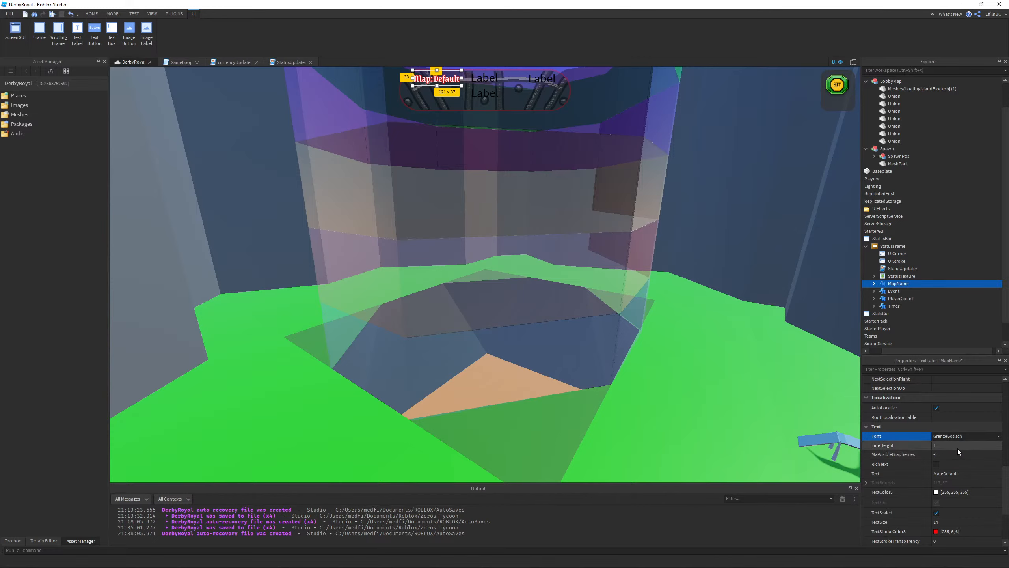
{"action": "left_click", "coordinate": [962, 436]}
{"action": "left_click", "coordinate": [947, 456]}
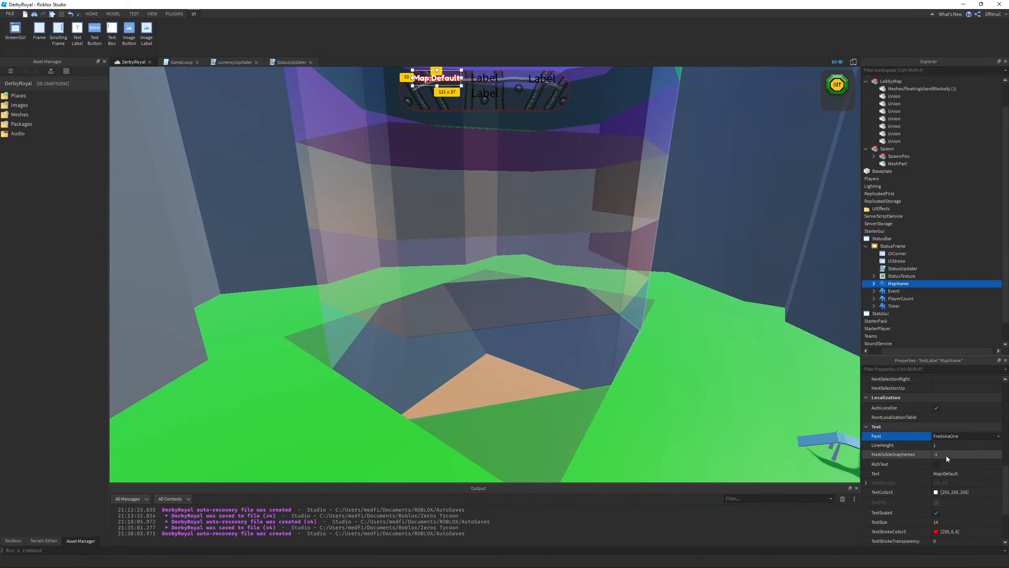
{"action": "scroll", "coordinate": [585, 304], "scroll_direction": "up", "scroll_amount": 3}
{"action": "scroll", "coordinate": [418, 175], "scroll_direction": "down", "scroll_amount": 3}
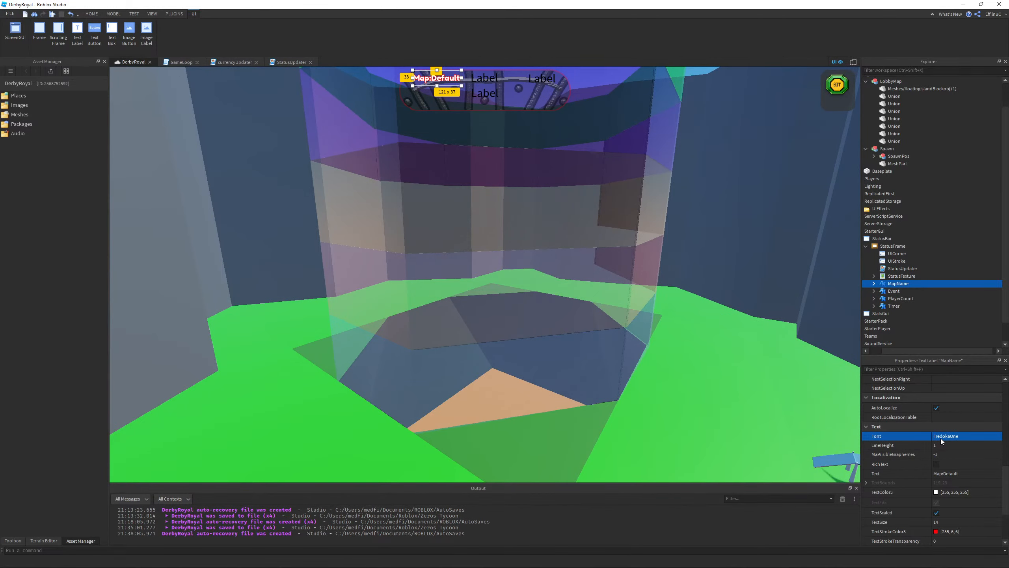
{"action": "left_click", "coordinate": [550, 344]}
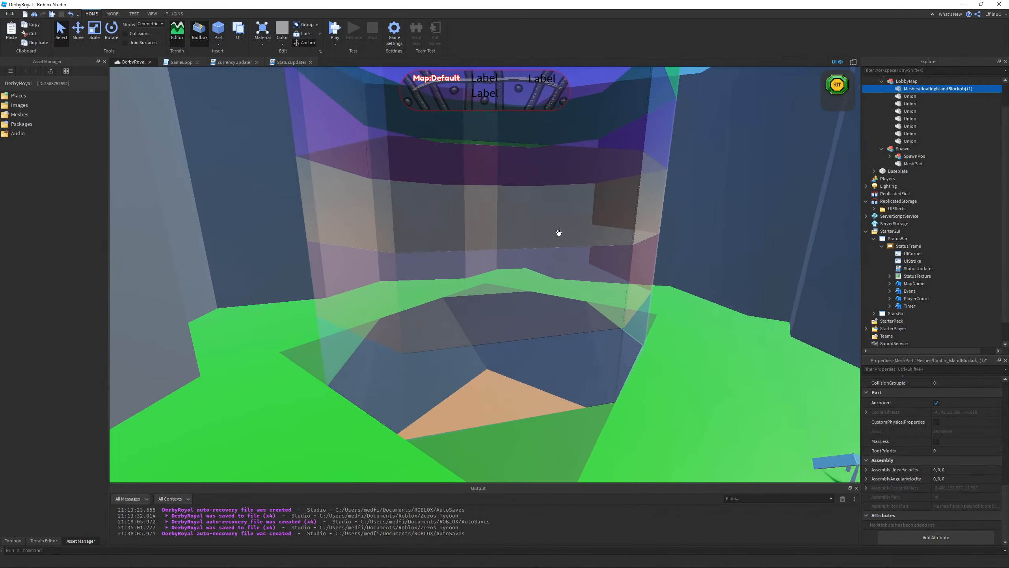
- Try Left and Right TextXAlignment on the Event label, and return it to Center
{"action": "left_click", "coordinate": [908, 284]}
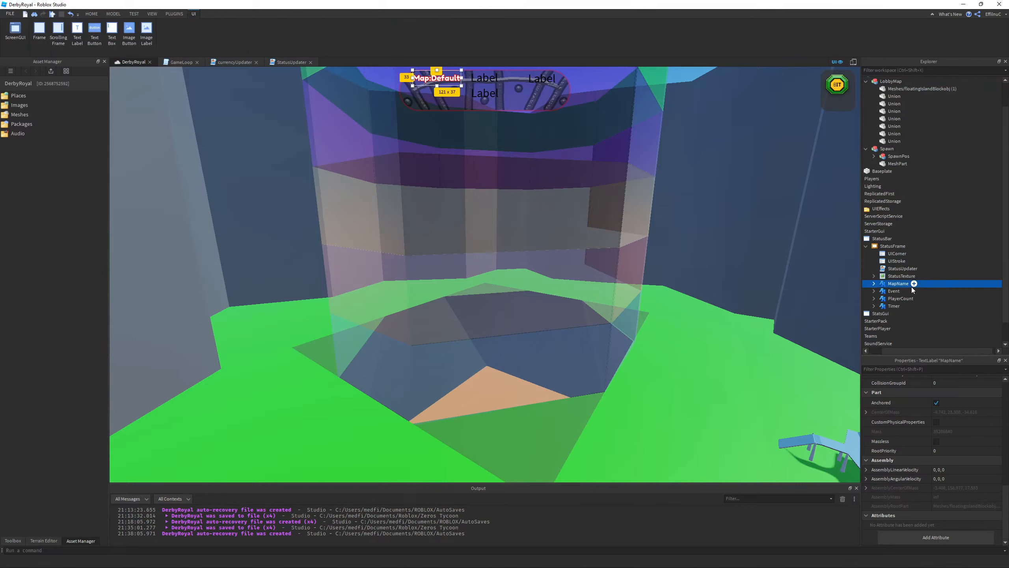
{"action": "left_click", "coordinate": [910, 291]}
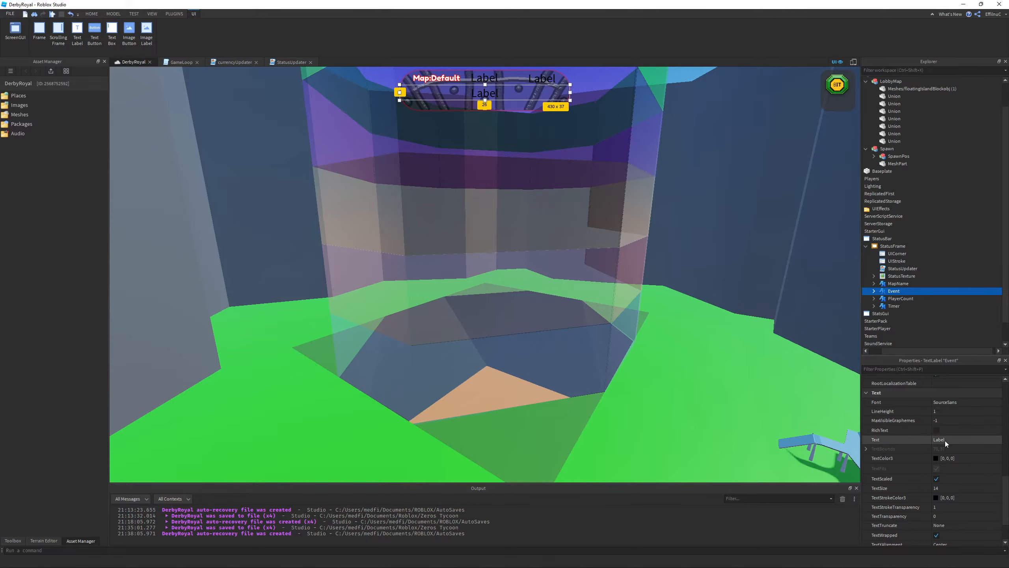
{"action": "scroll", "coordinate": [944, 440], "scroll_direction": "down", "scroll_amount": 3}
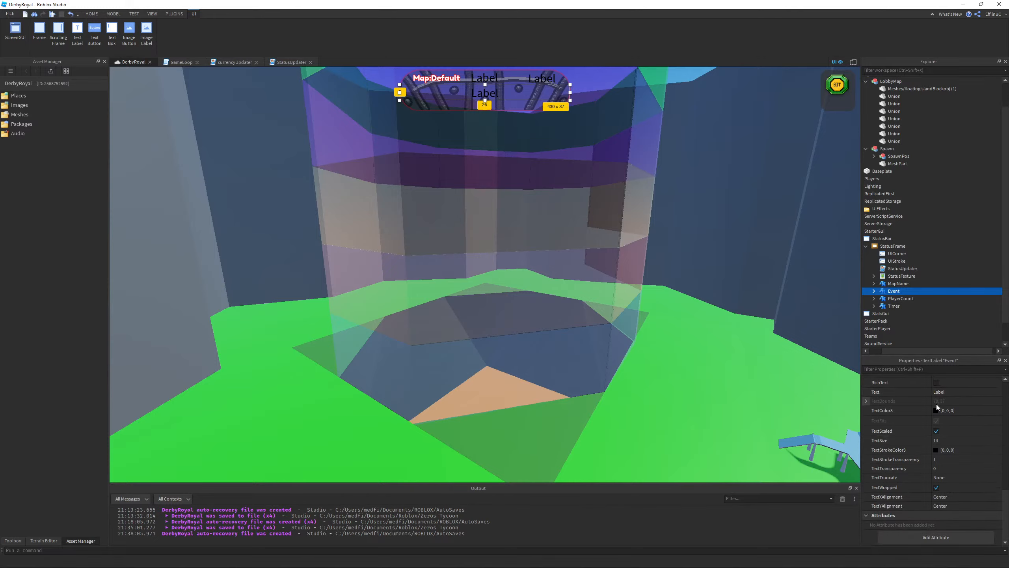
{"action": "left_click", "coordinate": [952, 497]}
{"action": "left_click", "coordinate": [946, 512]}
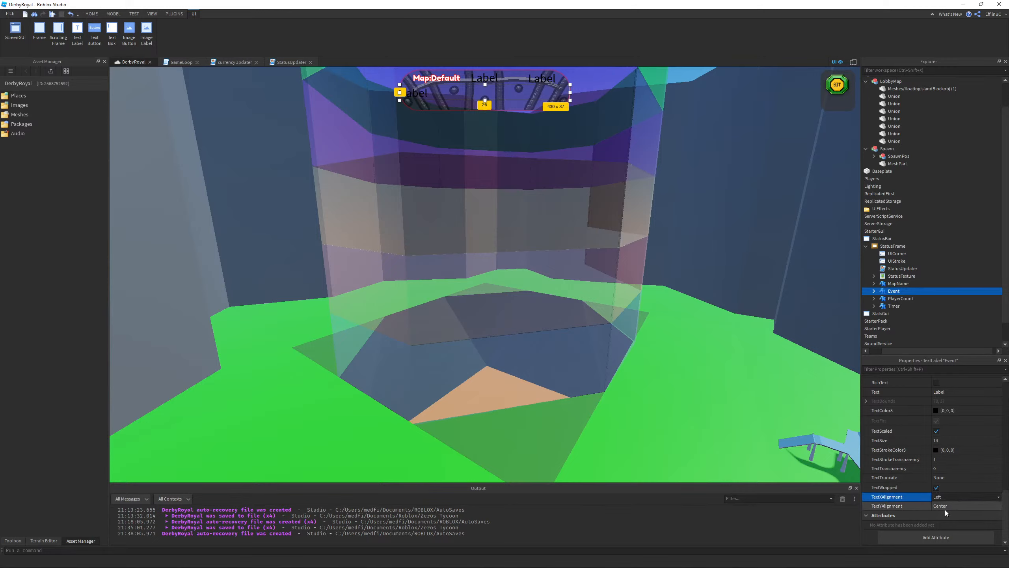
{"action": "left_click", "coordinate": [946, 498]}
{"action": "left_click", "coordinate": [944, 513]}
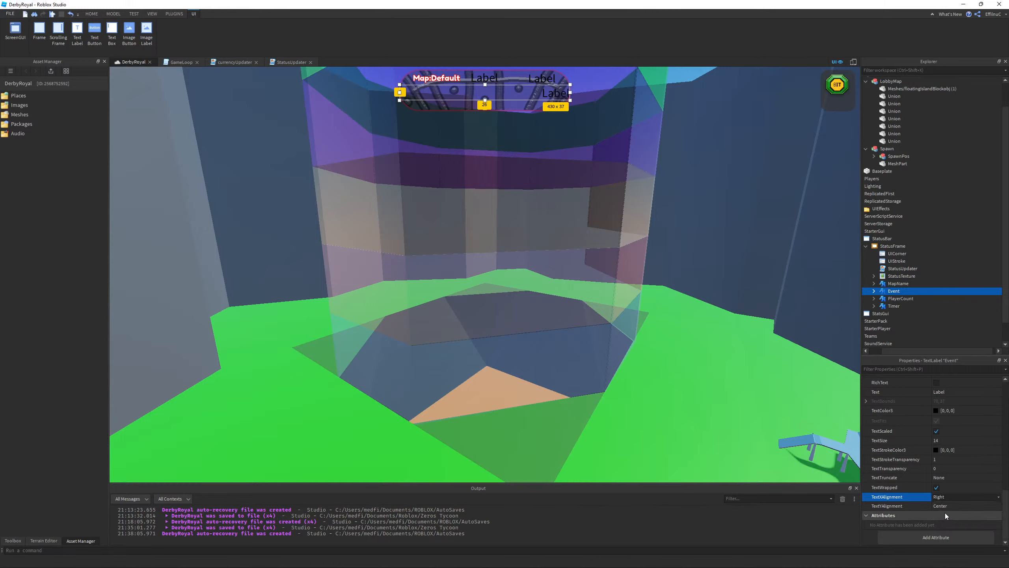
{"action": "left_click", "coordinate": [954, 498]}
{"action": "left_click", "coordinate": [939, 506]}
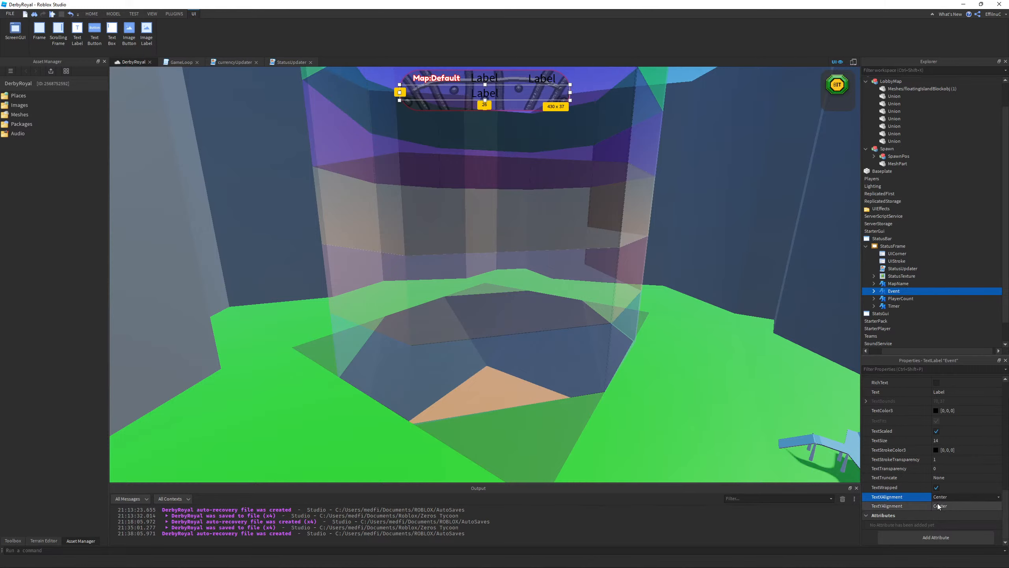
{"action": "left_click", "coordinate": [938, 506]}
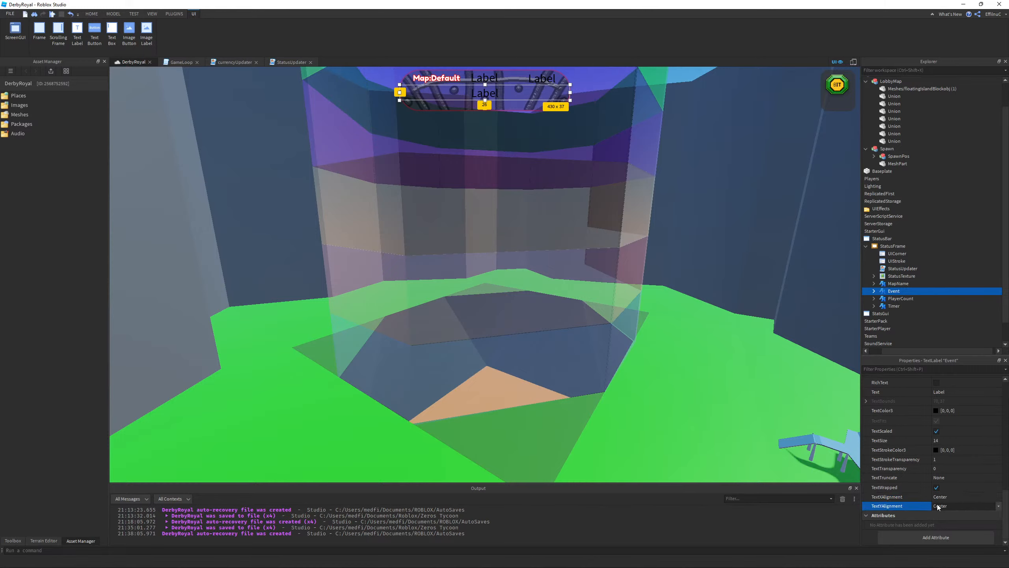
- Try the Bottom TextYAlignment on the Event label, and return it to Center
{"action": "left_click", "coordinate": [938, 505]}
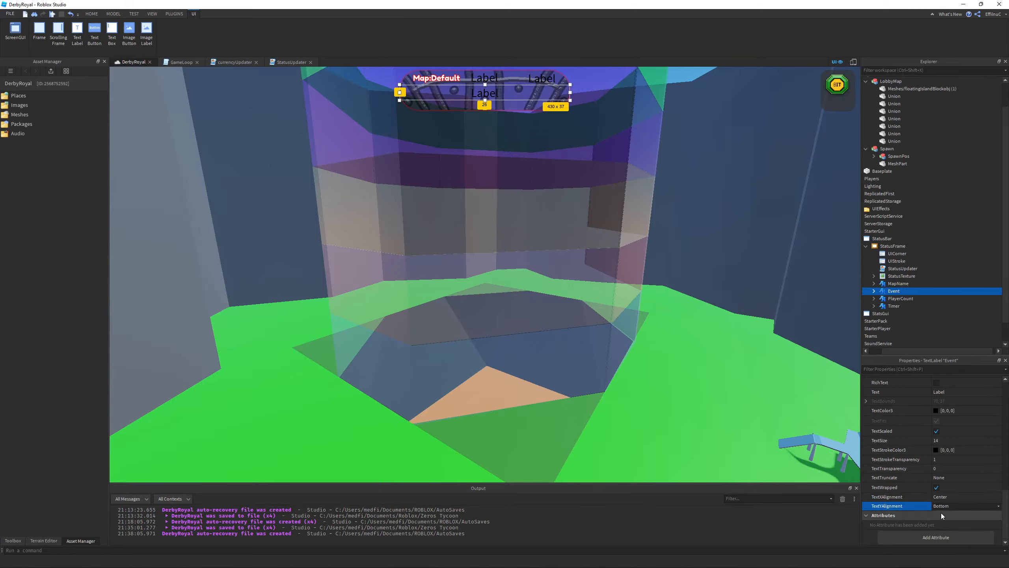
{"action": "left_click", "coordinate": [939, 513]}
{"action": "left_click", "coordinate": [935, 518]}
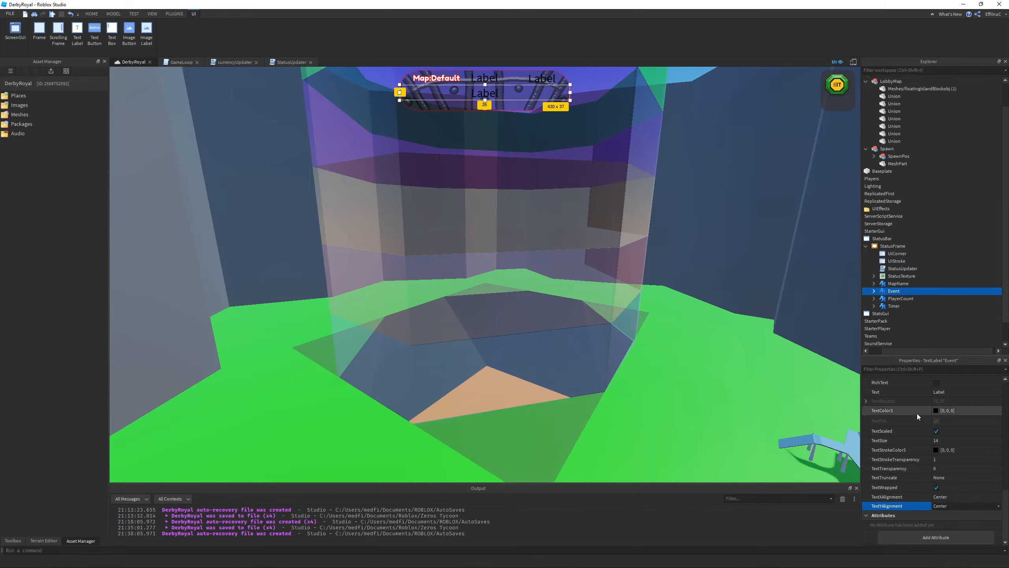
- Set the Event label's font to PermanentMarker and its TextStrokeTransparency to 0
{"action": "scroll", "coordinate": [951, 400], "scroll_direction": "up", "scroll_amount": 3}
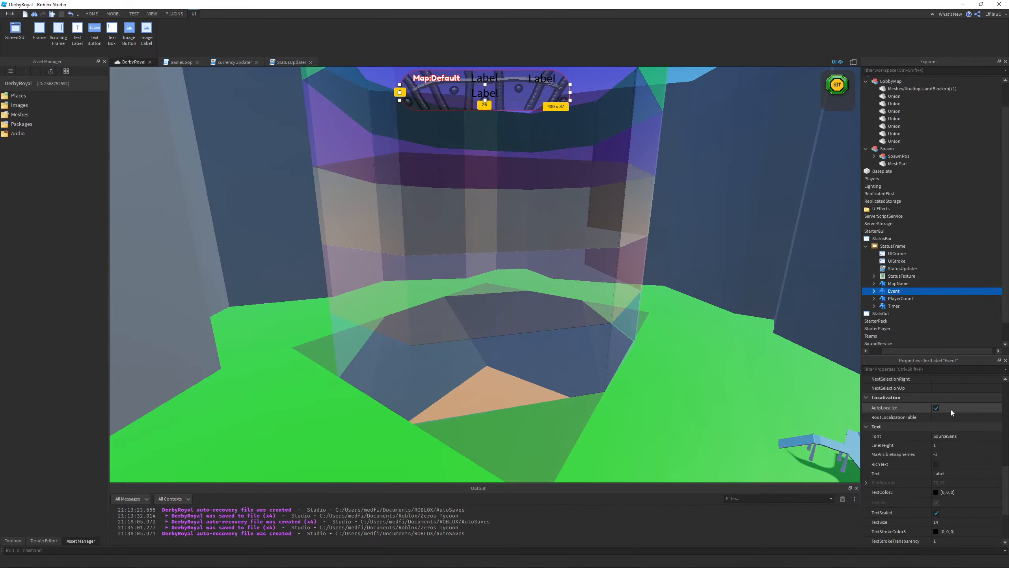
{"action": "left_click", "coordinate": [956, 436]}
{"action": "left_click", "coordinate": [960, 462]}
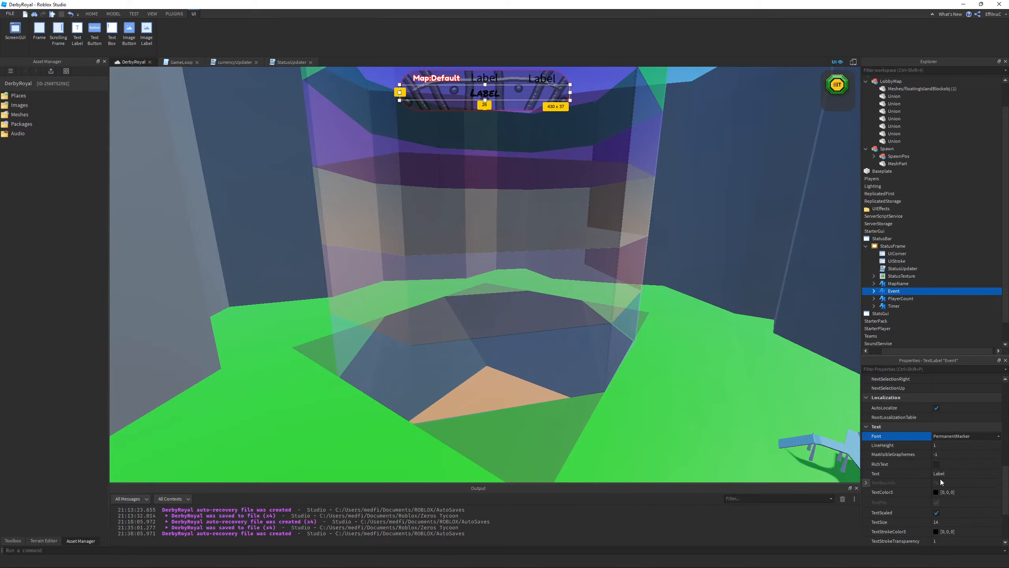
{"action": "scroll", "coordinate": [935, 485], "scroll_direction": "down", "scroll_amount": 1}
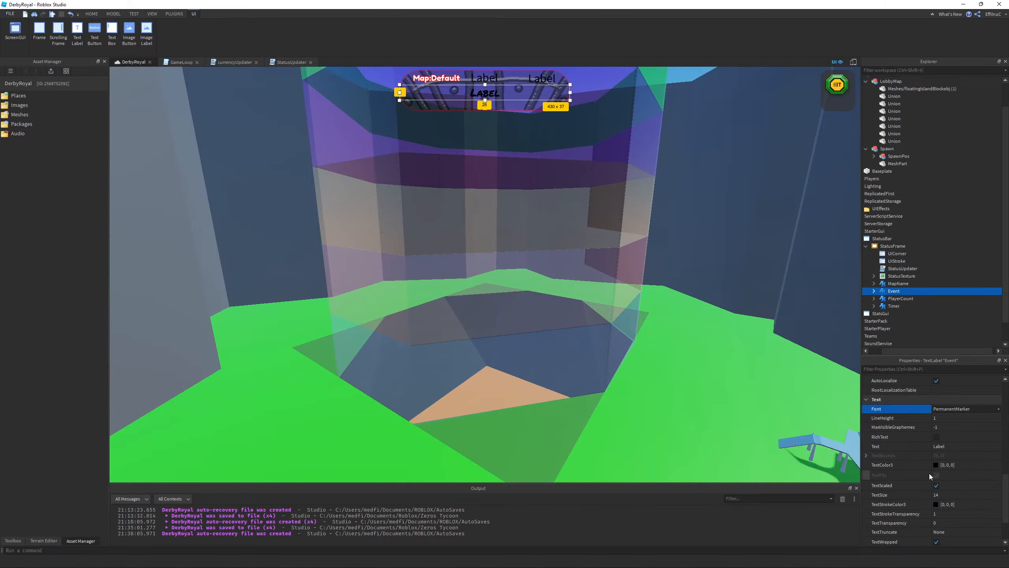
{"action": "left_click", "coordinate": [938, 514]}
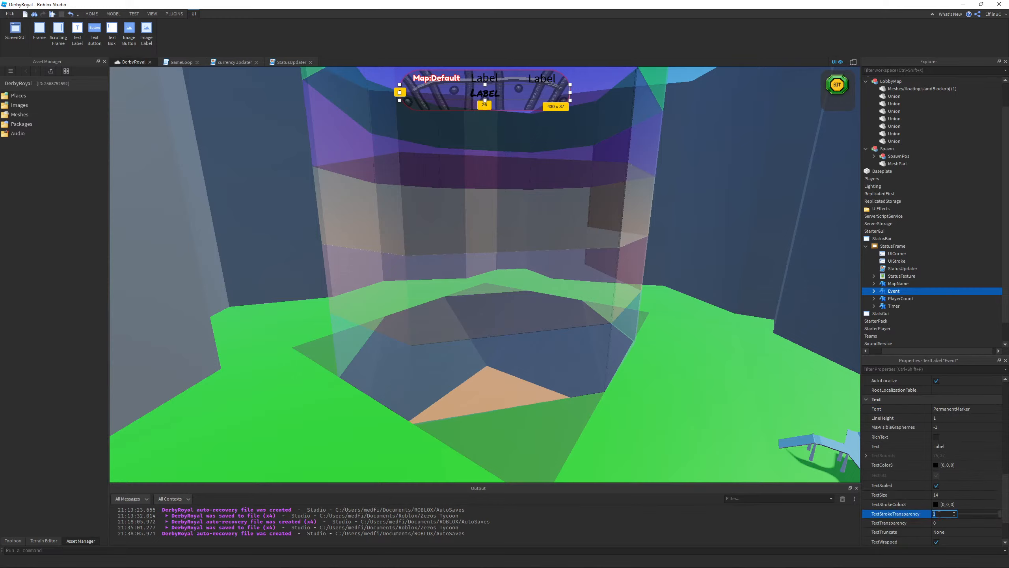
{"action": "type", "text": "0"}
{"action": "key", "text": "Return"}
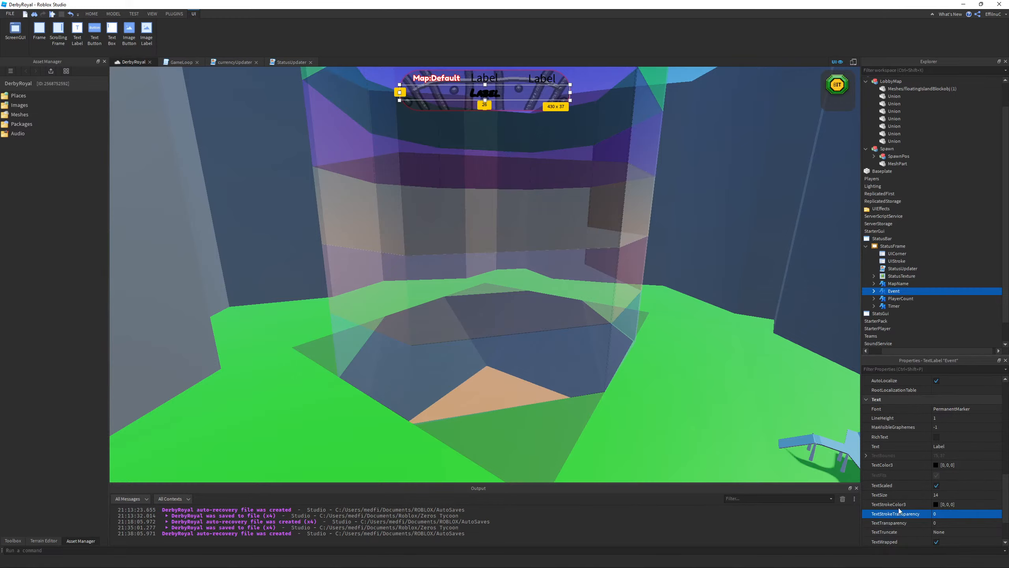
- Set the Event label's TextColor3 to bright red (250, 0, 0)
{"action": "left_click", "coordinate": [936, 465]}
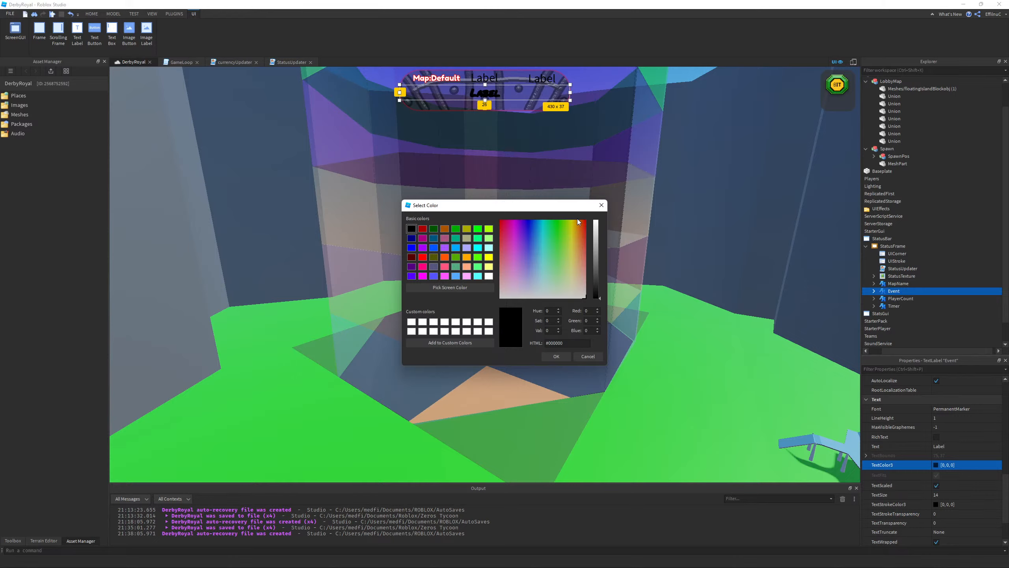
{"action": "left_click_drag", "start_coordinate": [578, 221], "coordinate": [600, 222]}
{"action": "left_click", "coordinate": [598, 221]}
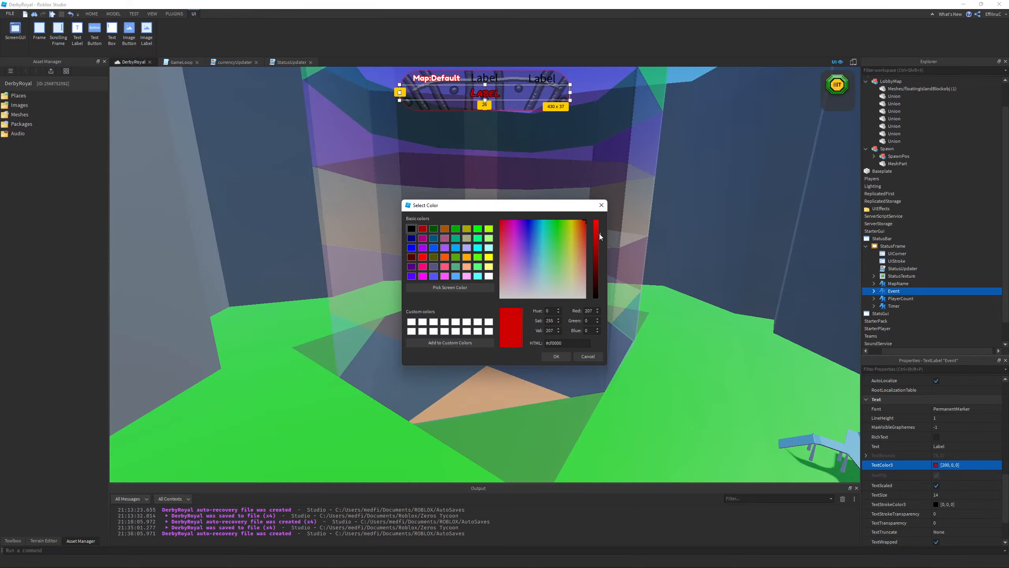
{"action": "left_click", "coordinate": [554, 356]}
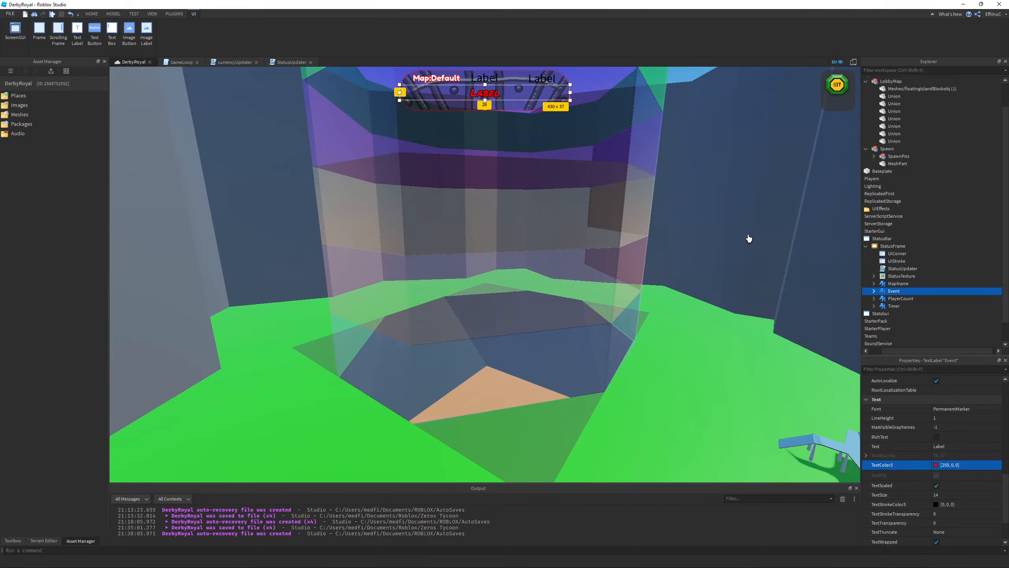
- Change the Event label's text to "Event:BombShell"
{"action": "left_click", "coordinate": [961, 450]}
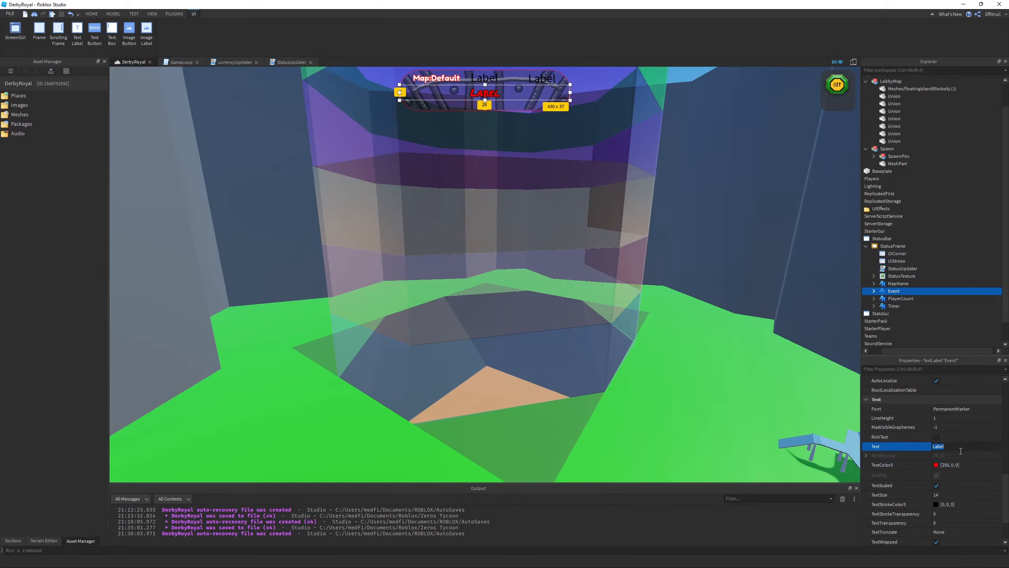
{"action": "key", "text": "BackSpace"}
{"action": "type", "text": "ll"}
{"action": "key", "text": "Return"}
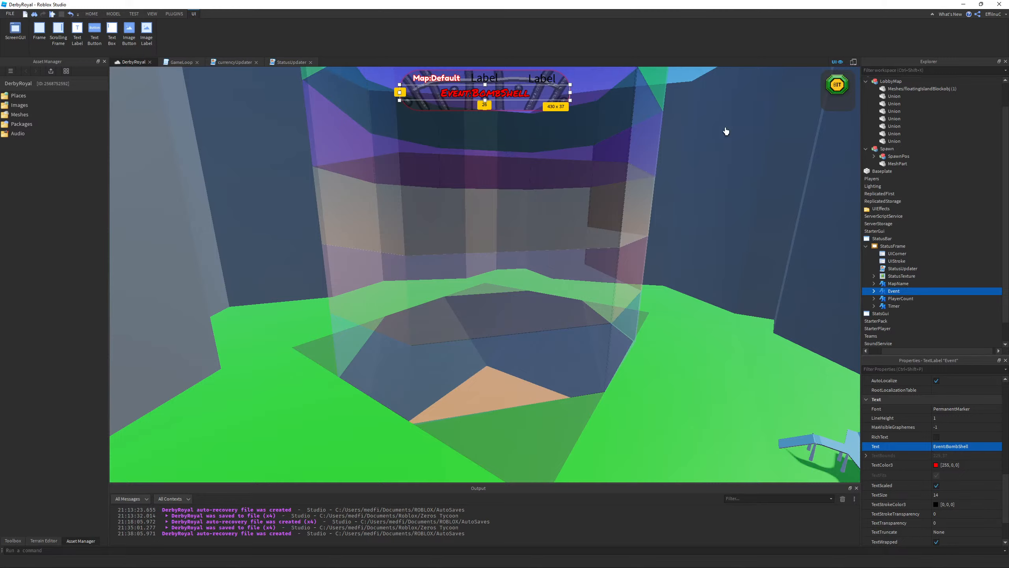
- Set the Timer label's font to Merriweather
{"action": "left_click", "coordinate": [885, 307]}
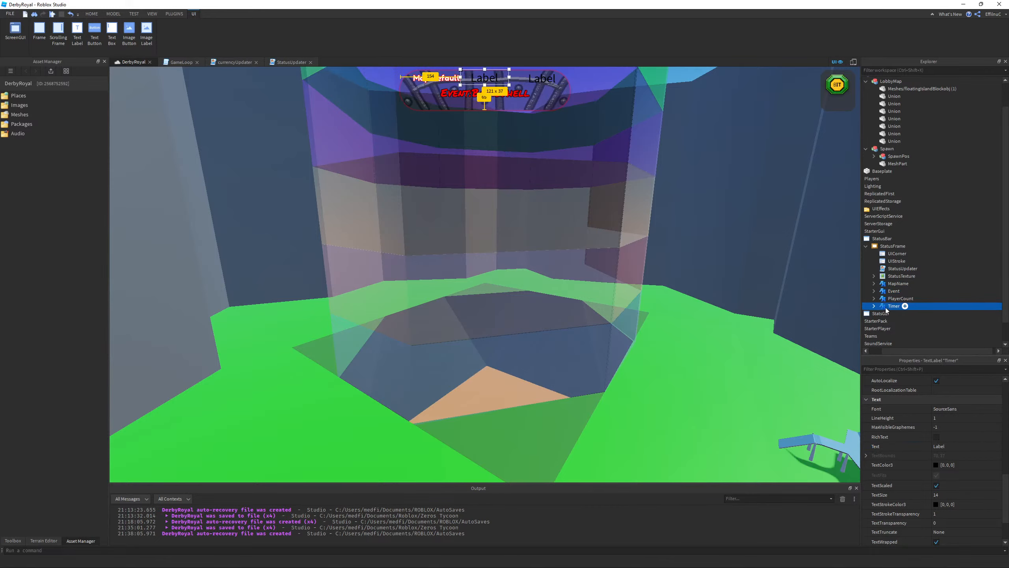
{"action": "left_click", "coordinate": [954, 409]}
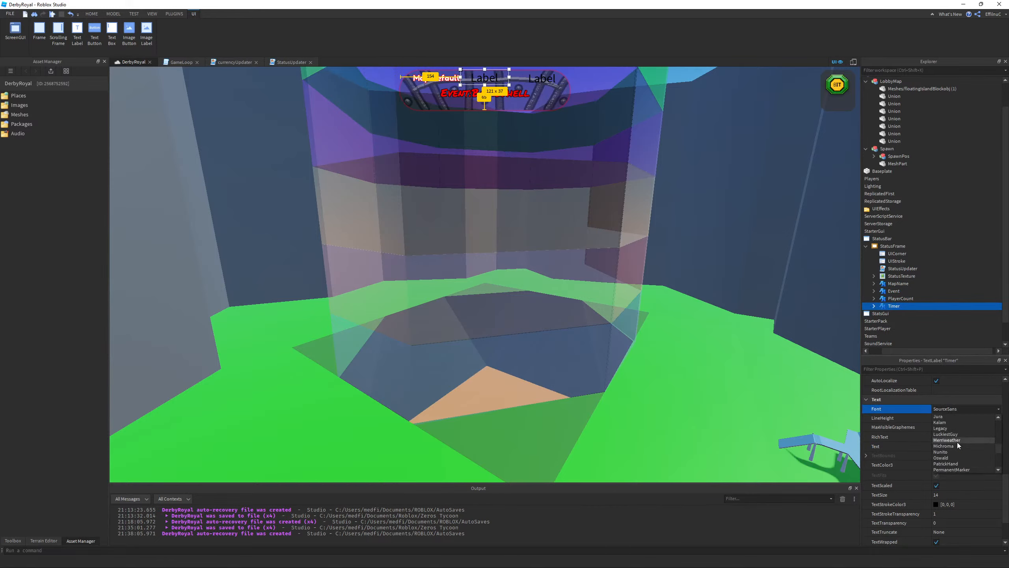
{"action": "left_click", "coordinate": [948, 440]}
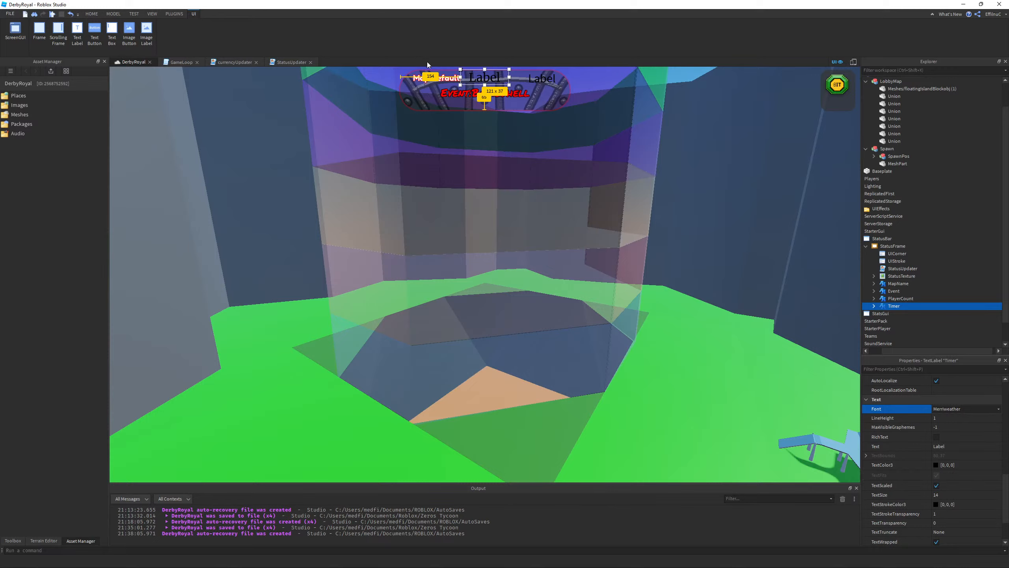
- Try other TextColor3 colours on the MapName label, and cancel the change
{"action": "left_click", "coordinate": [897, 283]}
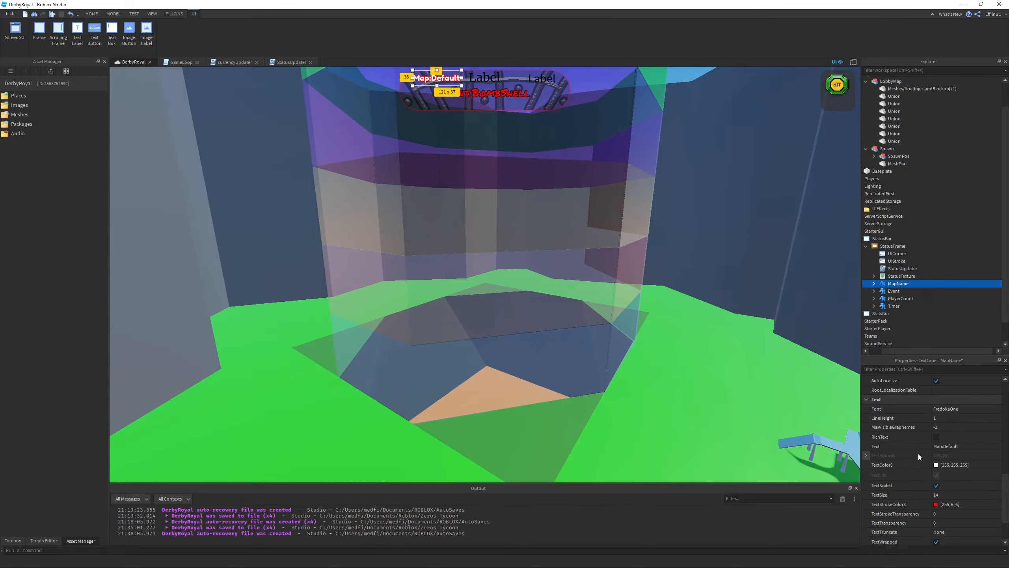
{"action": "left_click", "coordinate": [936, 465]}
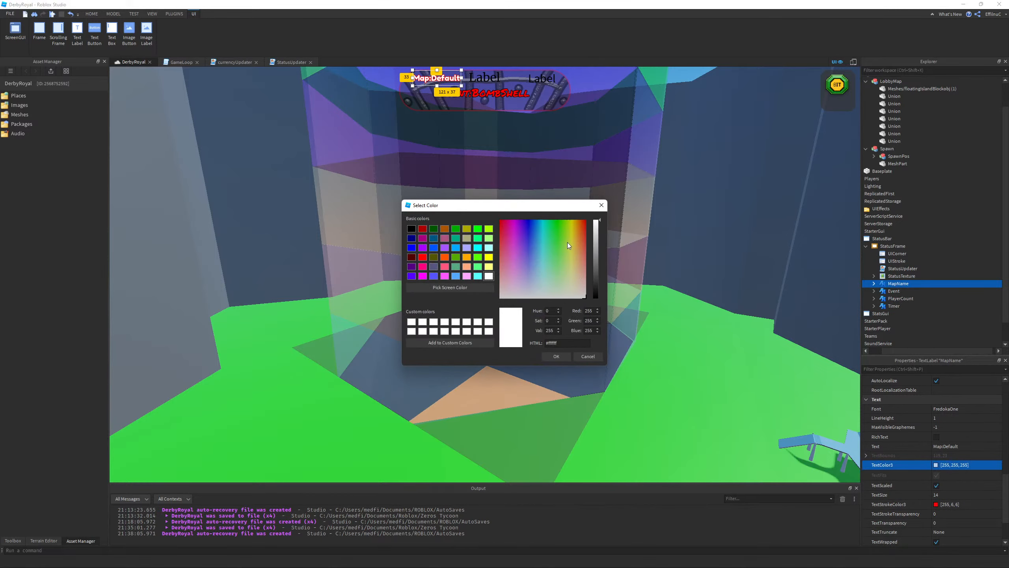
{"action": "left_click_drag", "start_coordinate": [568, 242], "coordinate": [506, 211]}
{"action": "left_click", "coordinate": [489, 276]}
{"action": "left_click", "coordinate": [591, 357]}
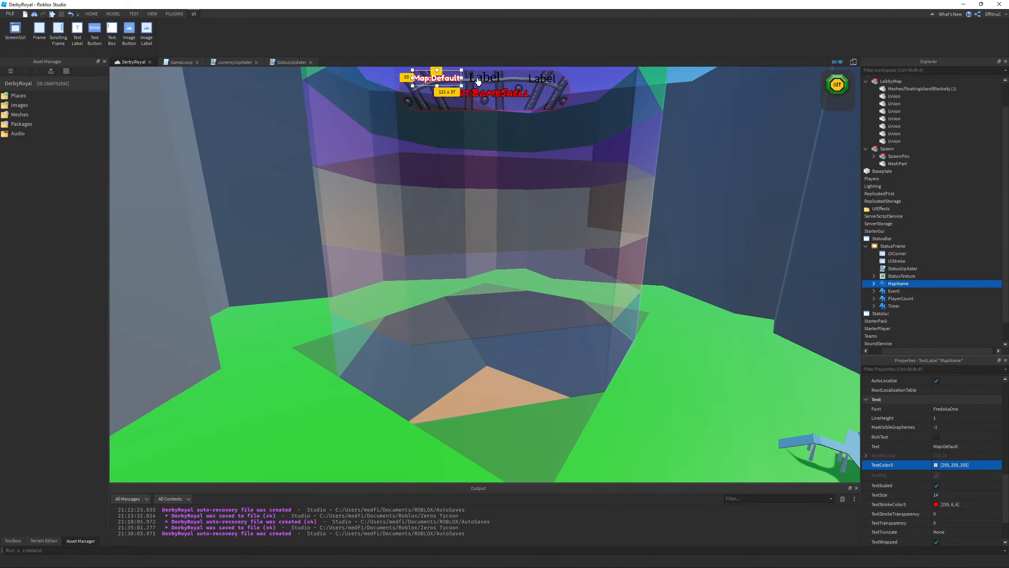
- Try a green BackgroundColor3 on the Timer label, and cancel the change
{"action": "left_click", "coordinate": [954, 305]}
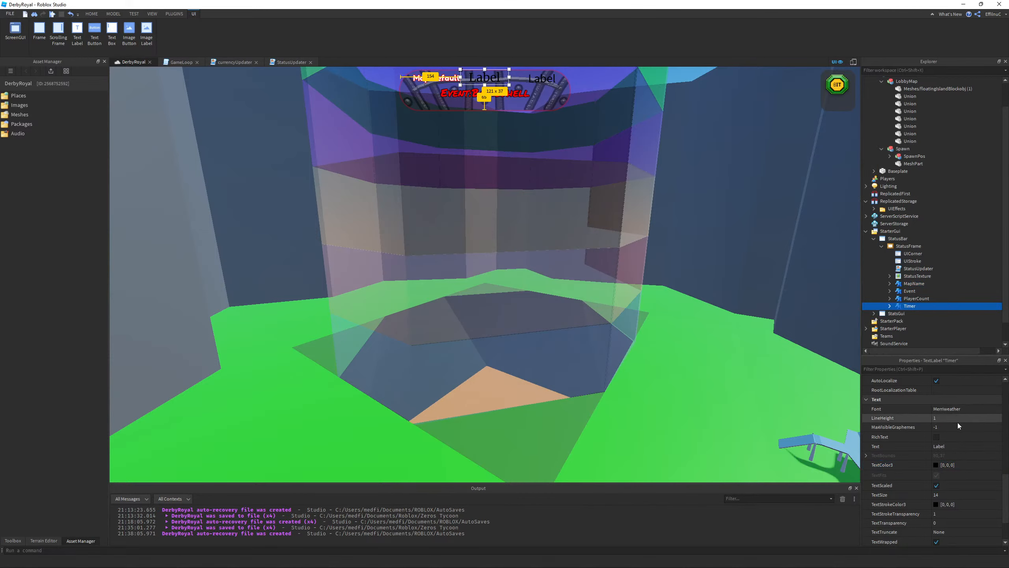
{"action": "scroll", "coordinate": [955, 437], "scroll_direction": "up", "scroll_amount": 5}
{"action": "scroll", "coordinate": [949, 433], "scroll_direction": "up", "scroll_amount": 5}
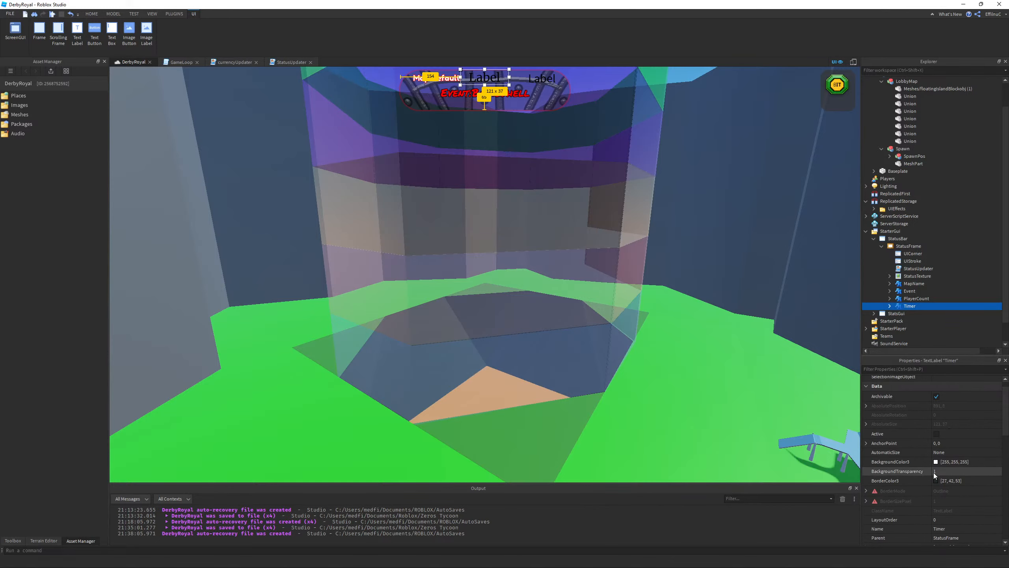
{"action": "left_click", "coordinate": [936, 462]}
{"action": "left_click", "coordinate": [554, 224]}
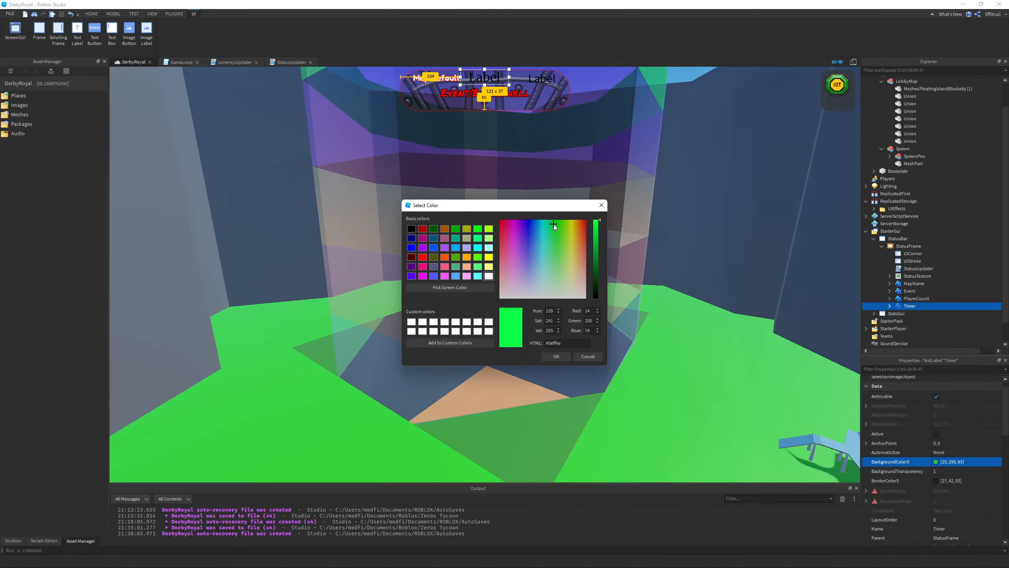
{"action": "left_click", "coordinate": [589, 357]}
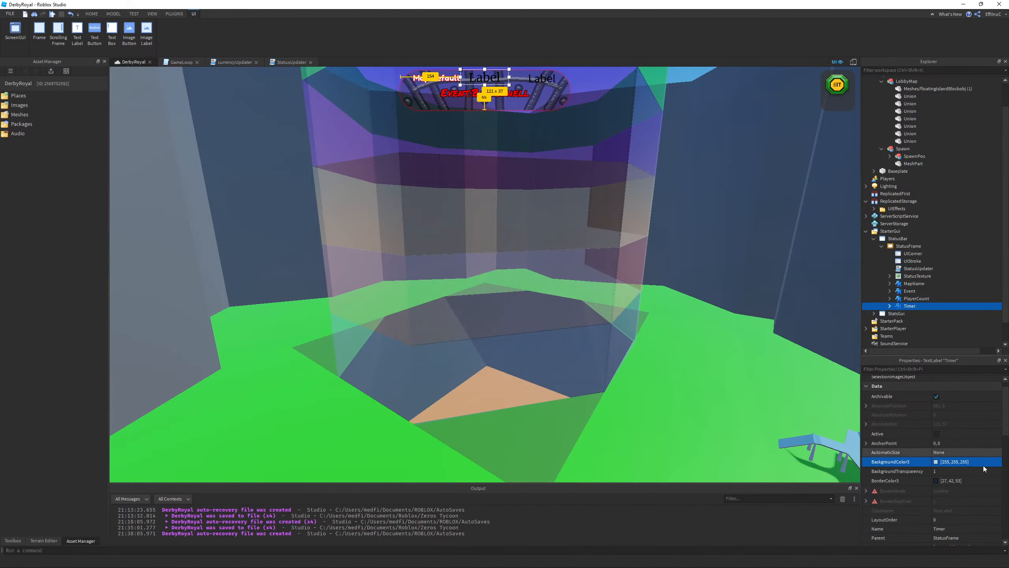
- Set the Timer label's TextColor3 to lime green (115, 255, 0)
{"action": "scroll", "coordinate": [983, 466], "scroll_direction": "down", "scroll_amount": 8}
{"action": "scroll", "coordinate": [990, 485], "scroll_direction": "down", "scroll_amount": 2}
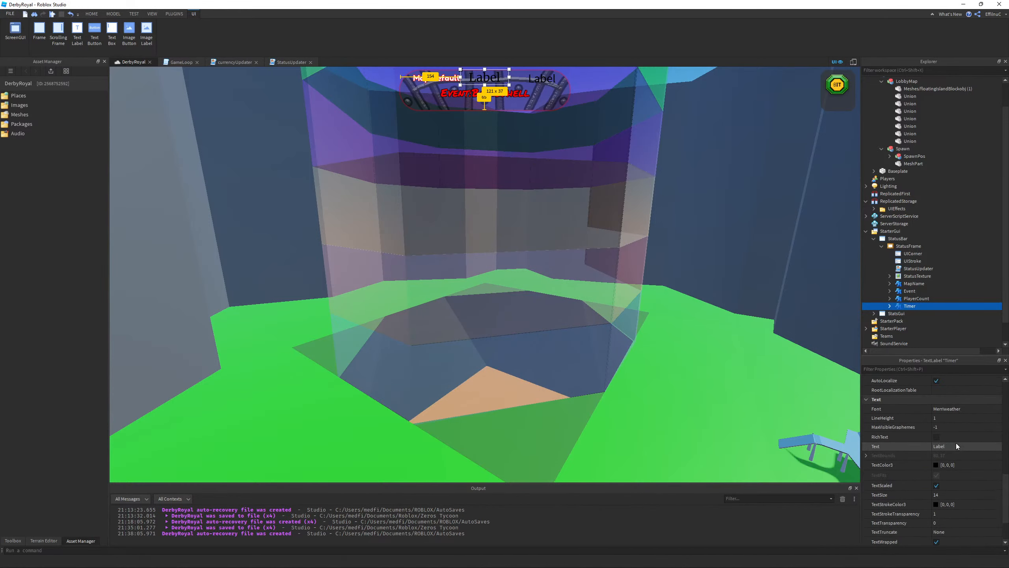
{"action": "scroll", "coordinate": [954, 437], "scroll_direction": "up", "scroll_amount": 10}
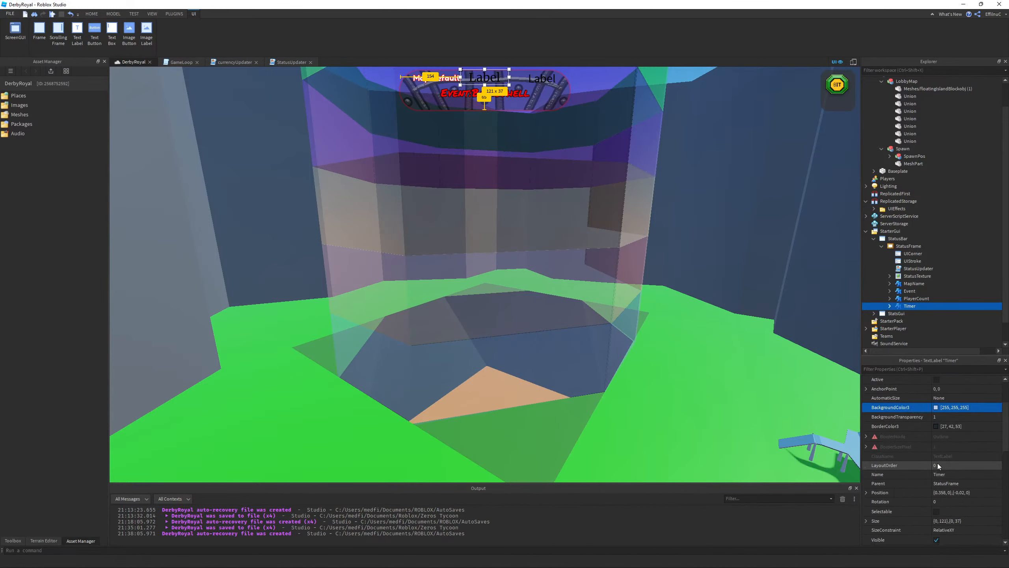
{"action": "scroll", "coordinate": [929, 447], "scroll_direction": "down", "scroll_amount": 10}
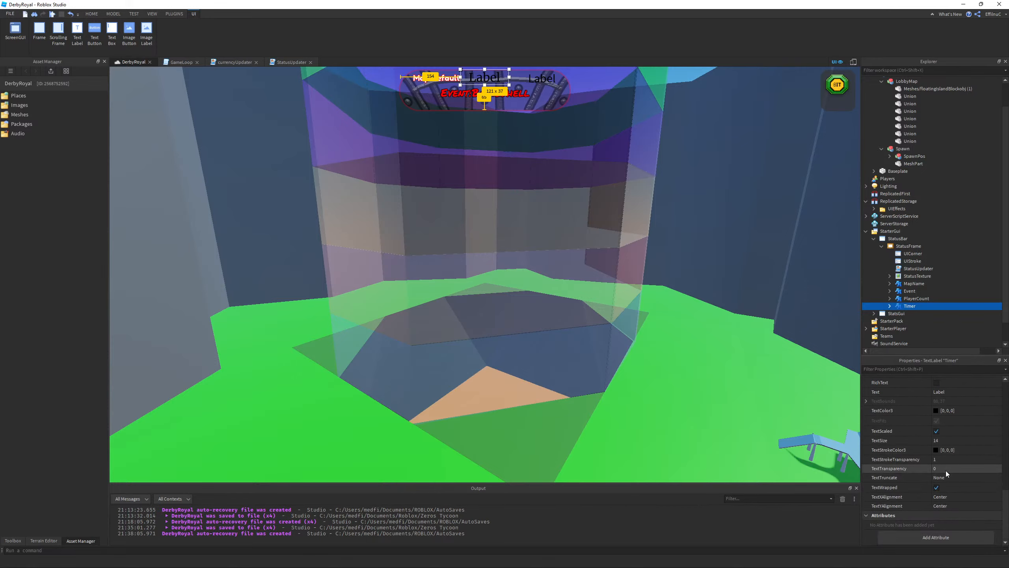
{"action": "left_click", "coordinate": [934, 410]}
{"action": "left_click", "coordinate": [563, 223]}
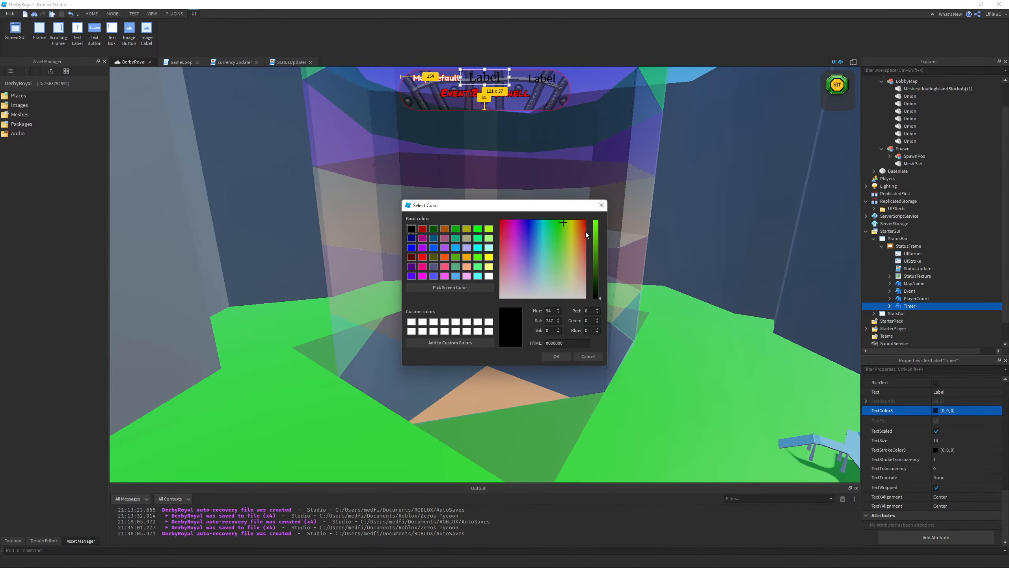
{"action": "left_click", "coordinate": [596, 221]}
{"action": "left_click_drag", "start_coordinate": [554, 222], "coordinate": [564, 218]}
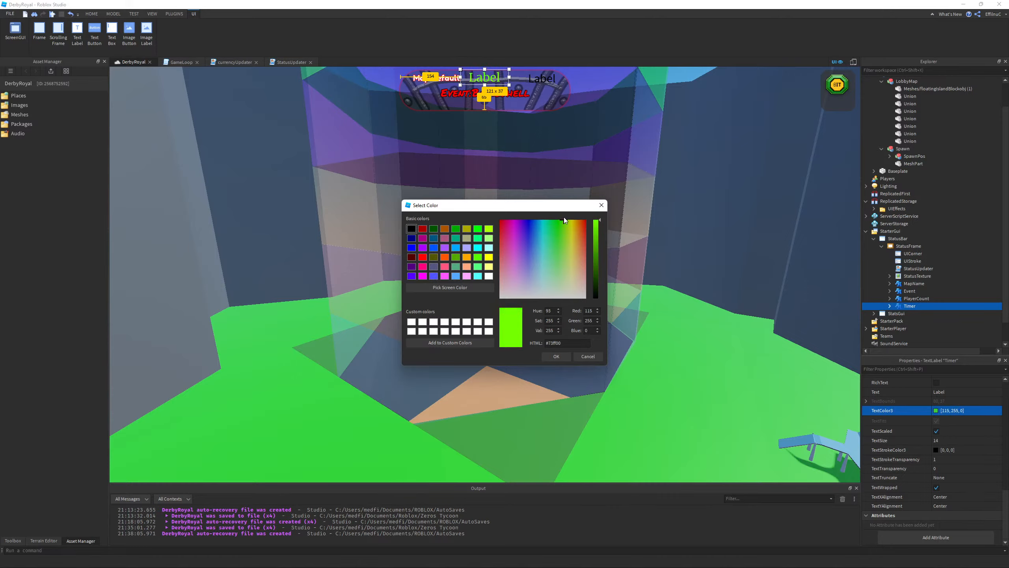
{"action": "left_click", "coordinate": [556, 356]}
- Set the Timer label's TextStrokeTransparency to 0
{"action": "left_click", "coordinate": [953, 459]}
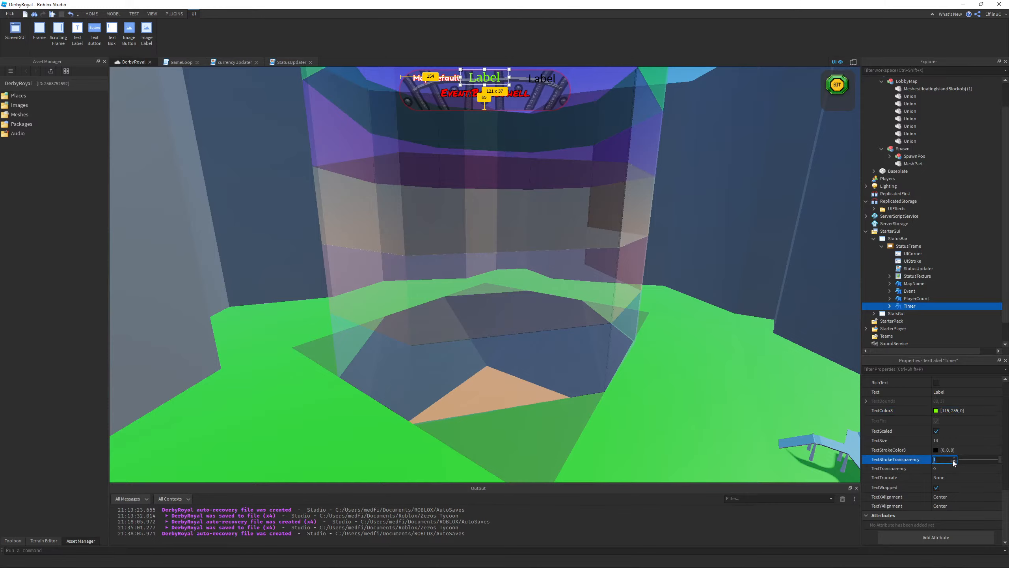
{"action": "type", "text": "0"}
{"action": "key", "text": "Return"}
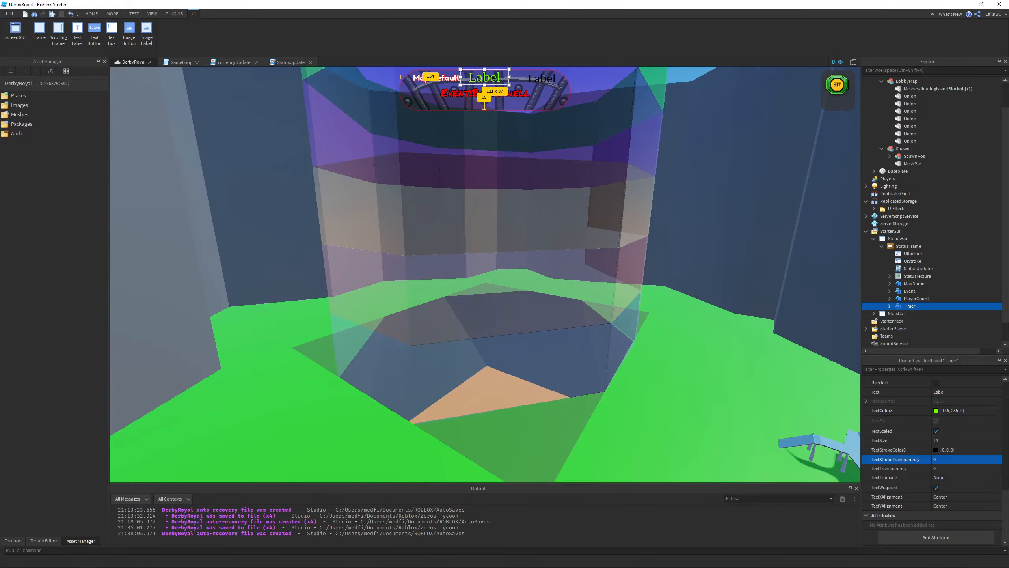
{"action": "scroll", "coordinate": [960, 444], "scroll_direction": "up", "scroll_amount": 3}
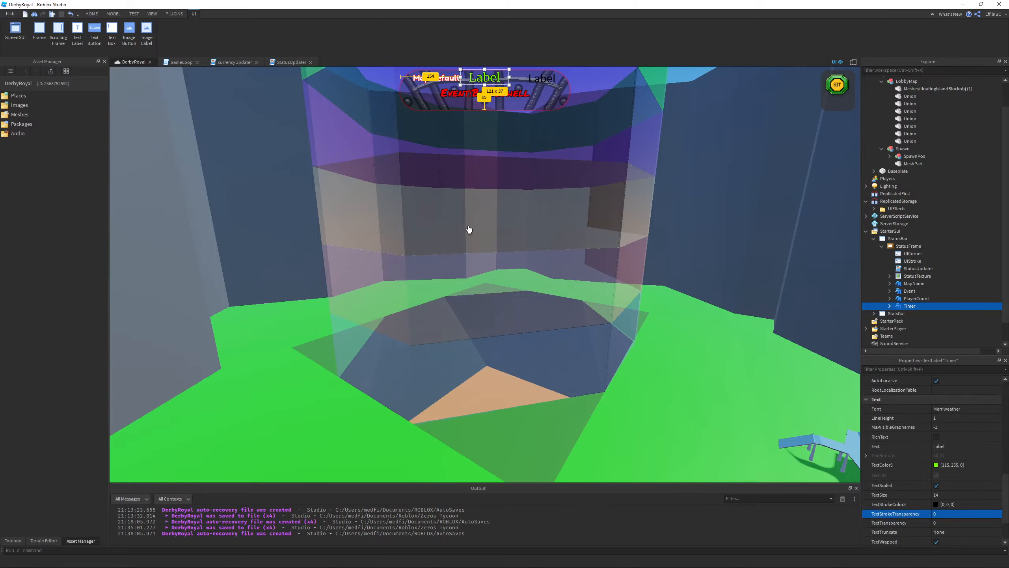
- Set the PlayerCount label's font to SciFi
{"action": "left_click", "coordinate": [544, 78]}
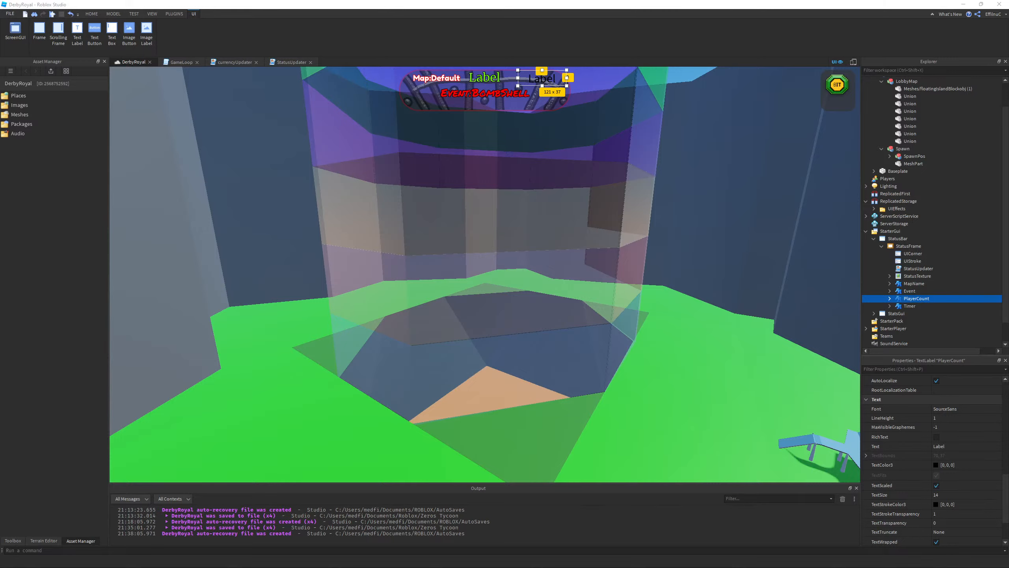
{"action": "mouse_move", "coordinate": [488, 566]}
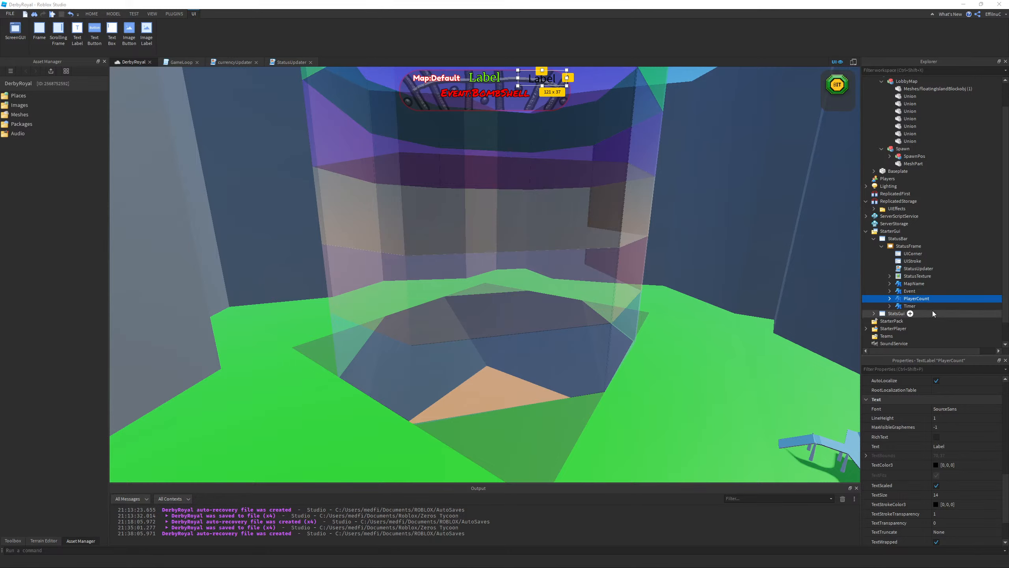
{"action": "scroll", "coordinate": [949, 420], "scroll_direction": "up", "scroll_amount": 10}
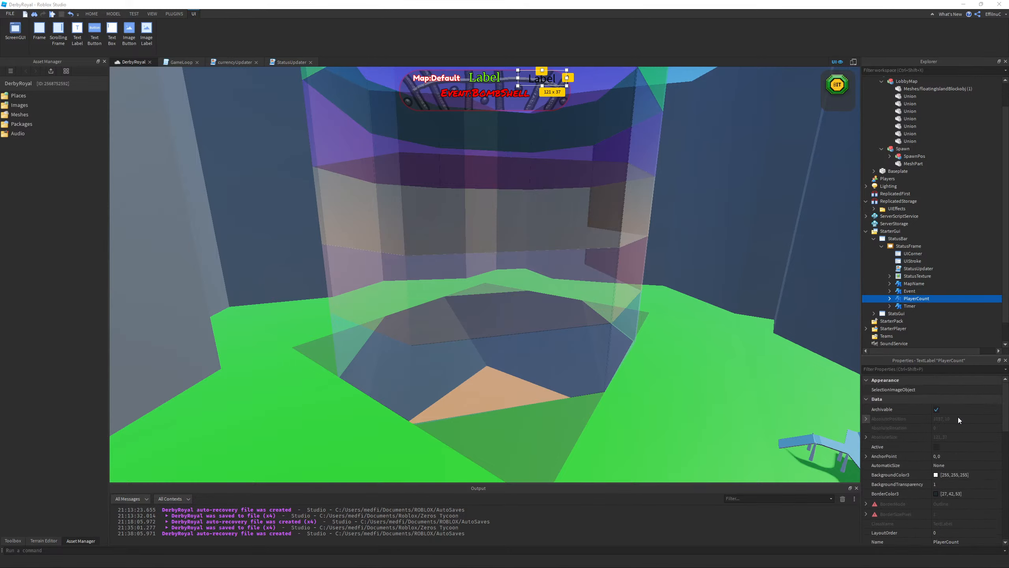
{"action": "scroll", "coordinate": [958, 417], "scroll_direction": "down", "scroll_amount": 5}
{"action": "scroll", "coordinate": [954, 412], "scroll_direction": "down", "scroll_amount": 3}
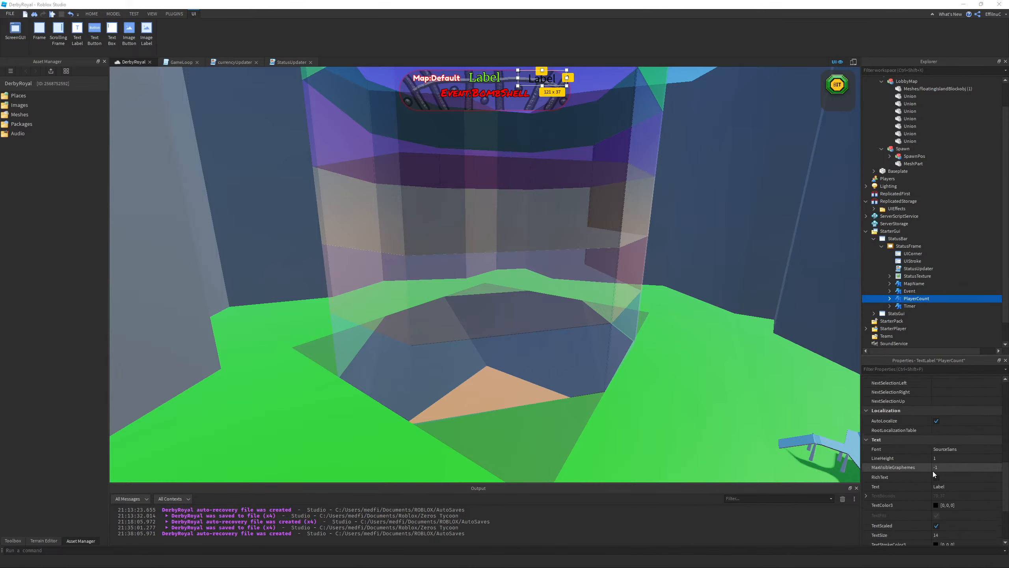
{"action": "left_click", "coordinate": [957, 449]}
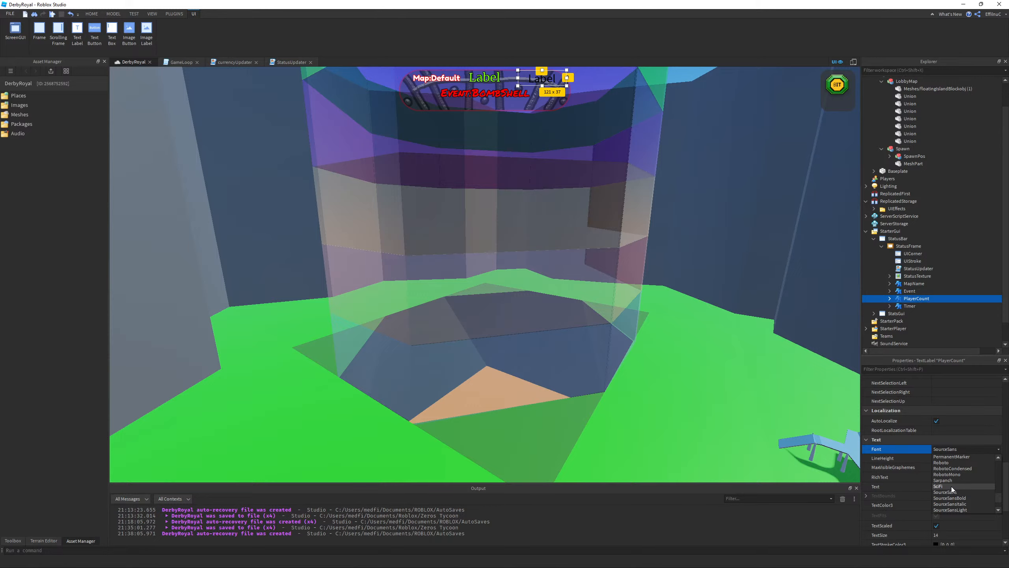
{"action": "left_click", "coordinate": [951, 486]}
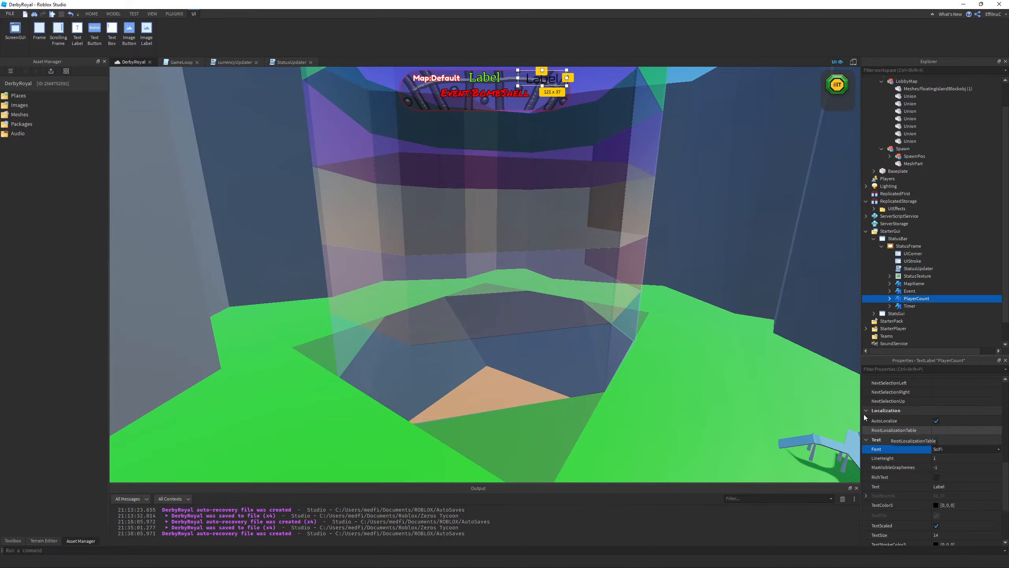
- Shift the Timer label slightly sideways and realign it with the status bar's horizontal centre
{"action": "left_click", "coordinate": [489, 77]}
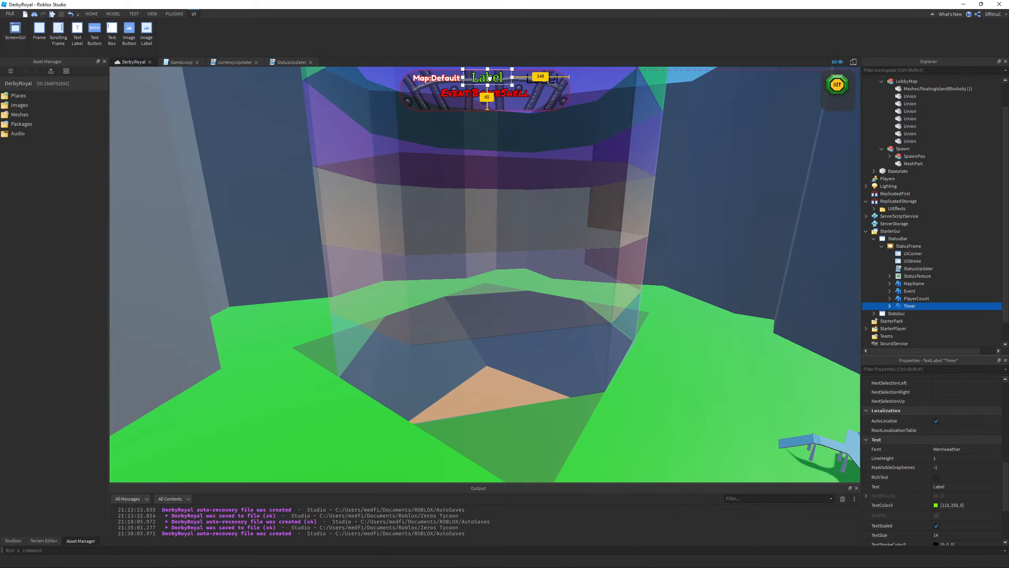
{"action": "left_click_drag", "start_coordinate": [489, 78], "coordinate": [492, 79]}
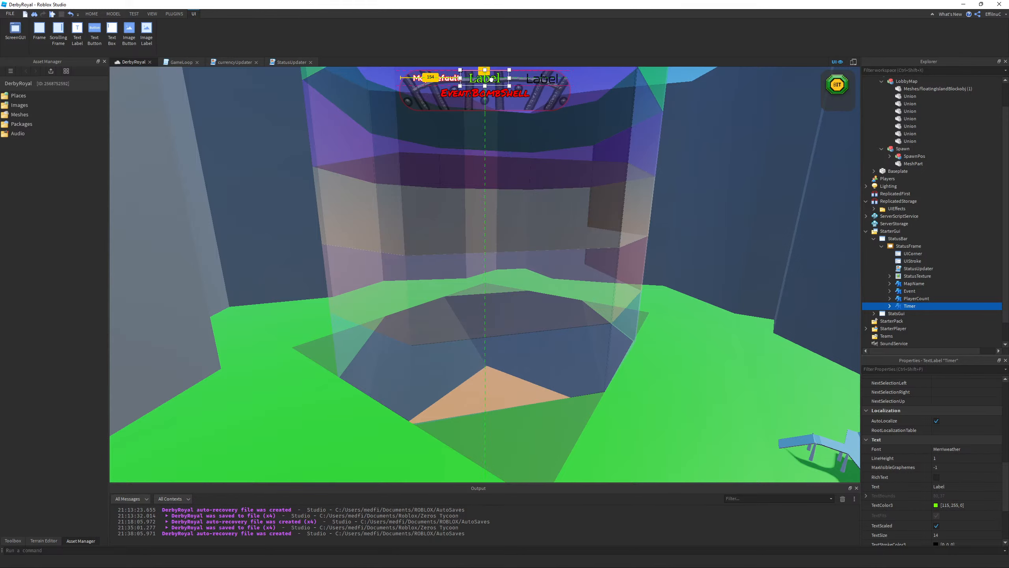
{"action": "left_click", "coordinate": [535, 79]}
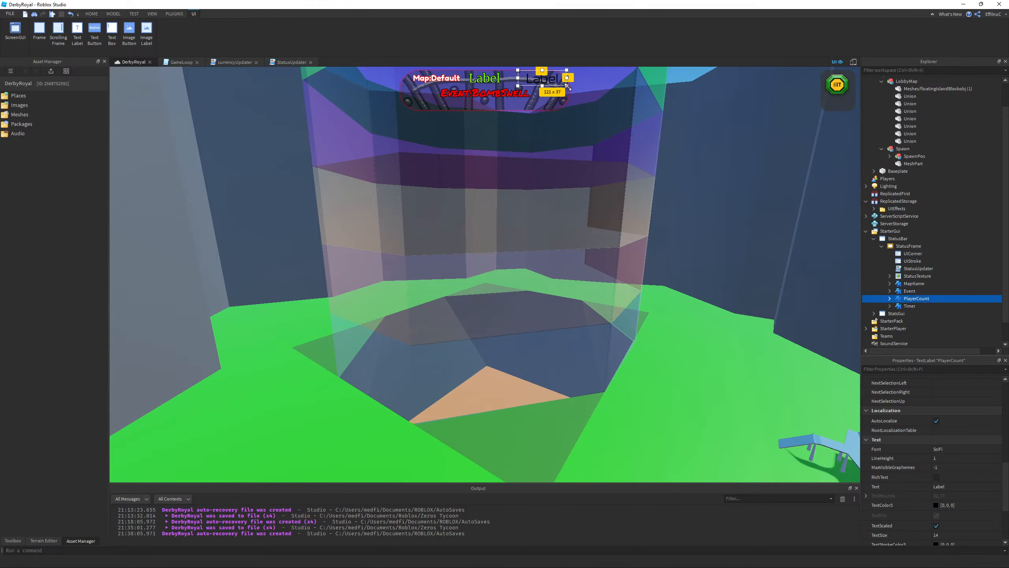
{"action": "left_click", "coordinate": [570, 92]}
{"action": "right_click_drag", "start_coordinate": [522, 97], "coordinate": [723, 141]}
- Set the Timer label's text to "Timer:3:10"
{"action": "left_click", "coordinate": [894, 306]}
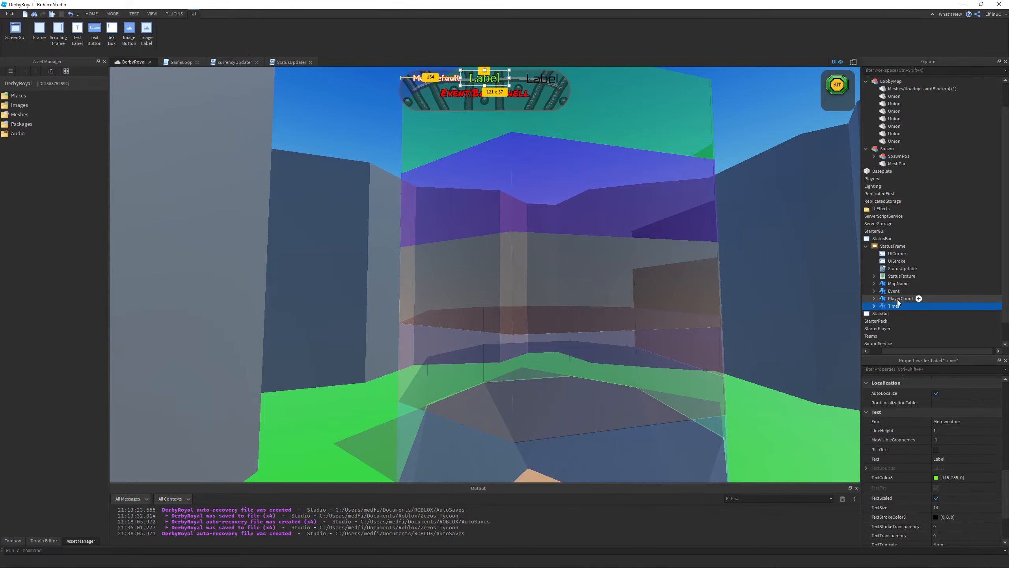
{"action": "scroll", "coordinate": [960, 455], "scroll_direction": "down", "scroll_amount": 1}
{"action": "scroll", "coordinate": [958, 437], "scroll_direction": "up", "scroll_amount": 2}
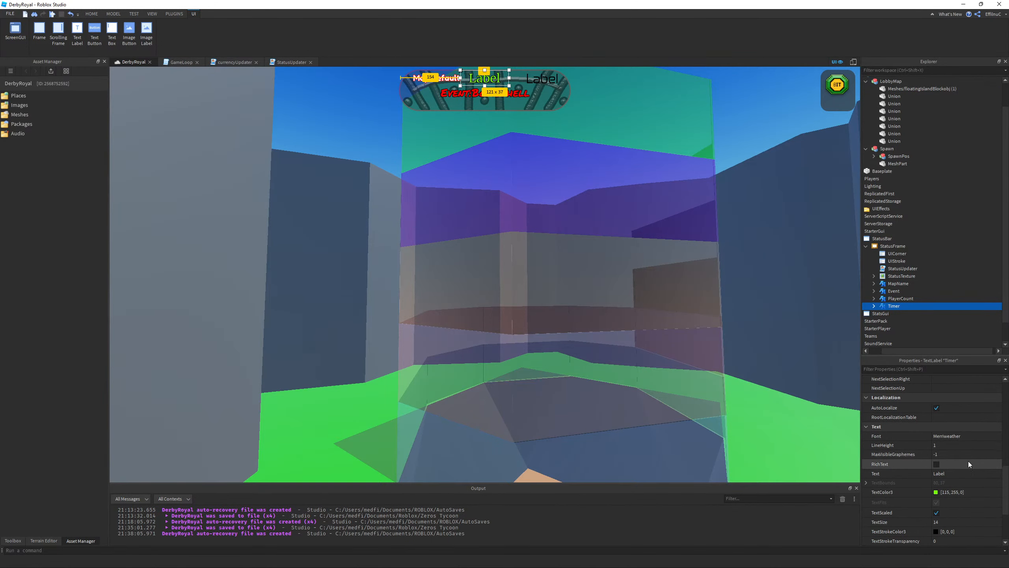
{"action": "scroll", "coordinate": [960, 477], "scroll_direction": "down", "scroll_amount": 3}
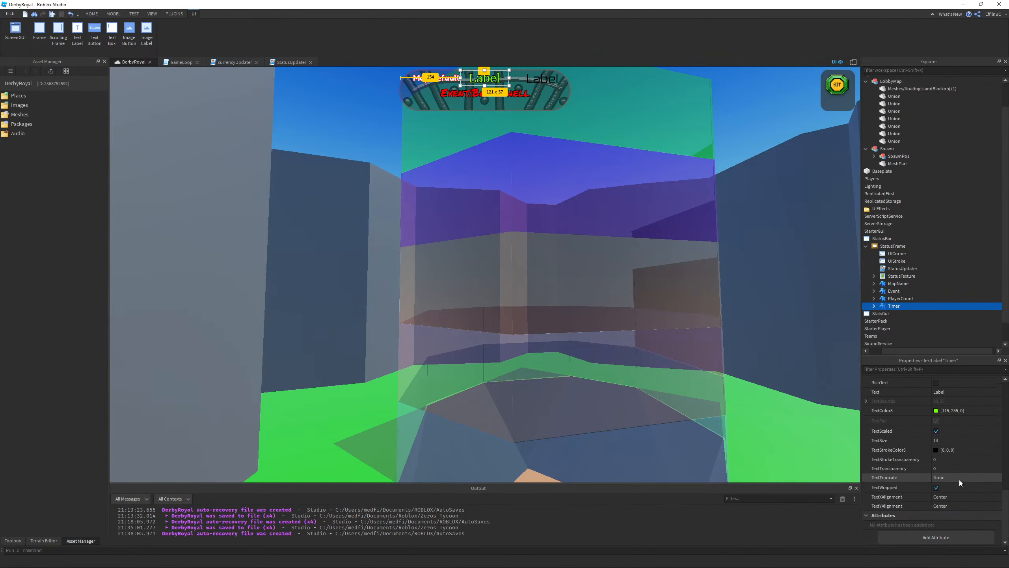
{"action": "left_click", "coordinate": [950, 419]}
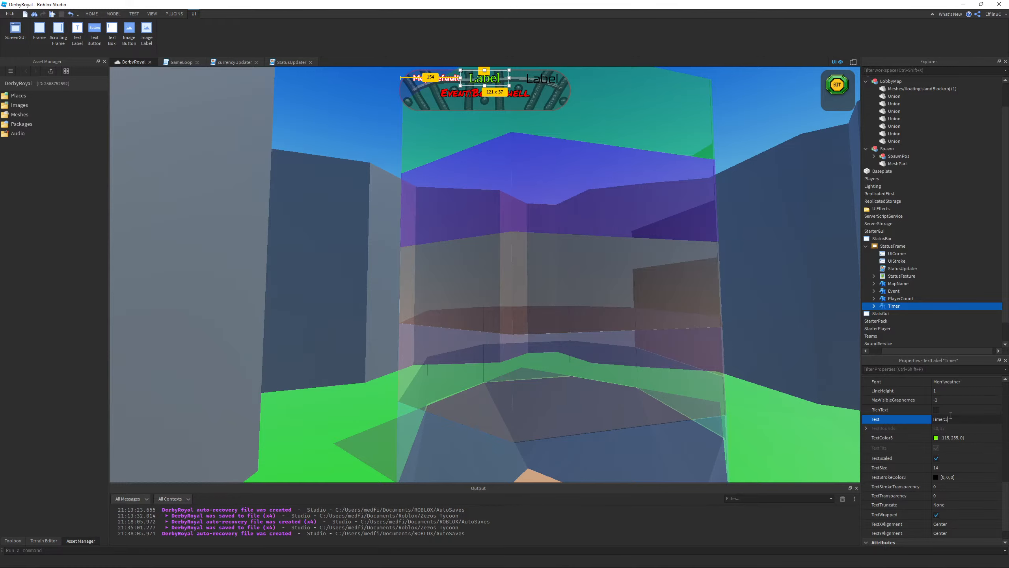
{"action": "key", "text": "Return"}
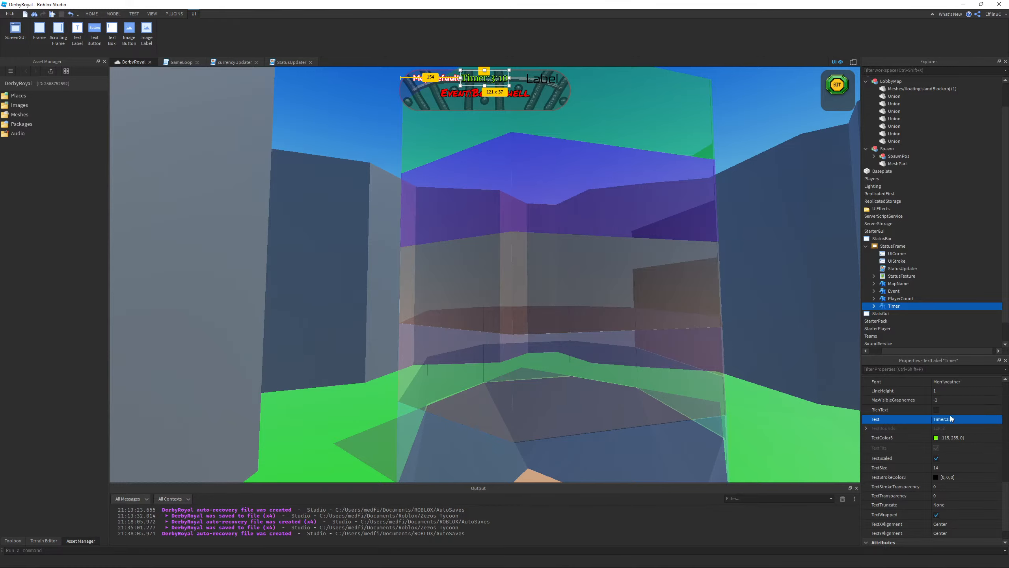
{"action": "scroll", "coordinate": [707, 329], "scroll_direction": "up", "scroll_amount": 1}
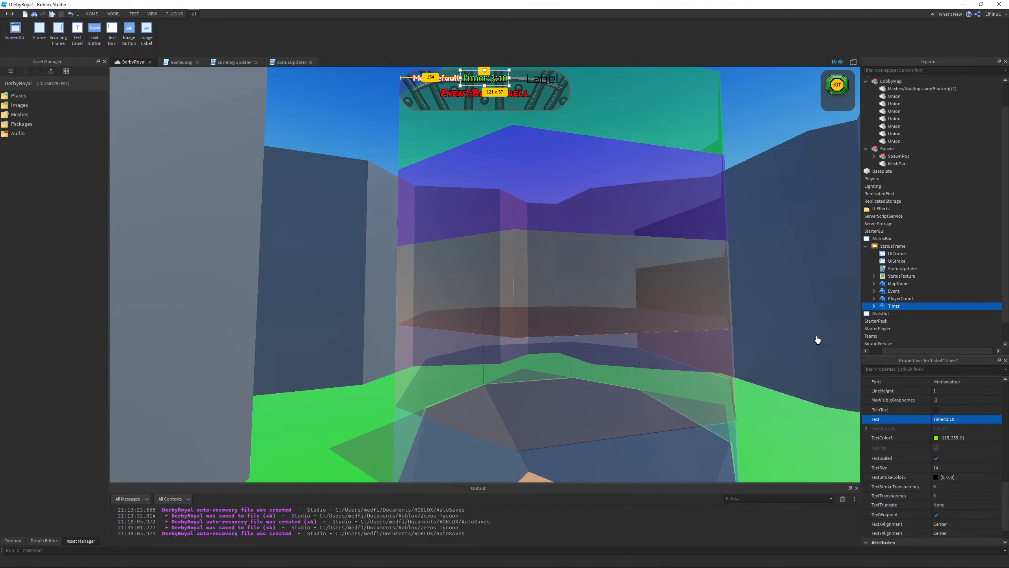
{"action": "scroll", "coordinate": [822, 341], "scroll_direction": "down", "scroll_amount": 2}
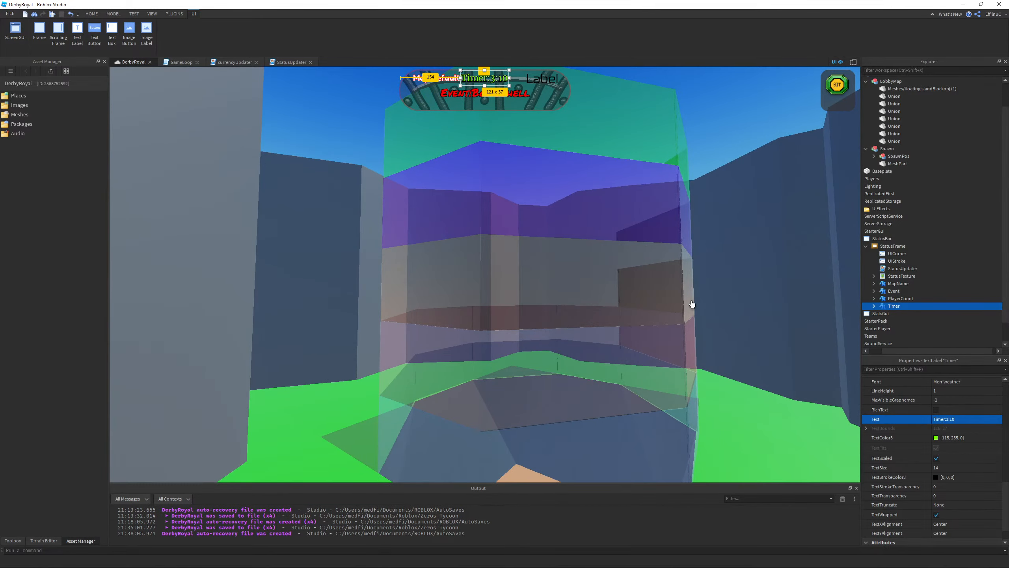
{"action": "scroll", "coordinate": [692, 304], "scroll_direction": "up", "scroll_amount": 1}
{"action": "scroll", "coordinate": [691, 304], "scroll_direction": "down", "scroll_amount": 2}
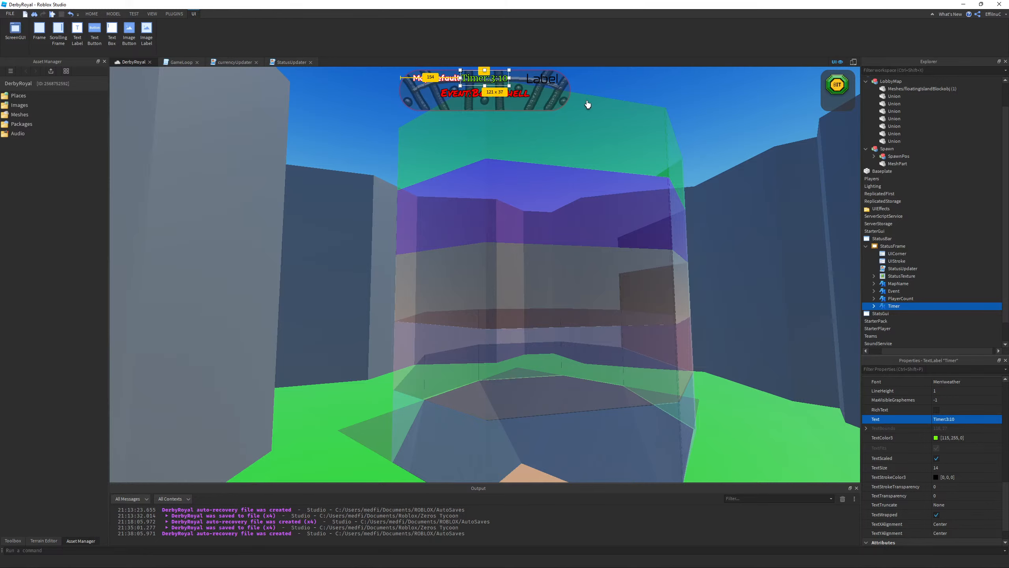
- Try narrowing the StatusFrame to about 385 x 100, and undo the resize
{"action": "left_click", "coordinate": [892, 245]}
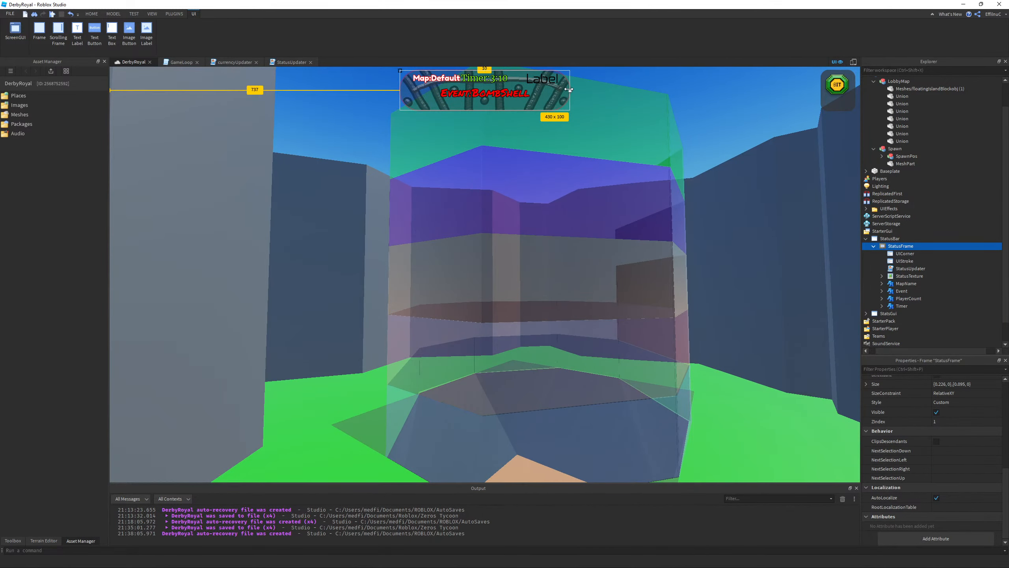
{"action": "mouse_move", "coordinate": [569, 89]}
{"action": "left_mouse_down"}
{"action": "mouse_move", "coordinate": [532, 91]}
{"action": "mouse_move", "coordinate": [551, 91]}
{"action": "left_mouse_up"}
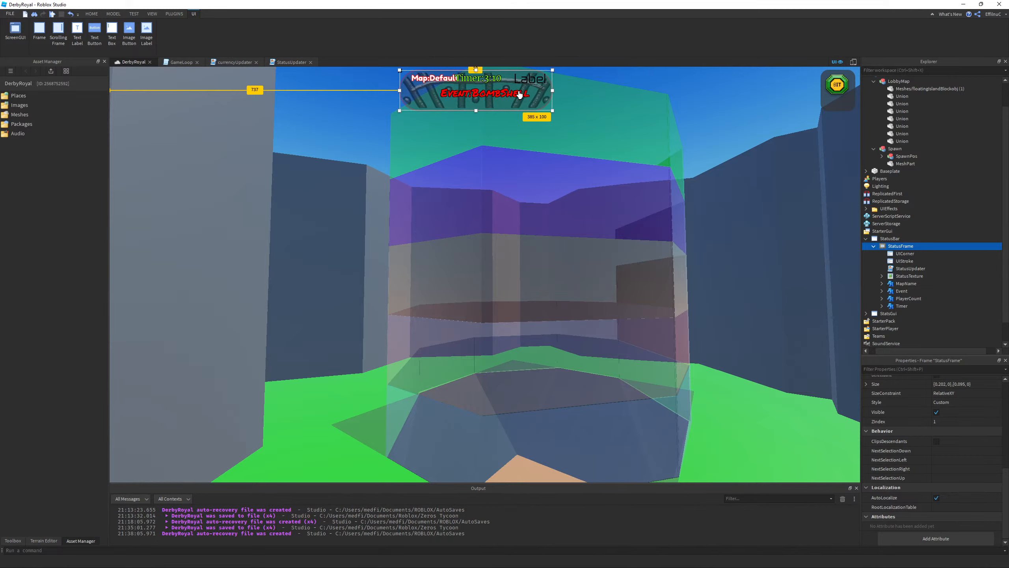
{"action": "left_click", "coordinate": [508, 89]}
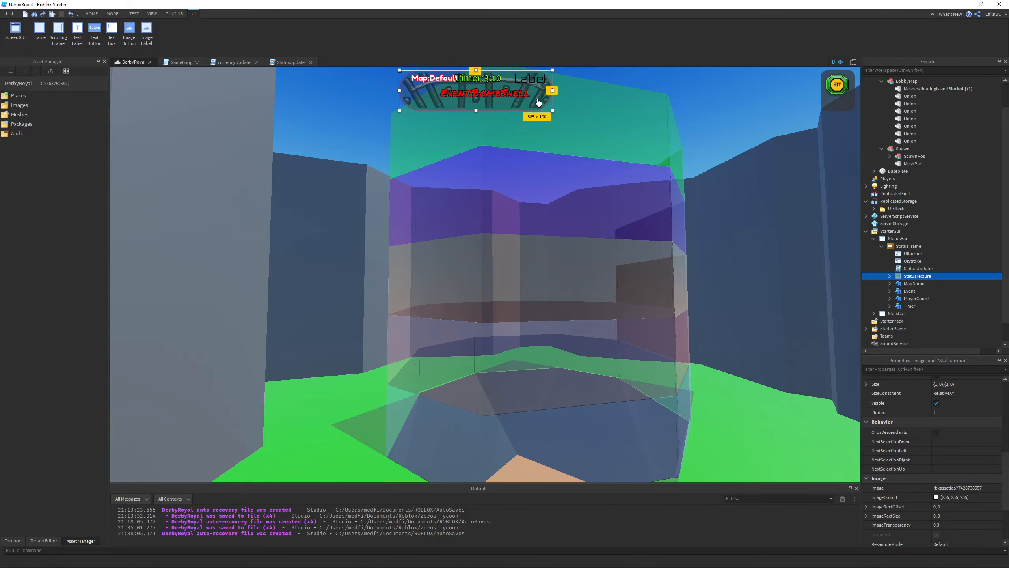
{"action": "left_click", "coordinate": [906, 245]}
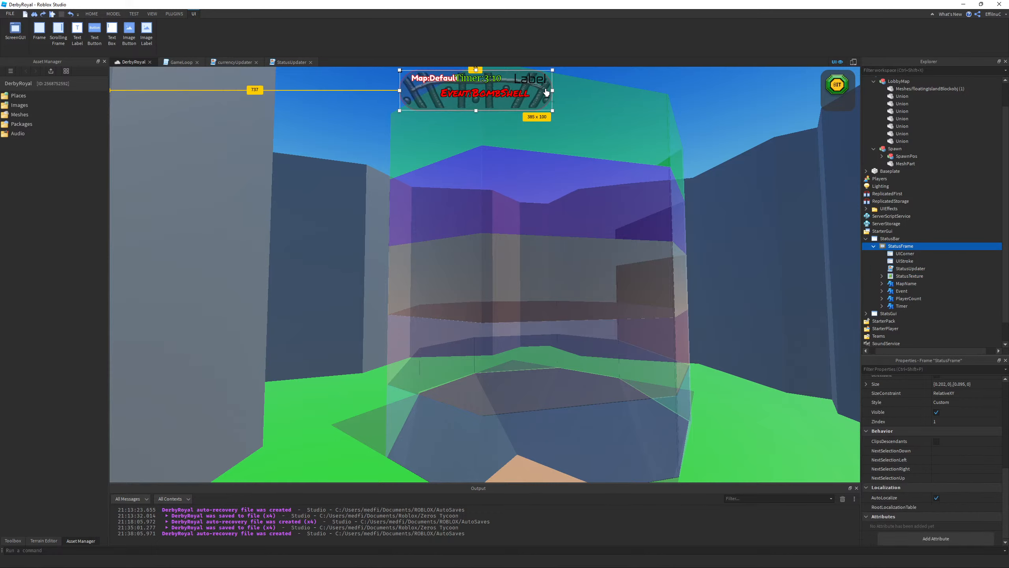
{"action": "left_click", "coordinate": [401, 76]}
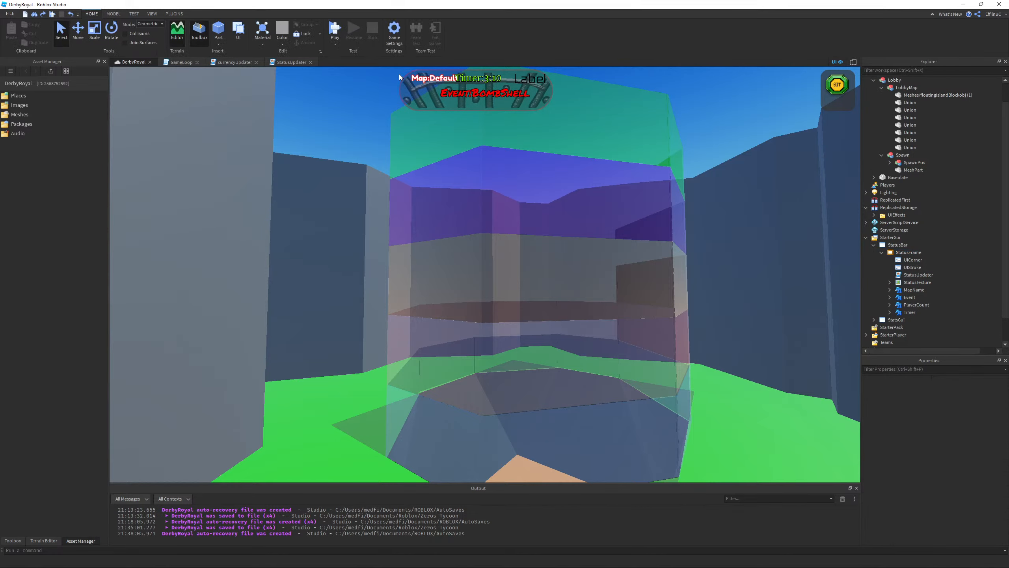
{"action": "key", "text": "a"}
{"action": "key", "text": "d"}
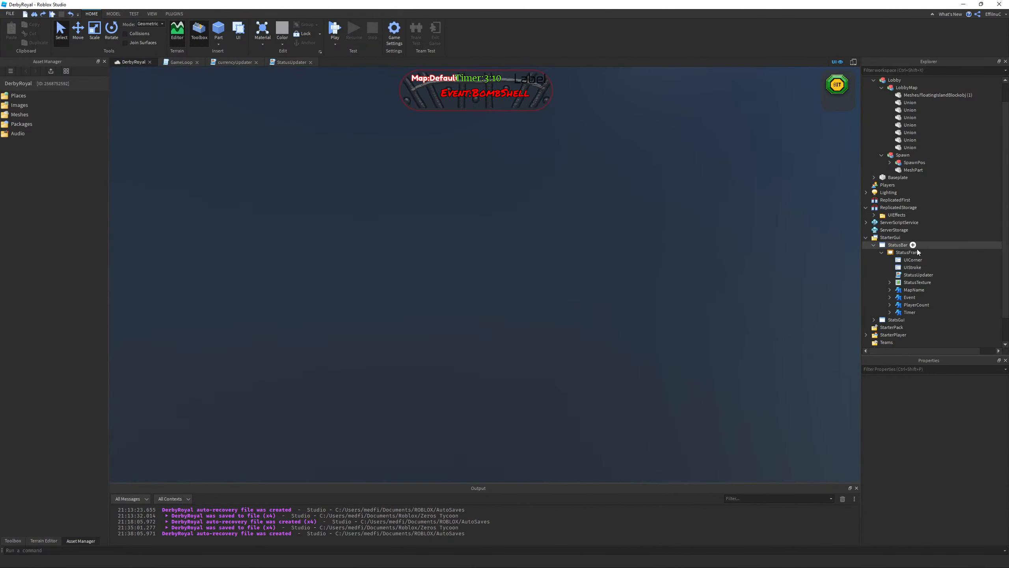
{"action": "left_click", "coordinate": [916, 251]}
{"action": "left_click", "coordinate": [438, 93]}
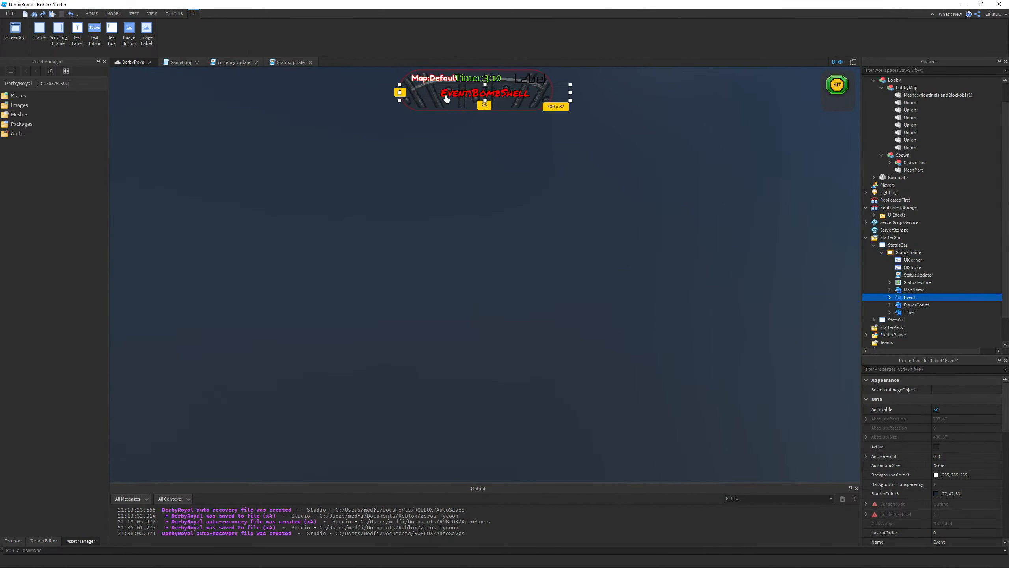
{"action": "left_click", "coordinate": [448, 102]}
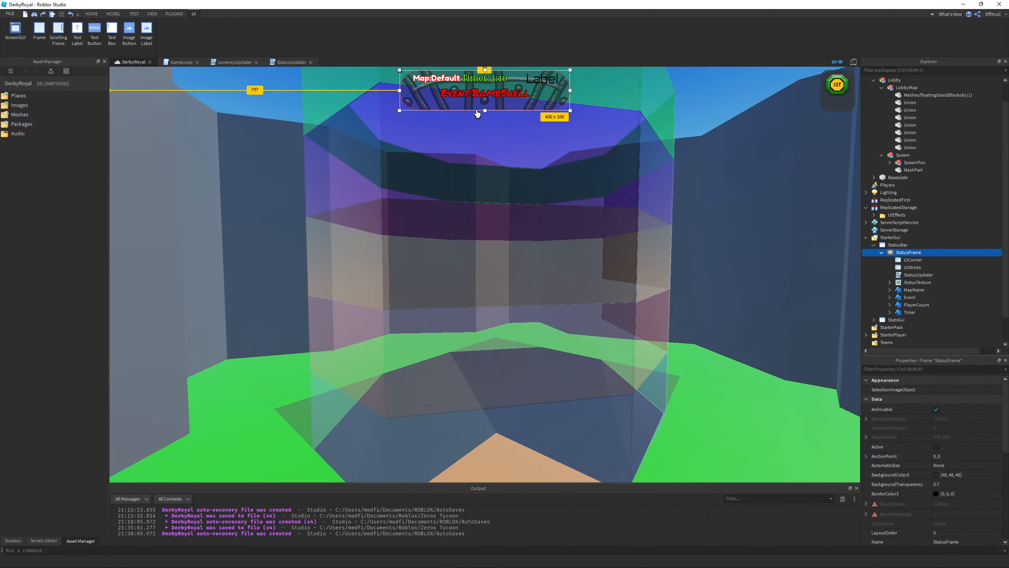
- Save the DerbyRoyal place to file
{"action": "left_click", "coordinate": [539, 85]}
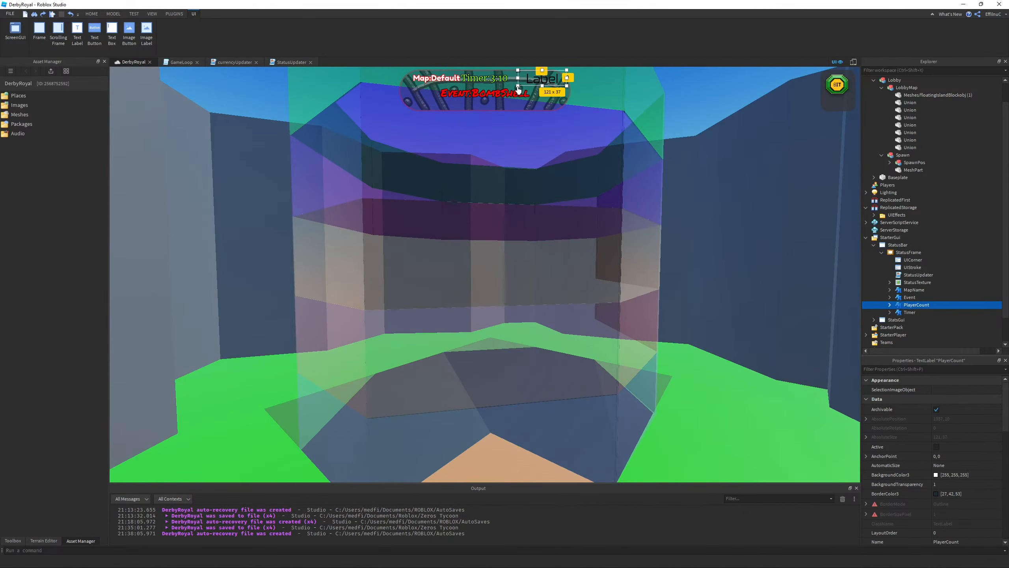
{"action": "left_click", "coordinate": [549, 216]}
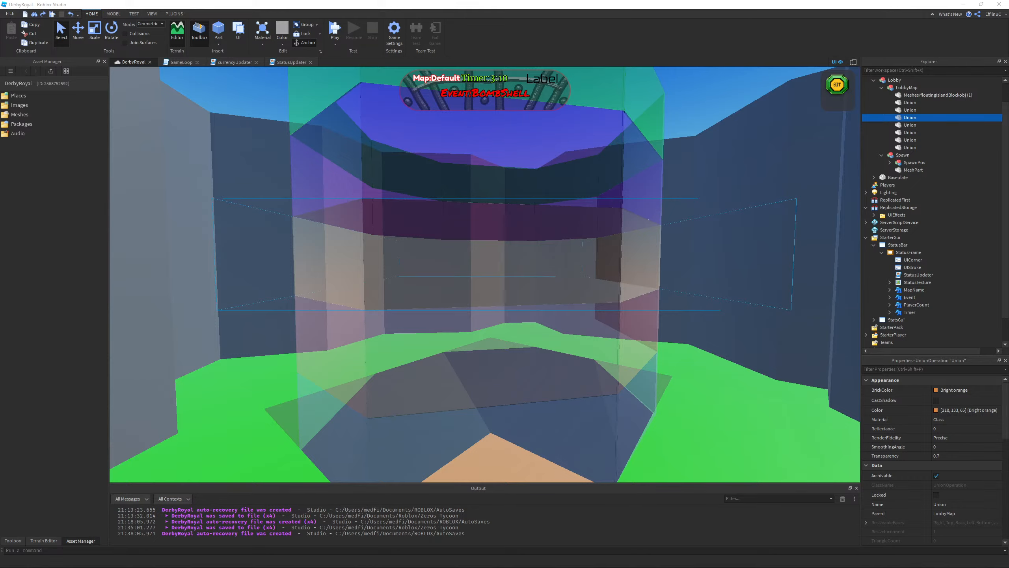
{"action": "right_click_drag", "start_coordinate": [543, 114], "coordinate": [565, 94]}
{"action": "key", "text": "w"}
{"action": "key", "text": "d"}
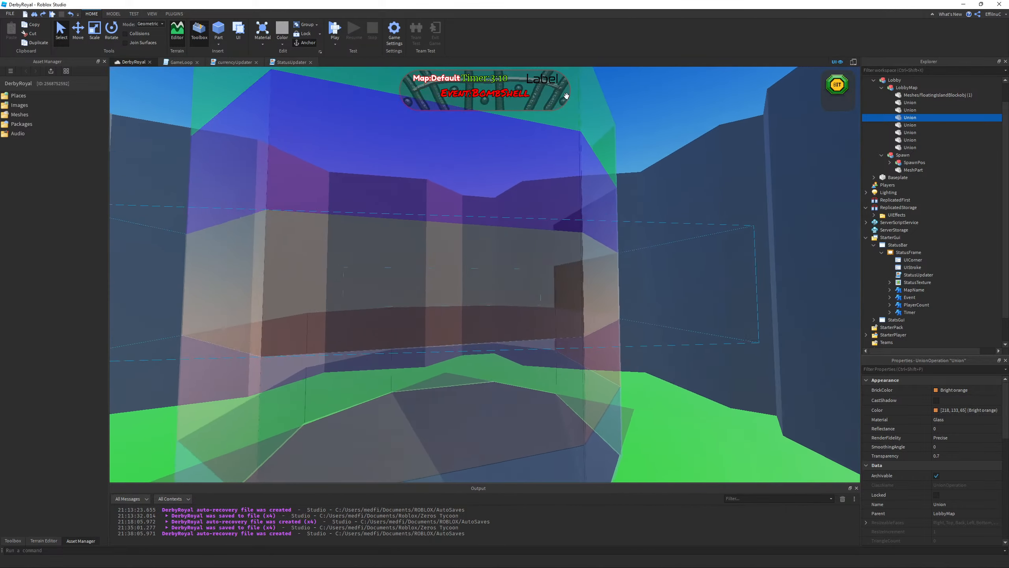
{"action": "key", "text": "ctrl+s"}
{"action": "key", "text": "w"}
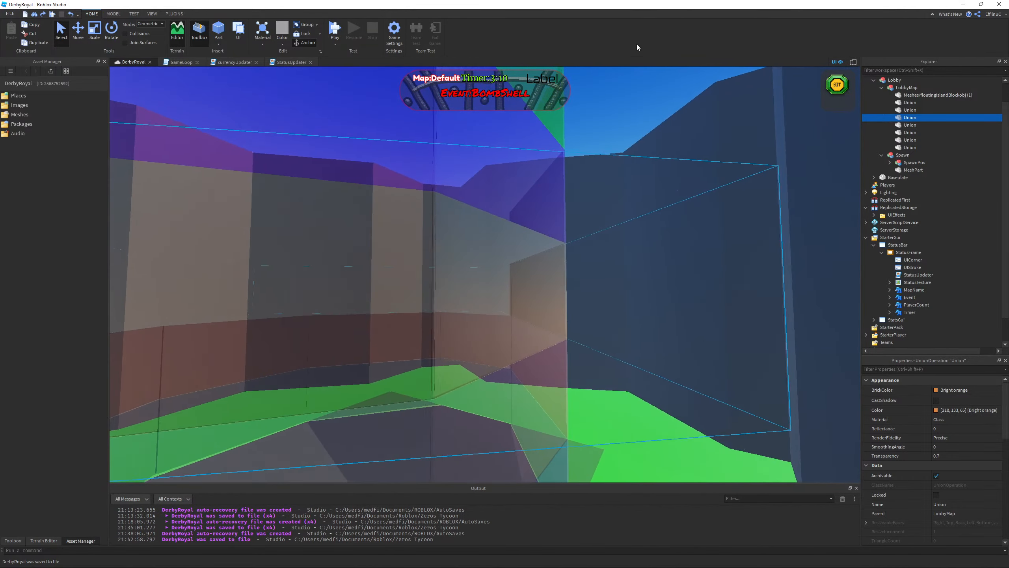
{"action": "key", "text": "s"}
{"action": "key", "text": "a"}
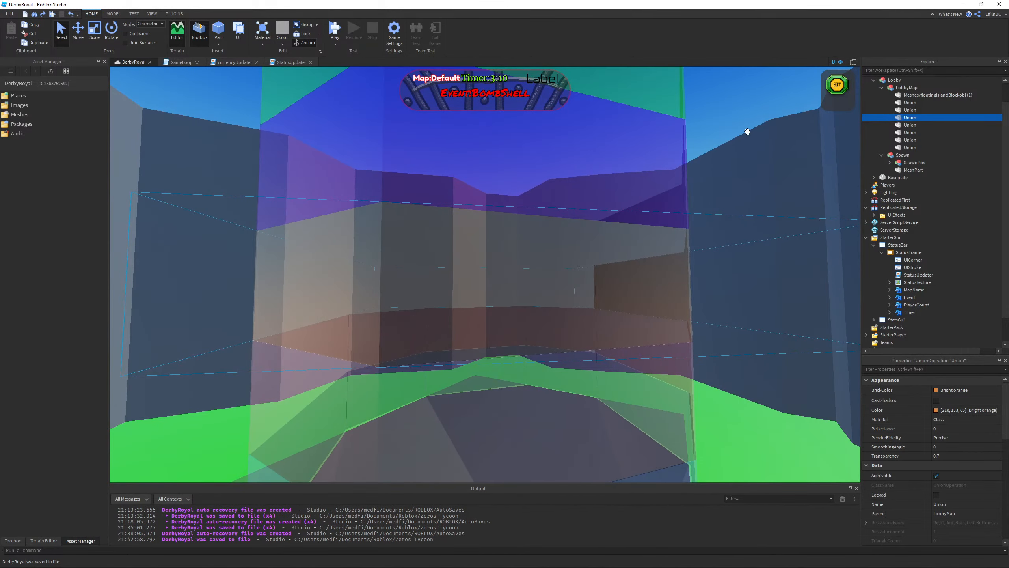
- Examine the Timer label's properties and view the status bar against the map
{"action": "key", "text": "d"}
{"action": "scroll", "coordinate": [940, 219], "scroll_direction": "down", "scroll_amount": 2}
{"action": "scroll", "coordinate": [956, 232], "scroll_direction": "up", "scroll_amount": 1}
{"action": "scroll", "coordinate": [945, 218], "scroll_direction": "down", "scroll_amount": 1}
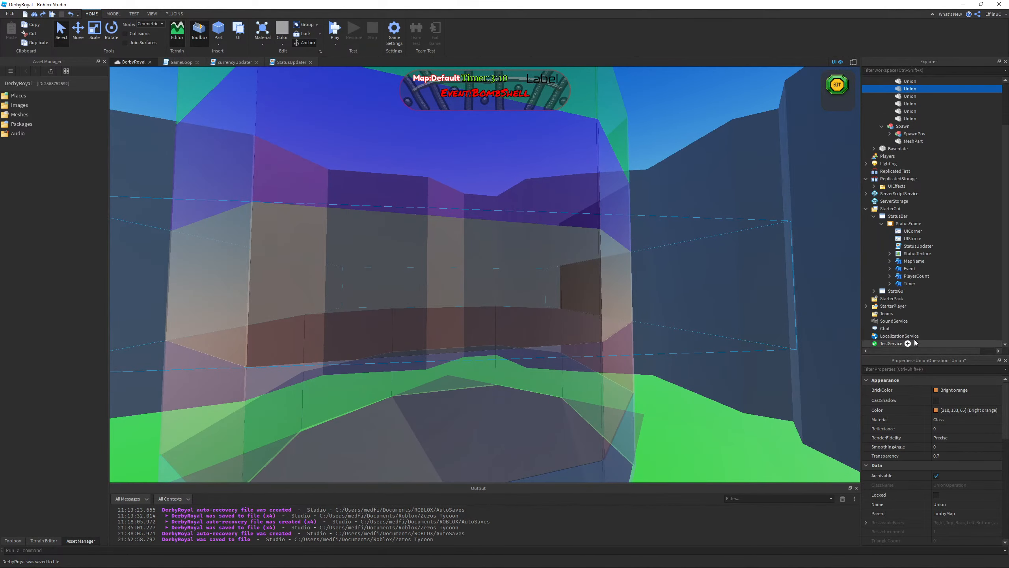
{"action": "left_click", "coordinate": [905, 284]}
{"action": "scroll", "coordinate": [938, 429], "scroll_direction": "down", "scroll_amount": 1}
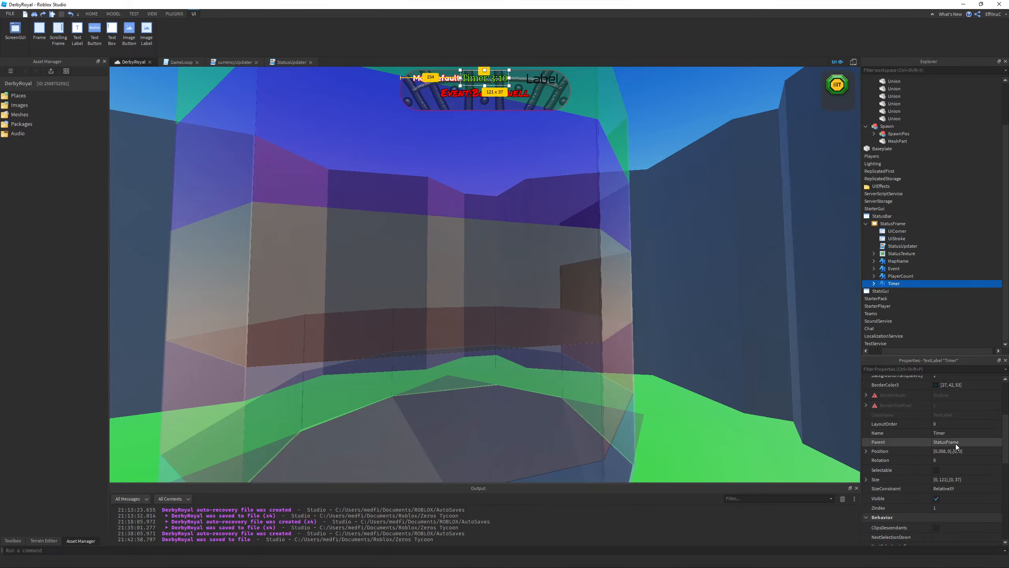
{"action": "scroll", "coordinate": [956, 443], "scroll_direction": "up", "scroll_amount": 2}
{"action": "key", "text": "a"}
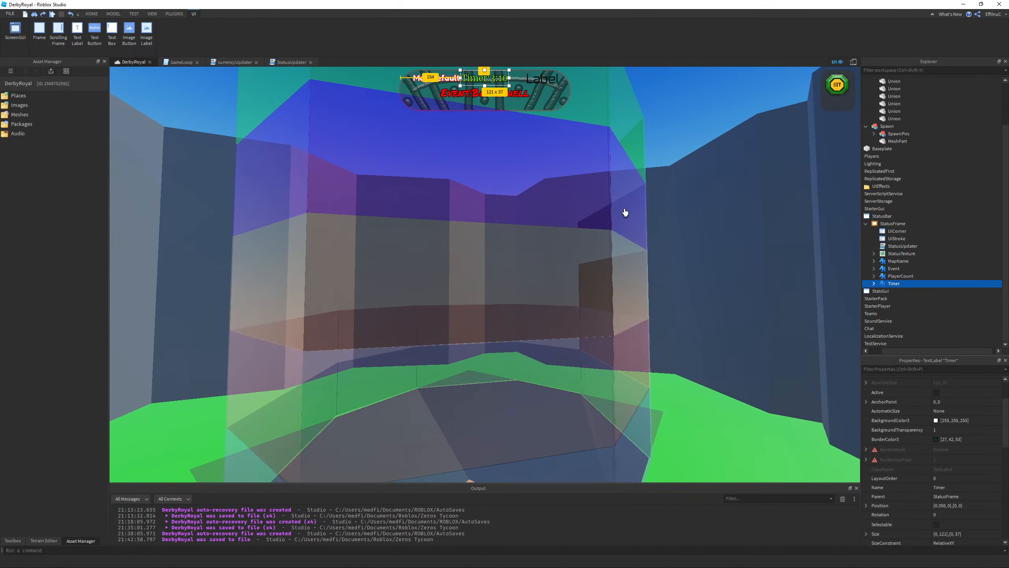
{"action": "key", "text": "a"}
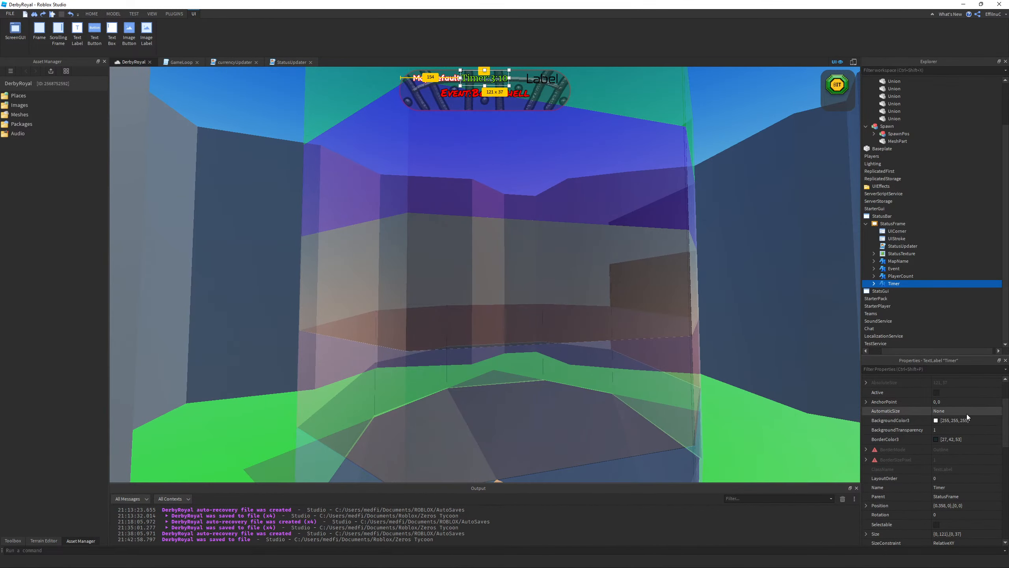
- Set the PlayerCount label's text colour to purple (182, 10, 255)
{"action": "left_click", "coordinate": [534, 85]}
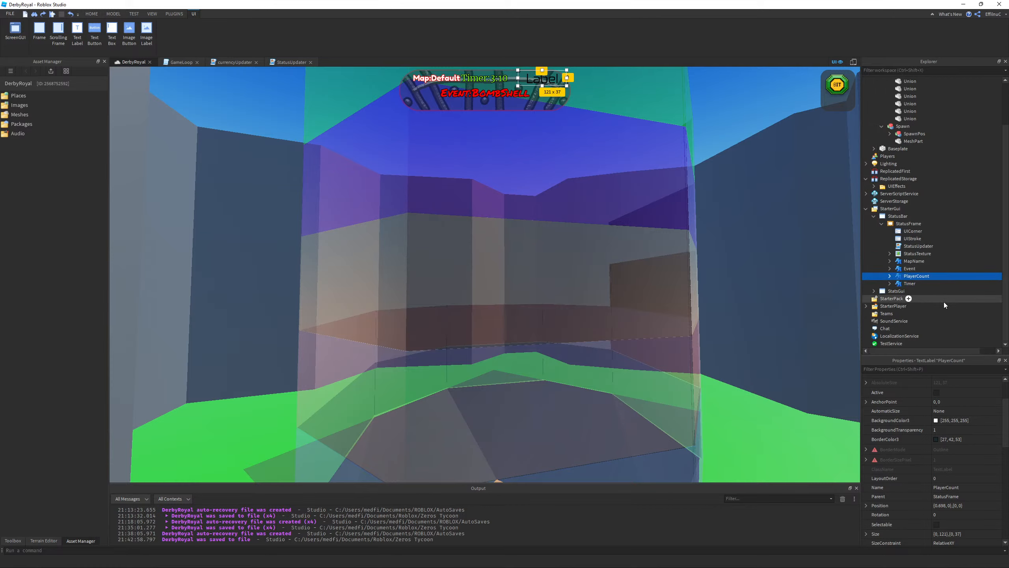
{"action": "scroll", "coordinate": [874, 433], "scroll_direction": "down", "scroll_amount": 3}
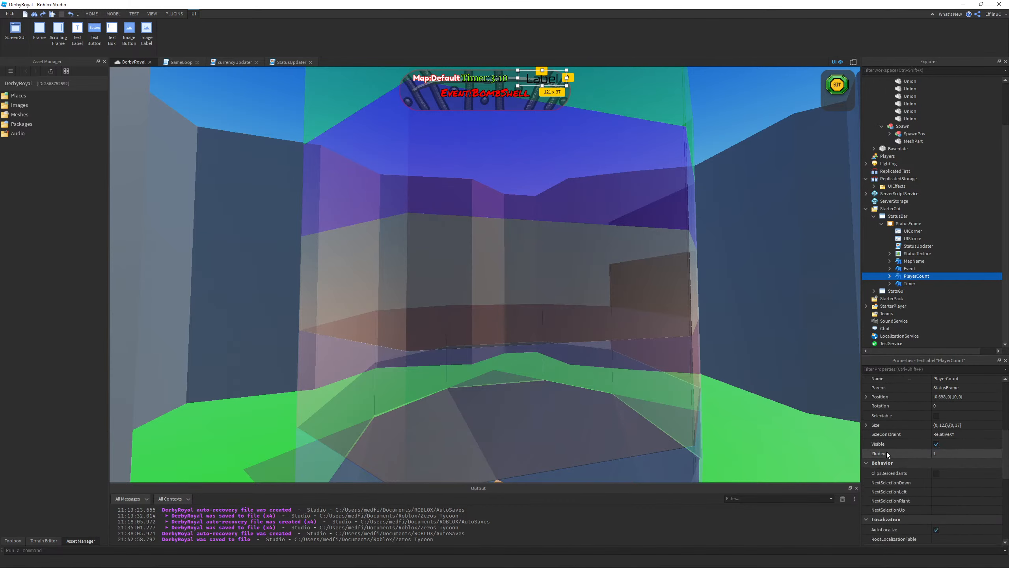
{"action": "scroll", "coordinate": [887, 452], "scroll_direction": "down", "scroll_amount": 5}
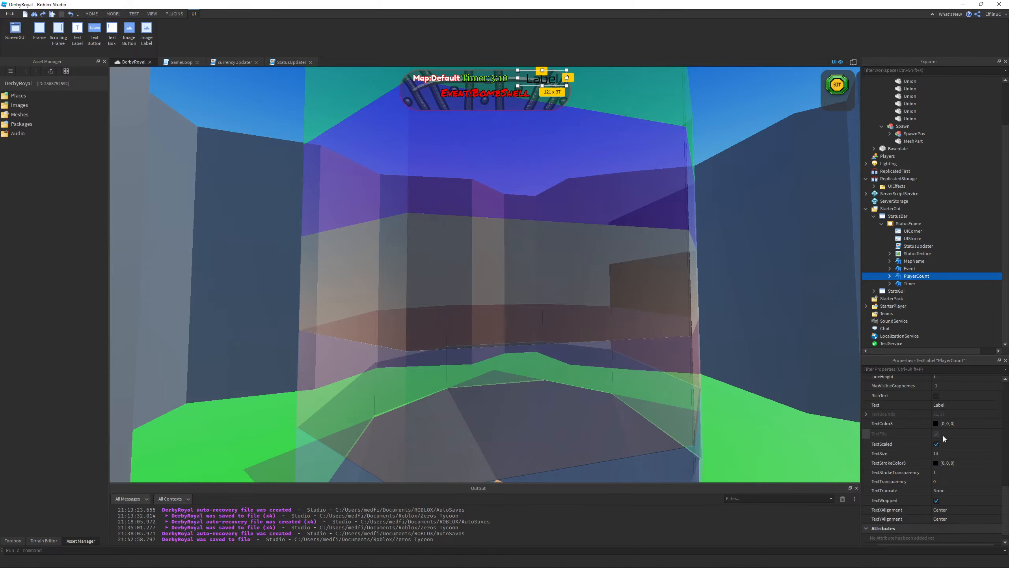
{"action": "scroll", "coordinate": [943, 435], "scroll_direction": "up", "scroll_amount": 3}
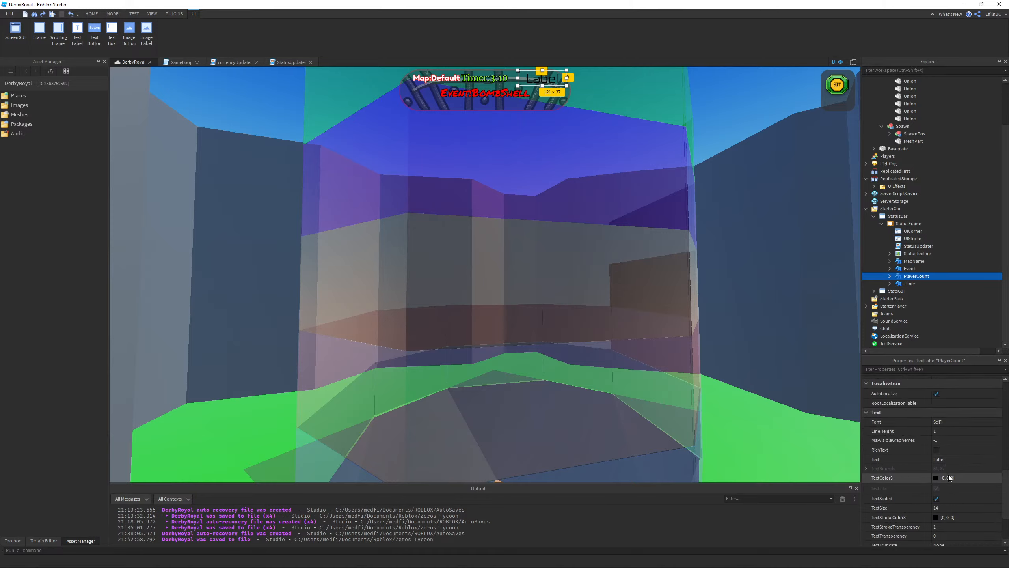
{"action": "left_click", "coordinate": [936, 477]}
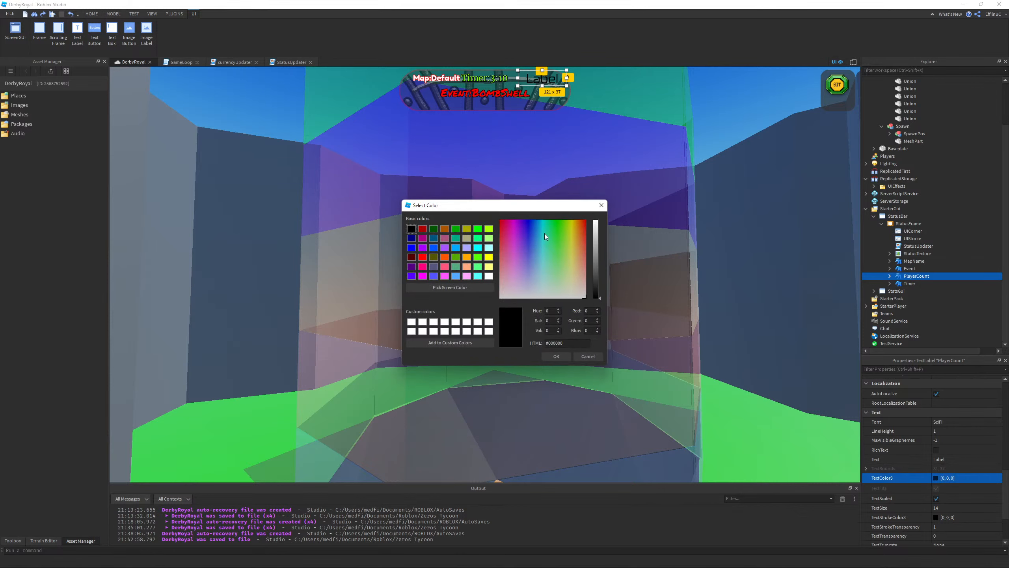
{"action": "left_click_drag", "start_coordinate": [546, 235], "coordinate": [519, 223]}
{"action": "left_click_drag", "start_coordinate": [599, 231], "coordinate": [596, 225]}
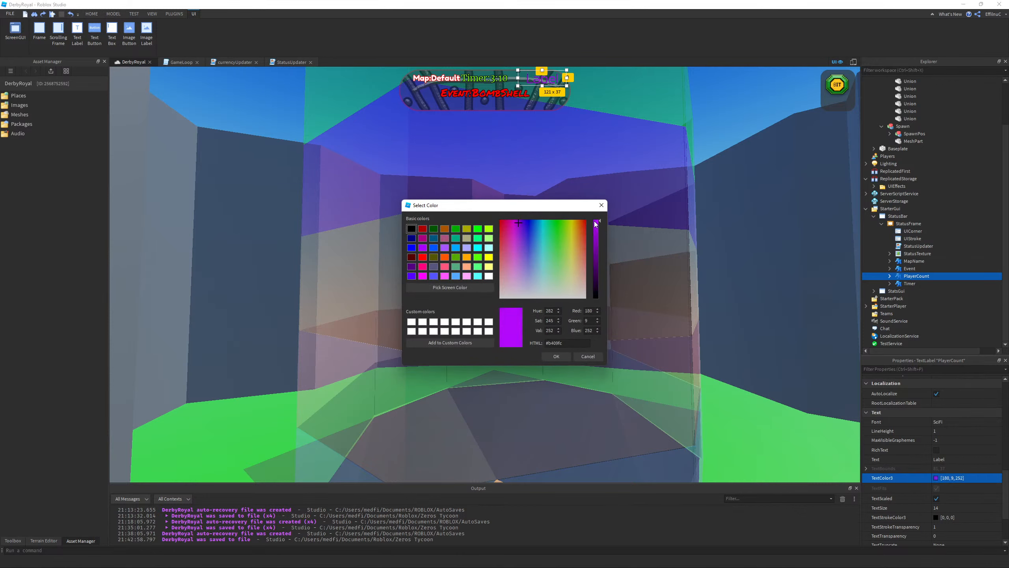
{"action": "left_click", "coordinate": [556, 356]}
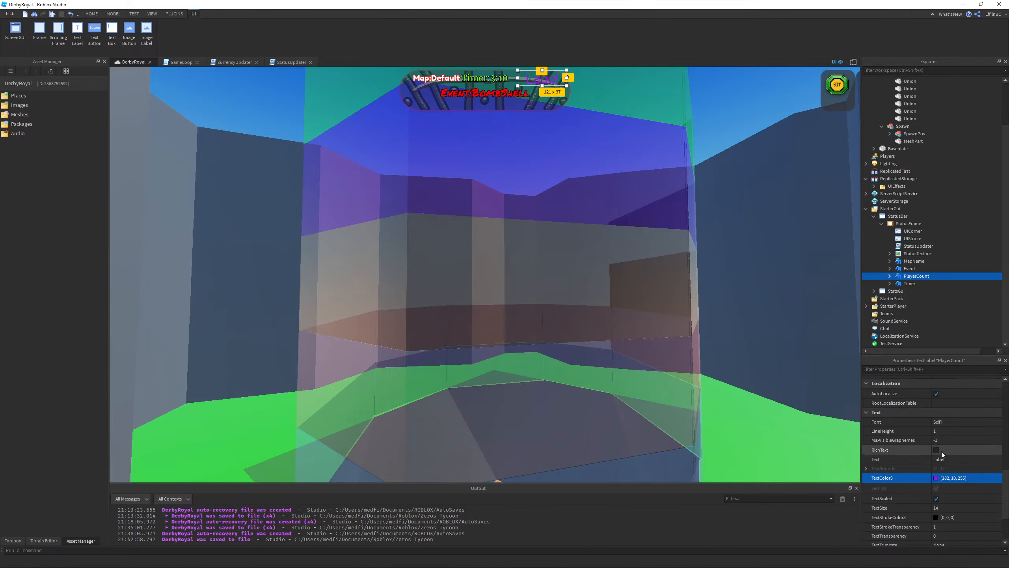
{"action": "left_click", "coordinate": [936, 517]}
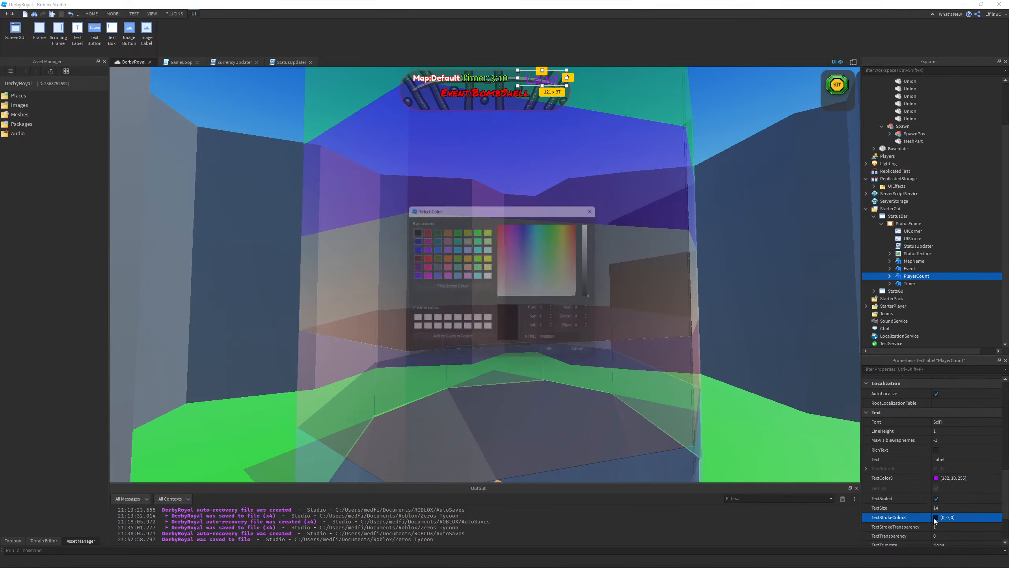
{"action": "left_click_drag", "start_coordinate": [556, 250], "coordinate": [539, 223]}
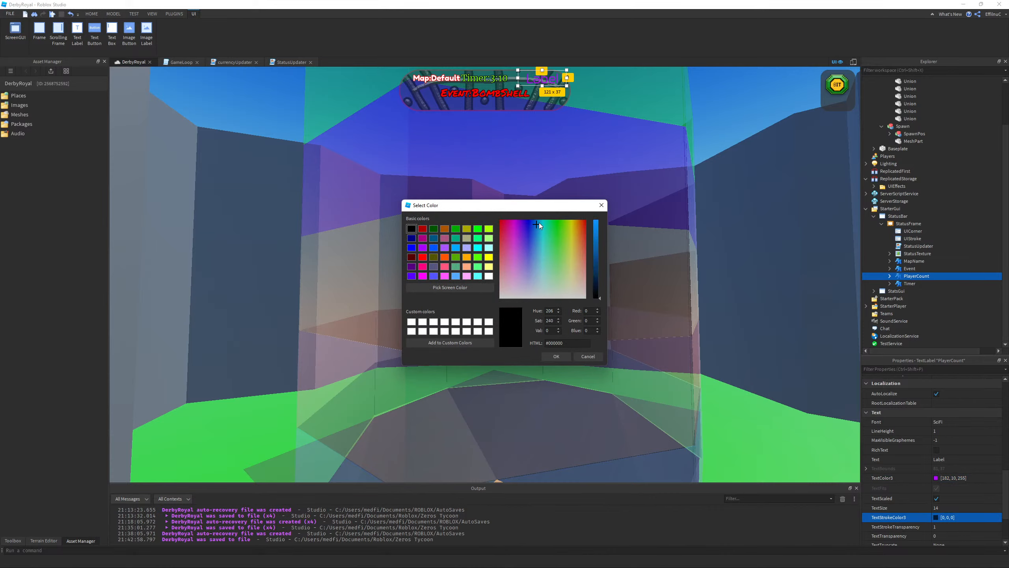
{"action": "left_click_drag", "start_coordinate": [600, 227], "coordinate": [531, 230]}
{"action": "left_click", "coordinate": [579, 358]}
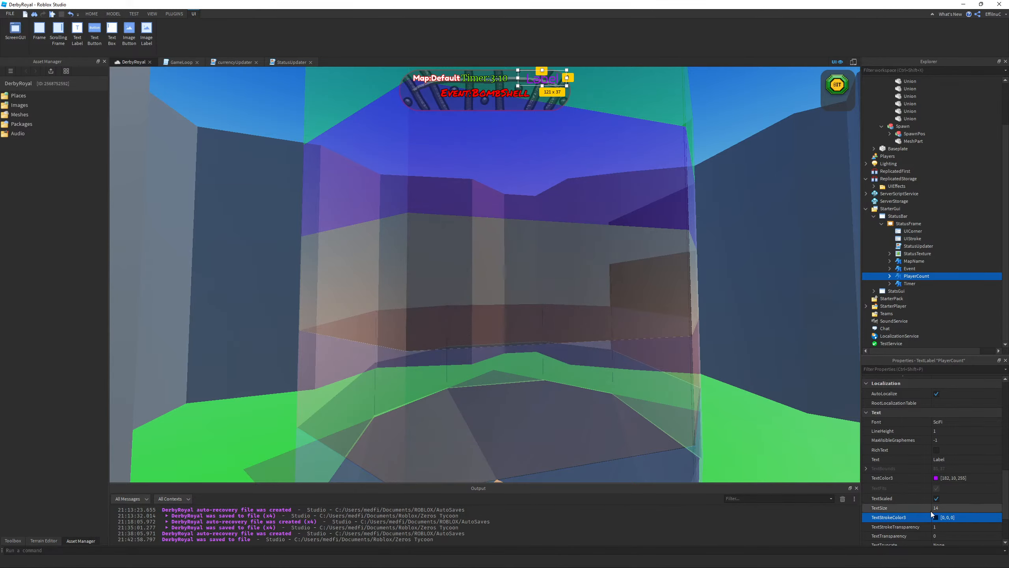
- Set the PlayerCount label's text stroke transparency to 0
{"action": "left_click", "coordinate": [938, 527]}
{"action": "type", "text": "0"}
{"action": "key", "text": "Return"}
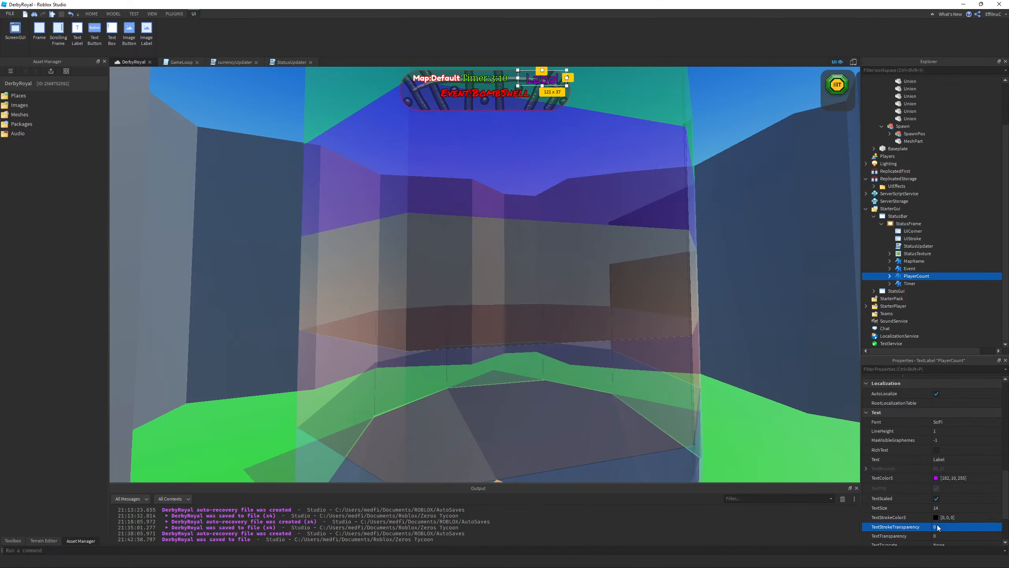
{"action": "left_click", "coordinate": [936, 477]}
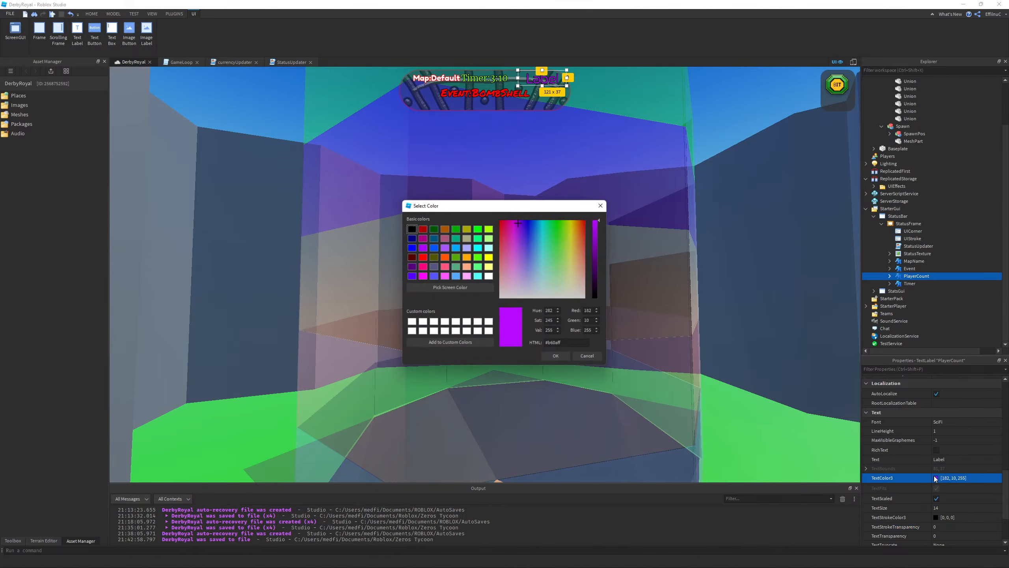
{"action": "left_click", "coordinate": [549, 228]}
{"action": "left_click_drag", "start_coordinate": [547, 229], "coordinate": [540, 225]}
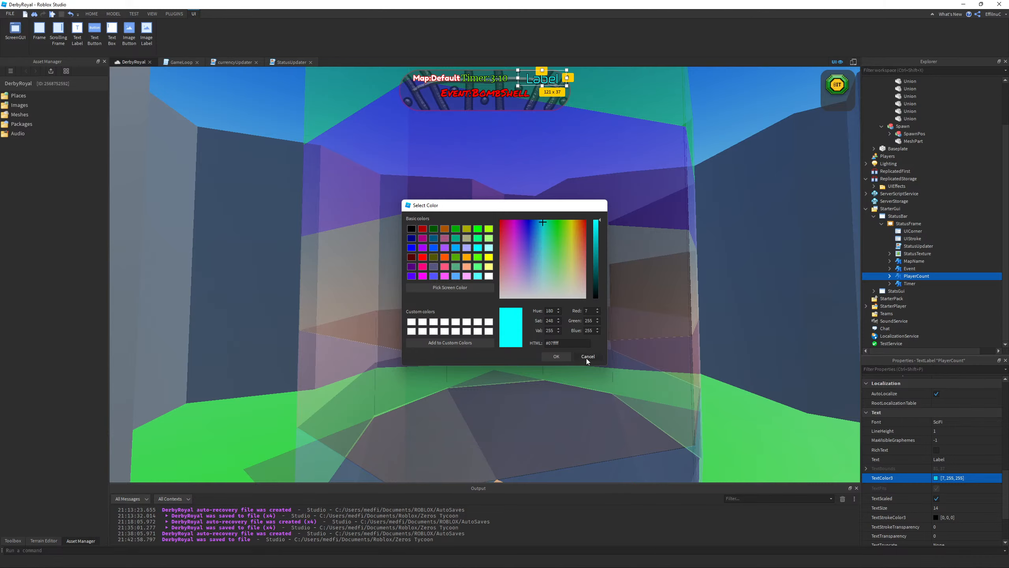
{"action": "left_click", "coordinate": [588, 356]}
- Set the PlayerCount label's text stroke colour to blue (0, 25, 255)
{"action": "left_click", "coordinate": [936, 516]}
{"action": "left_click", "coordinate": [547, 228]}
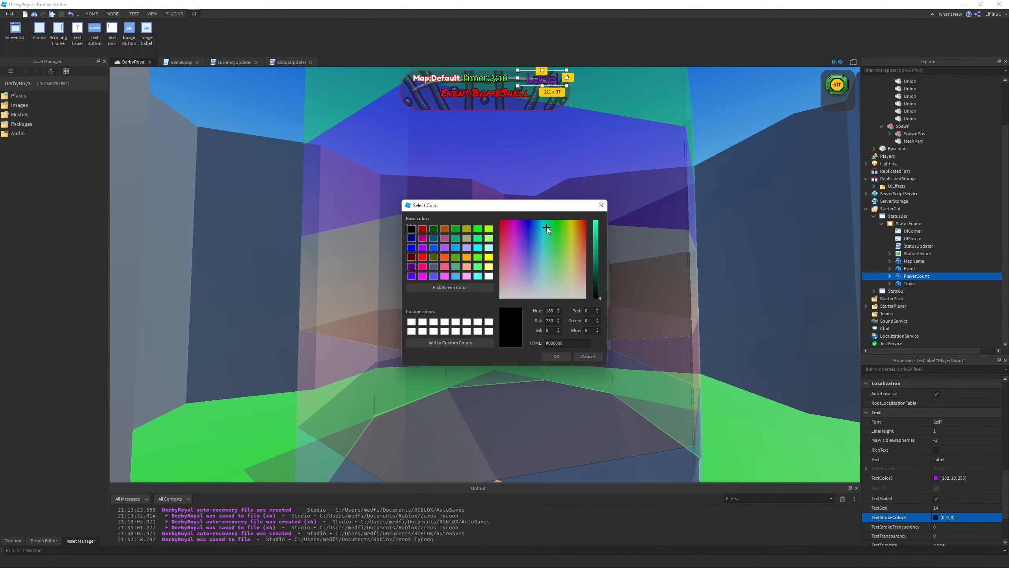
{"action": "left_click_drag", "start_coordinate": [597, 232], "coordinate": [529, 214]}
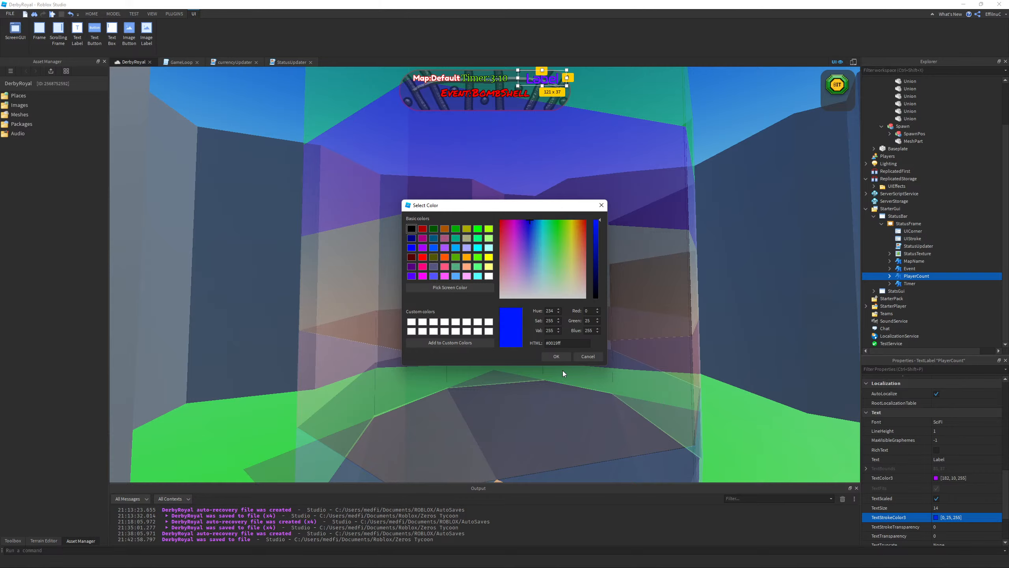
{"action": "left_click", "coordinate": [560, 356]}
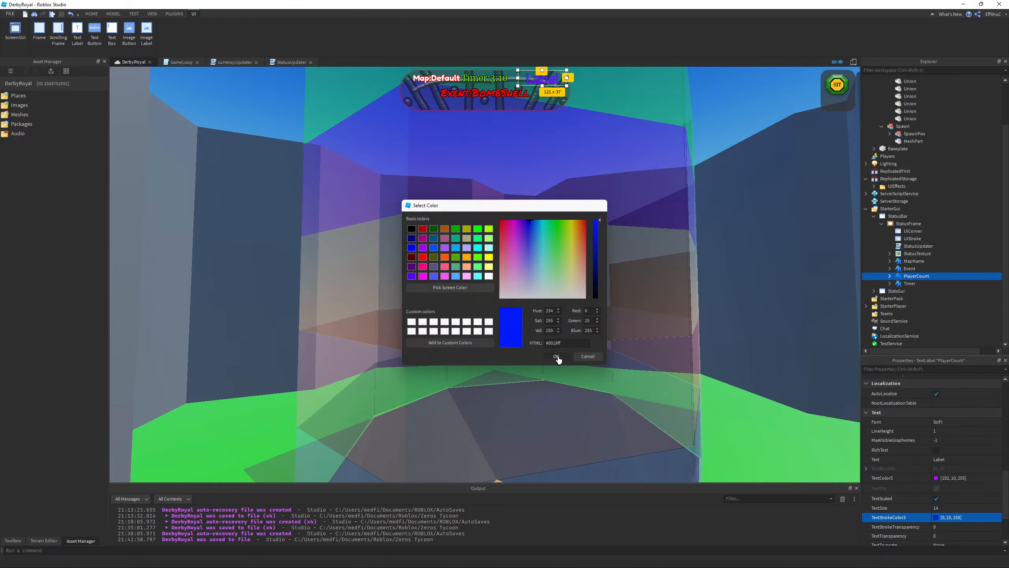
- Set the PlayerCount label's text to "Players left:10"
{"action": "scroll", "coordinate": [946, 493], "scroll_direction": "down", "scroll_amount": 3}
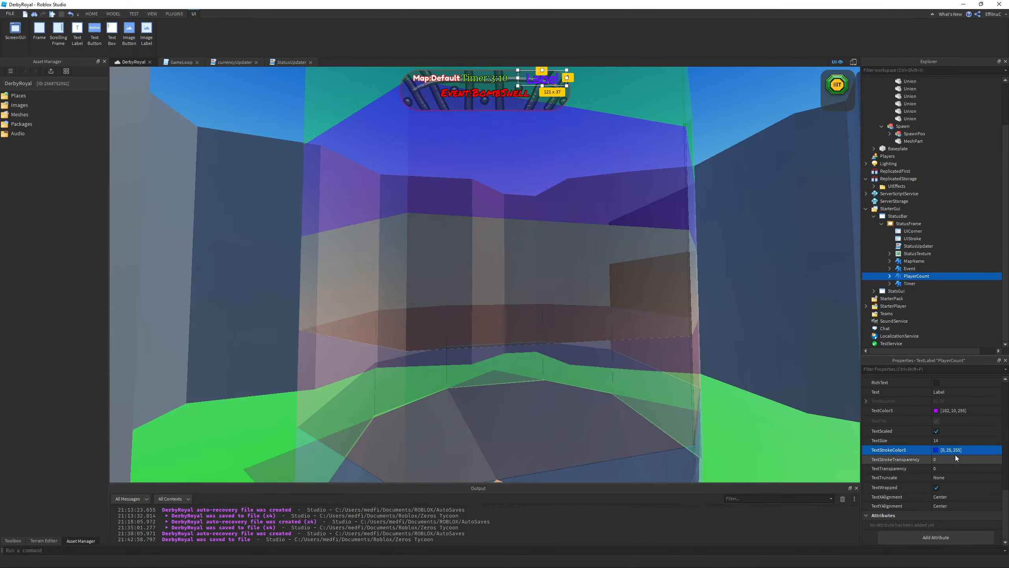
{"action": "scroll", "coordinate": [952, 438], "scroll_direction": "up", "scroll_amount": 2}
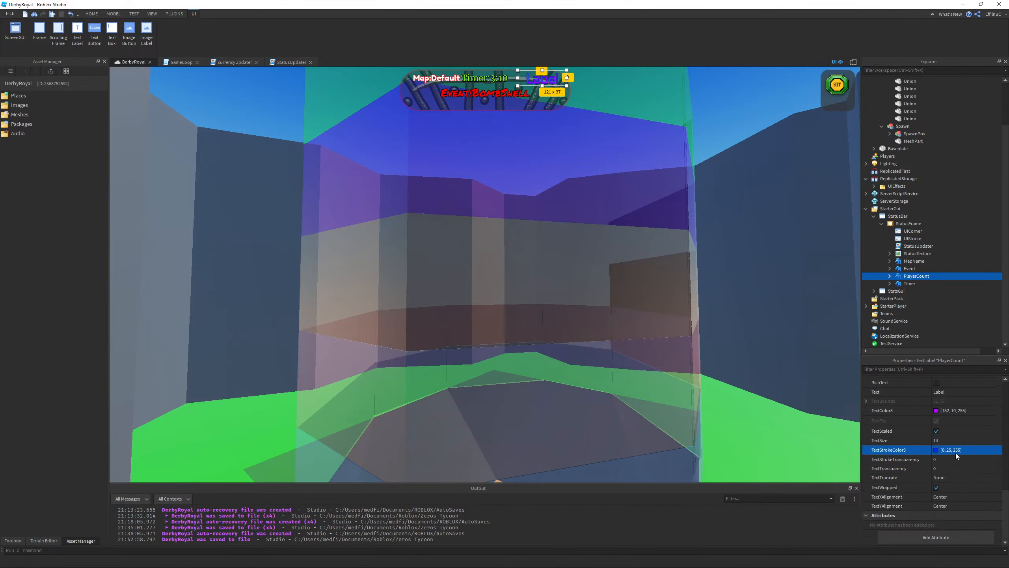
{"action": "left_click", "coordinate": [953, 419]}
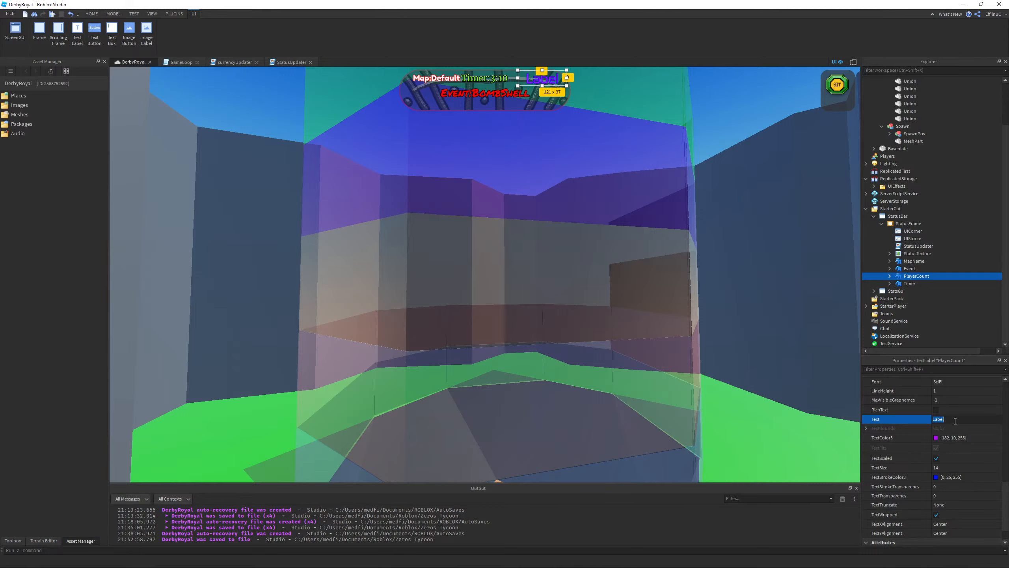
{"action": "key", "text": "BackSpace"}
{"action": "key", "text": "Return"}
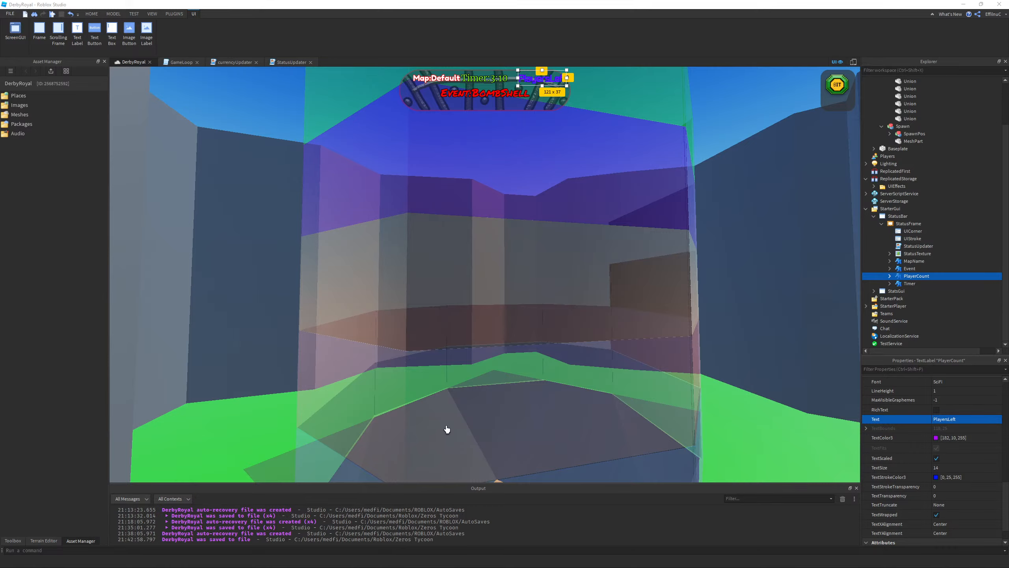
{"action": "left_click", "coordinate": [946, 419]}
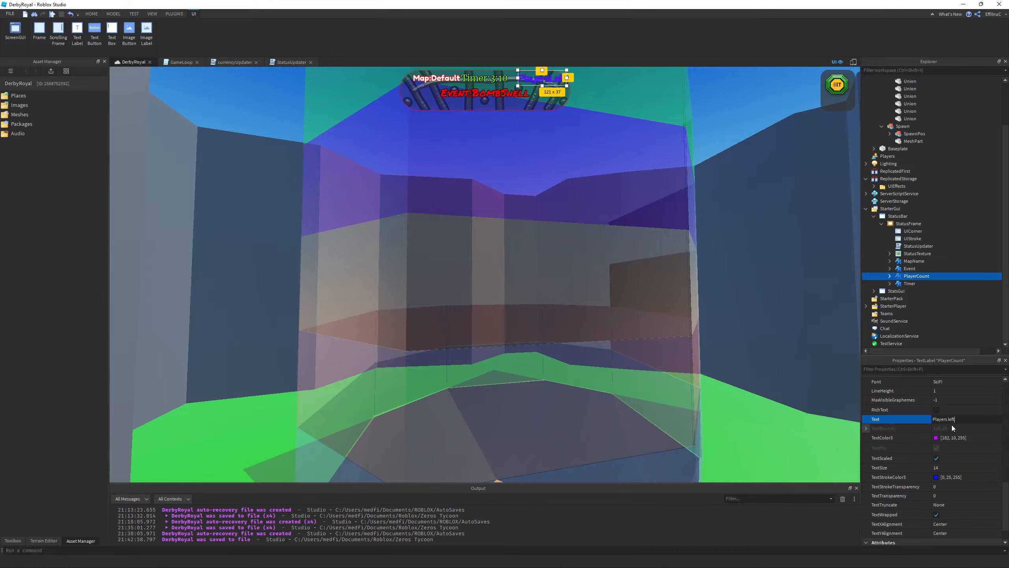
{"action": "type", "text": "0"}
{"action": "key", "text": "Return"}
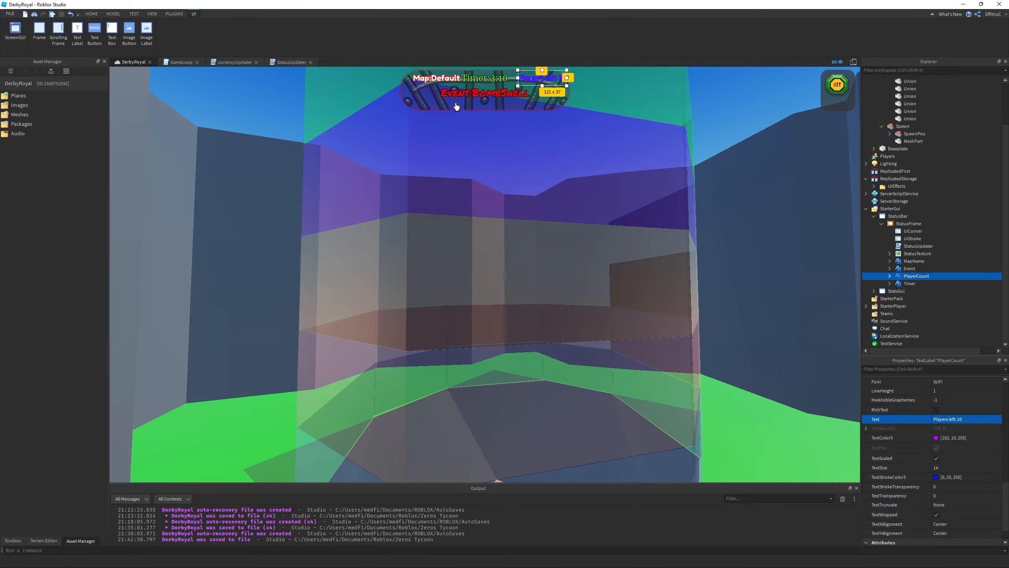
- Widen the PlayerCount label towards the Timer label to about 136 x 37
{"action": "left_click_drag", "start_coordinate": [517, 78], "coordinate": [549, 78]}
{"action": "left_click", "coordinate": [619, 124]}
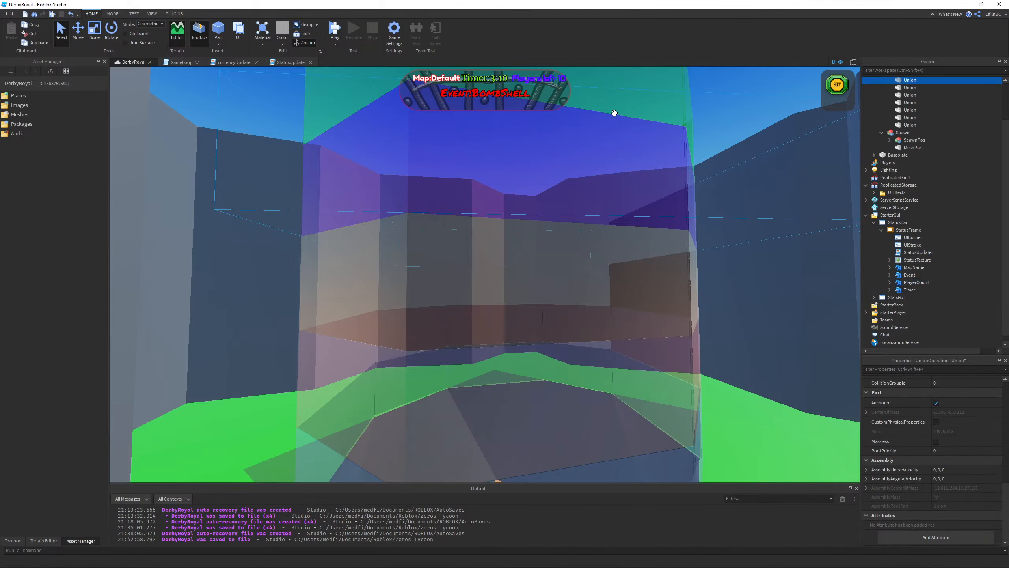
{"action": "scroll", "coordinate": [615, 115], "scroll_direction": "up", "scroll_amount": 1}
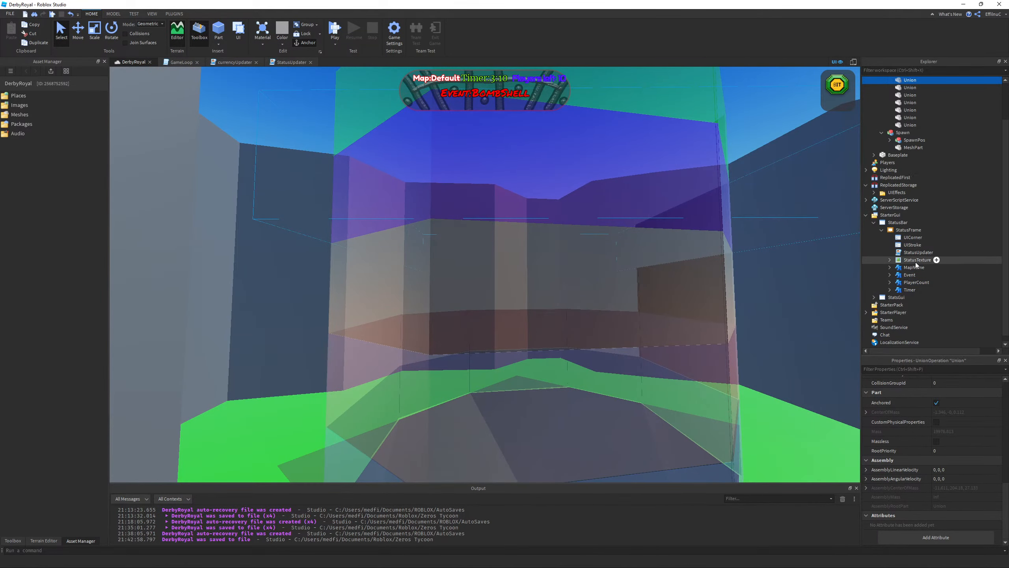
- Narrow the PlayerCount label from its outer edge to about 125 x 37
{"action": "left_click", "coordinate": [909, 290]}
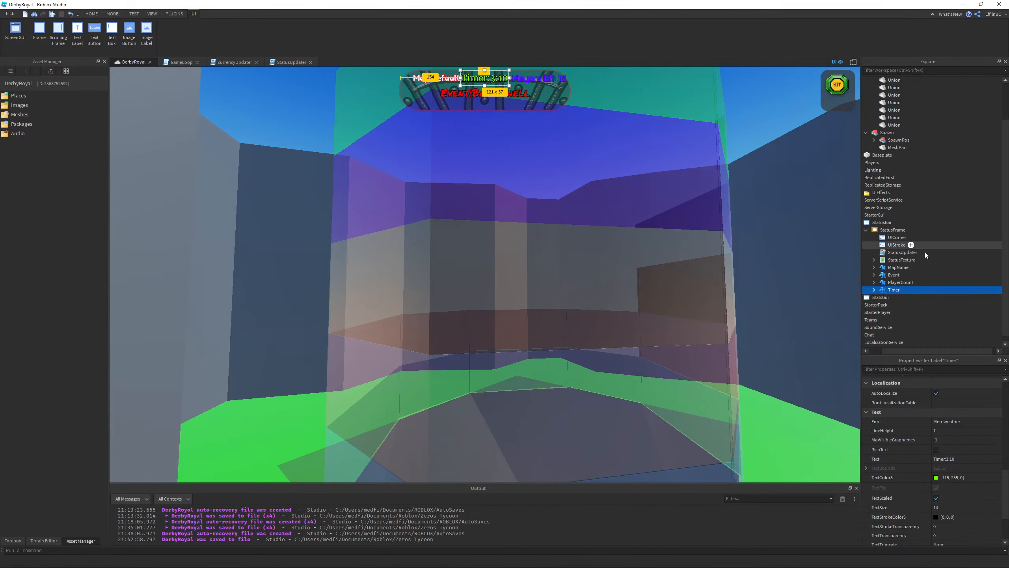
{"action": "left_click", "coordinate": [892, 275]}
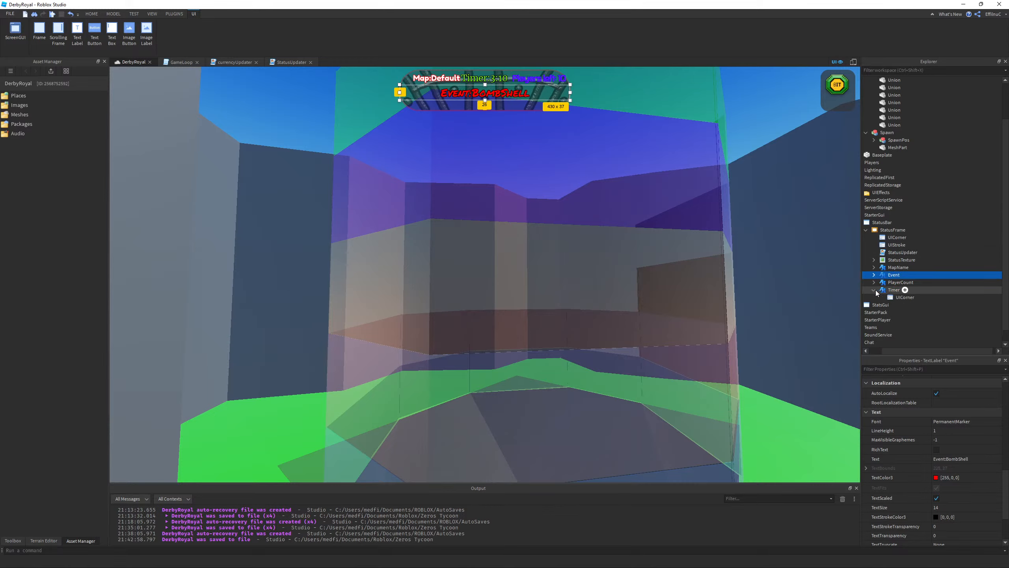
{"action": "left_click", "coordinate": [894, 282]}
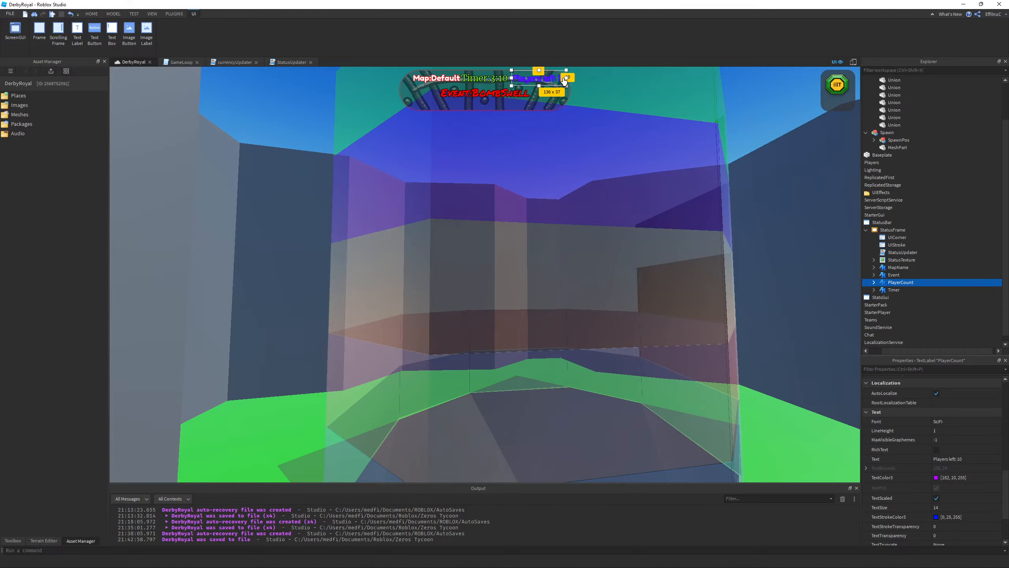
{"action": "left_click_drag", "start_coordinate": [567, 77], "coordinate": [563, 77]}
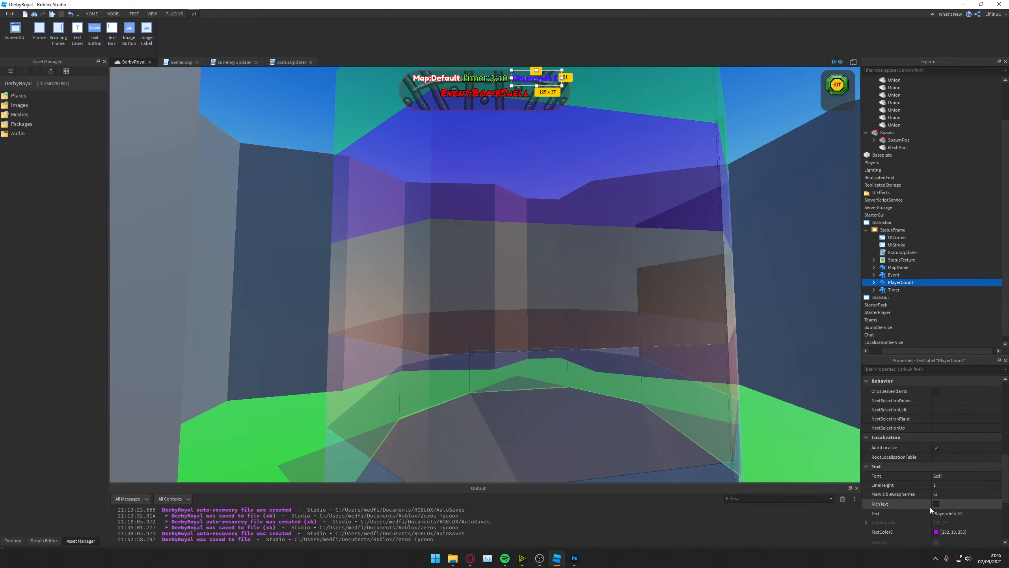
- Set the PlayerCount label's text stroke colour to green (0, 255, 140)
{"action": "scroll", "coordinate": [930, 508], "scroll_direction": "down", "scroll_amount": 3}
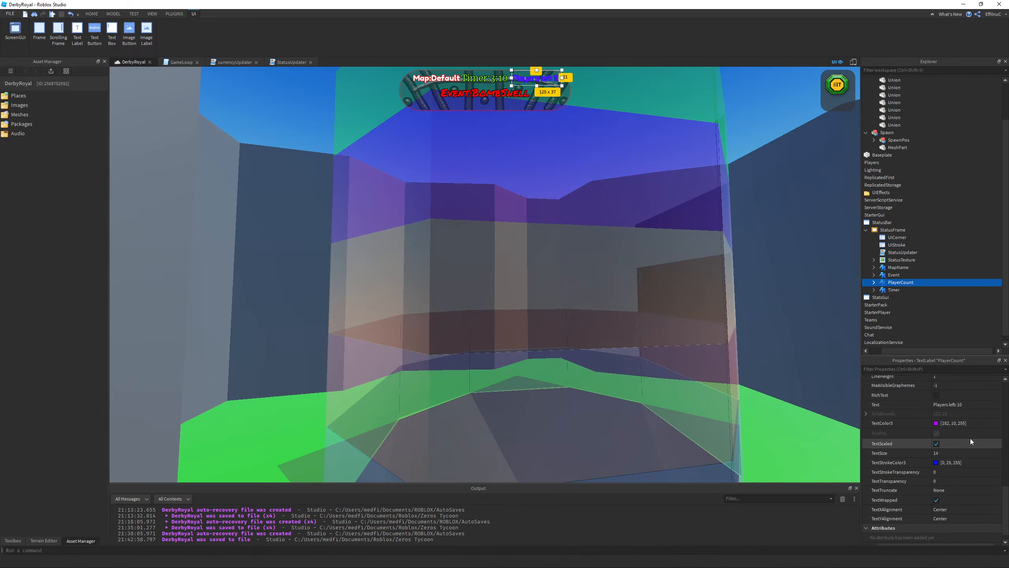
{"action": "scroll", "coordinate": [948, 402], "scroll_direction": "up", "scroll_amount": 1}
{"action": "left_click", "coordinate": [937, 489]}
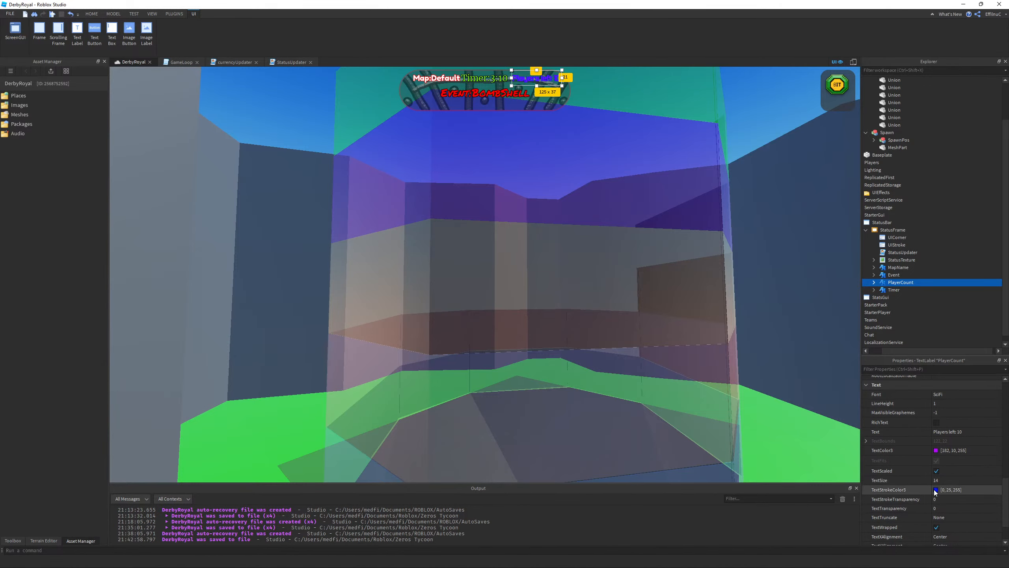
{"action": "left_click_drag", "start_coordinate": [597, 260], "coordinate": [601, 315]}
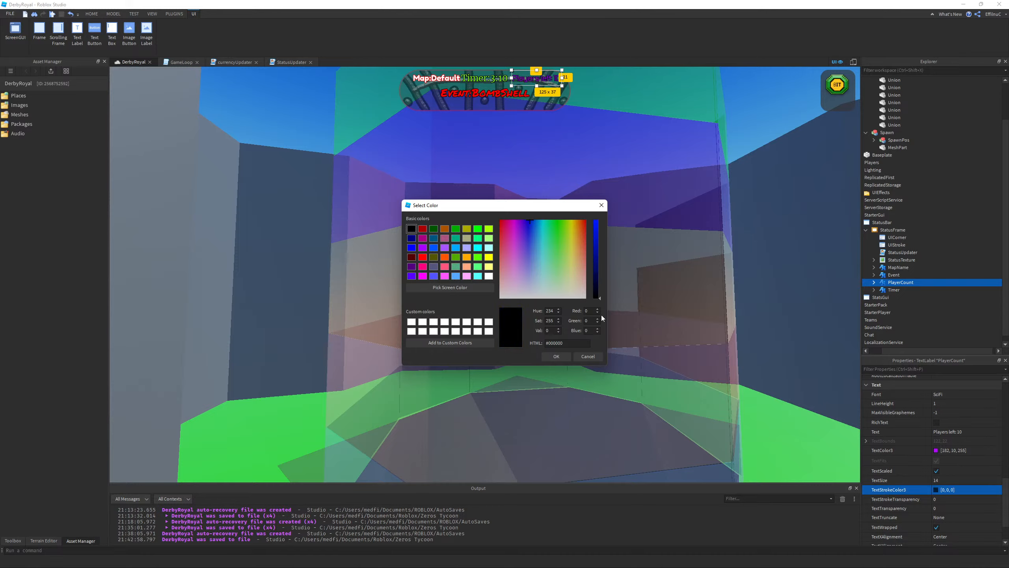
{"action": "left_click", "coordinate": [587, 220]}
{"action": "left_click_drag", "start_coordinate": [596, 247], "coordinate": [549, 210]}
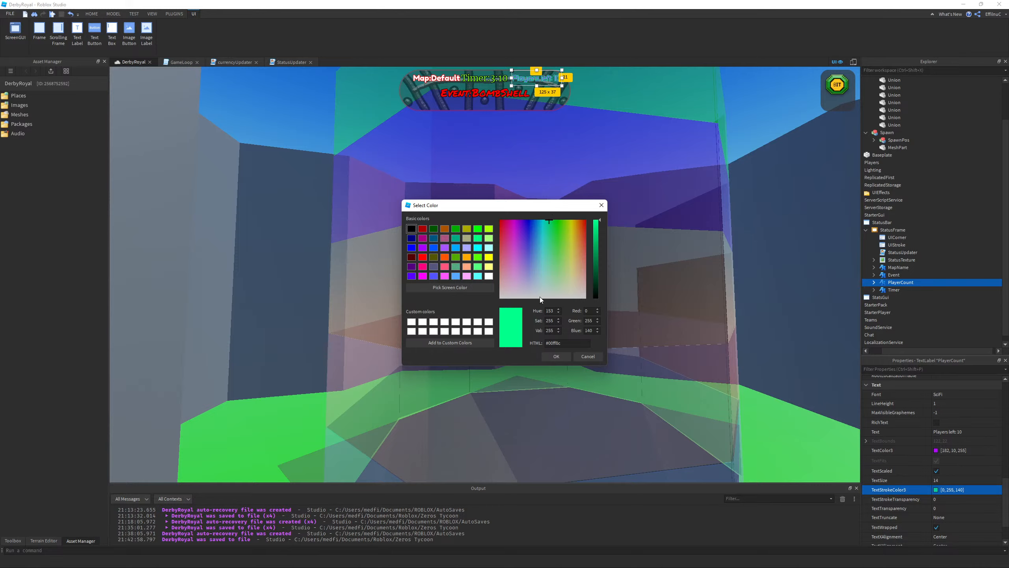
{"action": "left_click", "coordinate": [564, 356]}
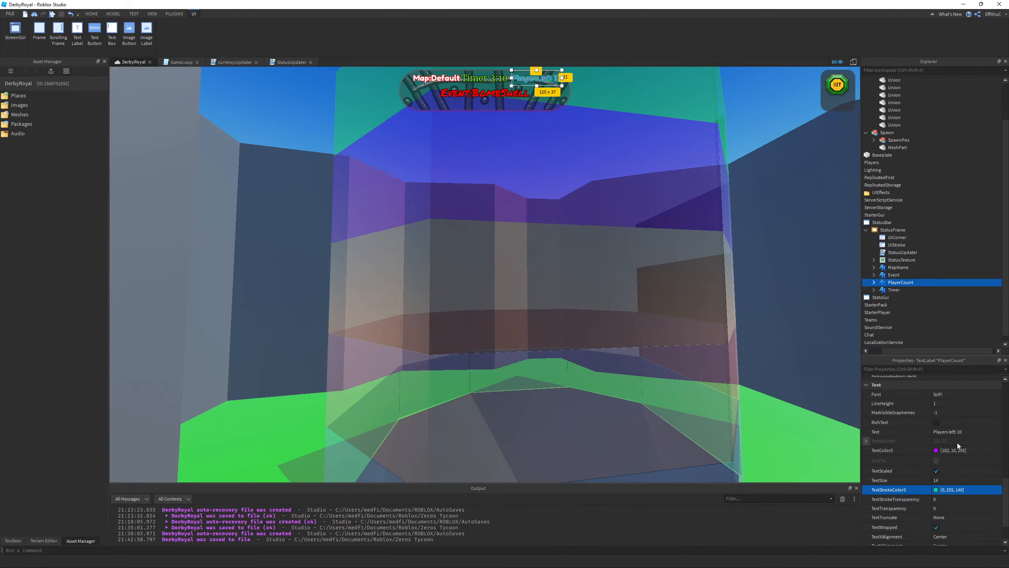
- Set the PlayerCount label's text colour to cyan (0, 255, 247) and its text stroke colour to black (0, 0, 0)
{"action": "left_click", "coordinate": [936, 450]}
{"action": "left_click_drag", "start_coordinate": [556, 260], "coordinate": [544, 212]}
{"action": "left_click", "coordinate": [556, 356]}
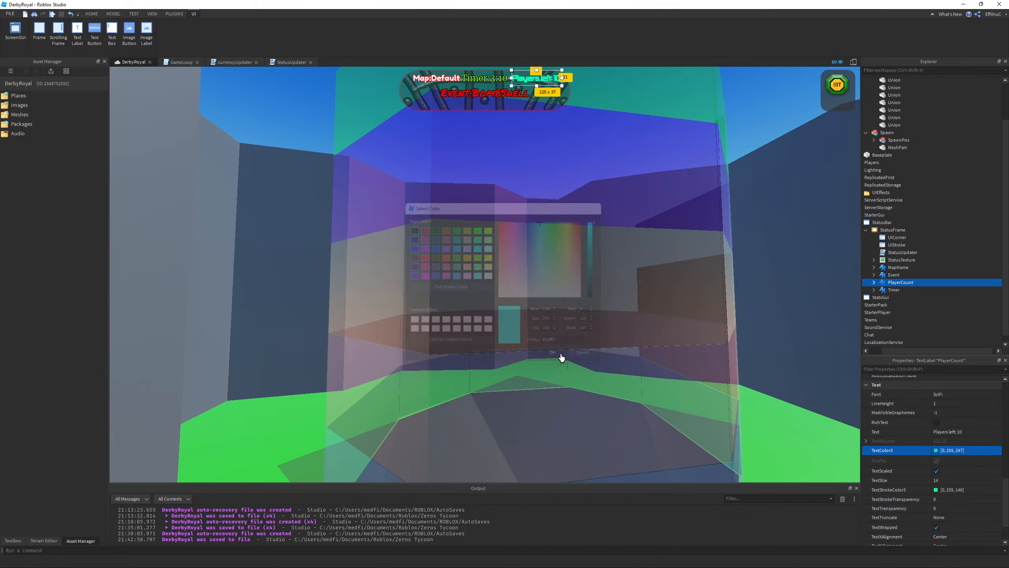
{"action": "left_click", "coordinate": [936, 489]}
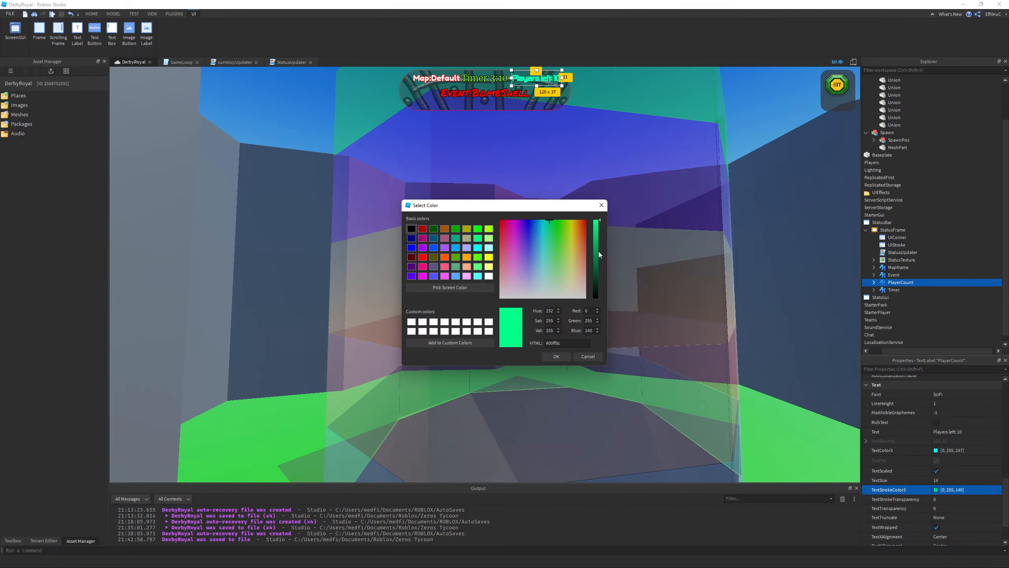
{"action": "left_click_drag", "start_coordinate": [599, 251], "coordinate": [598, 301]}
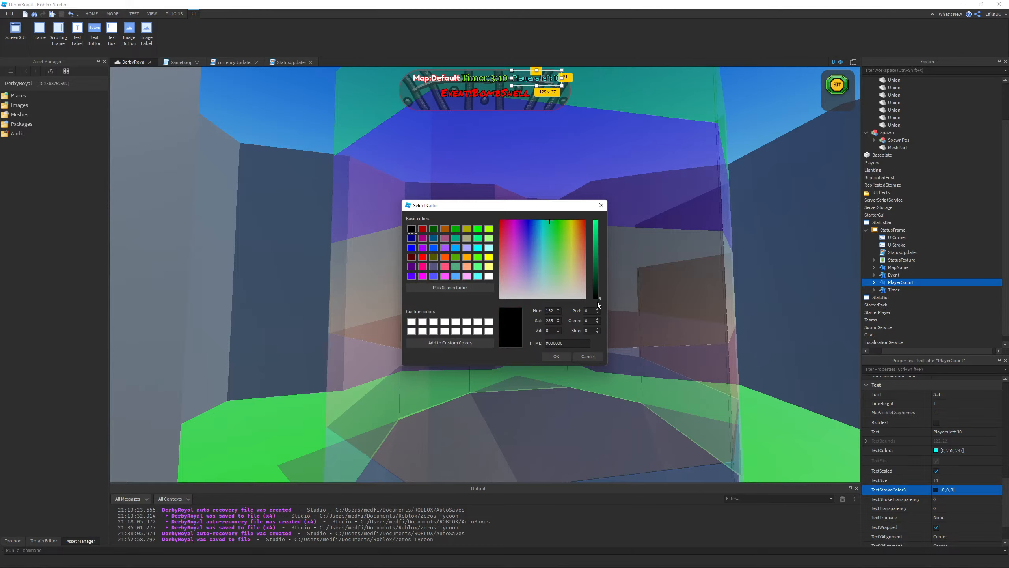
{"action": "left_click", "coordinate": [557, 355]}
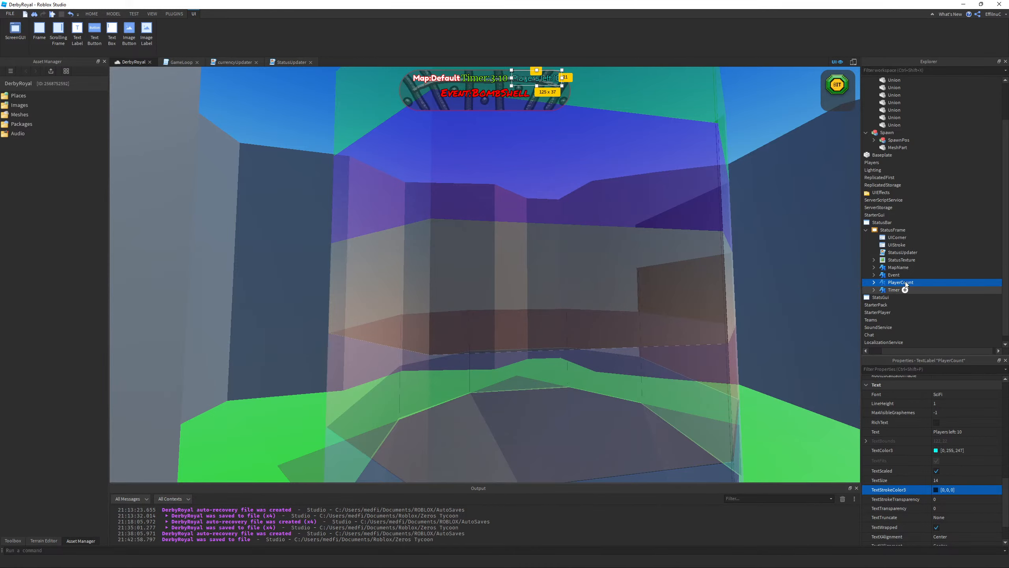
{"action": "left_click", "coordinate": [899, 268]}
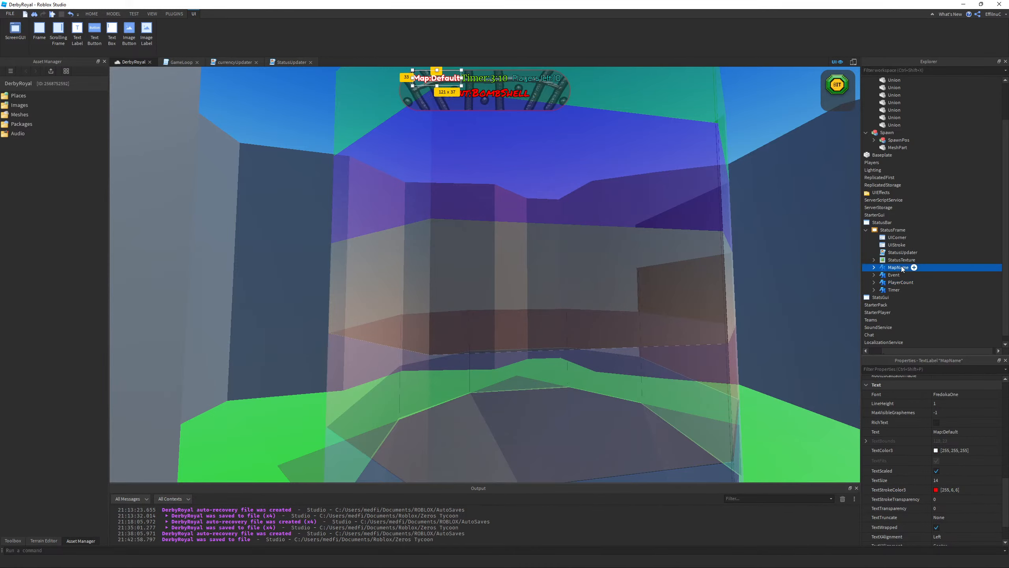
{"action": "left_click", "coordinate": [479, 81]}
{"action": "left_click", "coordinate": [552, 84]}
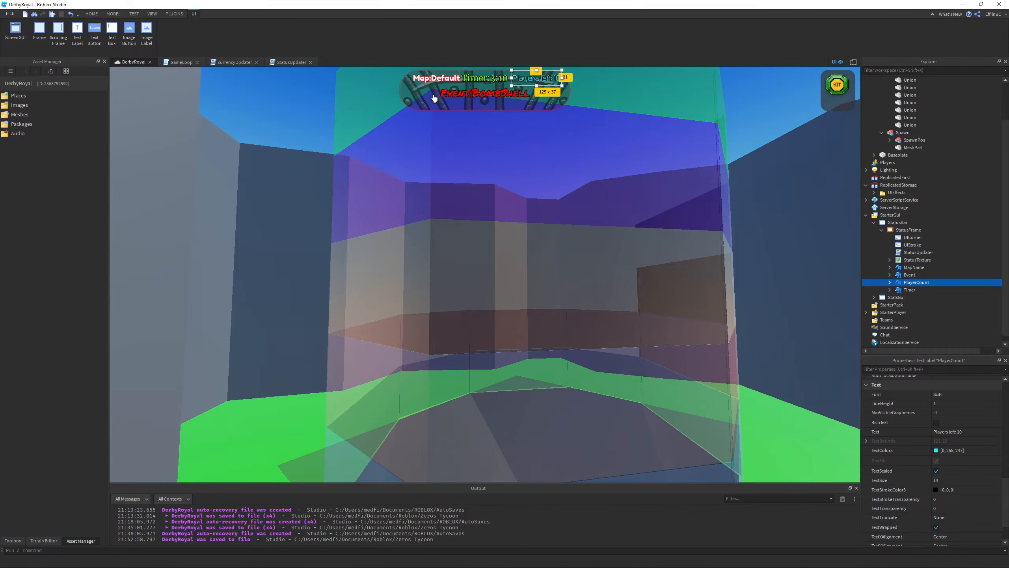
{"action": "left_click", "coordinate": [482, 97]}
{"action": "left_click", "coordinate": [492, 104]}
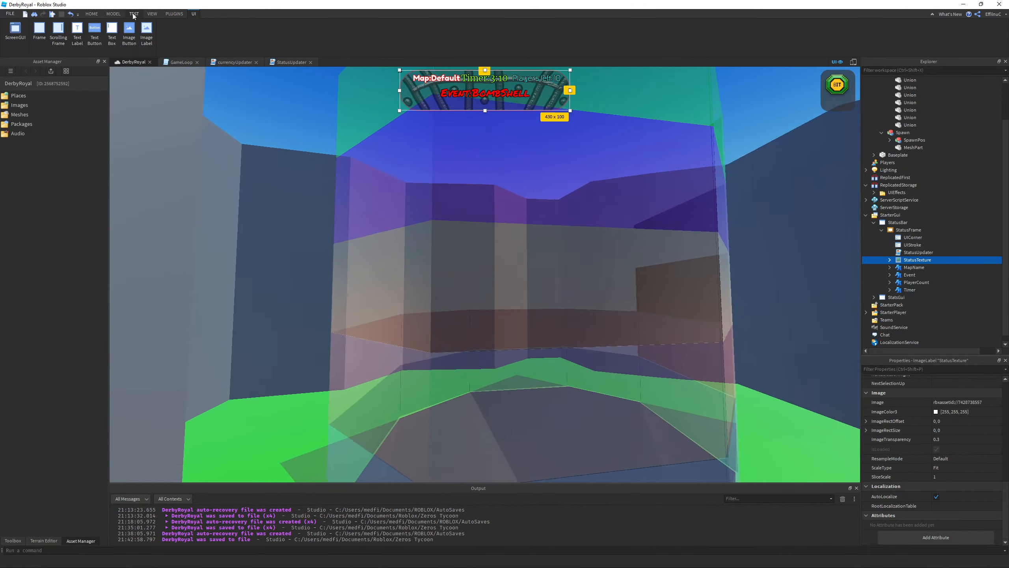
- Playtest the place to check the status bar while moving the character around, save, and end the test
{"action": "left_click", "coordinate": [134, 13]}
{"action": "left_click", "coordinate": [13, 30]}
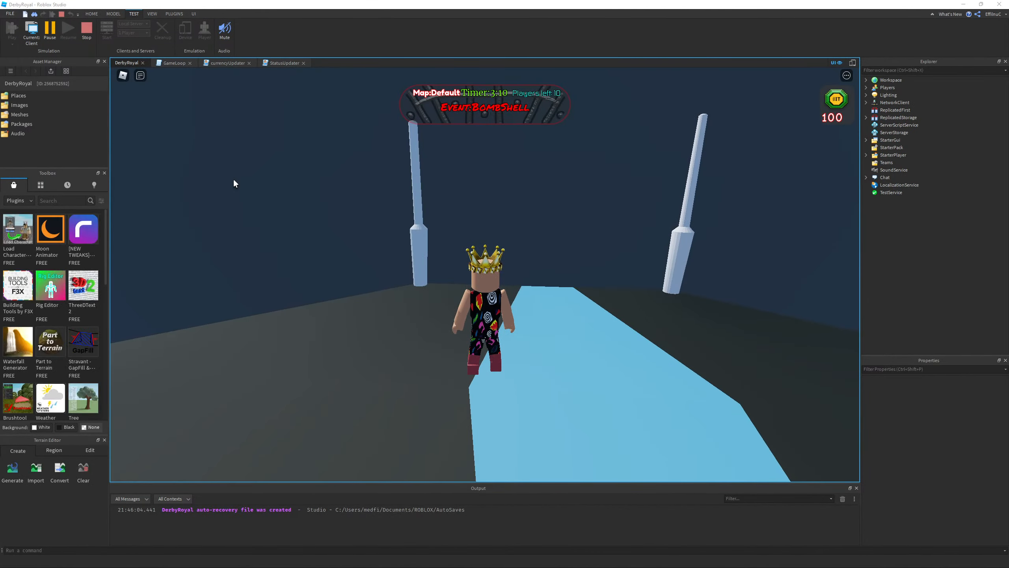
{"action": "left_click", "coordinate": [611, 154]}
{"action": "key", "text": "w"}
{"action": "right_click_drag", "start_coordinate": [660, 200], "coordinate": [653, 200]}
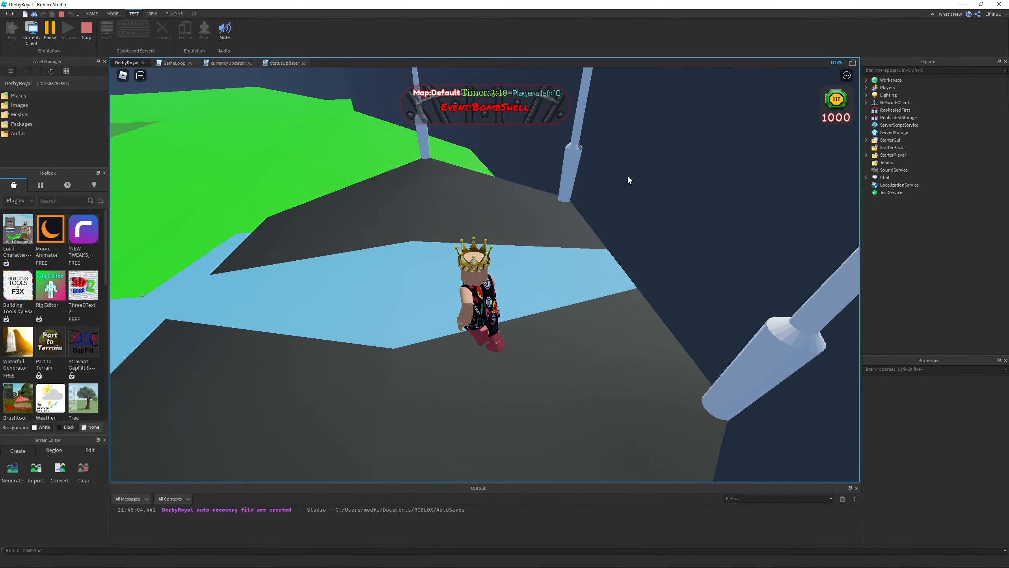
{"action": "key", "text": "ctrl+s"}
{"action": "right_click_drag", "start_coordinate": [517, 168], "coordinate": [517, 168]}
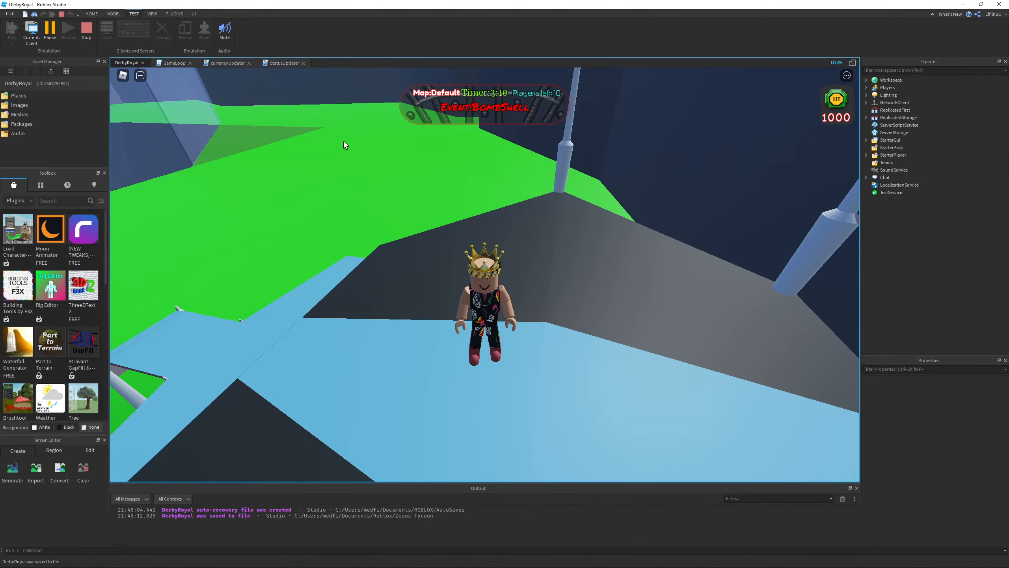
{"action": "key", "text": "a"}
{"action": "key", "text": "ctrl+s"}
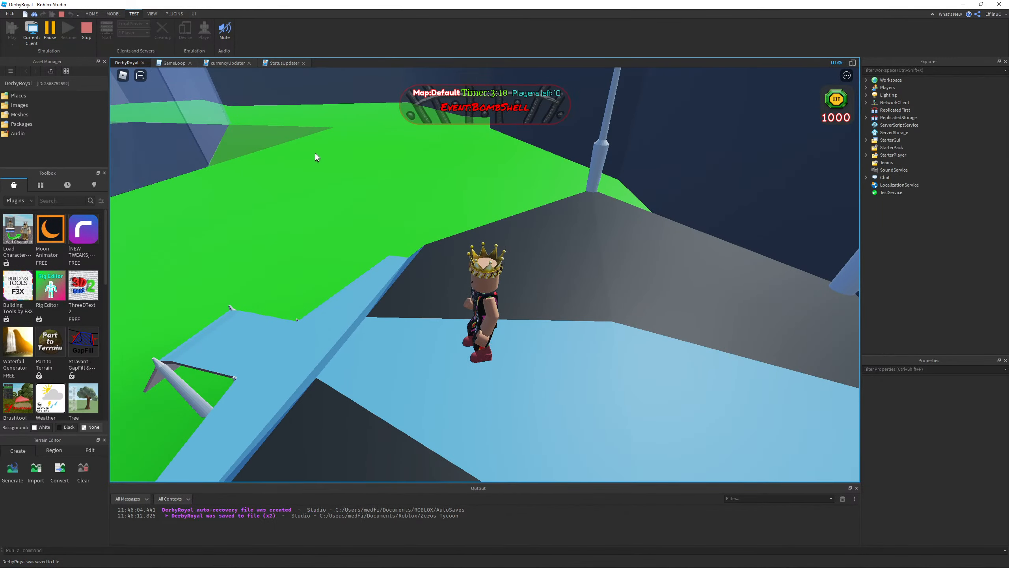
{"action": "left_click", "coordinate": [90, 36]}
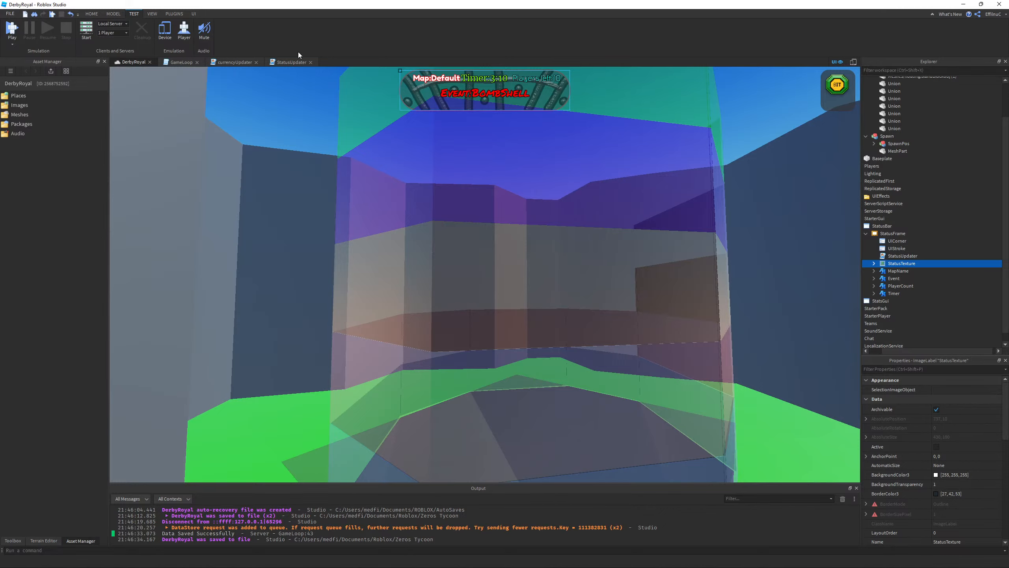
- Review the StatusUpdater script, save the place, and look through the GameLoop script's functions down to the player event connections
{"action": "left_click", "coordinate": [293, 62]}
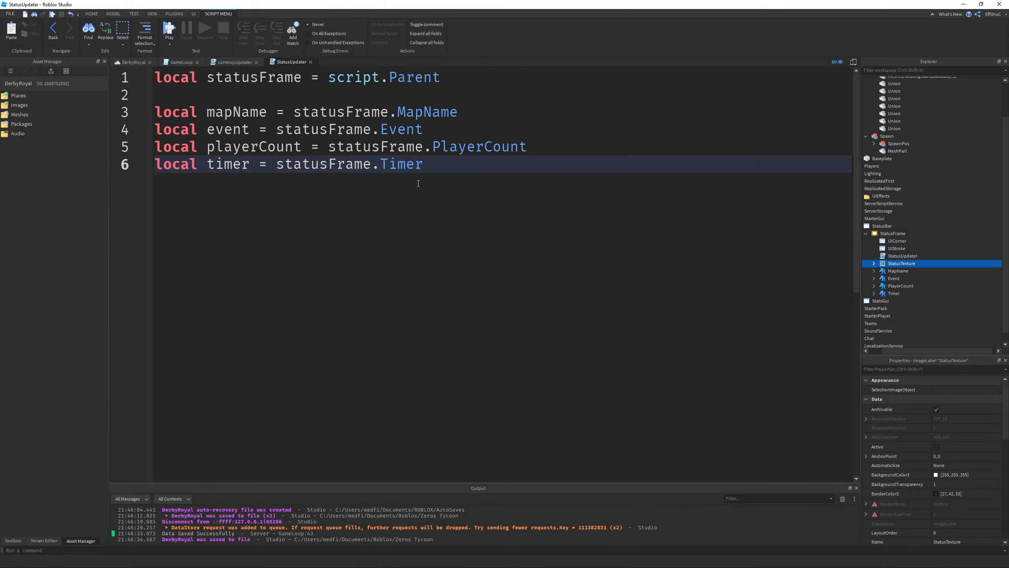
{"action": "key", "text": "ctrl+s"}
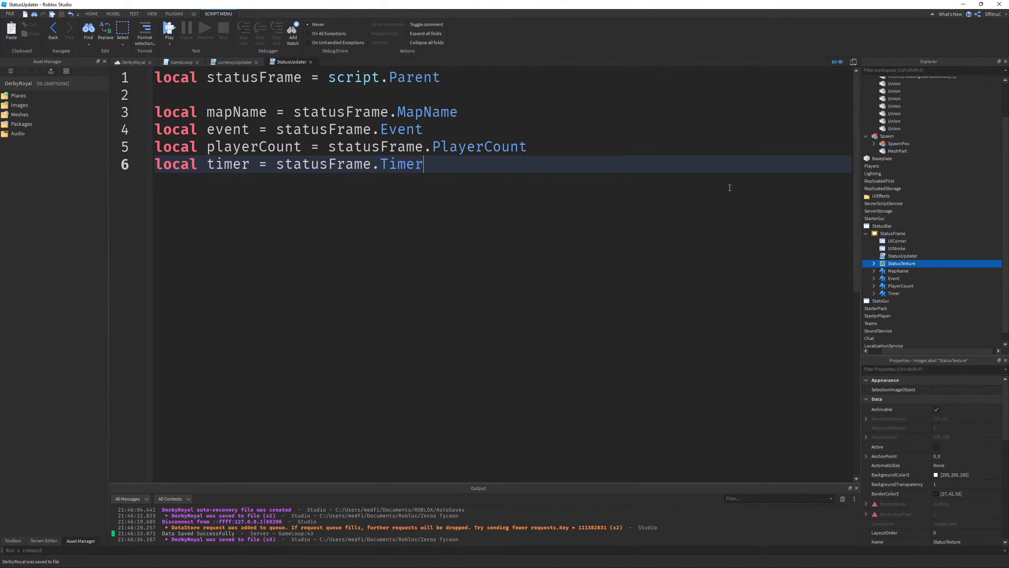
{"action": "left_click", "coordinate": [181, 62]}
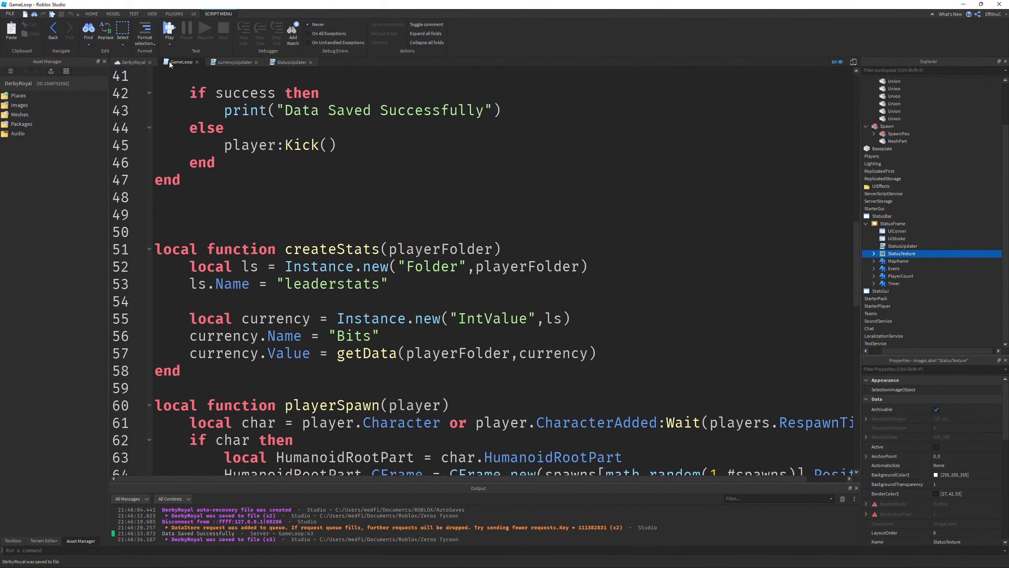
{"action": "scroll", "coordinate": [354, 173], "scroll_direction": "down", "scroll_amount": 1}
{"action": "scroll", "coordinate": [354, 172], "scroll_direction": "up", "scroll_amount": 6}
{"action": "scroll", "coordinate": [354, 172], "scroll_direction": "up", "scroll_amount": 6}
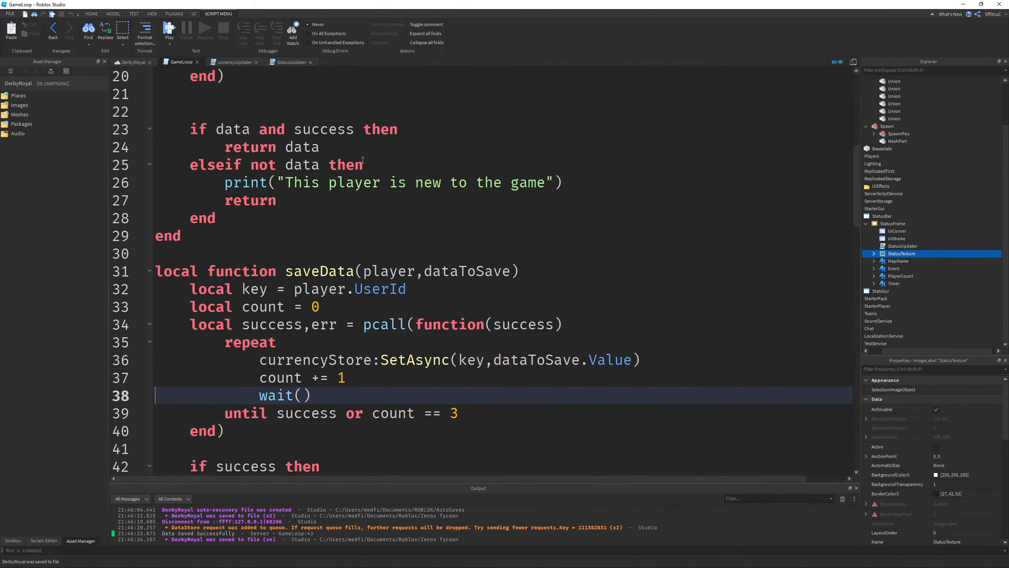
{"action": "scroll", "coordinate": [361, 171], "scroll_direction": "down", "scroll_amount": 13}
{"action": "scroll", "coordinate": [378, 171], "scroll_direction": "down", "scroll_amount": 12}
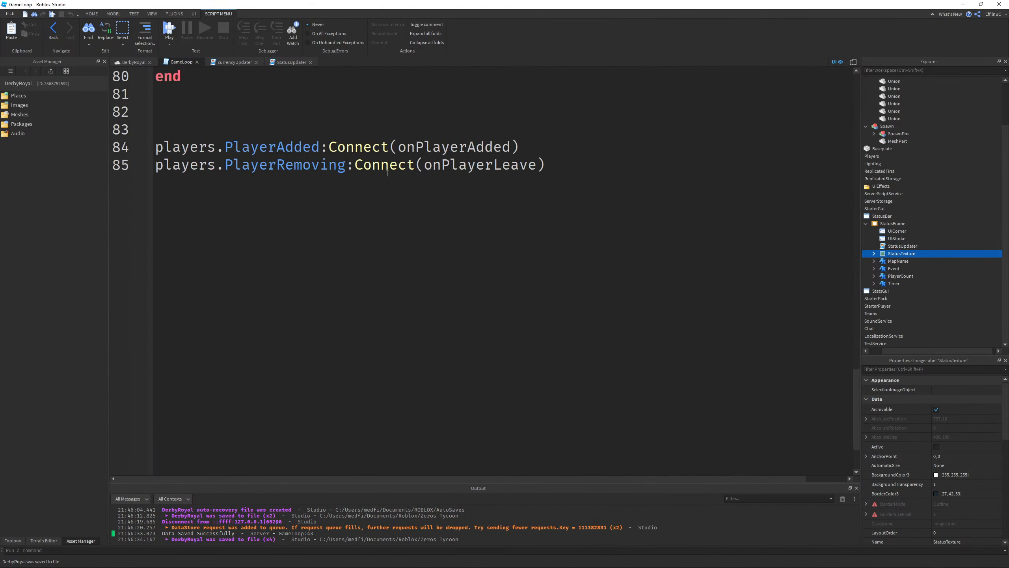
{"action": "scroll", "coordinate": [387, 173], "scroll_direction": "up", "scroll_amount": 3}
{"action": "scroll", "coordinate": [389, 175], "scroll_direction": "down", "scroll_amount": 3}
{"action": "scroll", "coordinate": [391, 176], "scroll_direction": "up", "scroll_amount": 4}
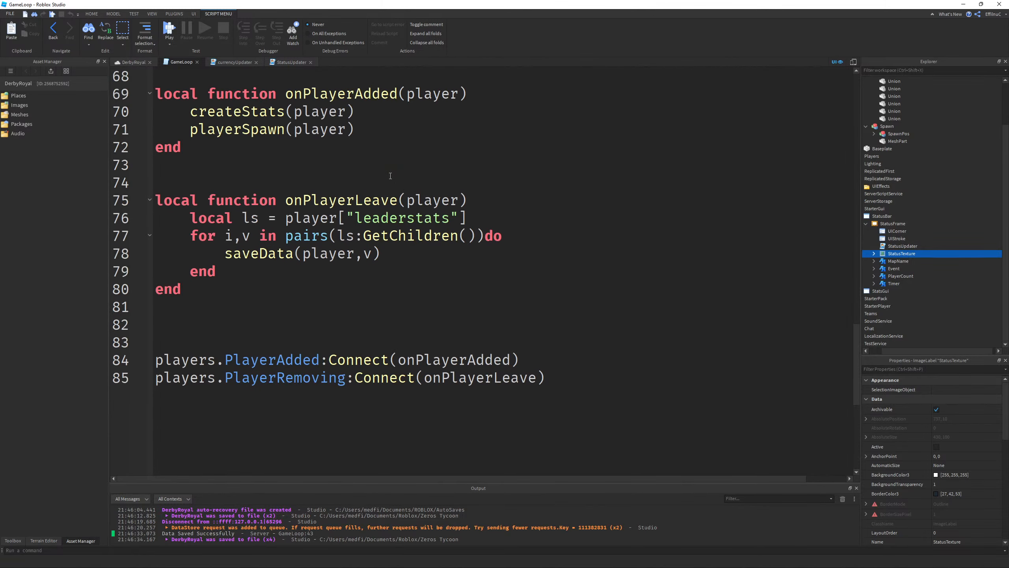
{"action": "scroll", "coordinate": [416, 193], "scroll_direction": "down", "scroll_amount": 4}
- Add the comment "--- Our Game Loop" a few lines below the PlayerRemoving connection in GameLoop and save the place
{"action": "left_click", "coordinate": [572, 127]}
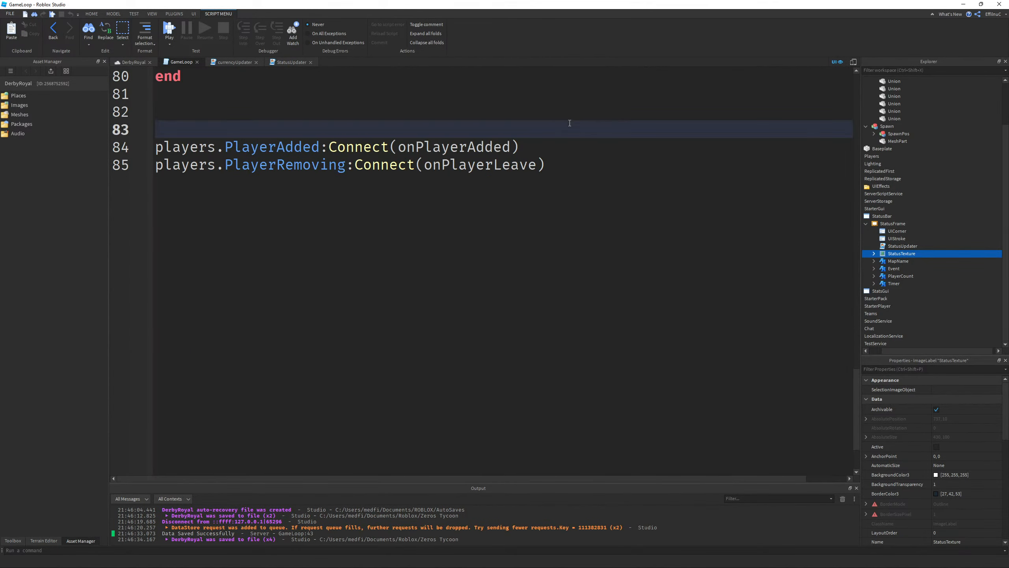
{"action": "left_click", "coordinate": [608, 171]}
{"action": "key", "text": "Return"}
{"action": "key", "text": "Return"}
{"action": "key", "text": "Return"}
{"action": "key", "text": "Return"}
{"action": "key", "text": "Return"}
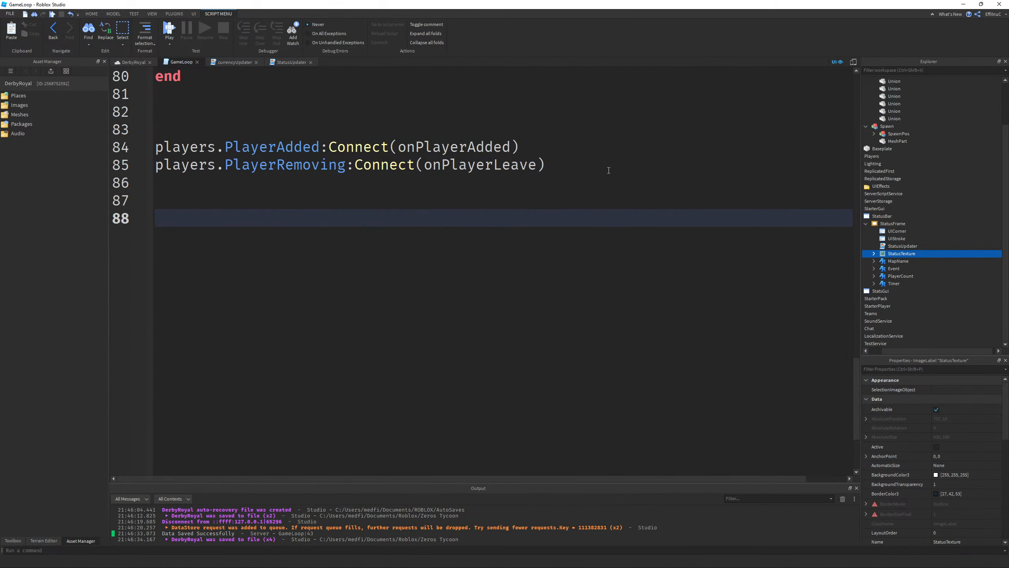
{"action": "type", "text": "---"}
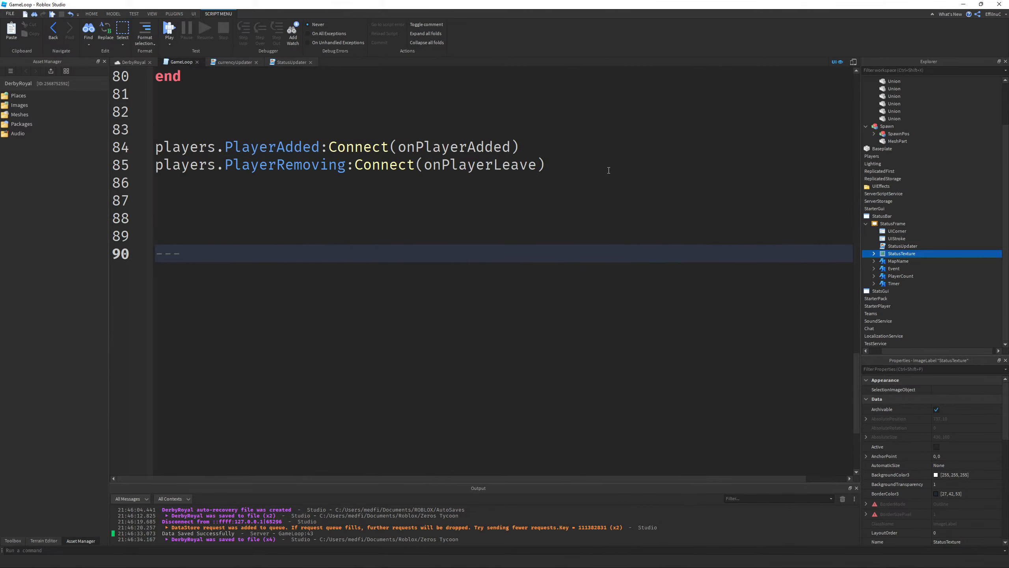
{"action": "type", "text": " Our Game Loop"}
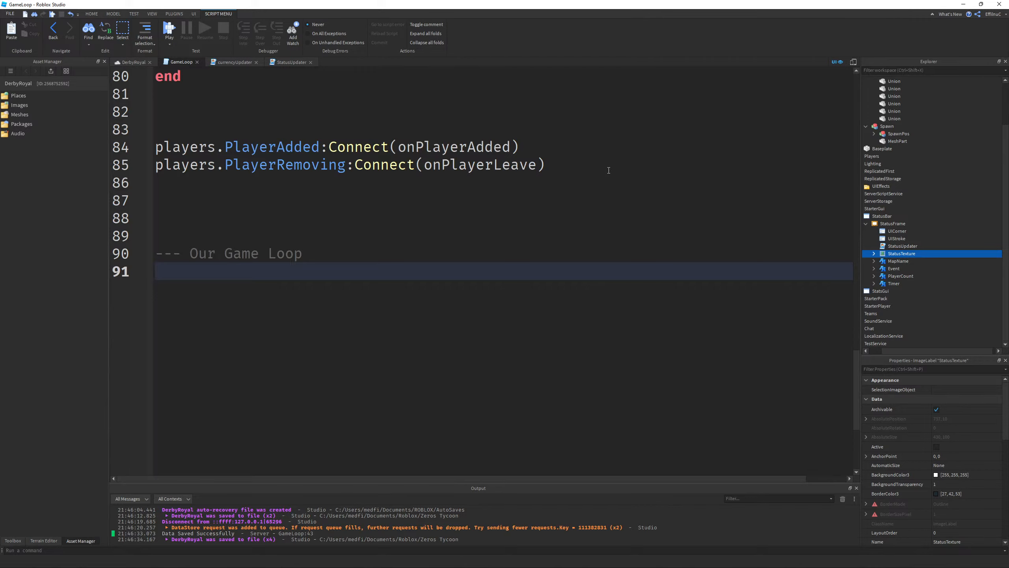
{"action": "key", "text": "ctrl+s"}
{"action": "key", "text": "Return"}
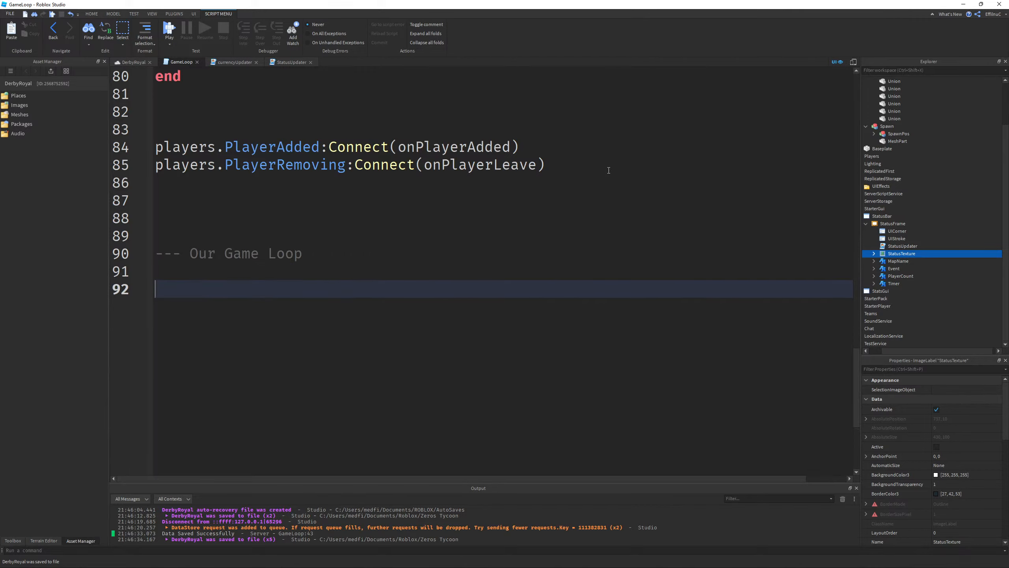
- Write an empty "while task.wait() do ... end" loop below the "Our Game Loop" comment
{"action": "type", "text": "while ta"}
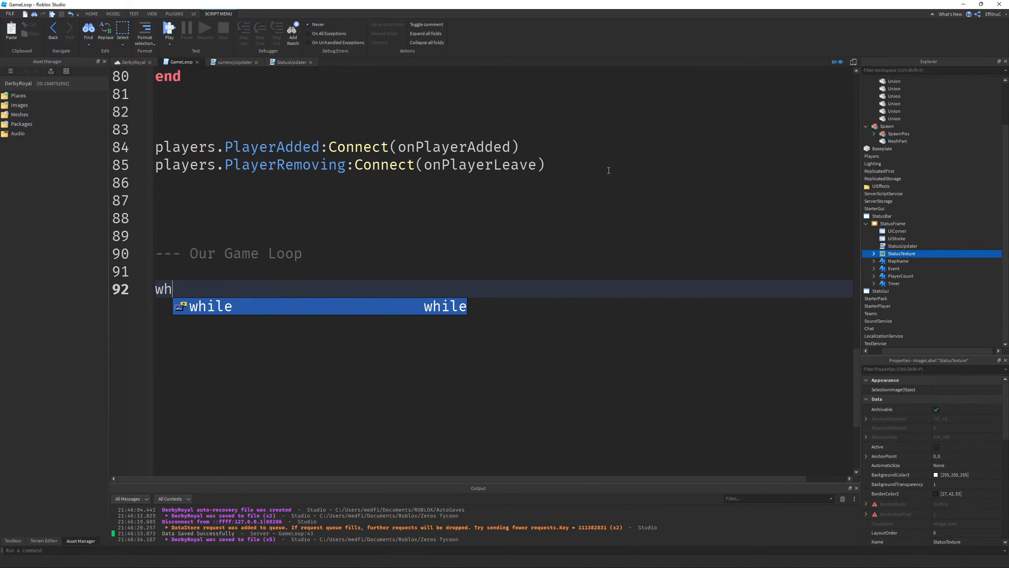
{"action": "key", "text": "Tab"}
{"action": "key", "text": "BackSpace"}
{"action": "key", "text": "BackSpace"}
{"action": "key", "text": "BackSpace"}
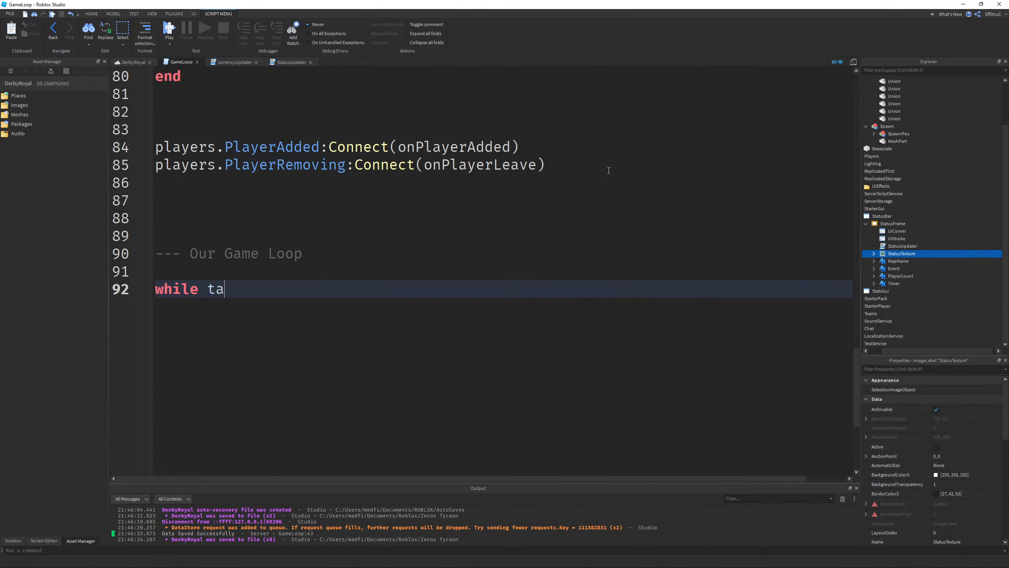
{"action": "type", "text": "sk."}
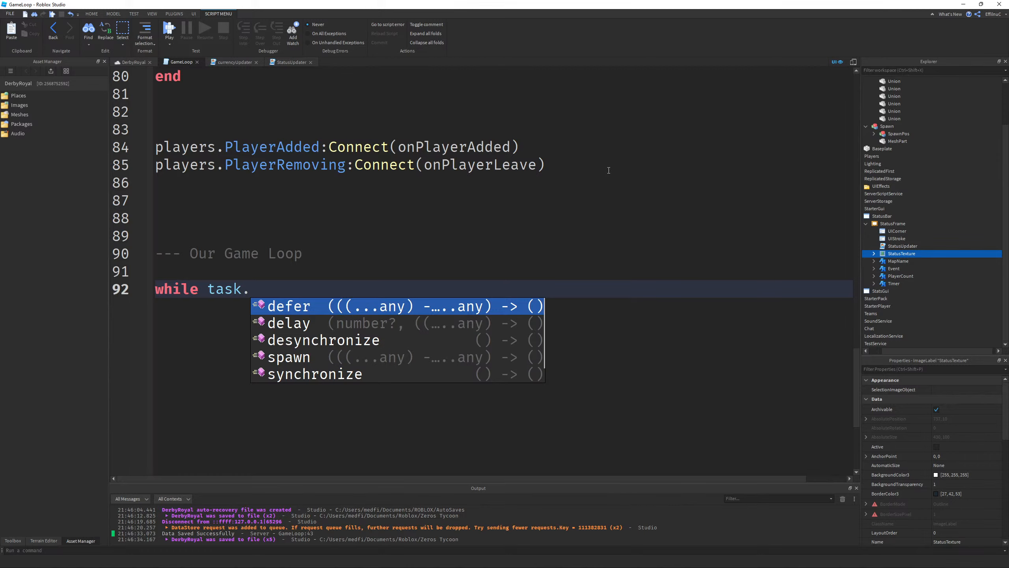
{"action": "type", "text": "wait() do"}
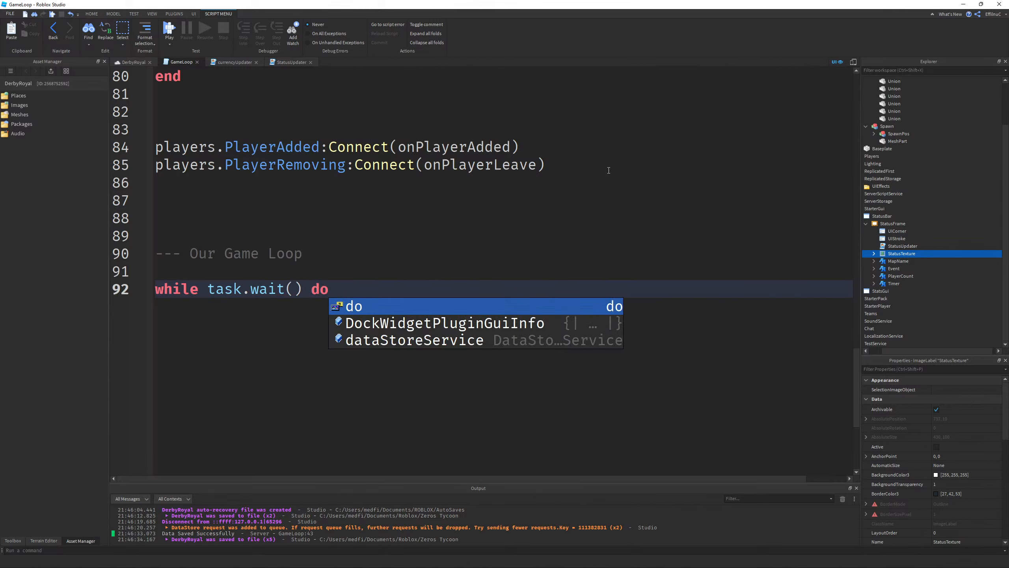
{"action": "key", "text": "Escape"}
{"action": "key", "text": "Return"}
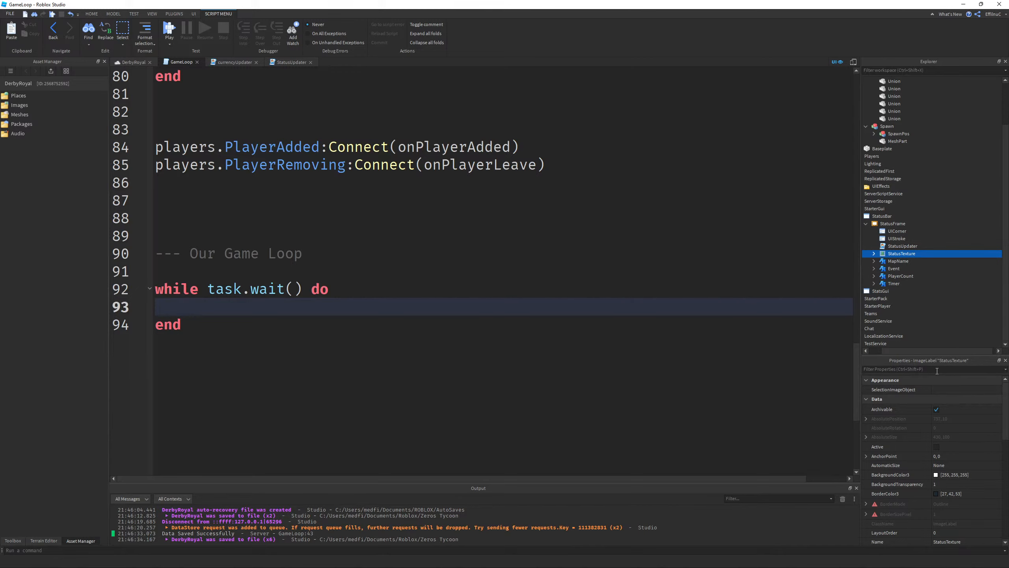
- Collapse StarterGui in the Explorer tree
{"action": "left_click", "coordinate": [924, 350]}
{"action": "left_click_drag", "start_coordinate": [924, 350], "coordinate": [877, 279]}
{"action": "scroll", "coordinate": [870, 255], "scroll_direction": "up", "scroll_amount": 1}
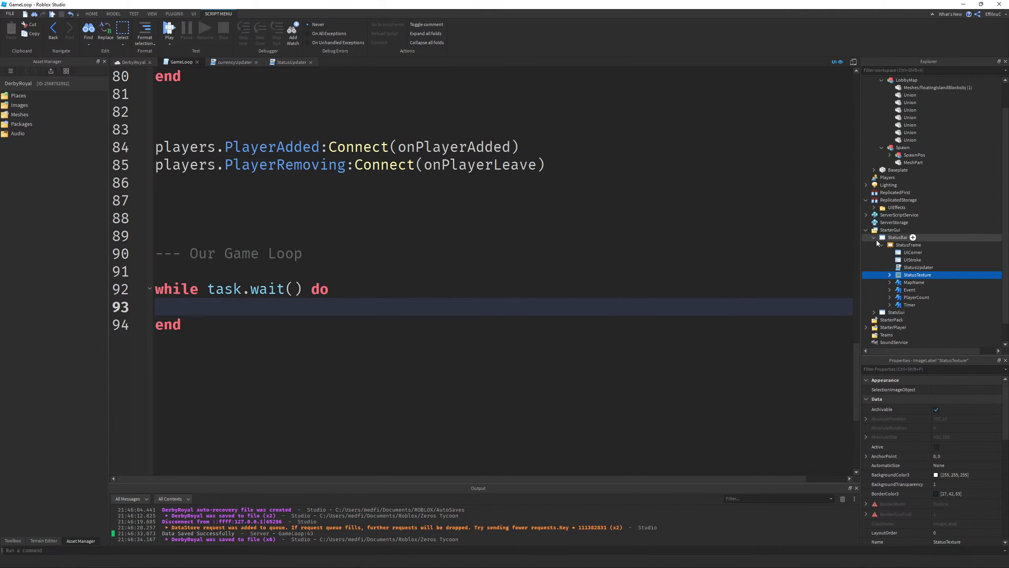
{"action": "left_click", "coordinate": [866, 232]}
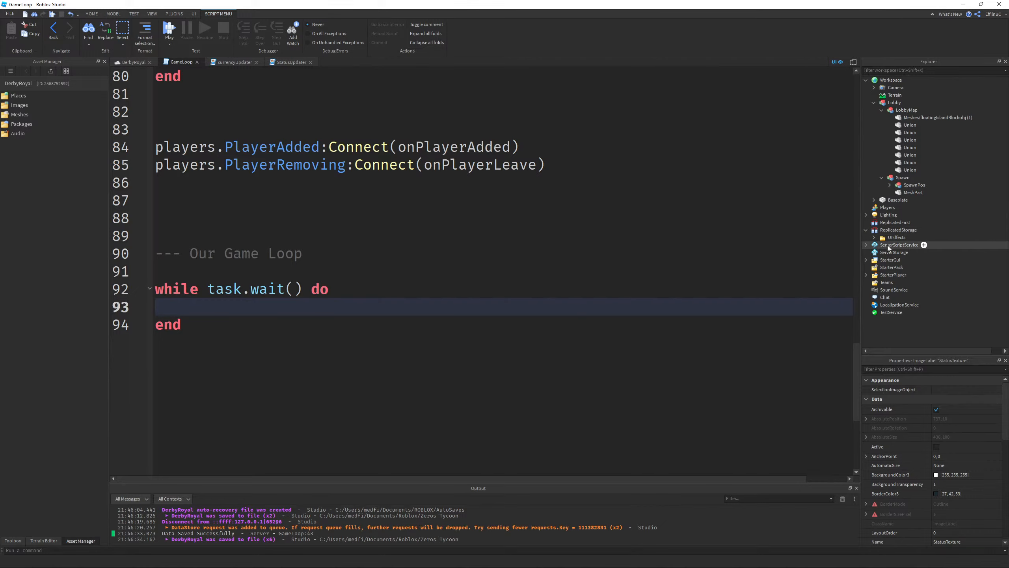
- Collapse the Lobby, StarterGui and ReplicatedStorage branches in the Explorer tree
{"action": "left_click", "coordinate": [873, 102]}
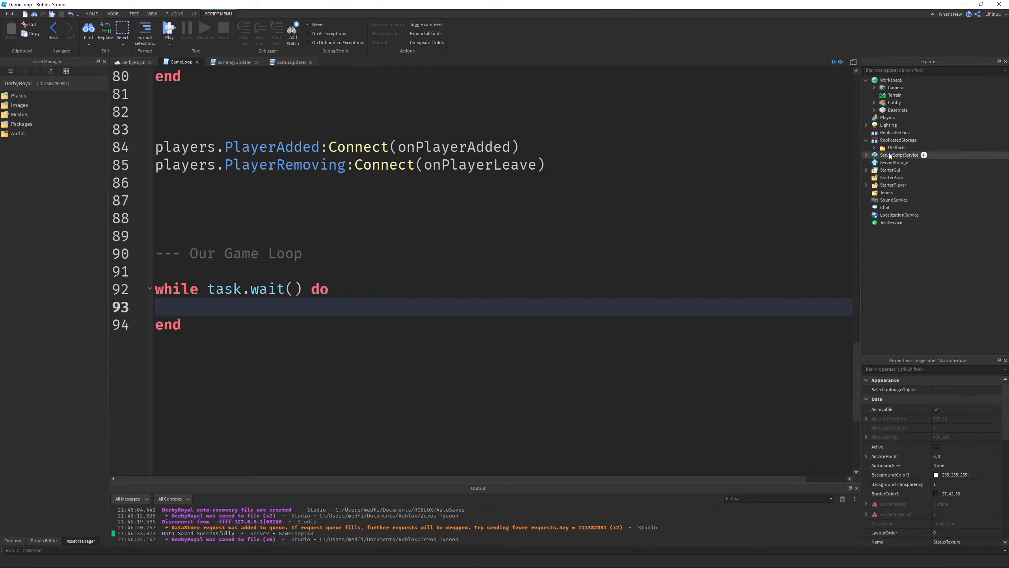
{"action": "left_click", "coordinate": [865, 186]}
{"action": "left_click", "coordinate": [866, 184]}
{"action": "left_click", "coordinate": [886, 162]}
{"action": "left_click", "coordinate": [867, 169]}
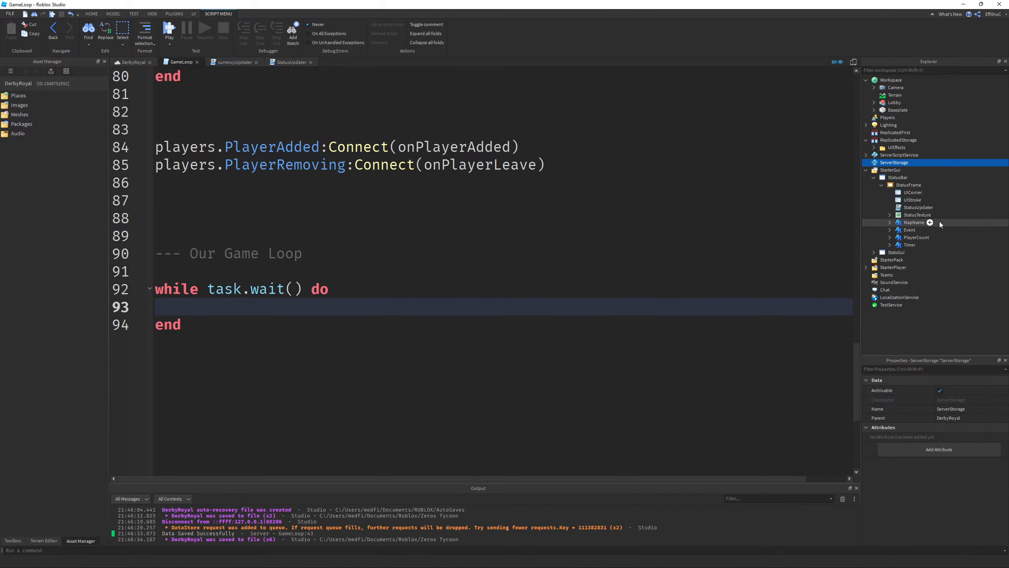
{"action": "left_click", "coordinate": [867, 170]}
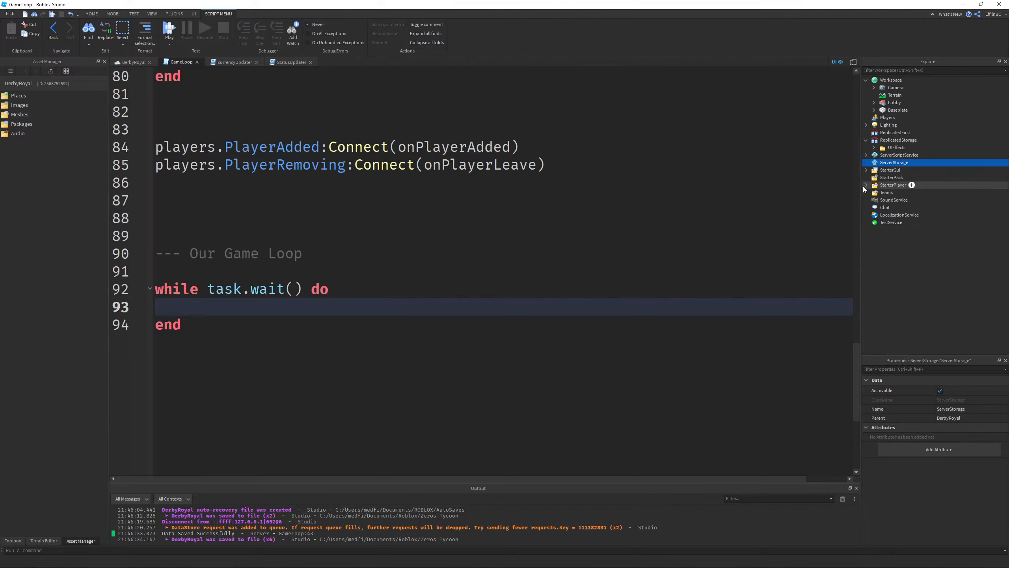
{"action": "left_click", "coordinate": [866, 140]}
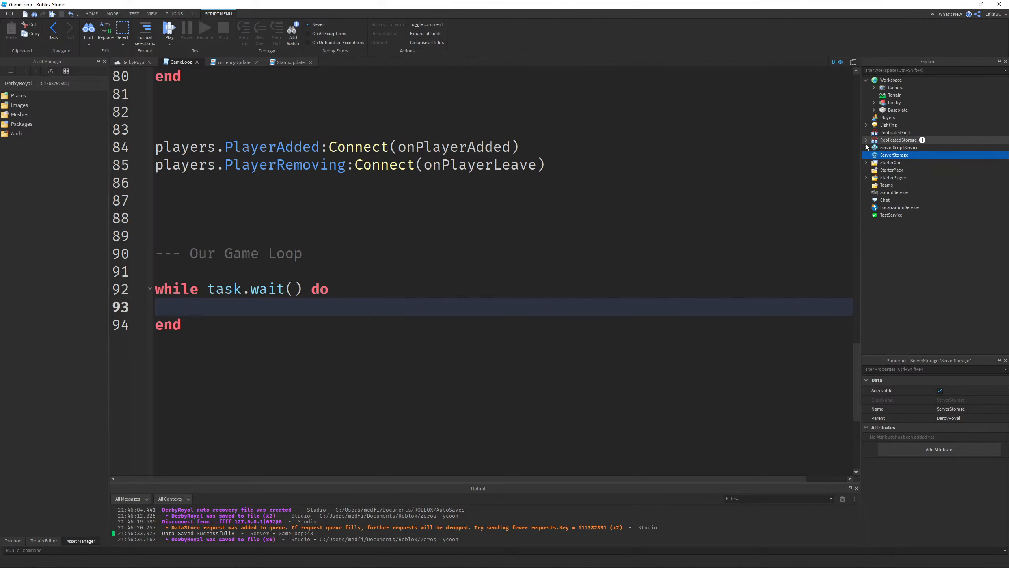
- Add a ModuleScript inside the GameLoop script under ServerScriptService
{"action": "left_click", "coordinate": [866, 147]}
{"action": "left_click", "coordinate": [899, 155]}
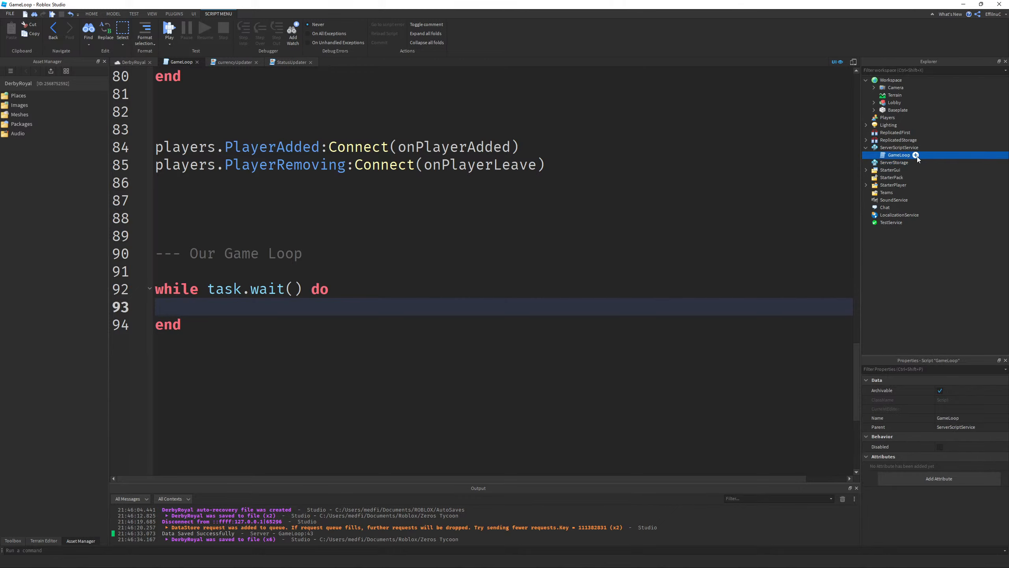
{"action": "left_click", "coordinate": [916, 155]}
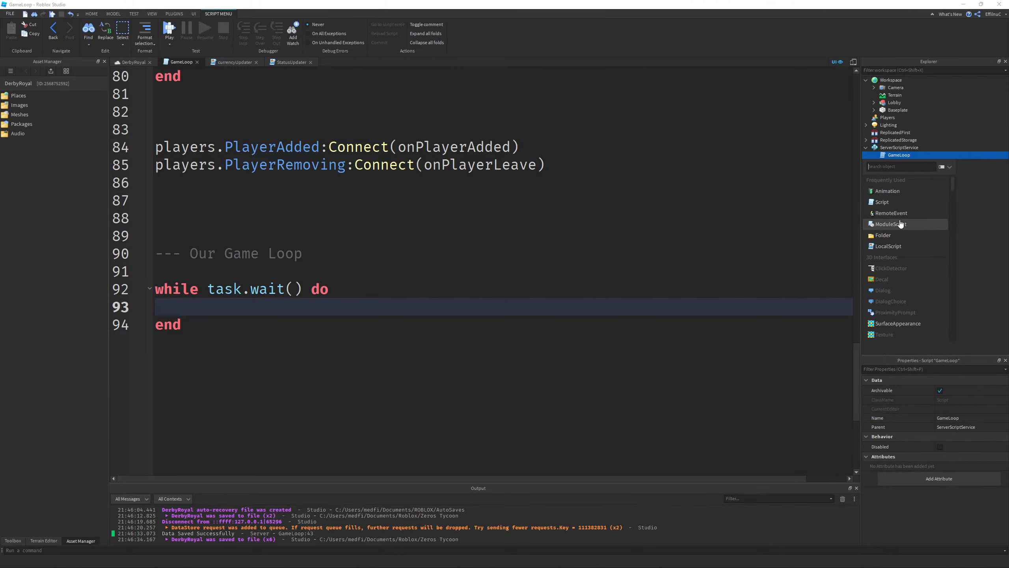
{"action": "type", "text": "m"}
{"action": "key", "text": "Up"}
{"action": "key", "text": "Up"}
{"action": "key", "text": "Return"}
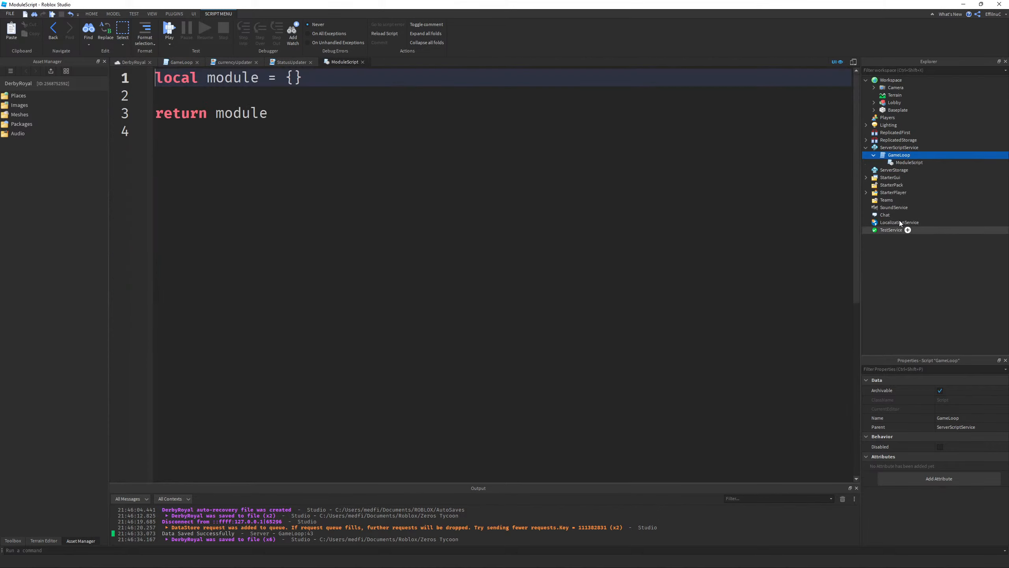
- Delete all of the default template code from the new ModuleScript
{"action": "double_click", "coordinate": [221, 77]}
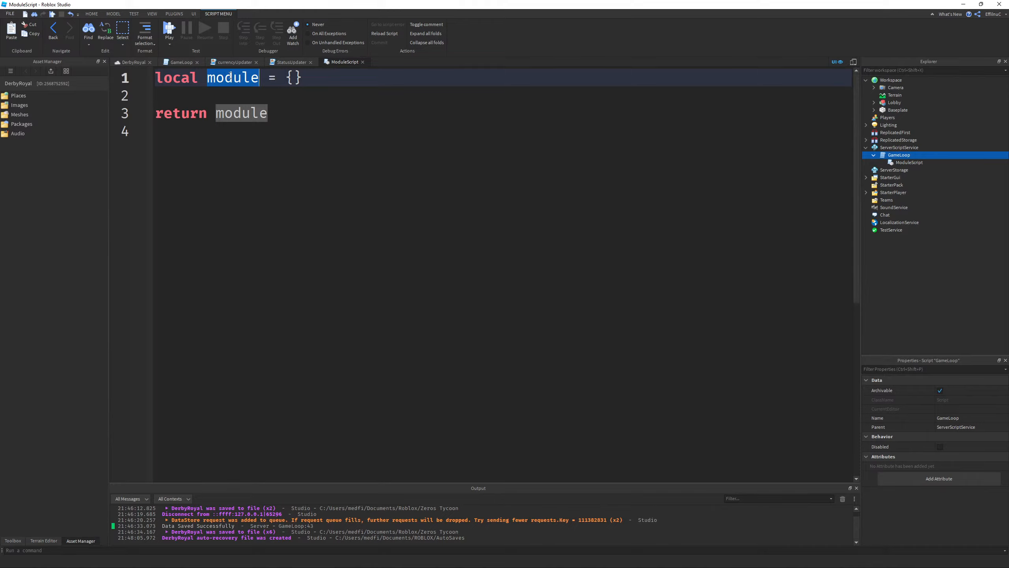
{"action": "type", "text": "a"}
{"action": "key", "text": "BackSpace"}
{"action": "type", "text": "a"}
{"action": "key", "text": "BackSpace"}
{"action": "key", "text": "ctrl+a"}
{"action": "key", "text": "BackSpace"}
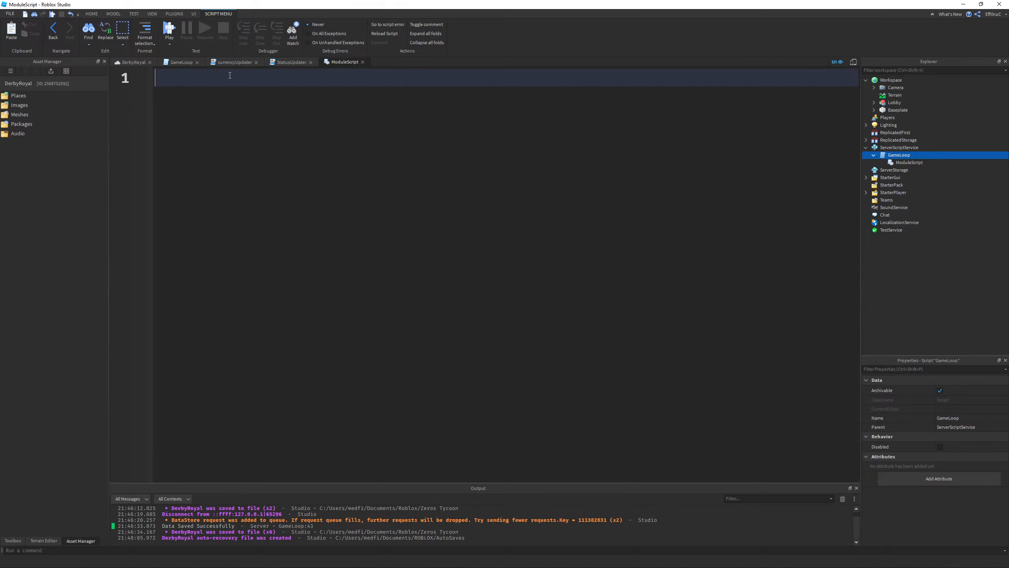
- Begin a local table declaration with "local {}" on the first line of the empty ModuleScript
{"action": "type", "text": "local {}"}
{"action": "key", "text": "Return"}
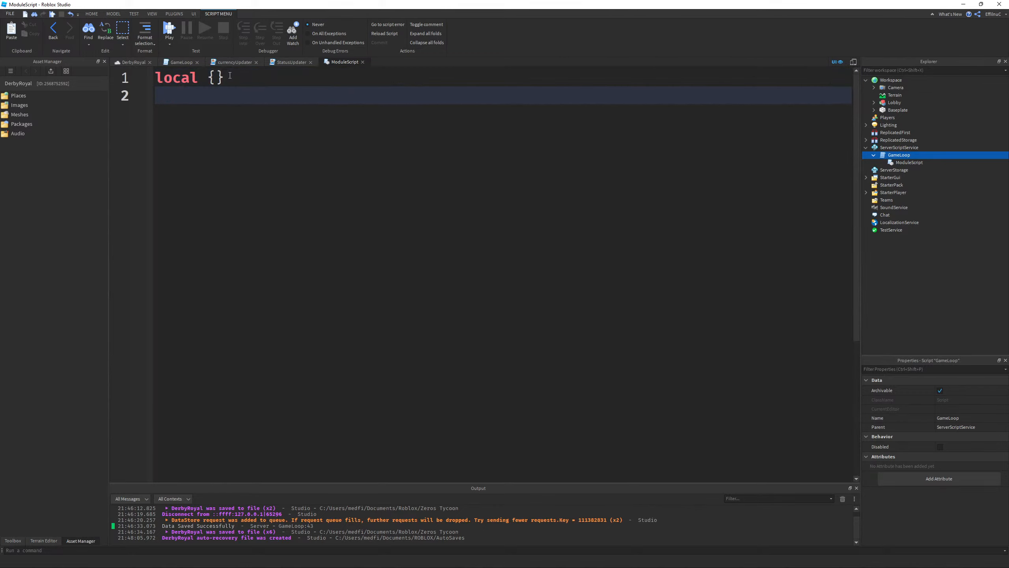
{"action": "key", "text": "Up"}
{"action": "key", "text": "Right"}
{"action": "key", "text": "Right"}
{"action": "key", "text": "Right"}
{"action": "key", "text": "Right"}
{"action": "key", "text": "Right"}
{"action": "key", "text": "Right"}
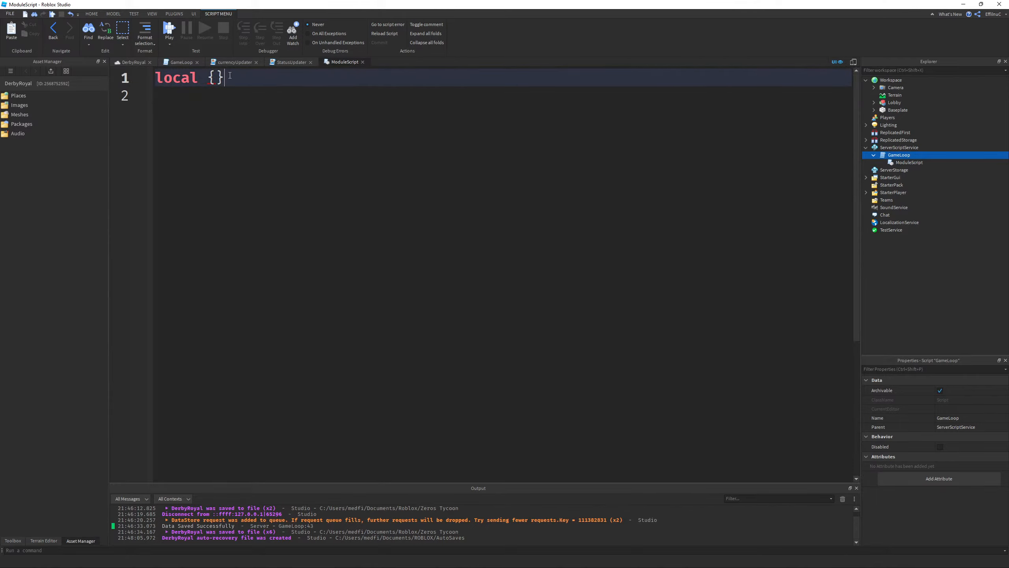
{"action": "key", "text": "Left"}
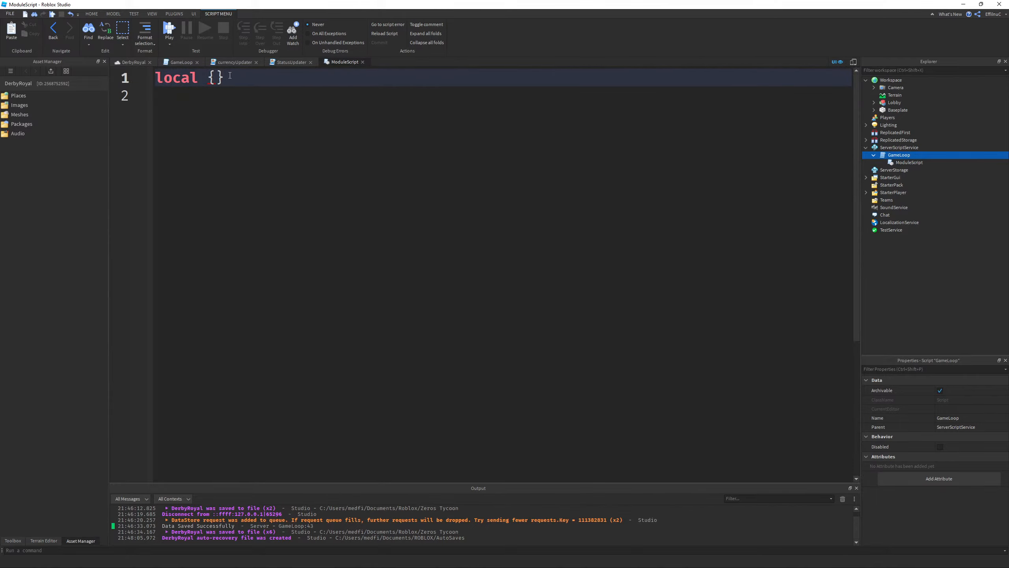